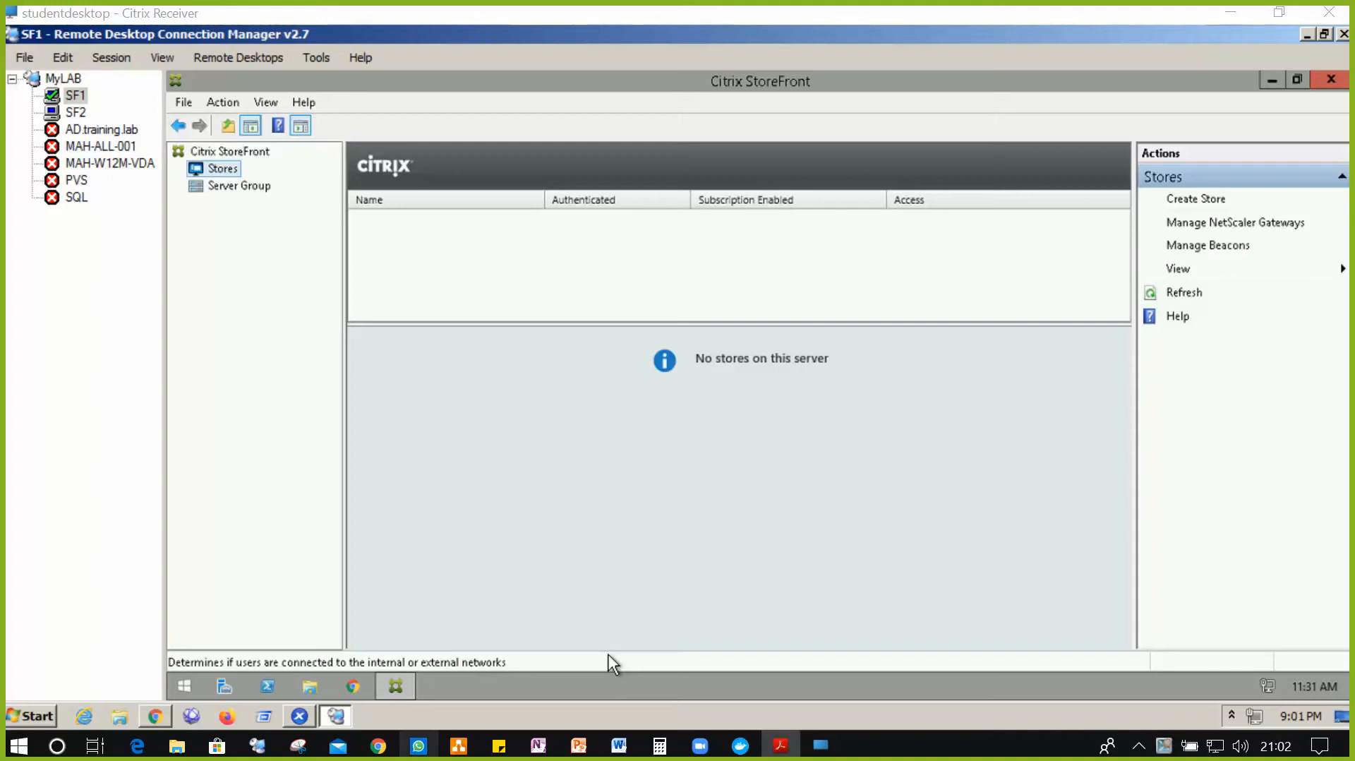
# - Launch the Create Store wizard, restarting it once, and advance to the Store Name page
pyautogui.click(611, 663)
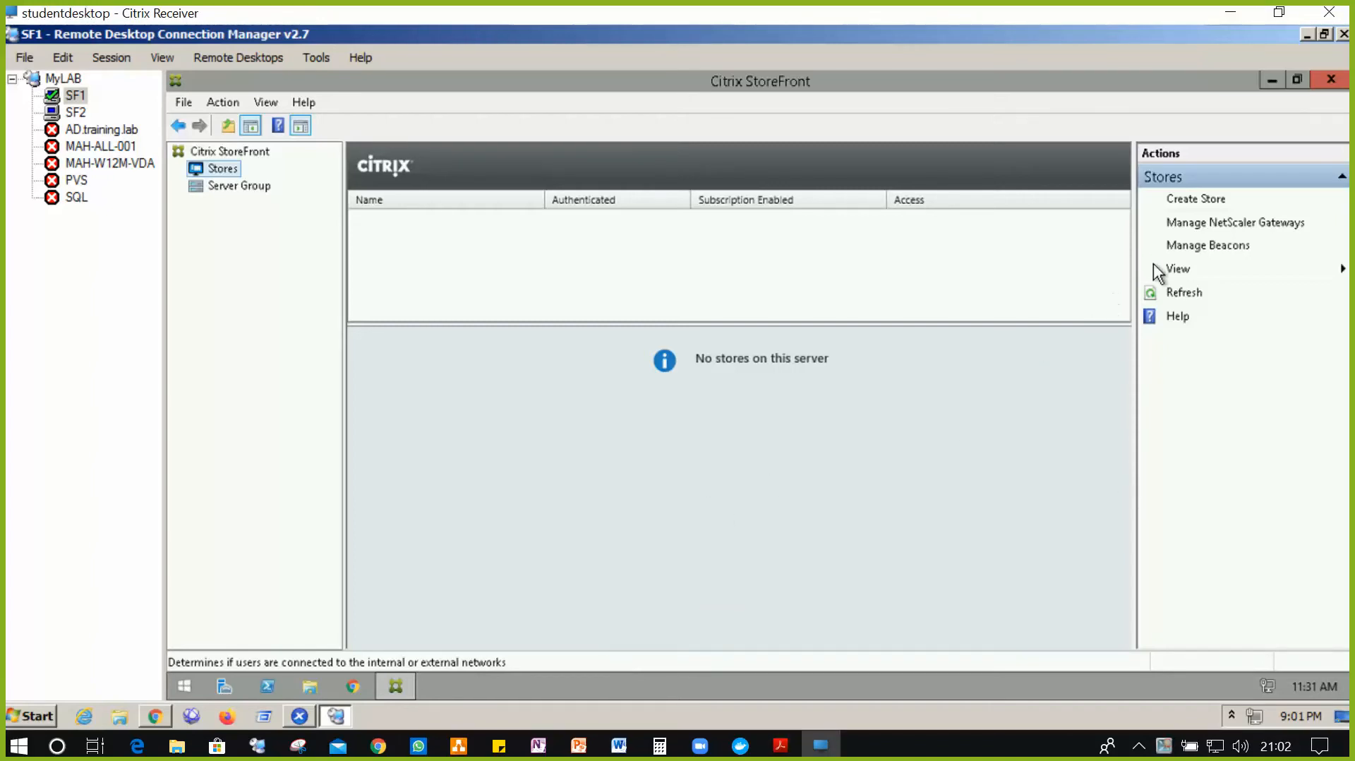
pyautogui.click(1204, 200)
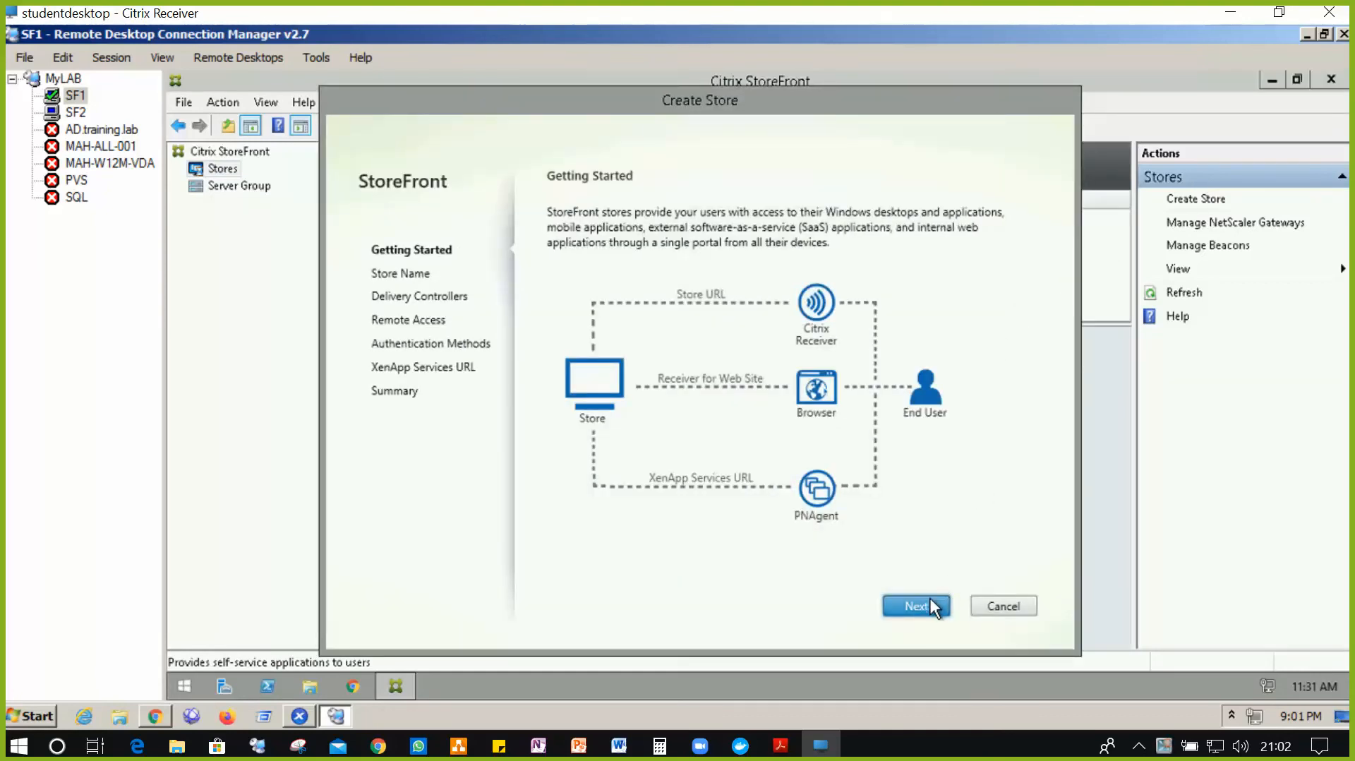
pyautogui.click(930, 605)
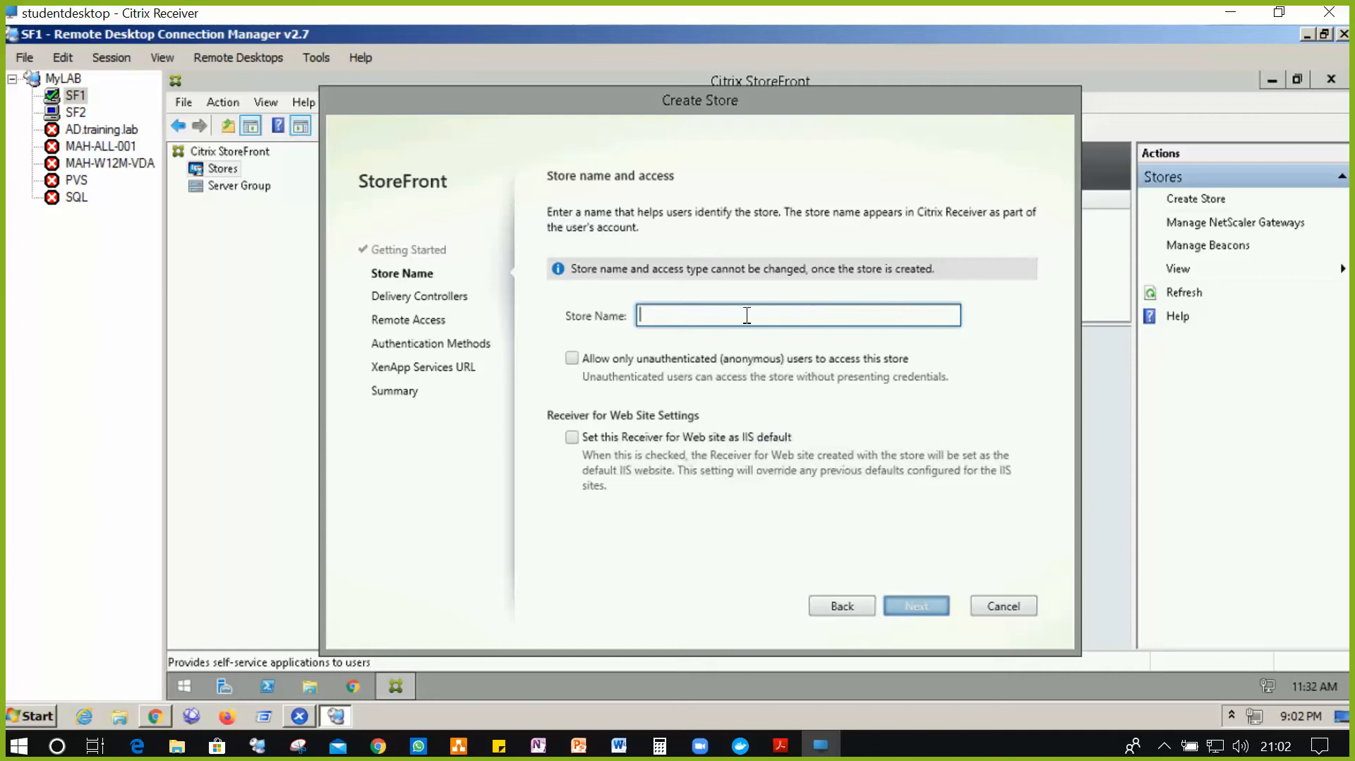
pyautogui.click(1009, 611)
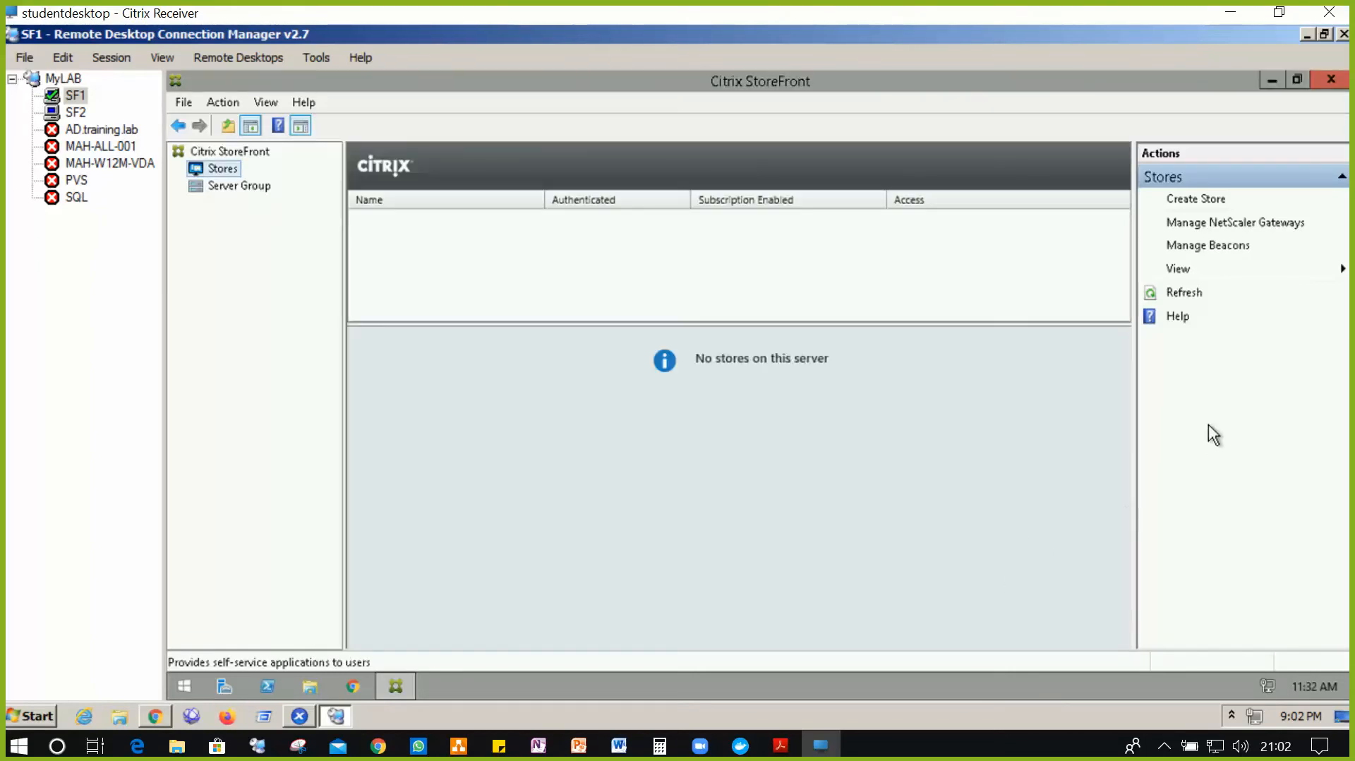
pyautogui.click(1195, 200)
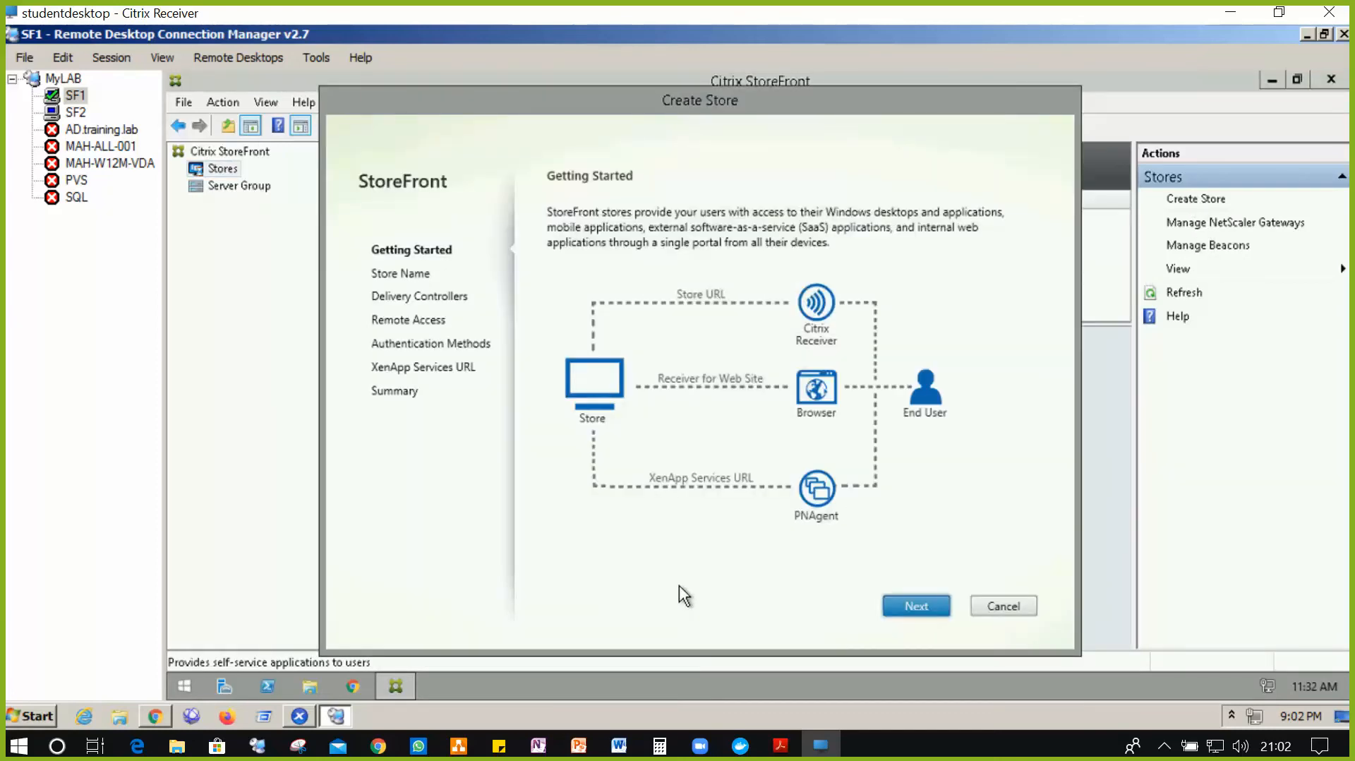
pyautogui.click(919, 605)
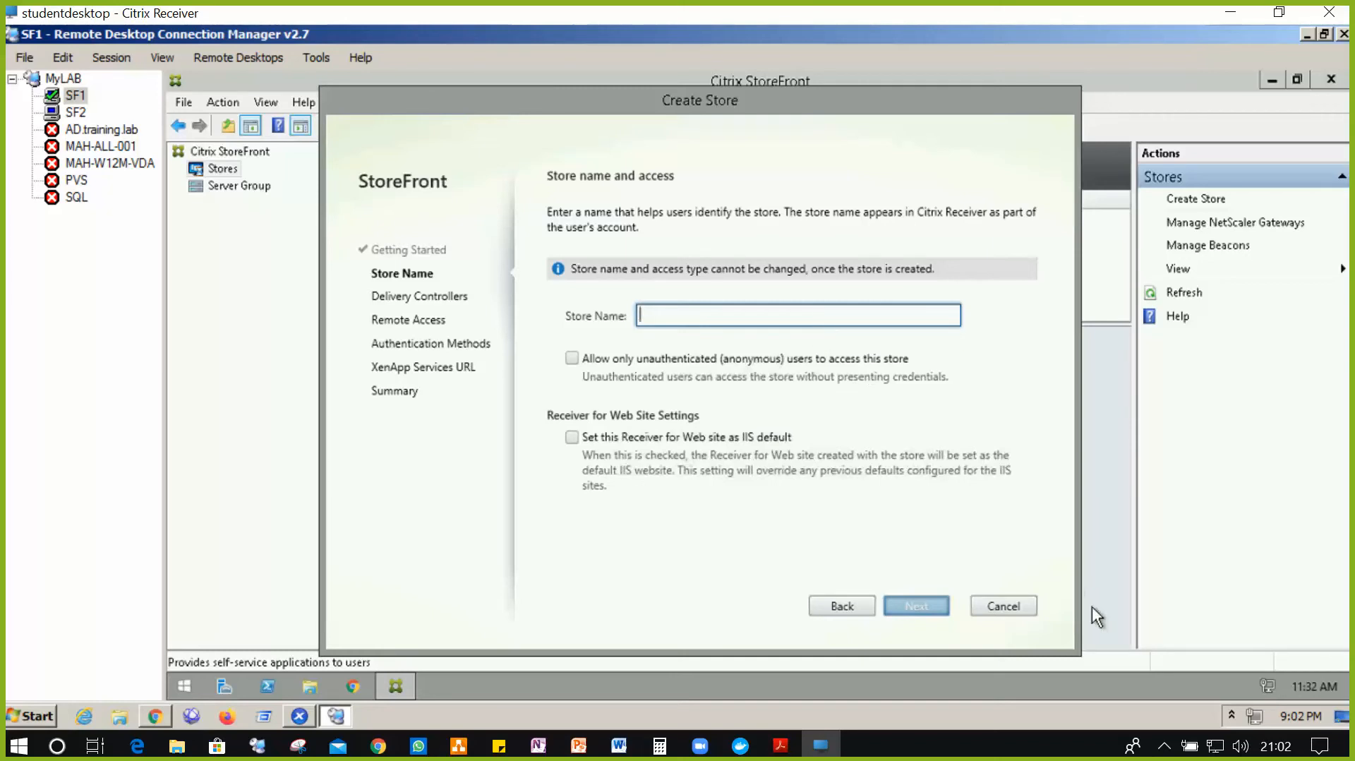
pyautogui.click(1160, 750)
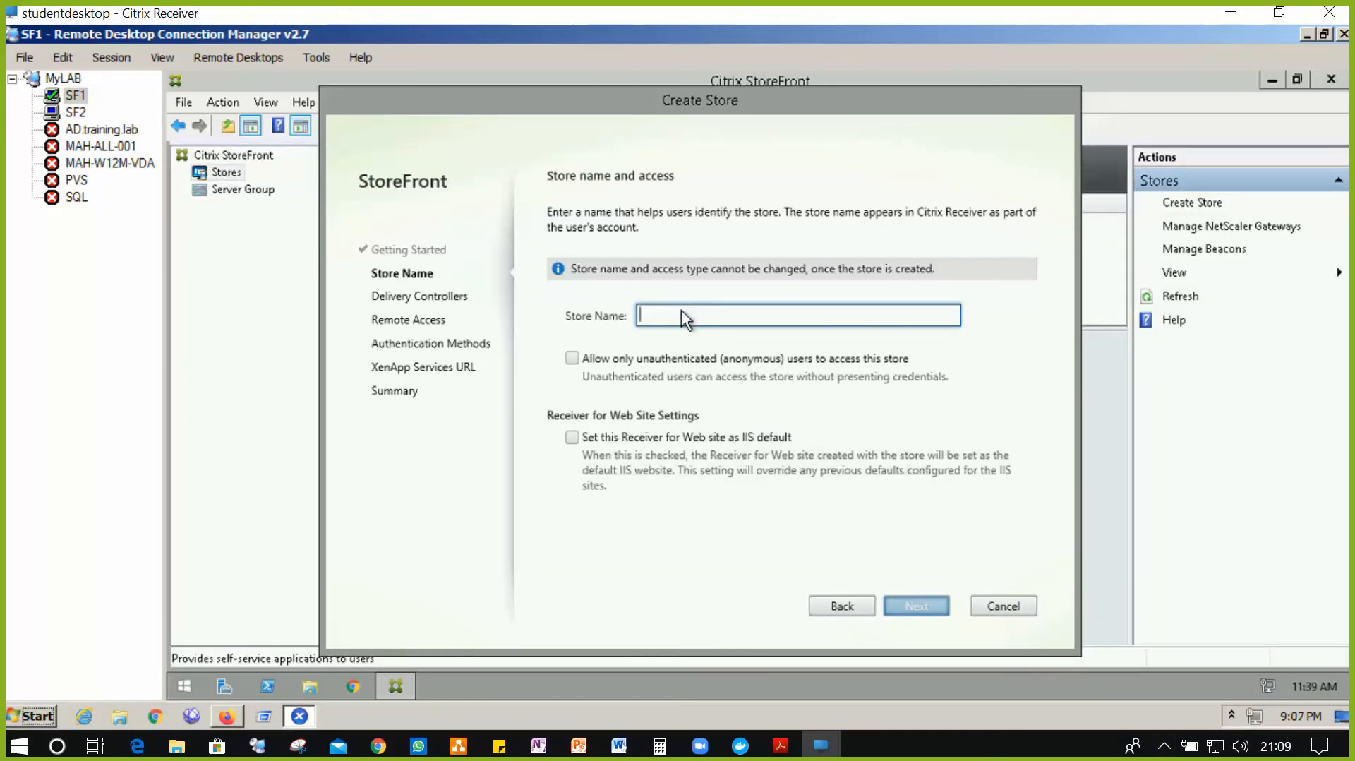
# - Name the store myapps, leave anonymous access off, and set Receiver for Web as IIS default
pyautogui.write('m')
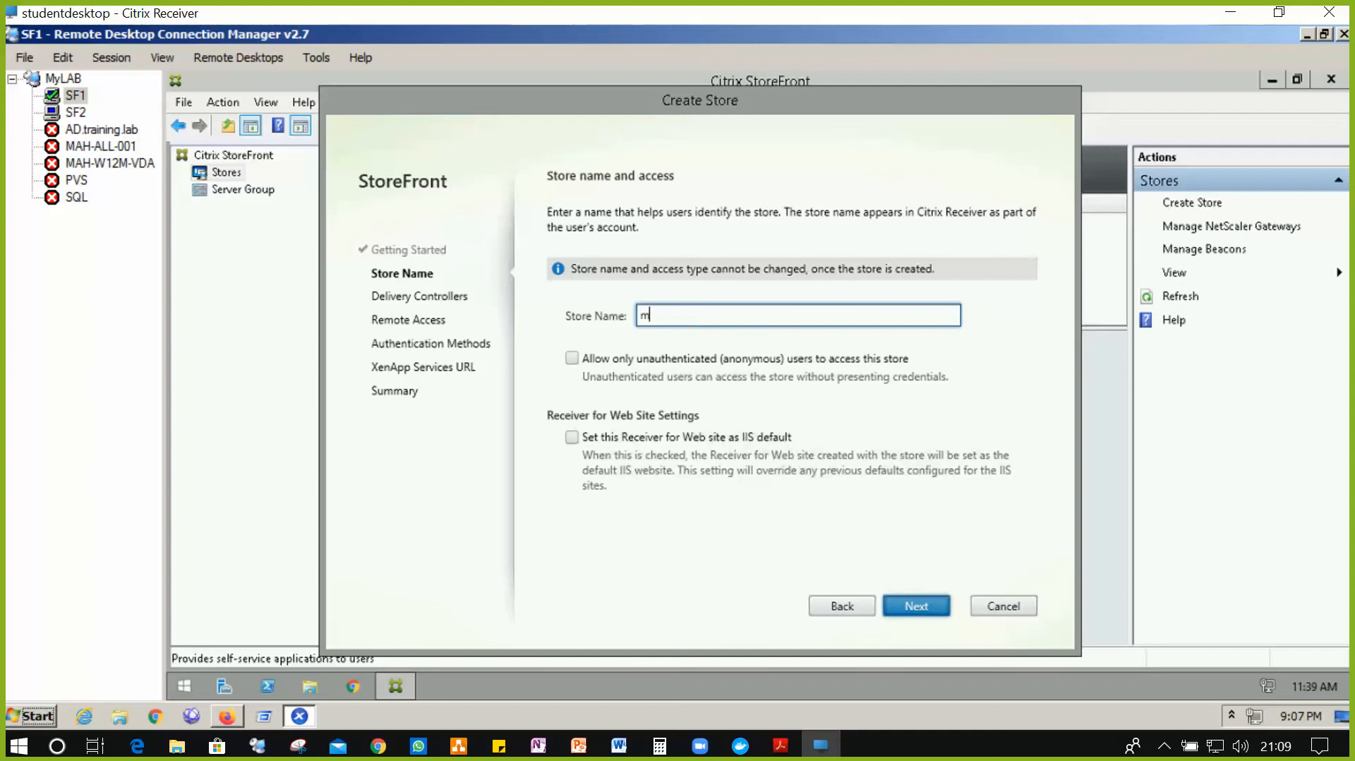
pyautogui.write('yapps')
pyautogui.click(571, 359)
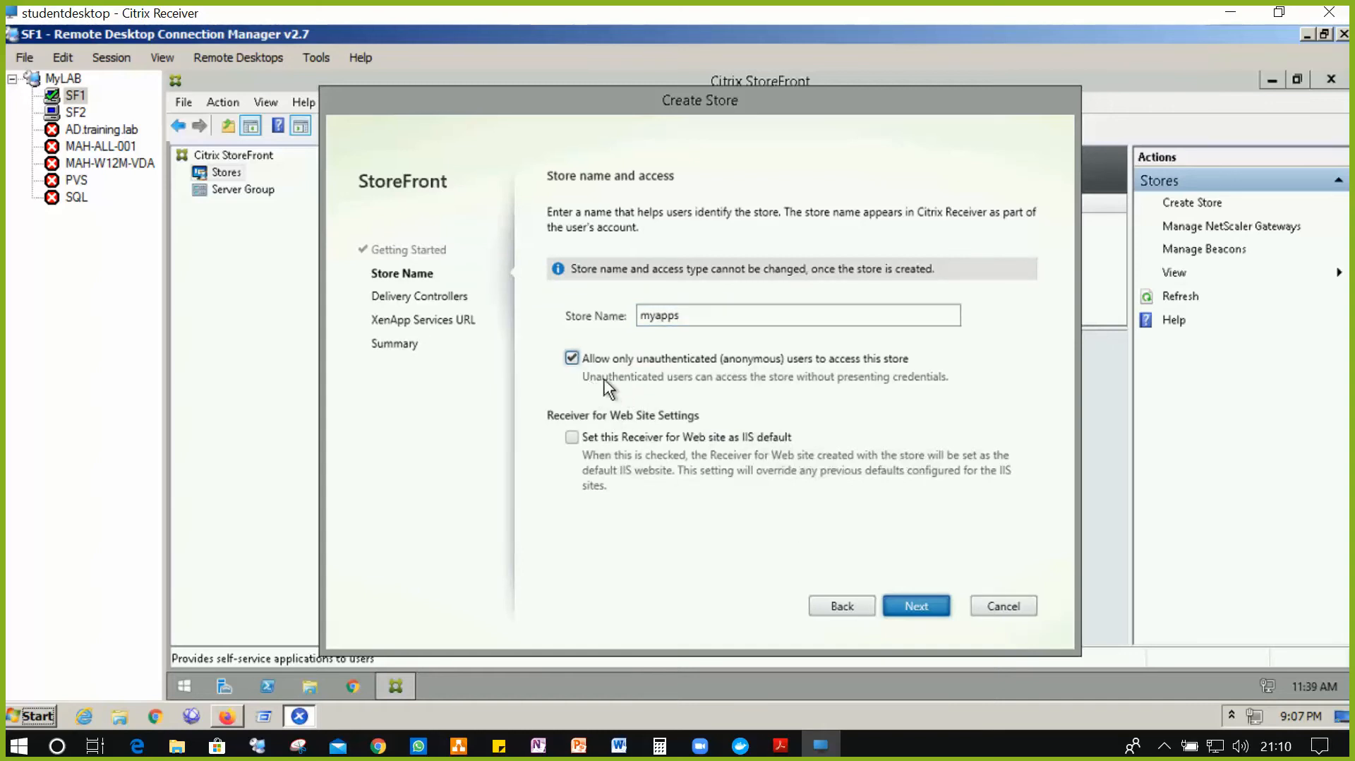
pyautogui.click(578, 357)
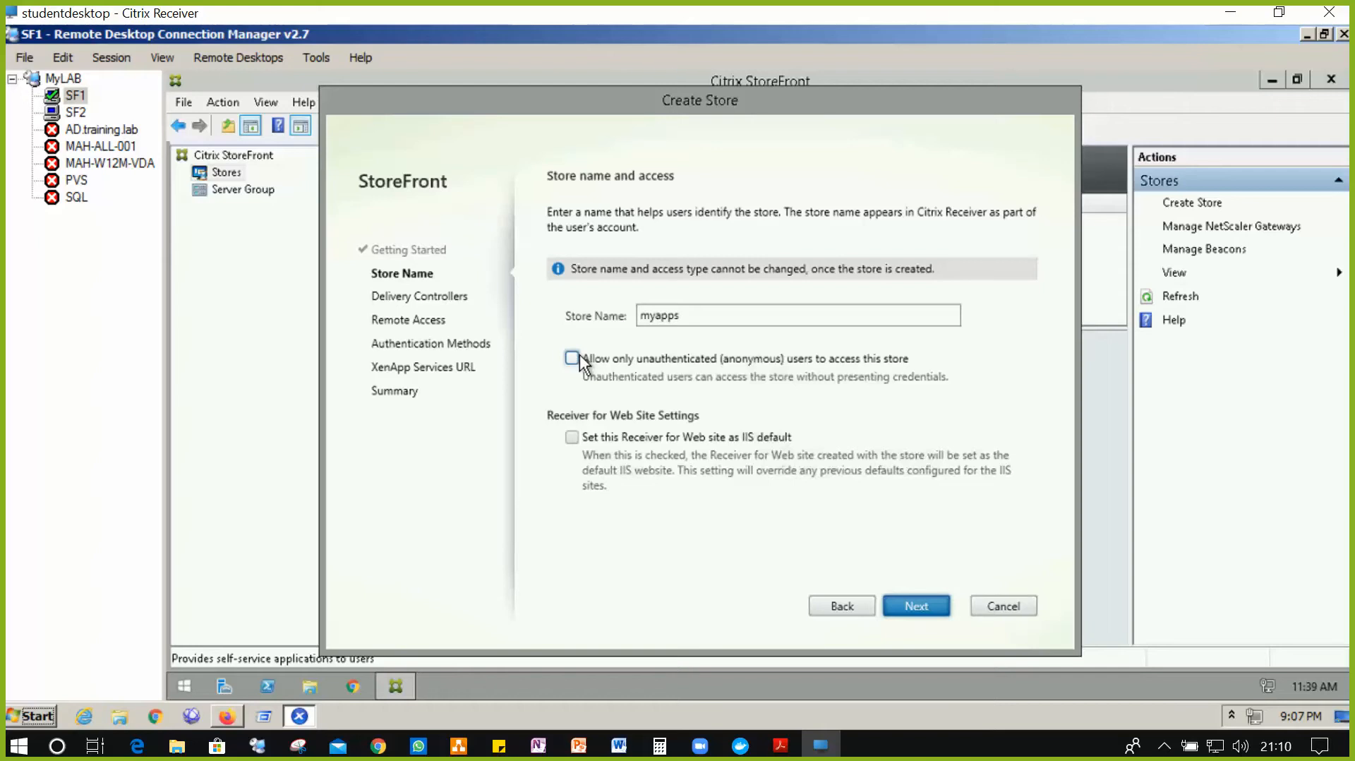
pyautogui.click(573, 437)
pyautogui.click(917, 611)
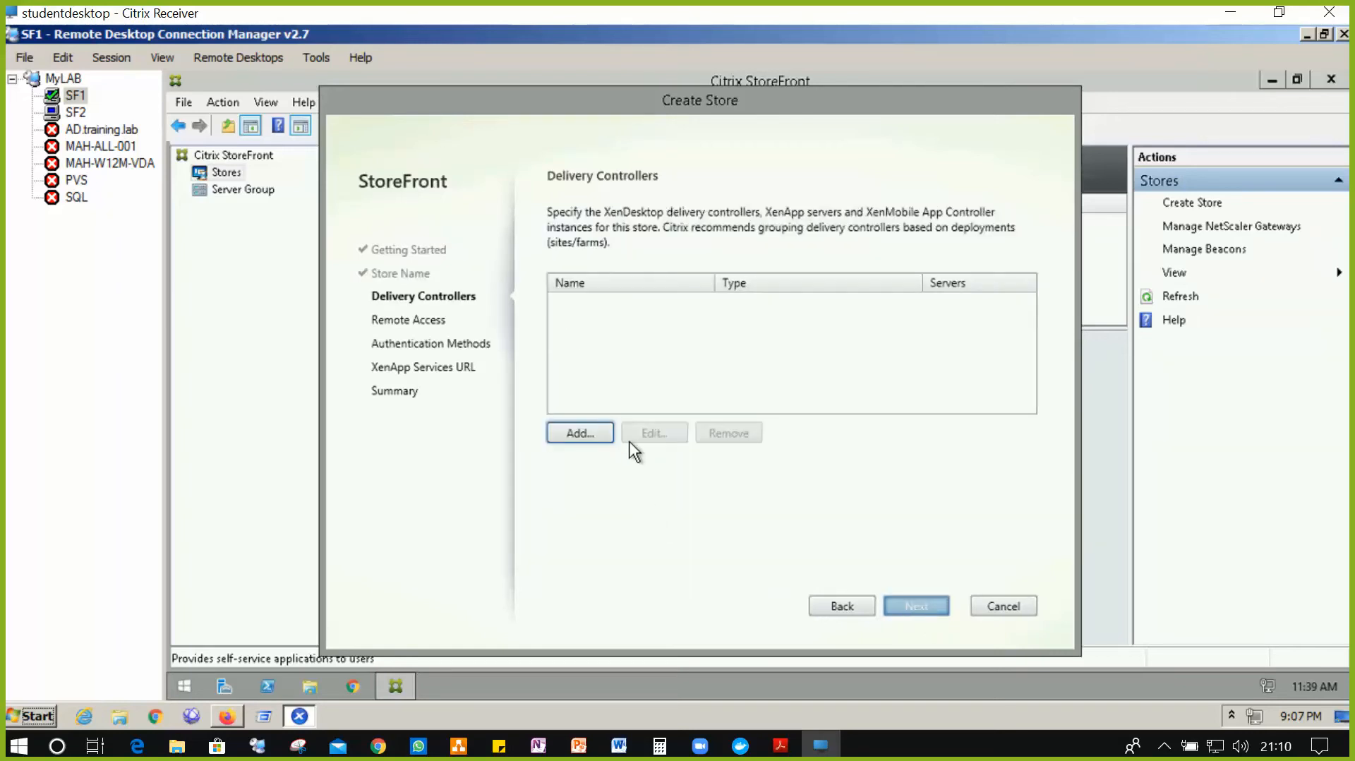
# - Add server MAH-ALL-001.training.lab to a new delivery controller
pyautogui.click(602, 440)
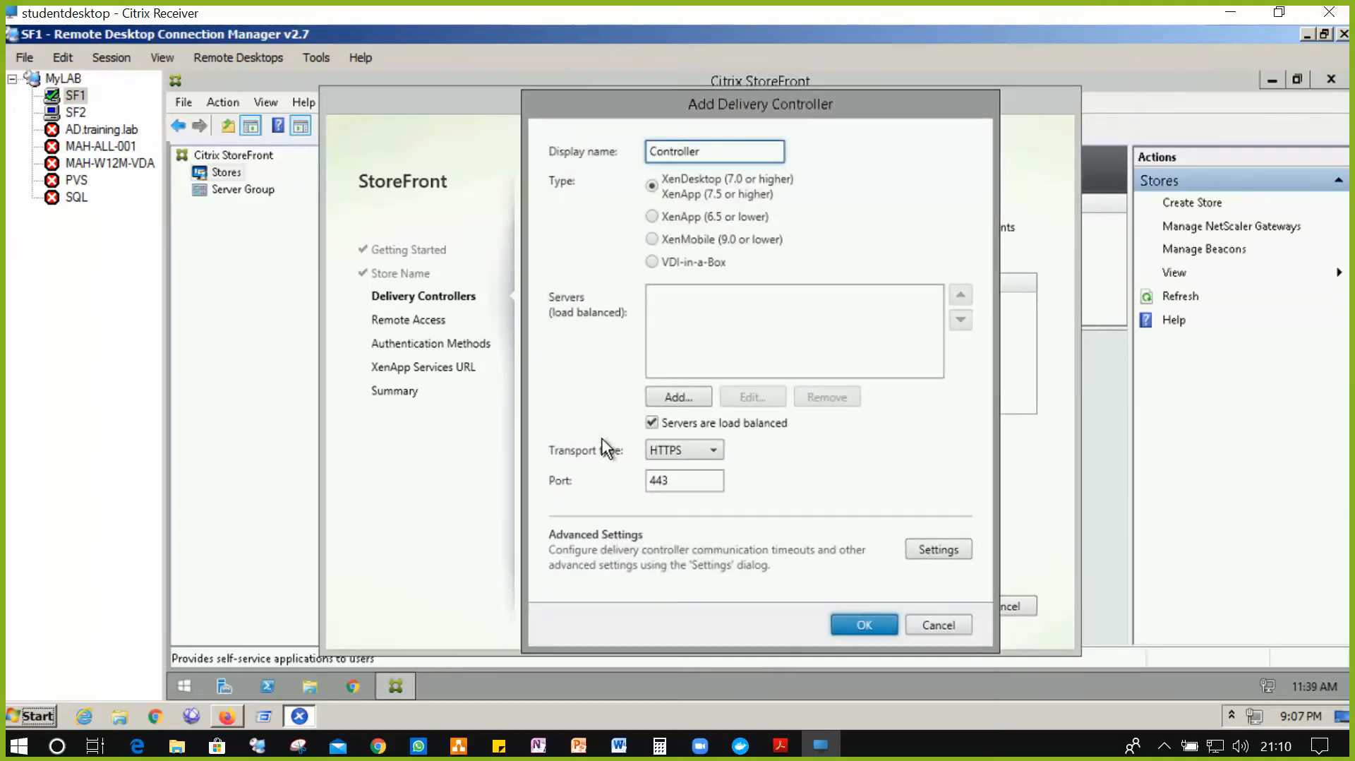
pyautogui.click(679, 398)
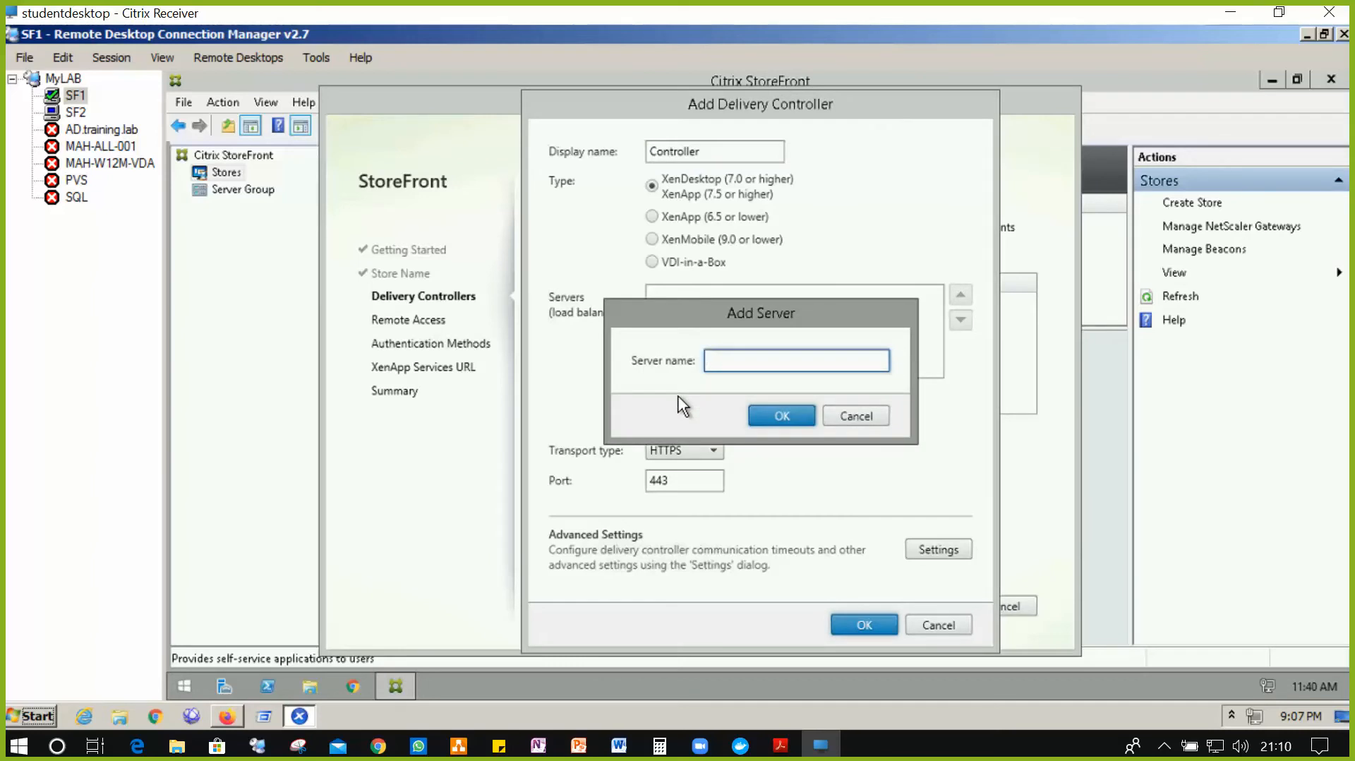
pyautogui.write('MAH-ALL-001.training.lab')
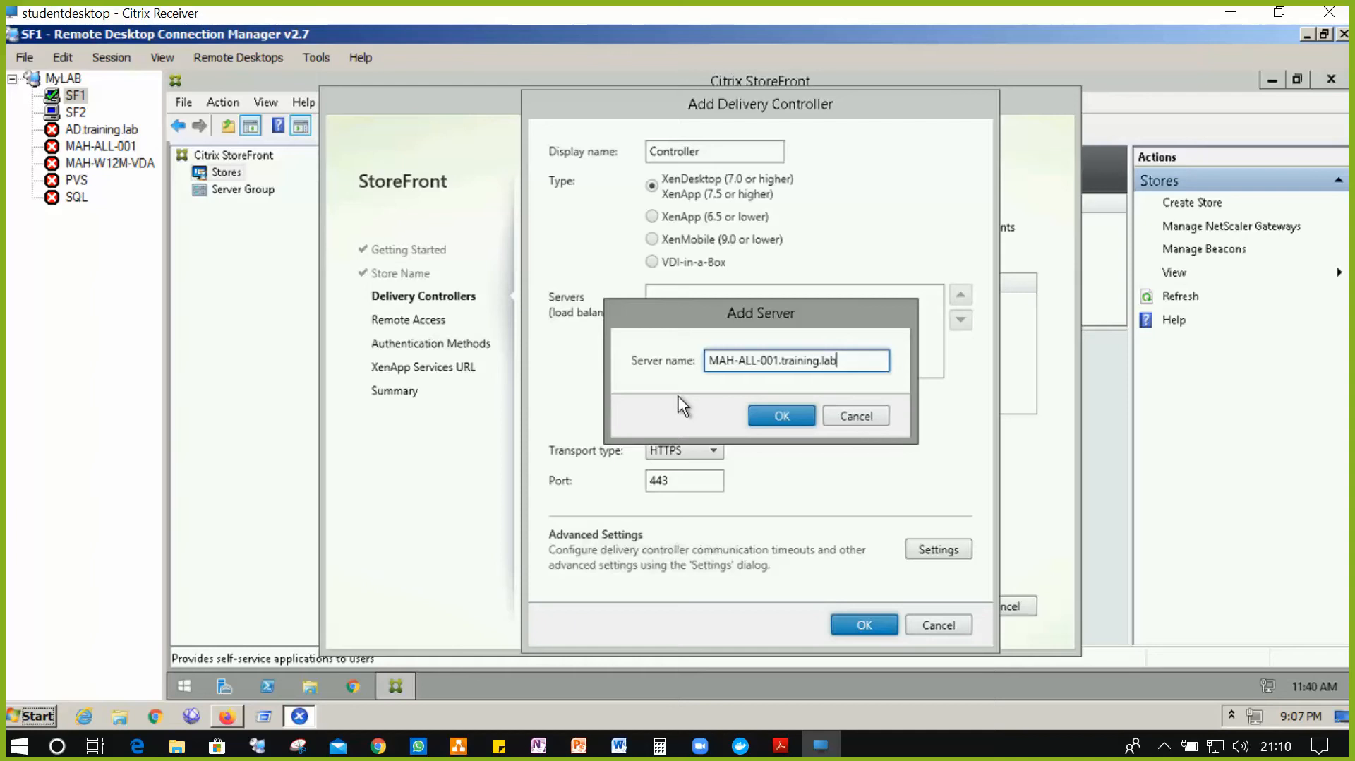
pyautogui.click(765, 423)
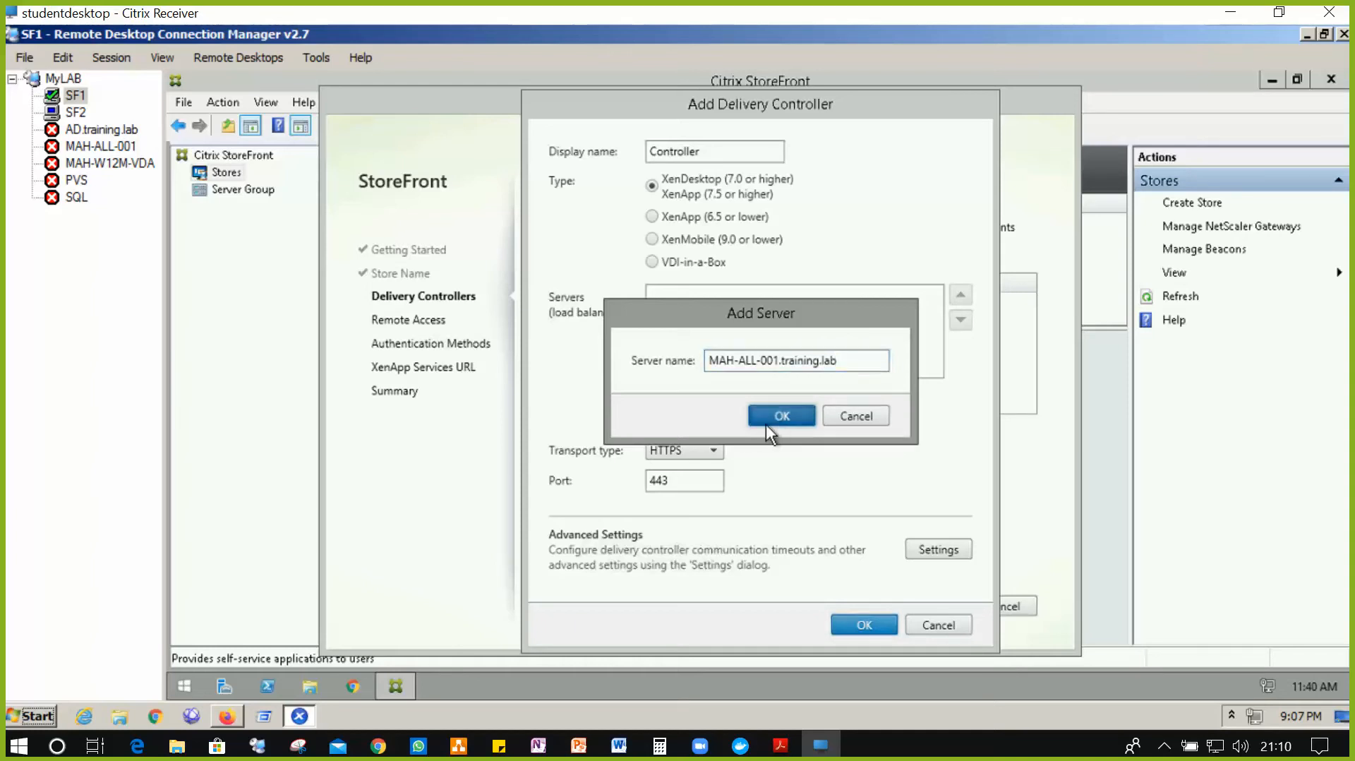
# - Set the controller's transport type to HTTP and save the Controller delivery controller
pyautogui.click(669, 452)
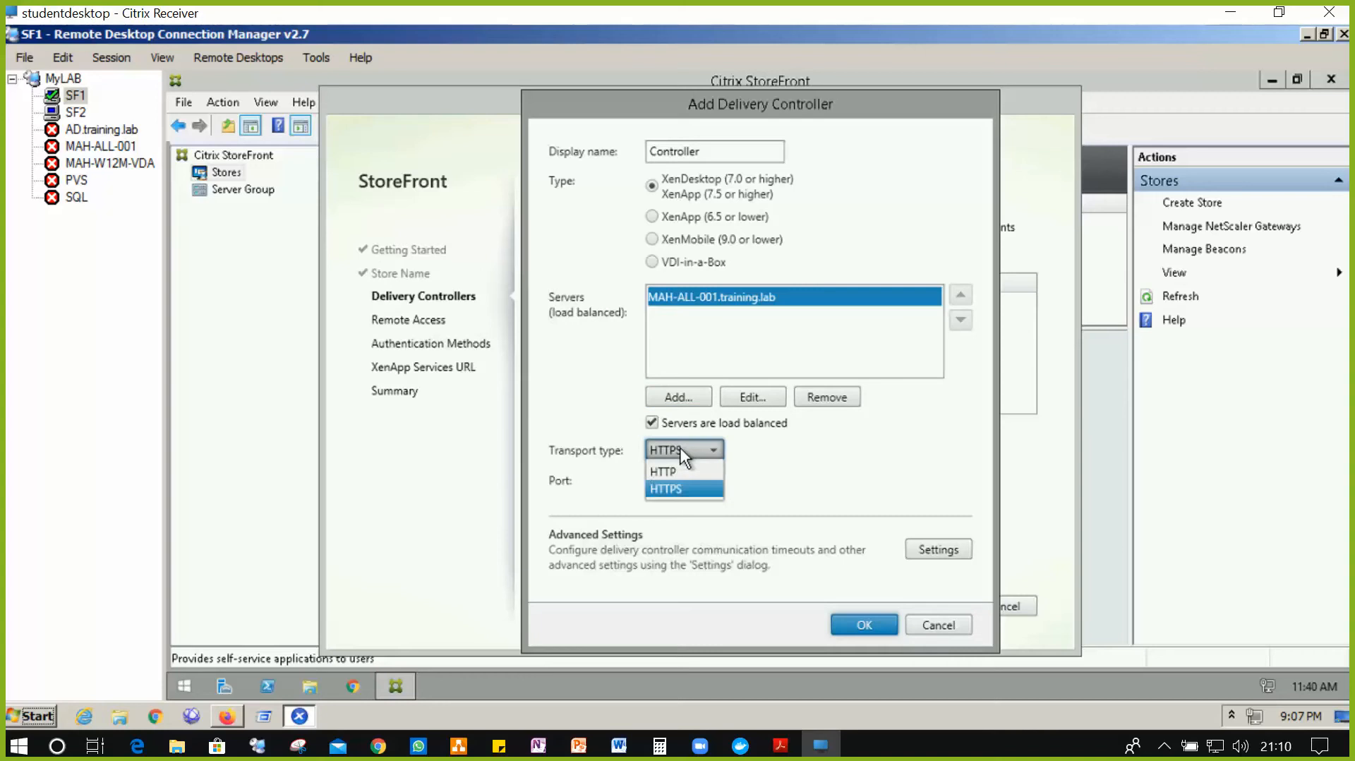
pyautogui.click(681, 456)
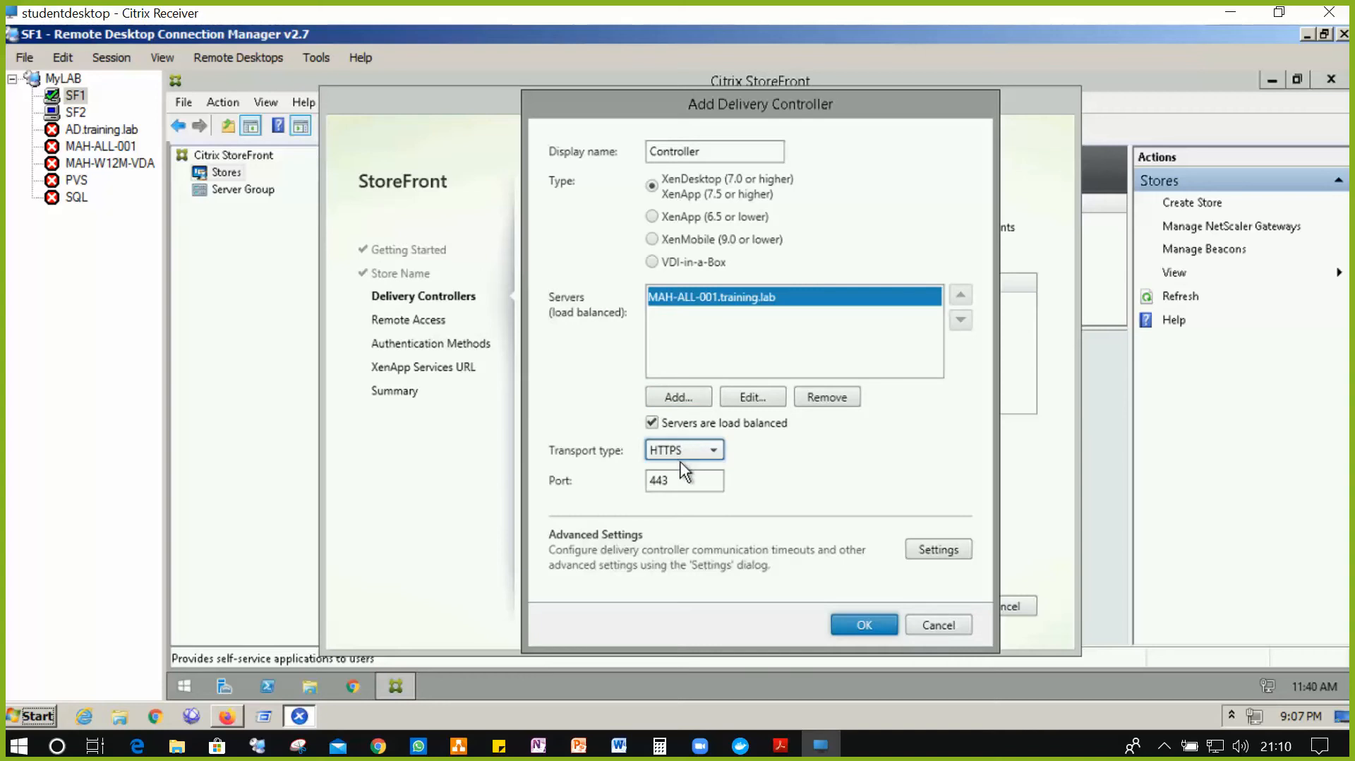
pyautogui.click(684, 450)
pyautogui.click(685, 451)
pyautogui.click(684, 454)
pyautogui.click(685, 467)
pyautogui.click(875, 630)
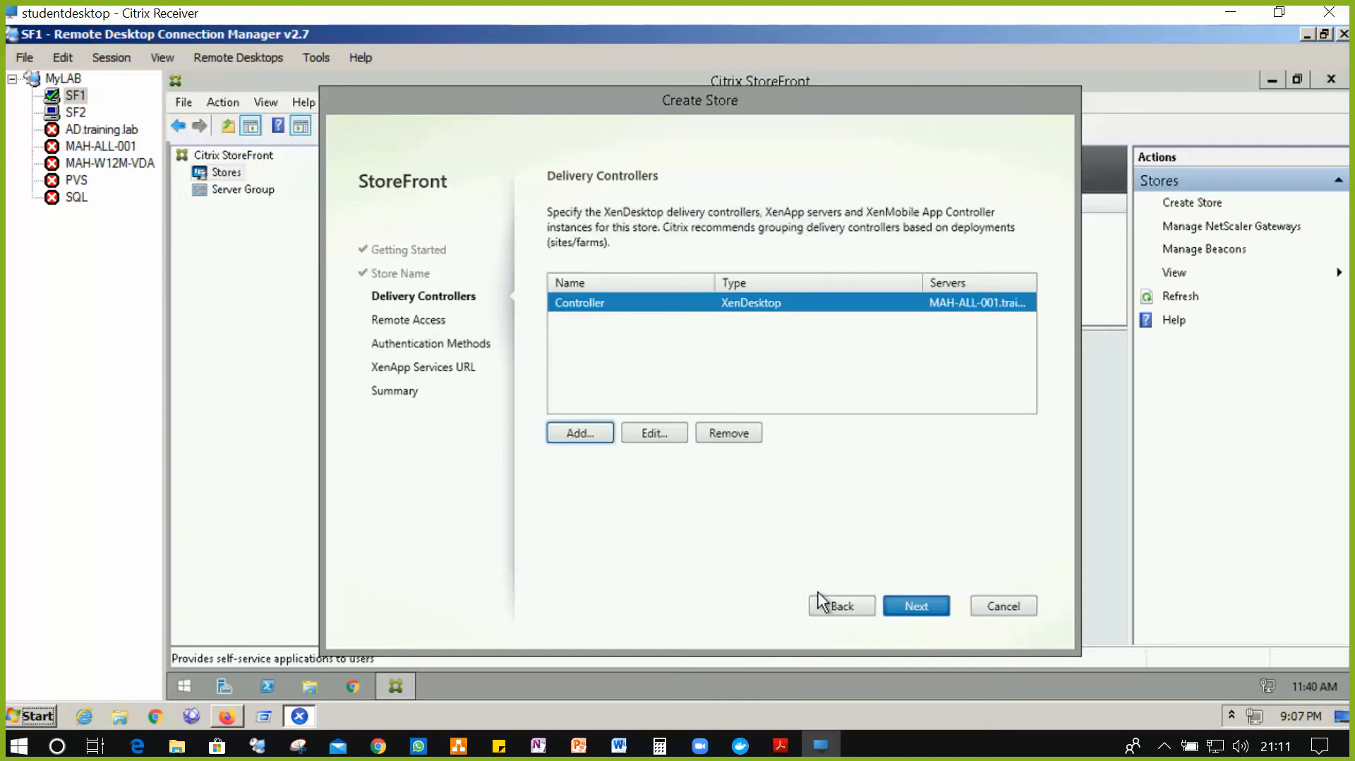
# - Edit the Controller delivery controller to use HTTPS on port 443, then continue to Remote Access
pyautogui.click(840, 605)
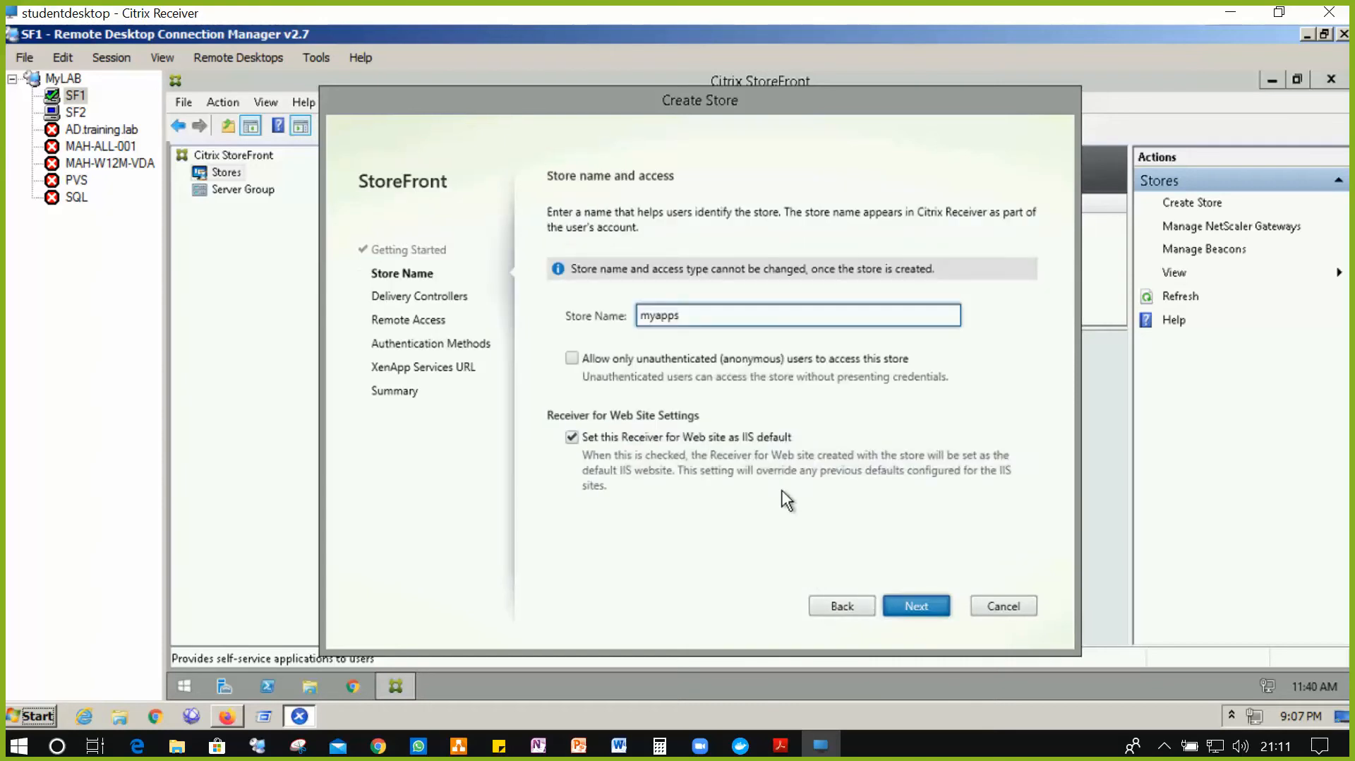
pyautogui.click(912, 613)
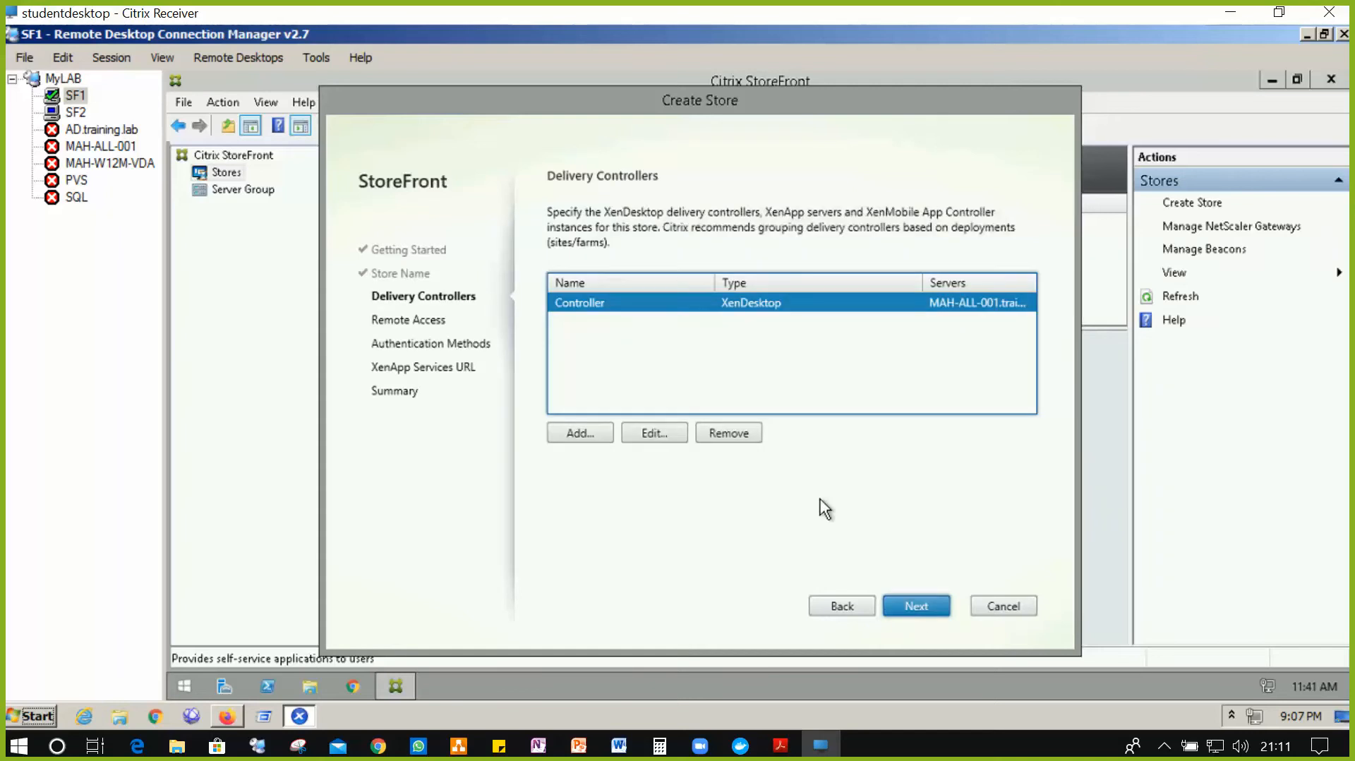
pyautogui.click(668, 431)
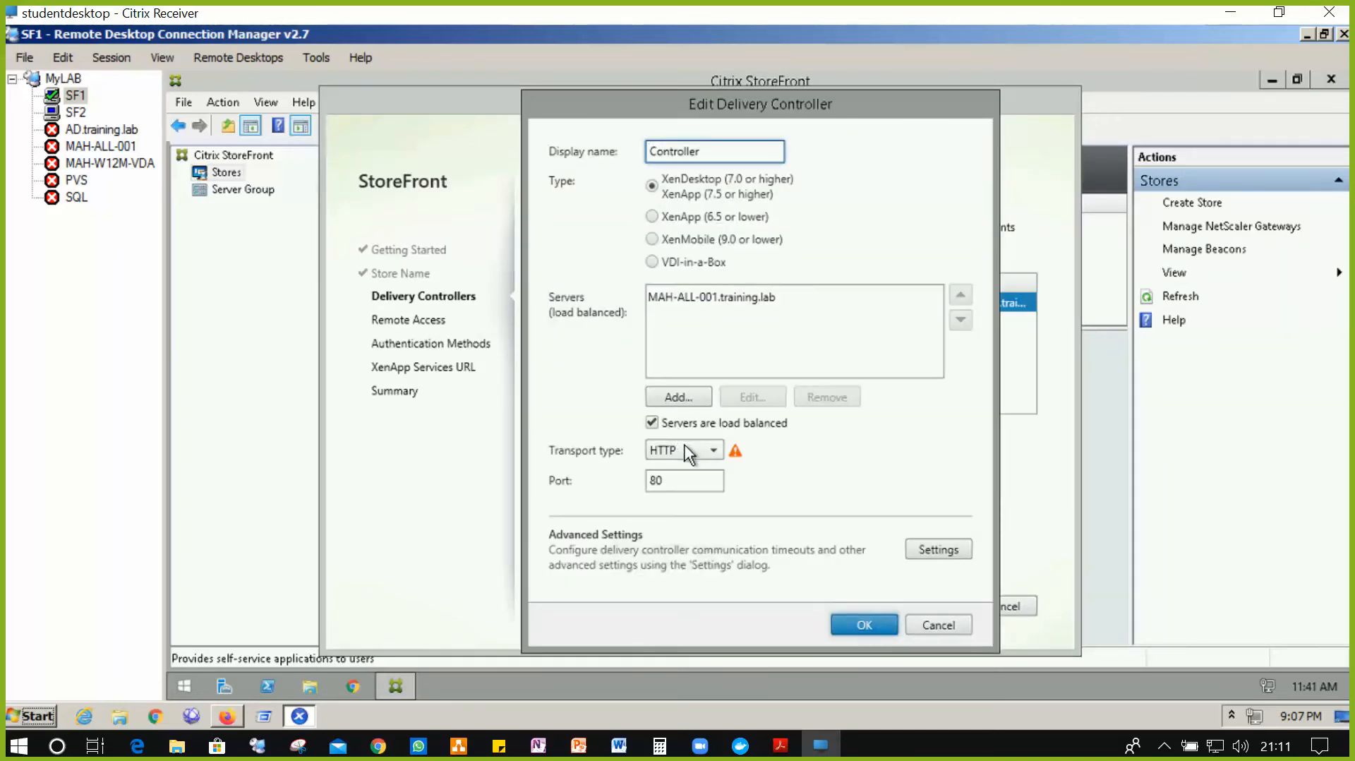
pyautogui.click(684, 445)
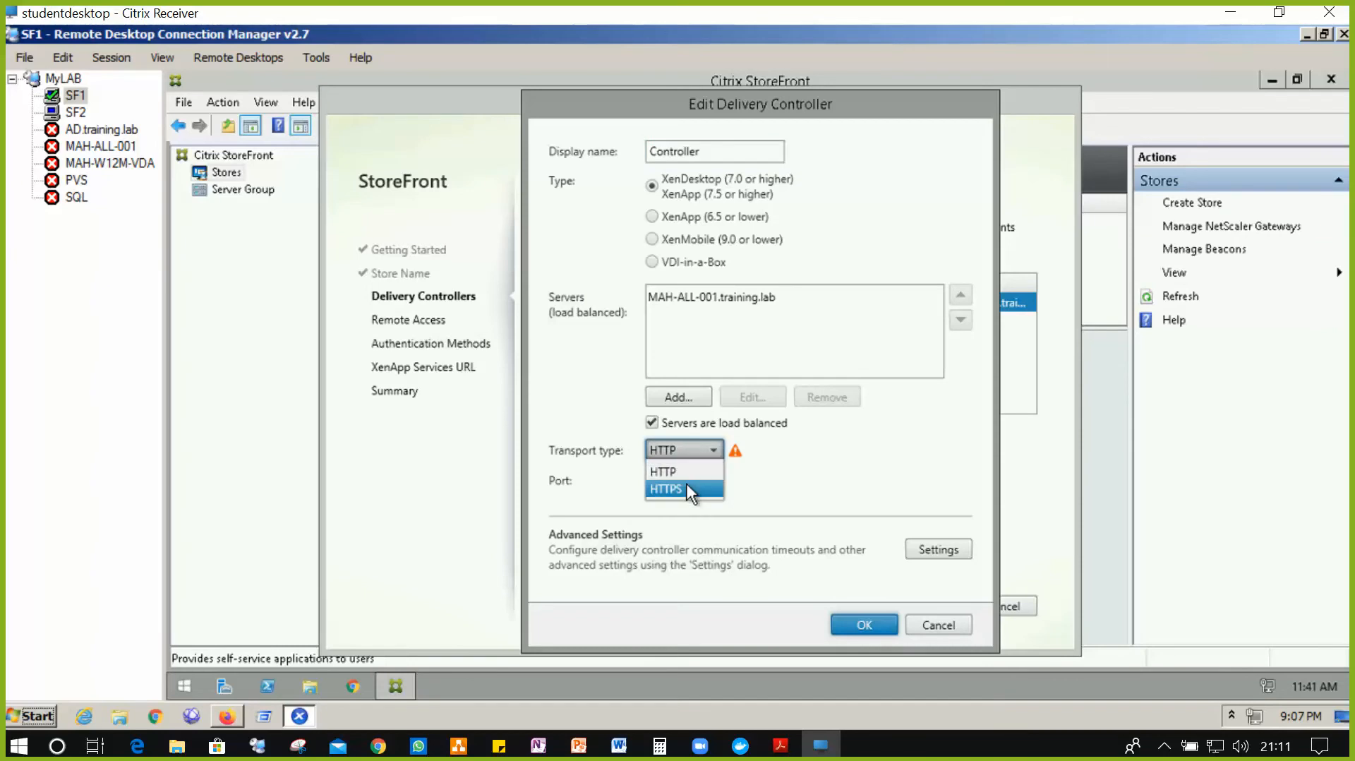
pyautogui.click(686, 489)
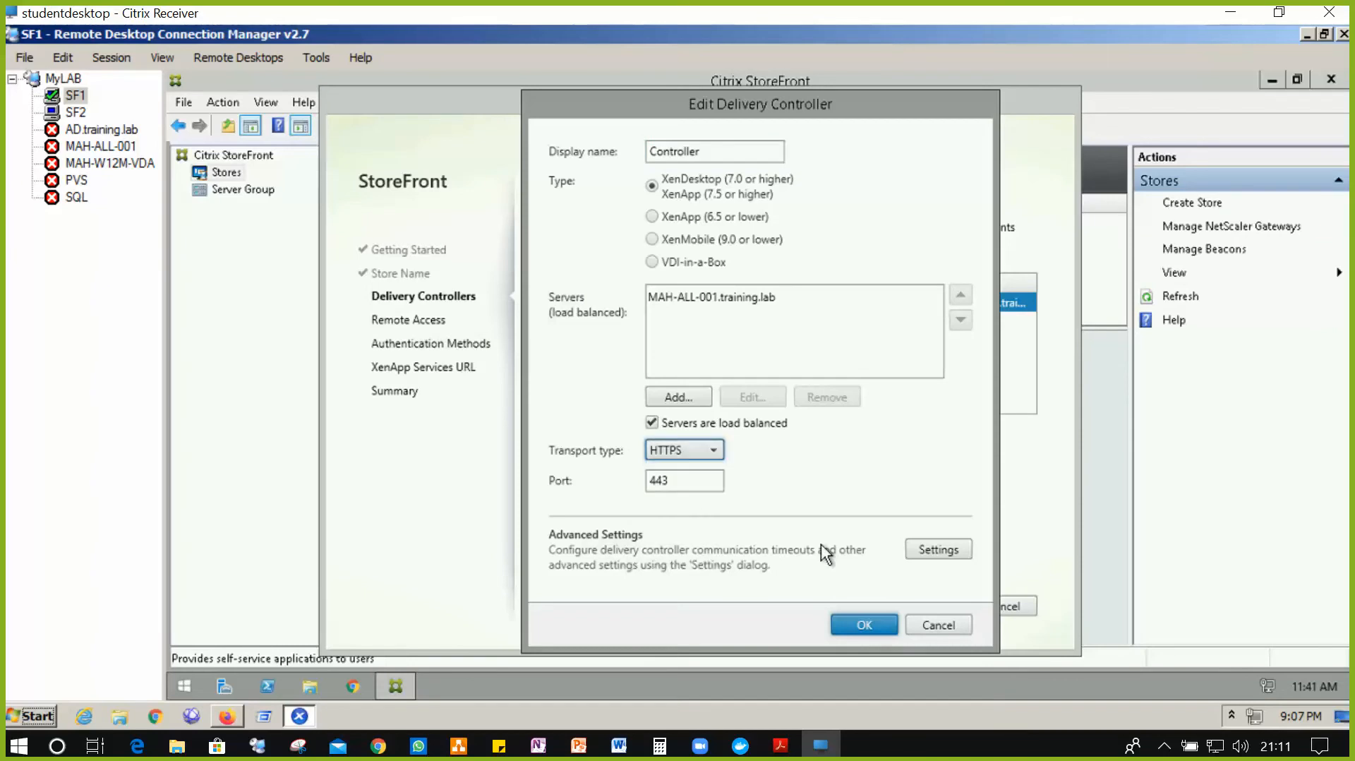
pyautogui.click(865, 624)
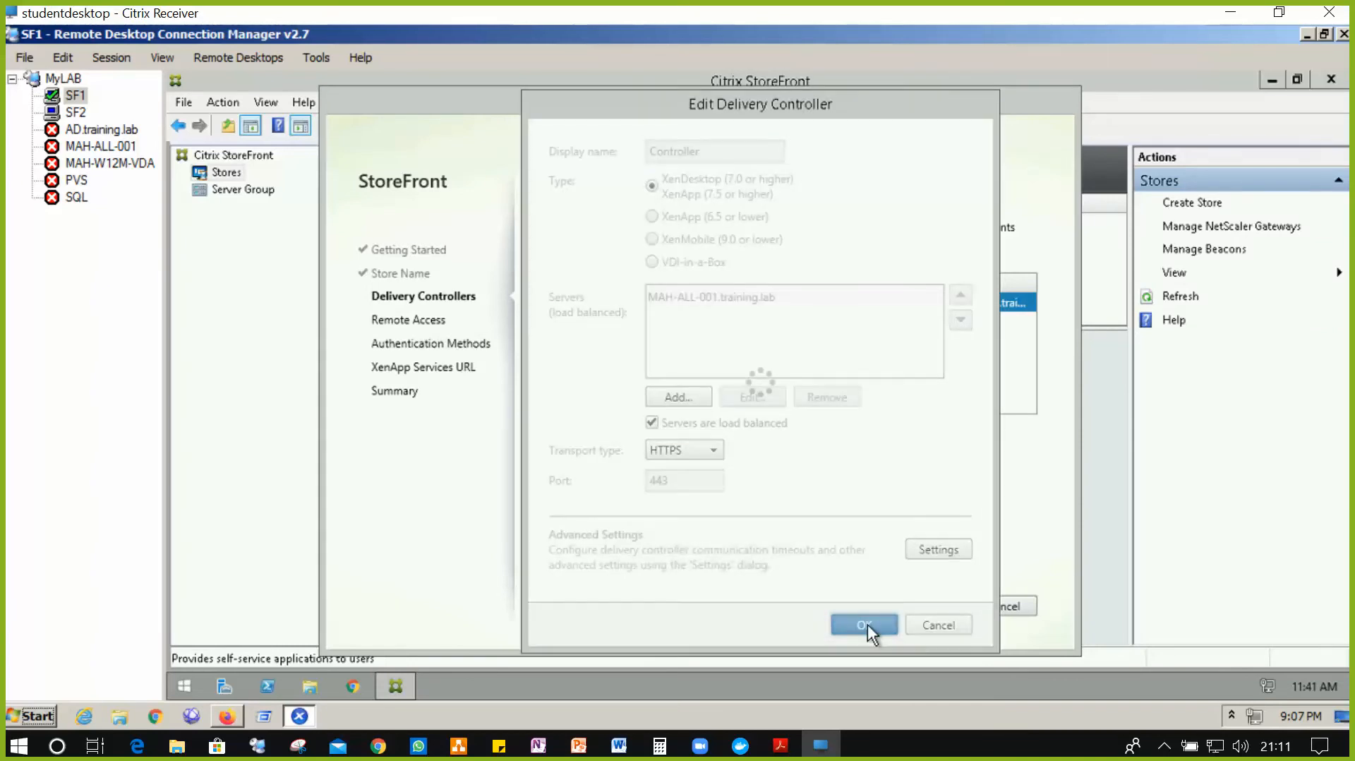
pyautogui.click(912, 609)
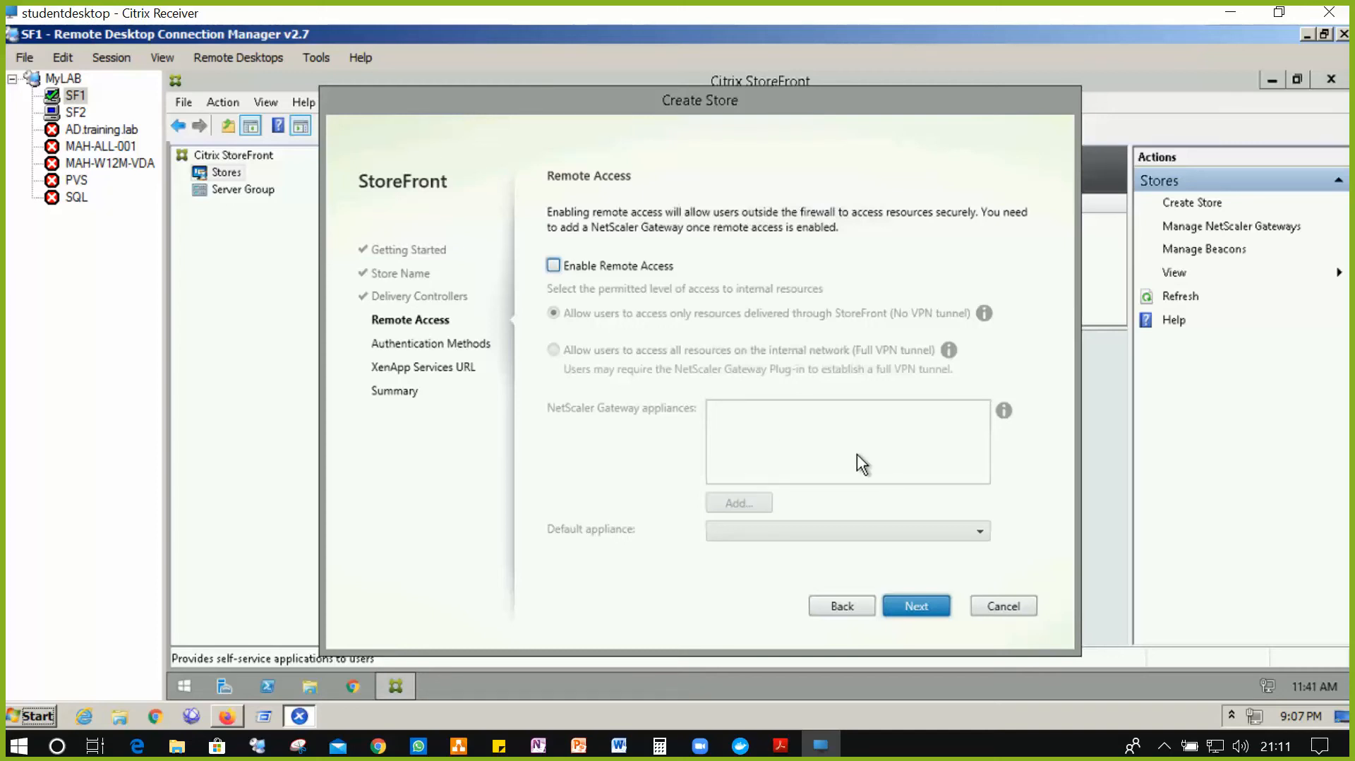
# - Create myapps with default remote access, authentication and XenApp Services URL settings, then switch to SF2
pyautogui.click(926, 602)
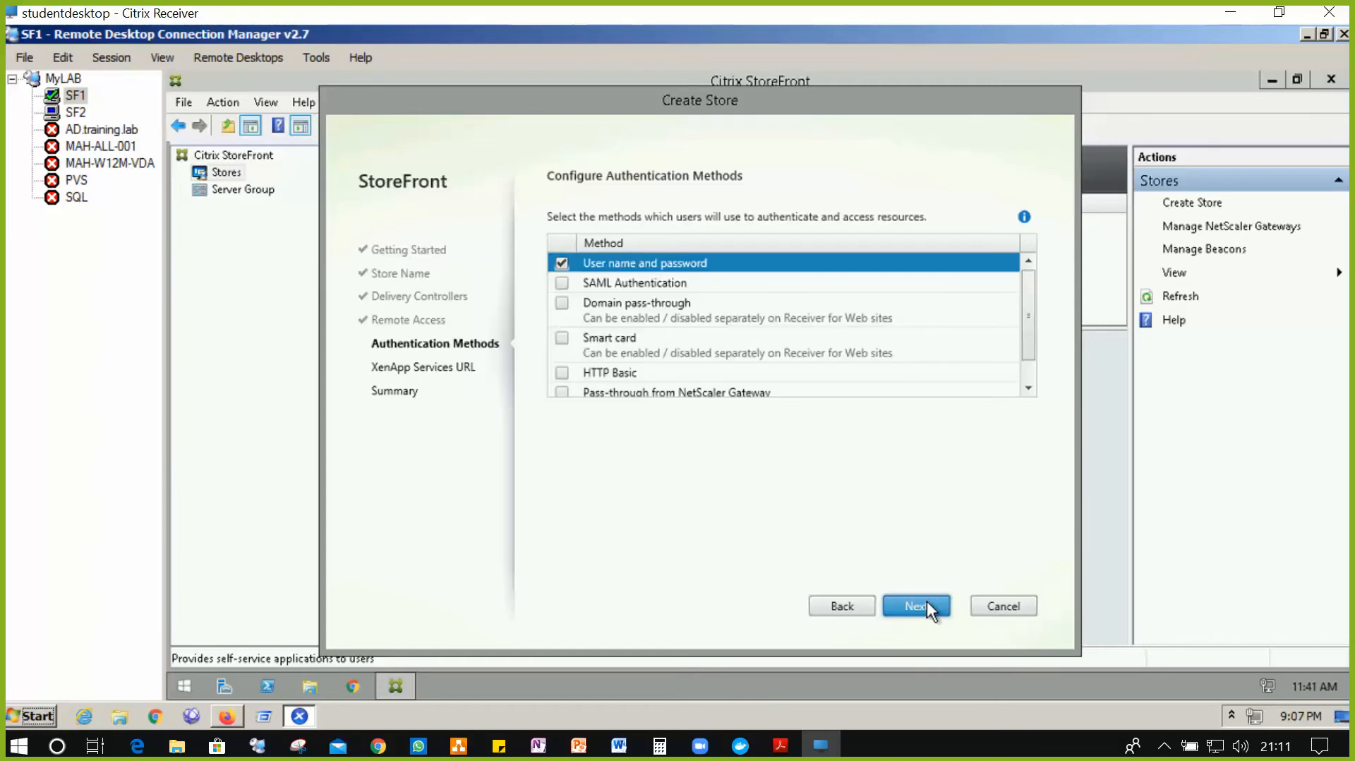
pyautogui.click(927, 602)
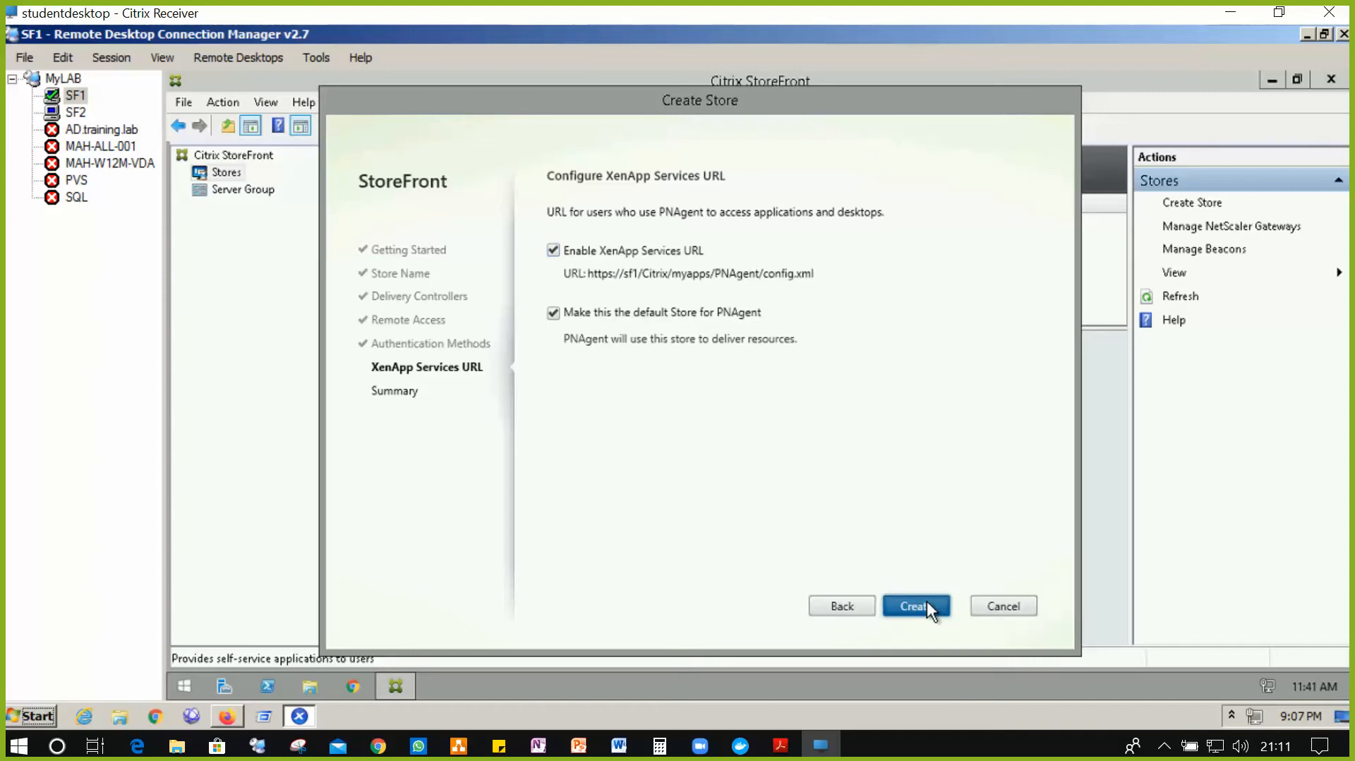
pyautogui.click(915, 606)
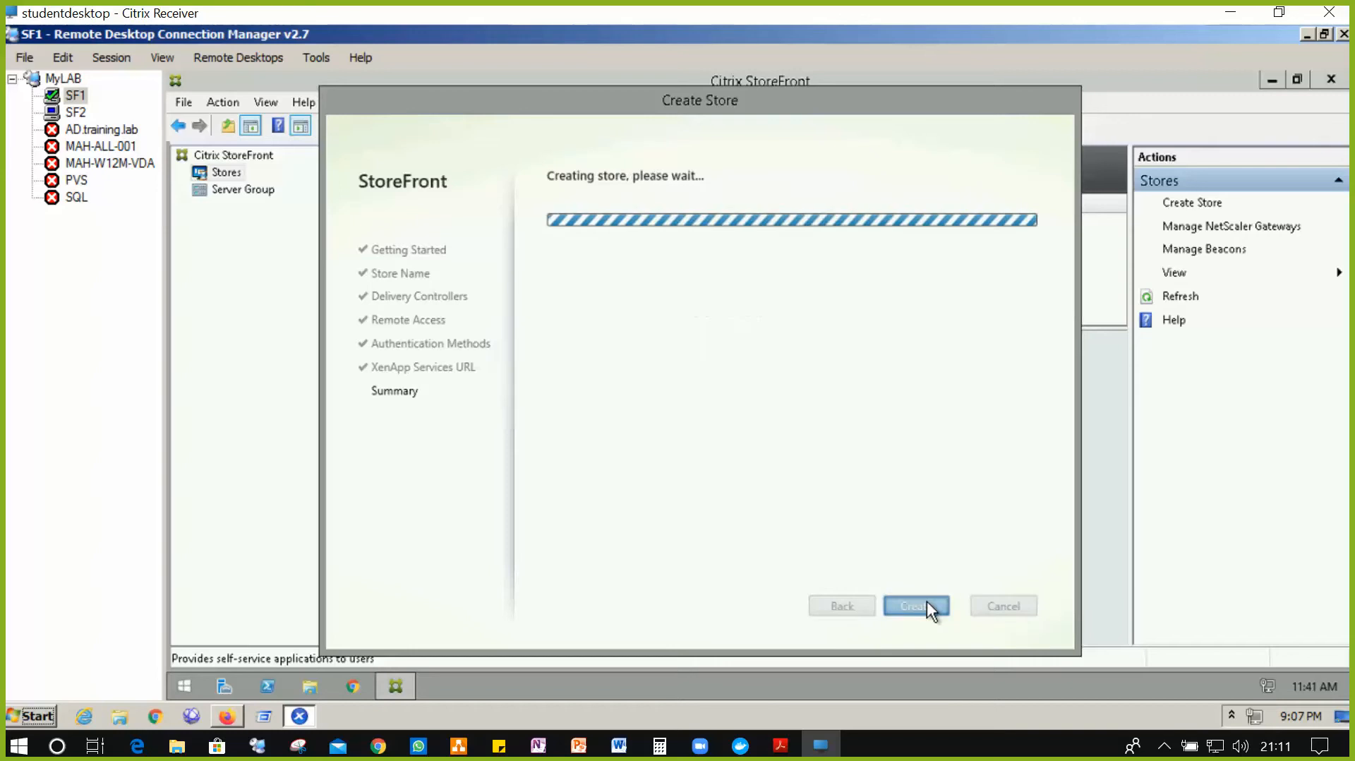
pyautogui.click(79, 113)
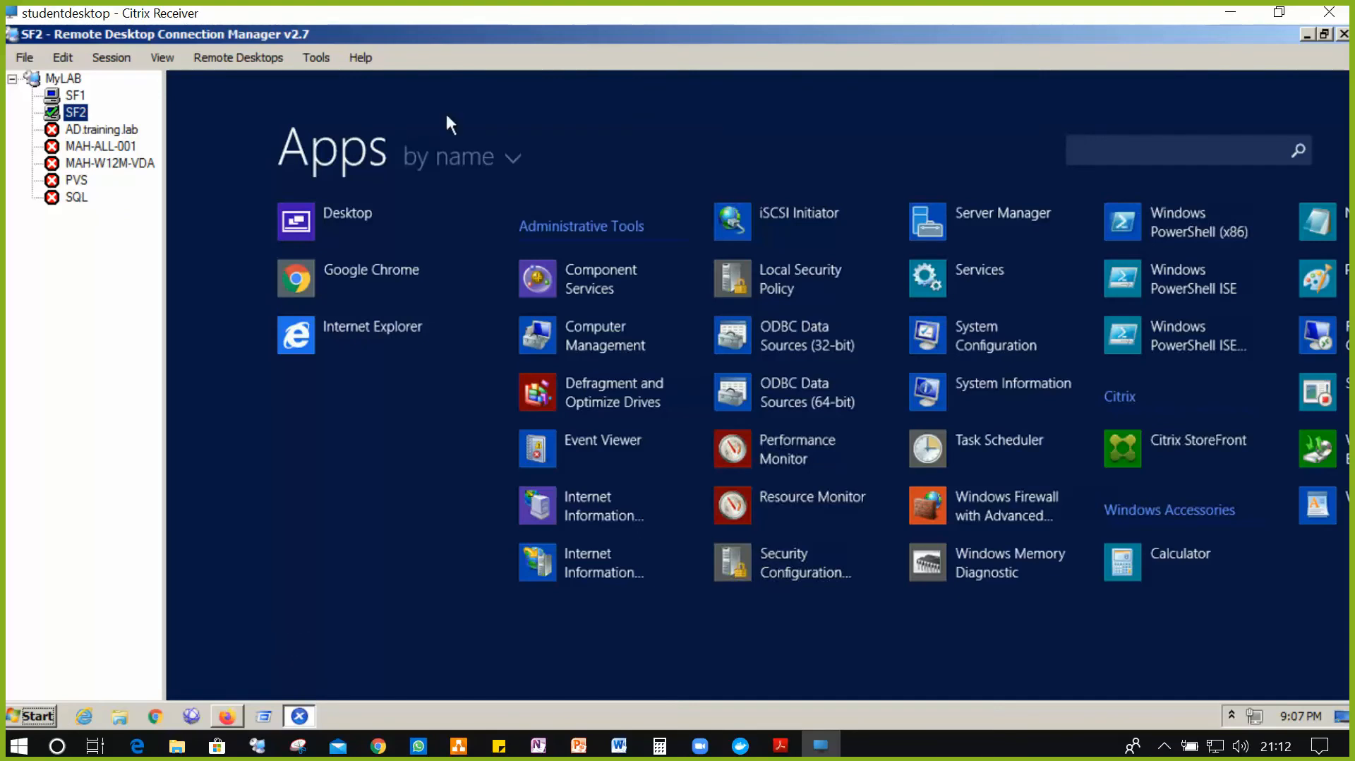
# - On SF2, launch the StoreFront console maximized and start the Create Store wizard from Stores
pyautogui.click(1234, 435)
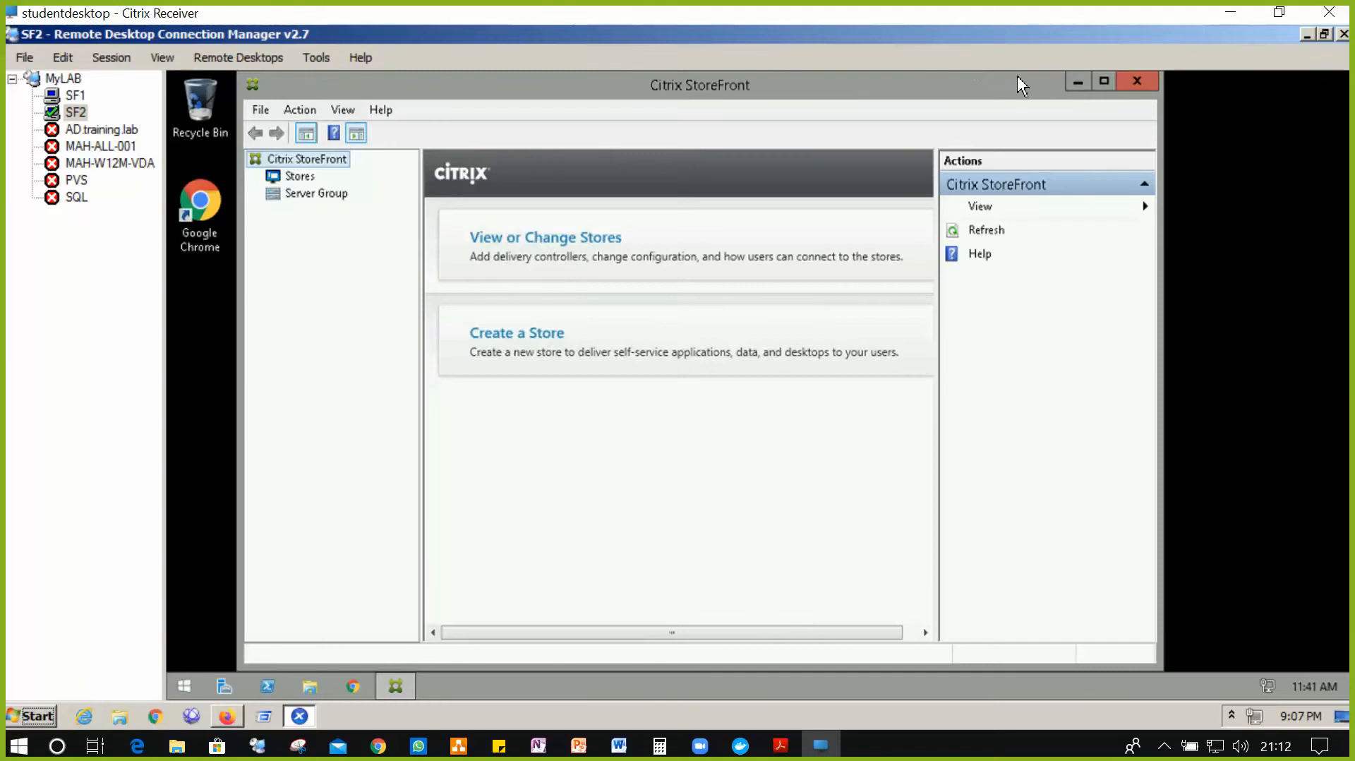
pyautogui.click(1103, 81)
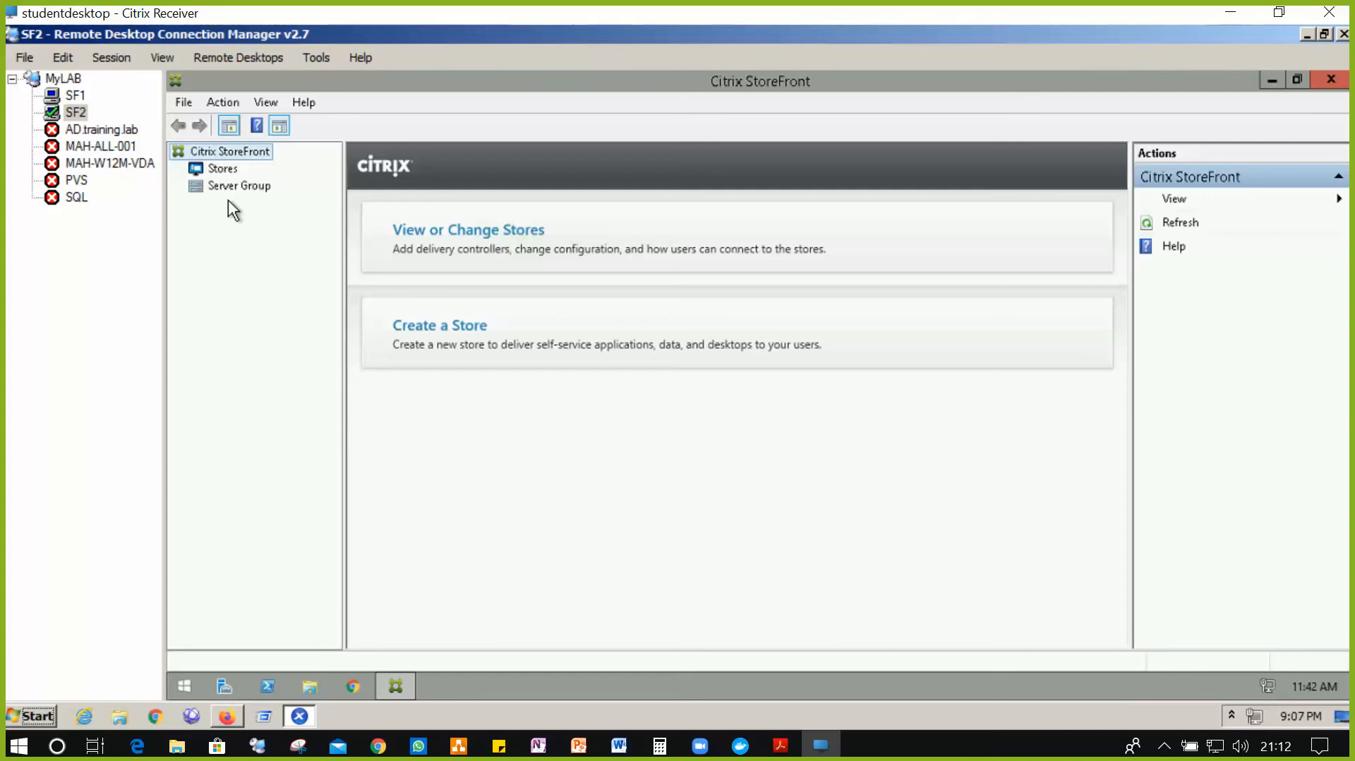
pyautogui.click(223, 172)
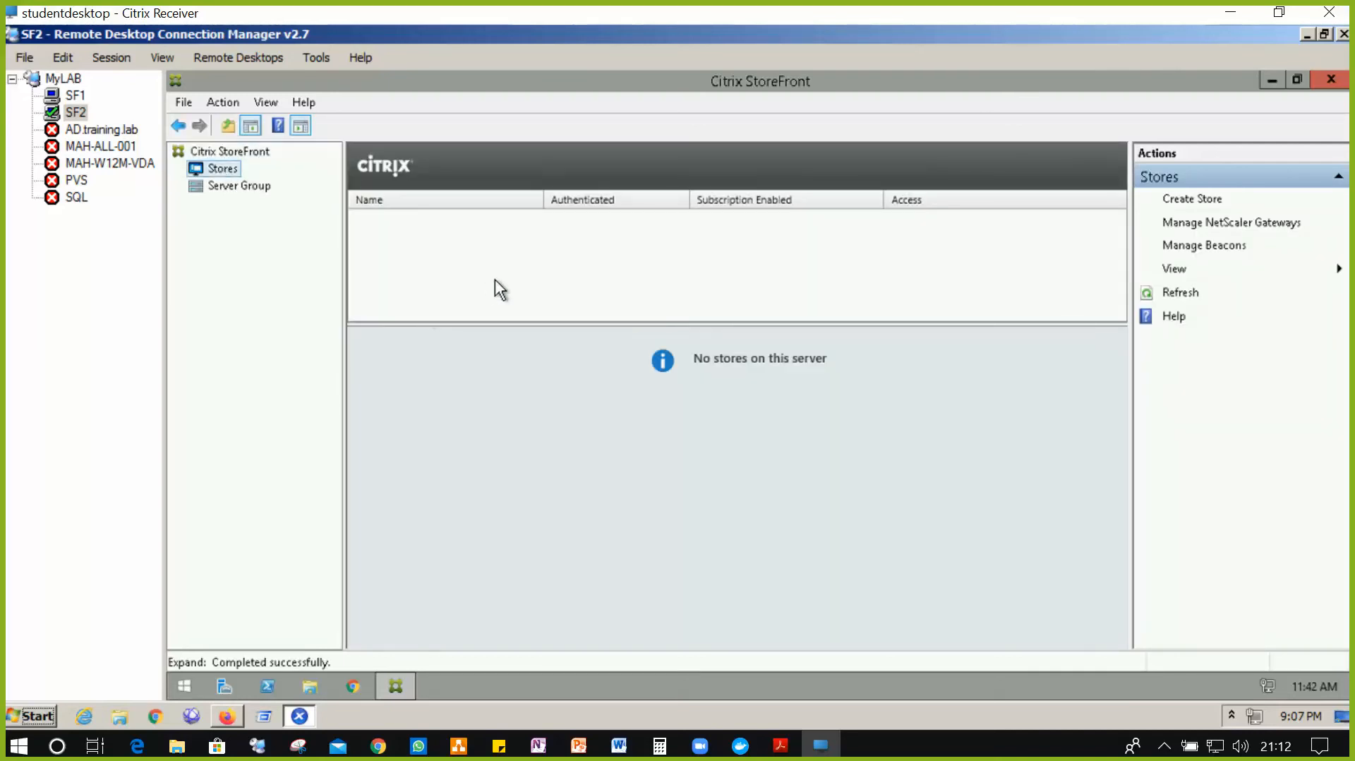
pyautogui.click(1211, 199)
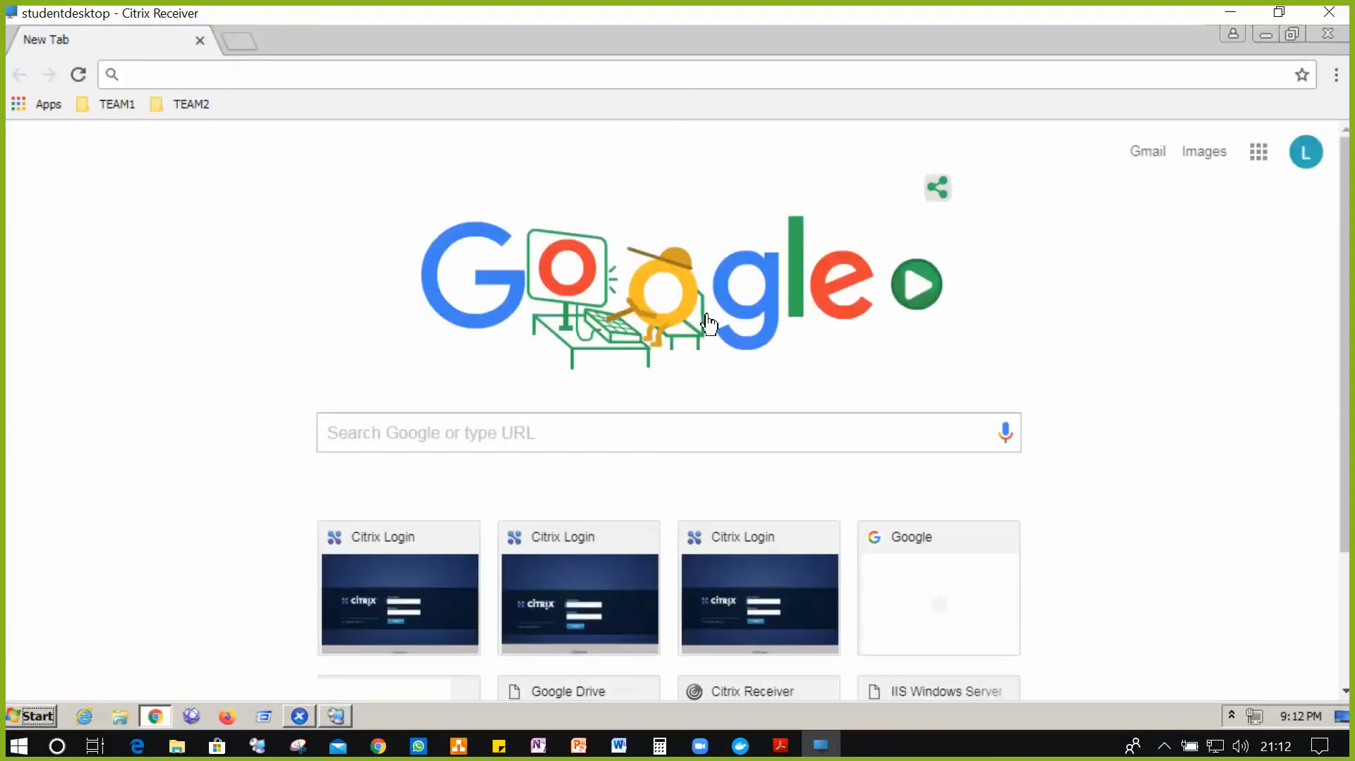
pyautogui.click(1268, 43)
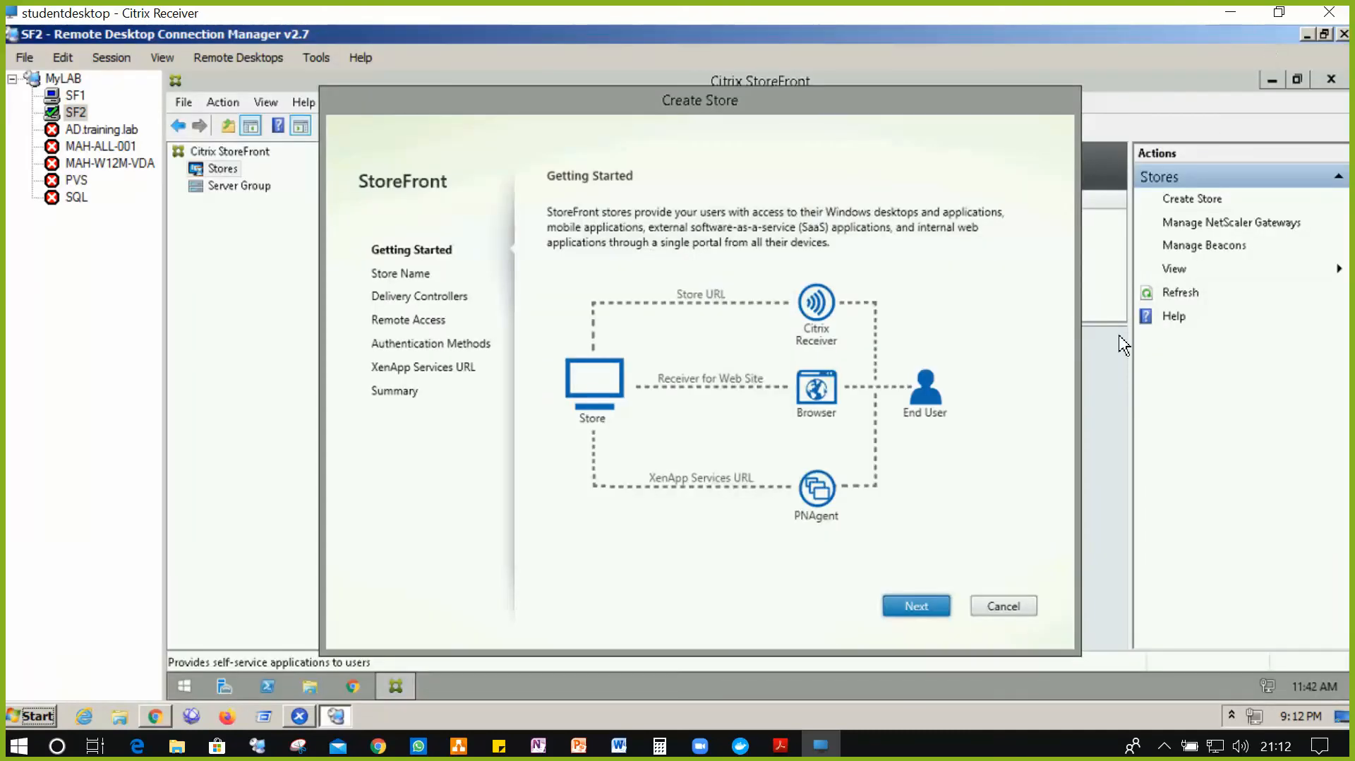
# - On SF2, name the new store myapps with its Receiver for Web site as IIS default
pyautogui.click(910, 604)
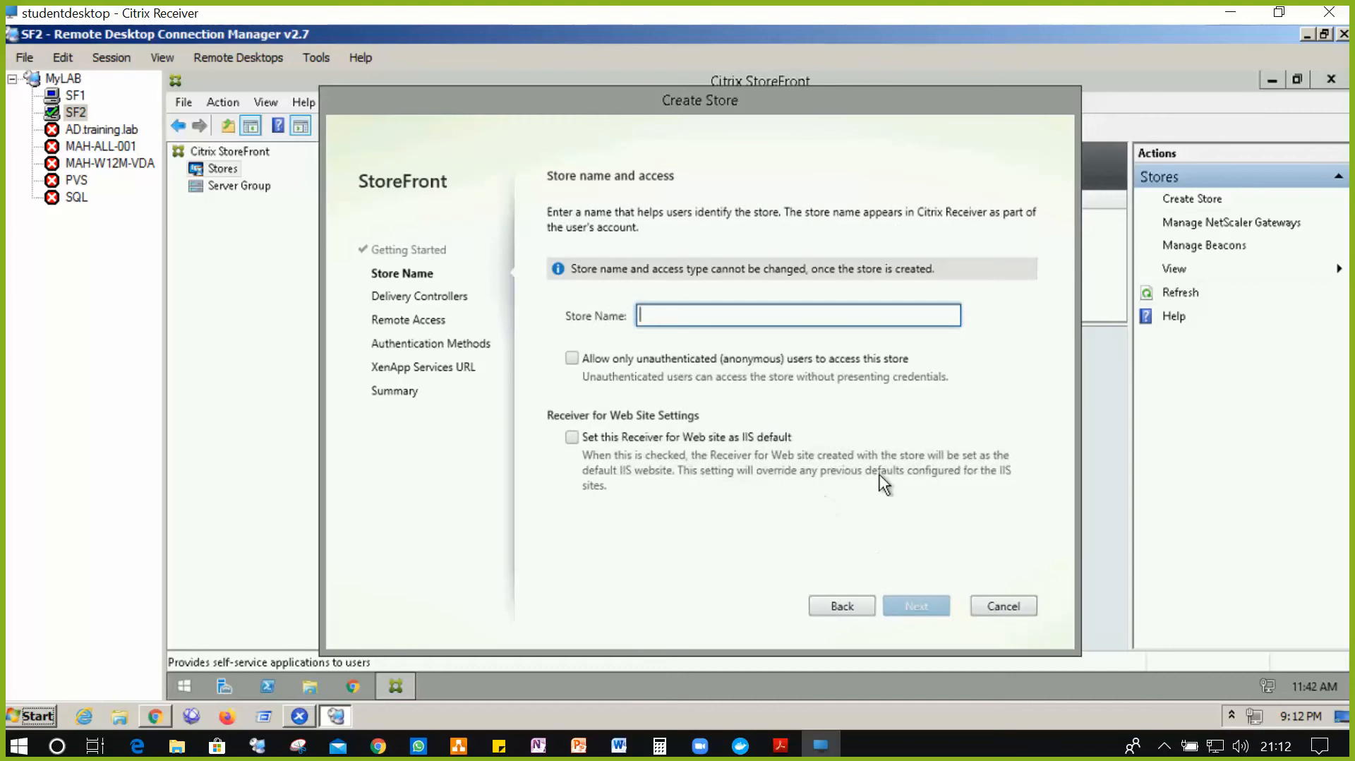
pyautogui.write('myapps')
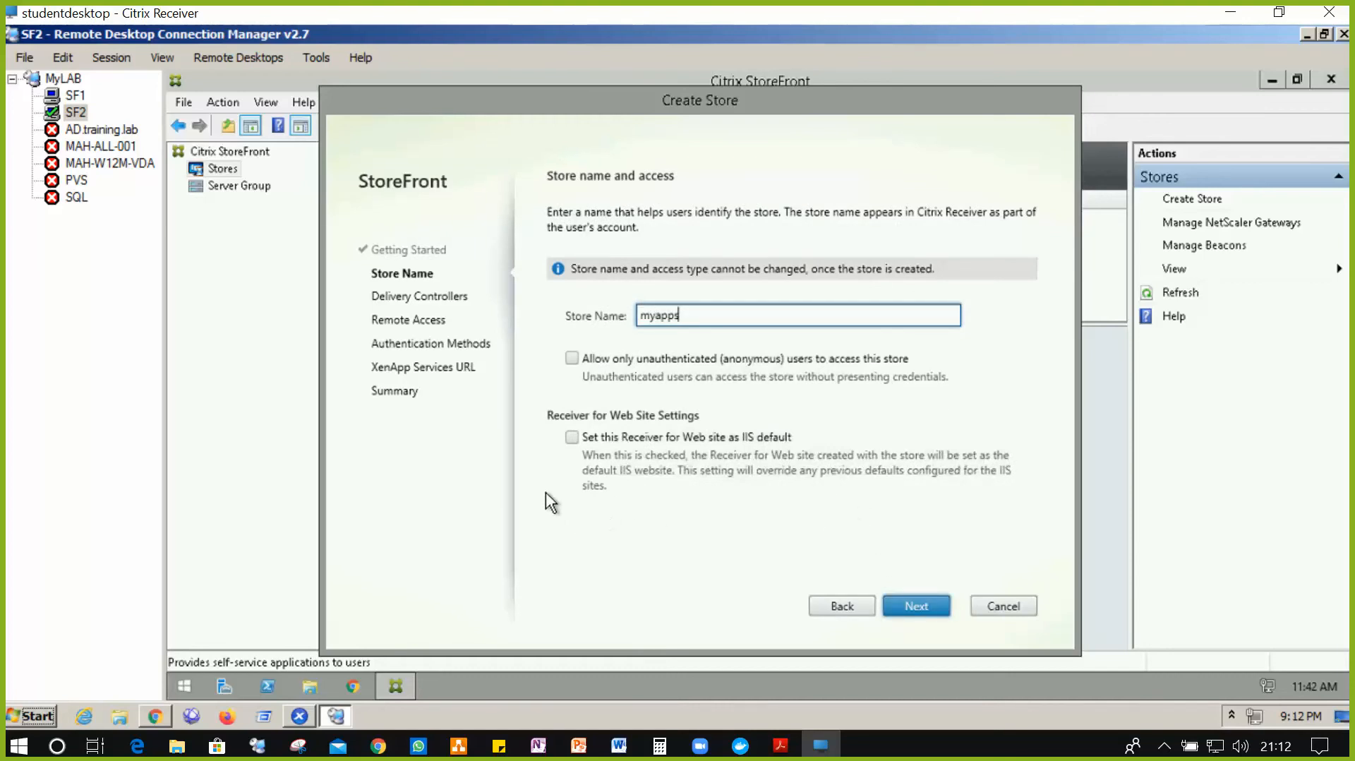
pyautogui.click(581, 439)
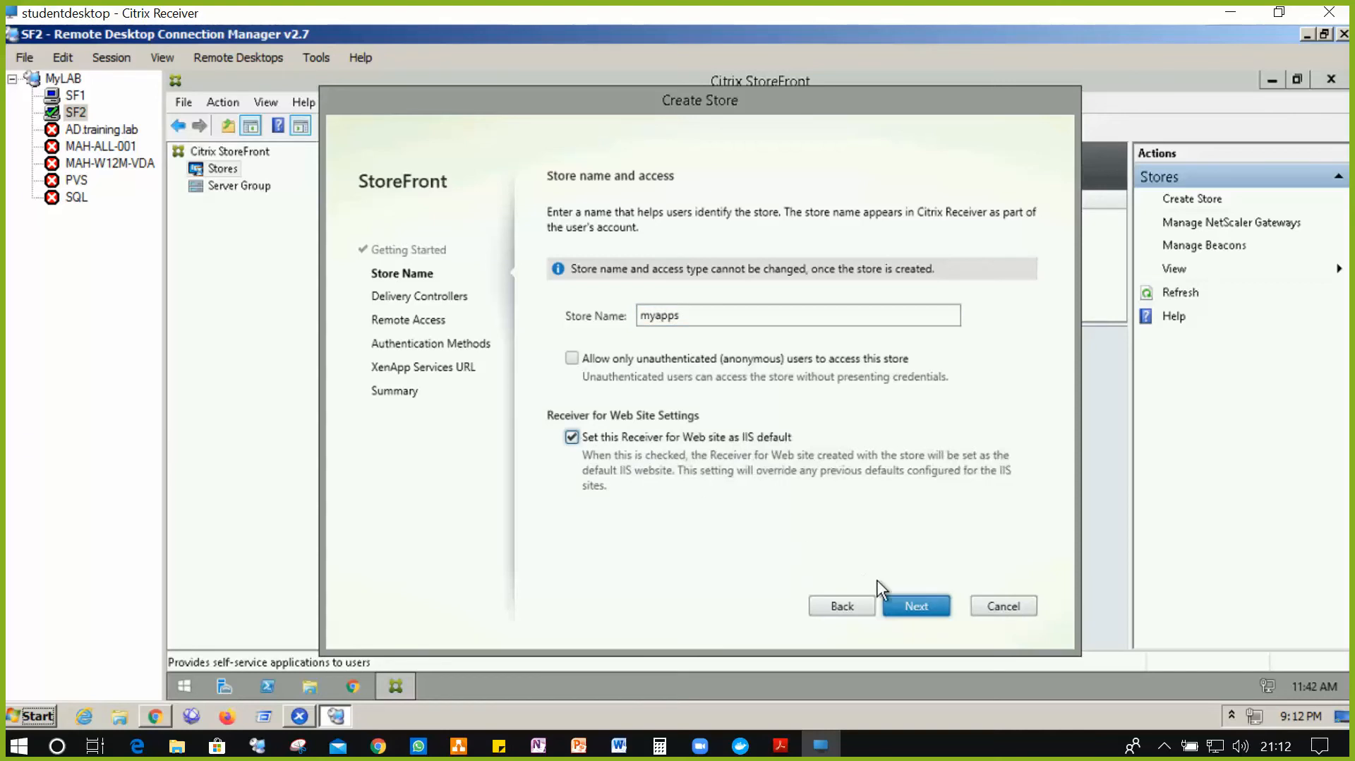
pyautogui.click(921, 614)
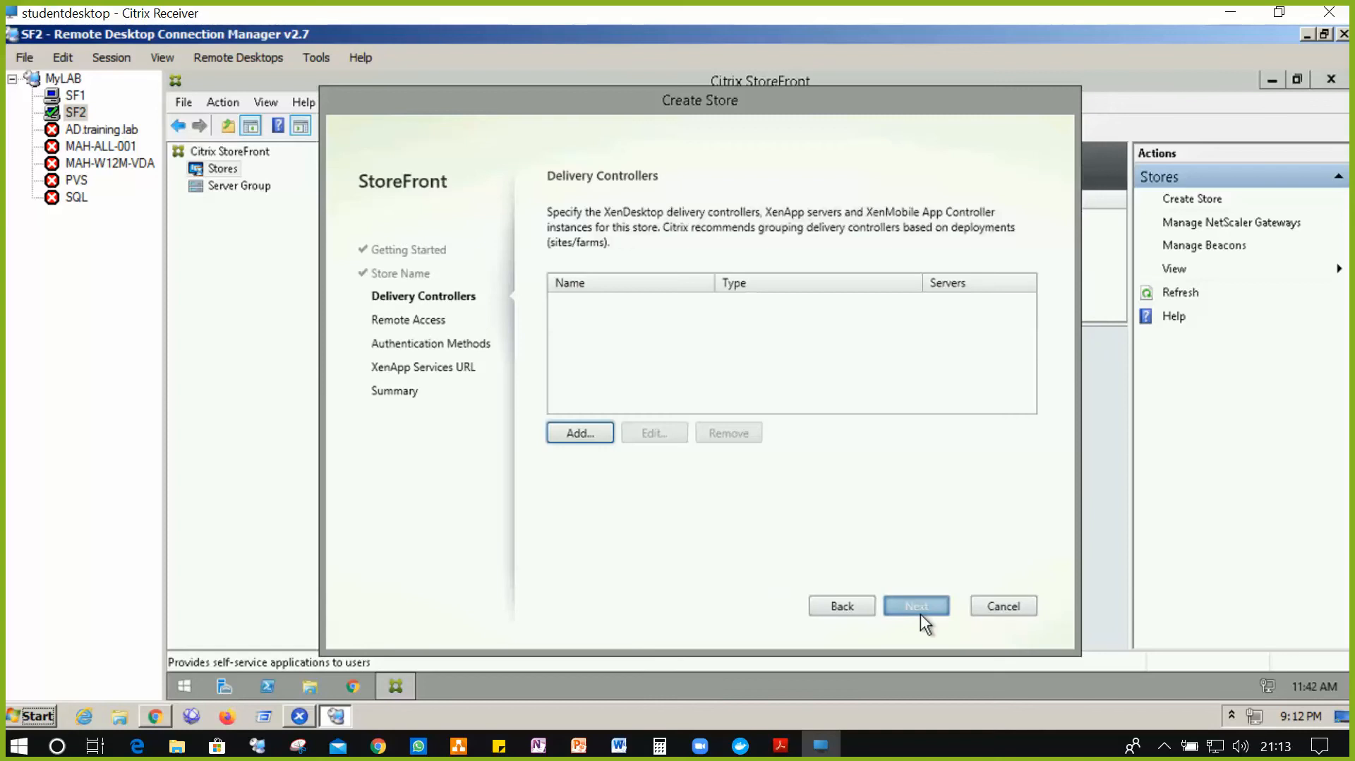
# - Add delivery controller Controller with server mah-all-001.training.lab and continue to Remote Access
pyautogui.click(587, 436)
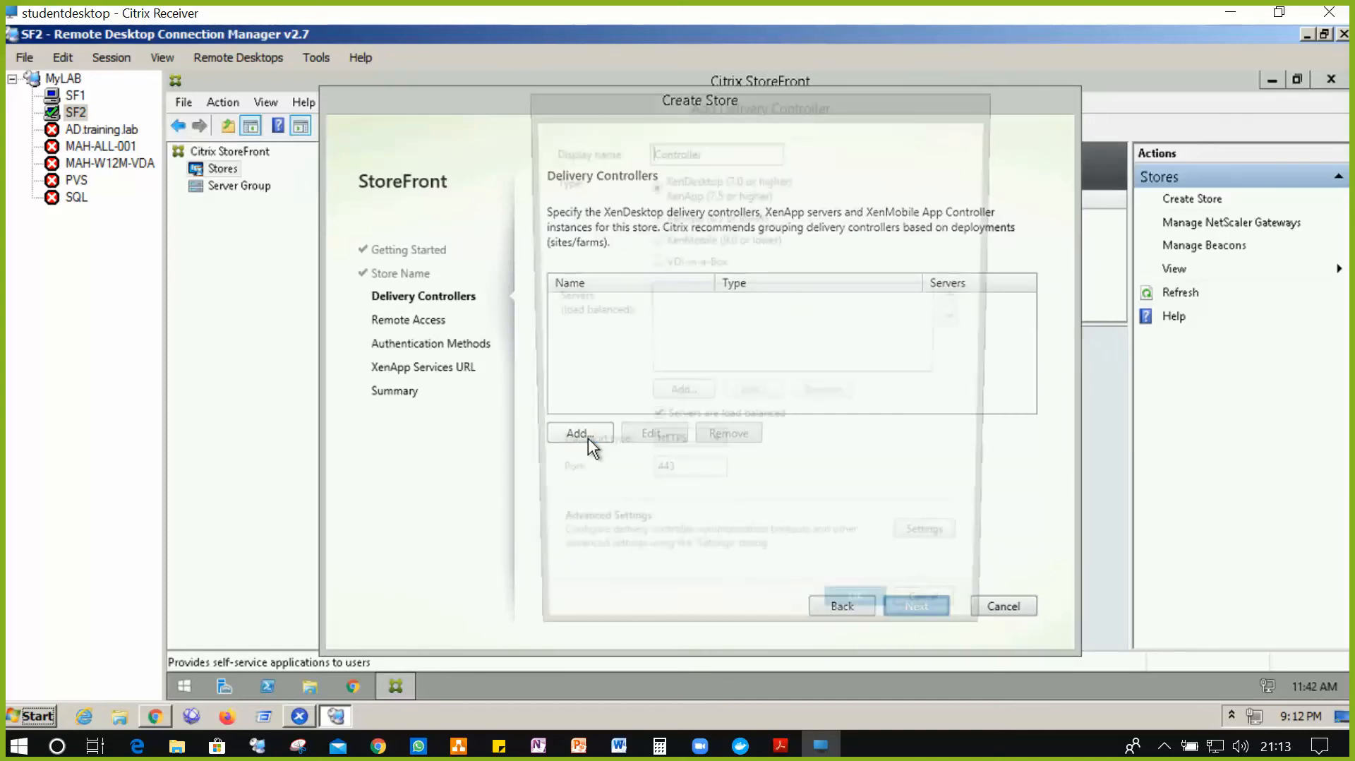
pyautogui.click(672, 398)
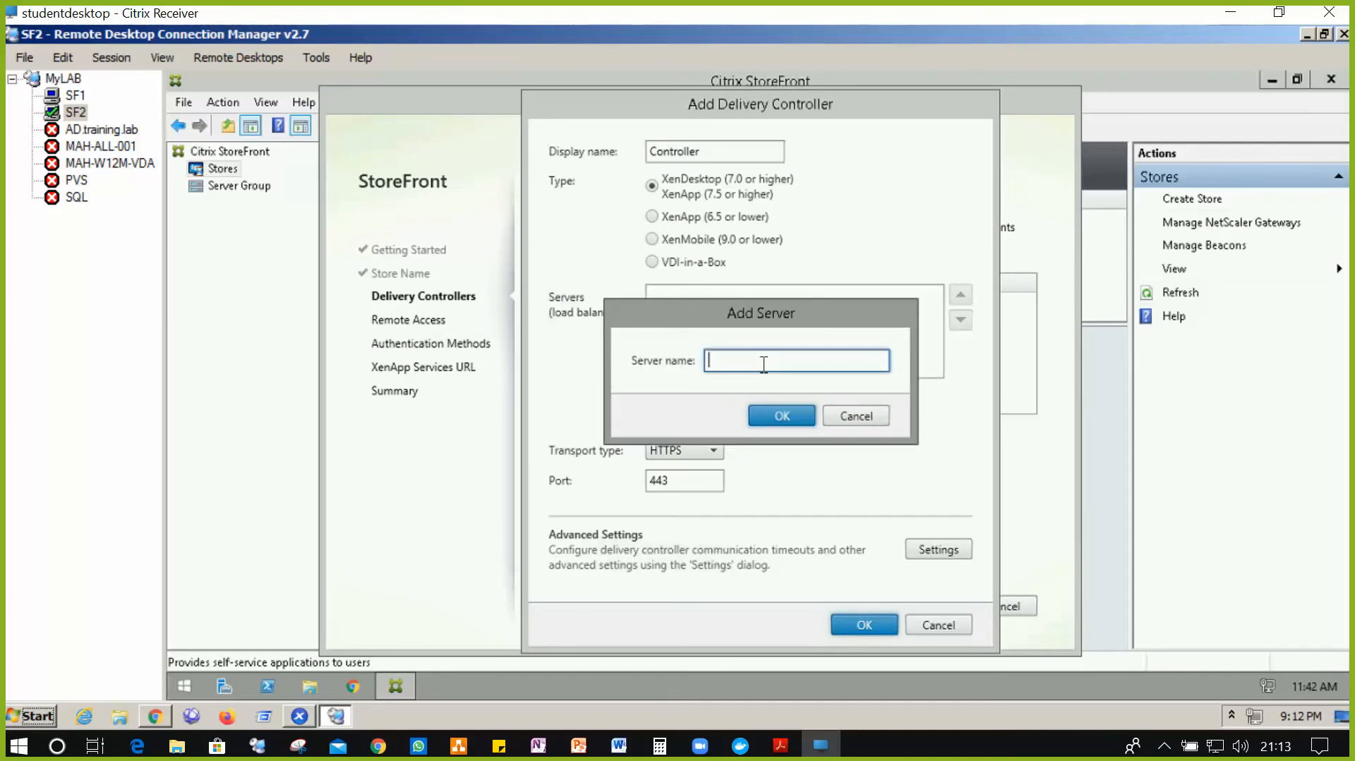
pyautogui.write('mah-all-001.training.lab')
pyautogui.click(795, 418)
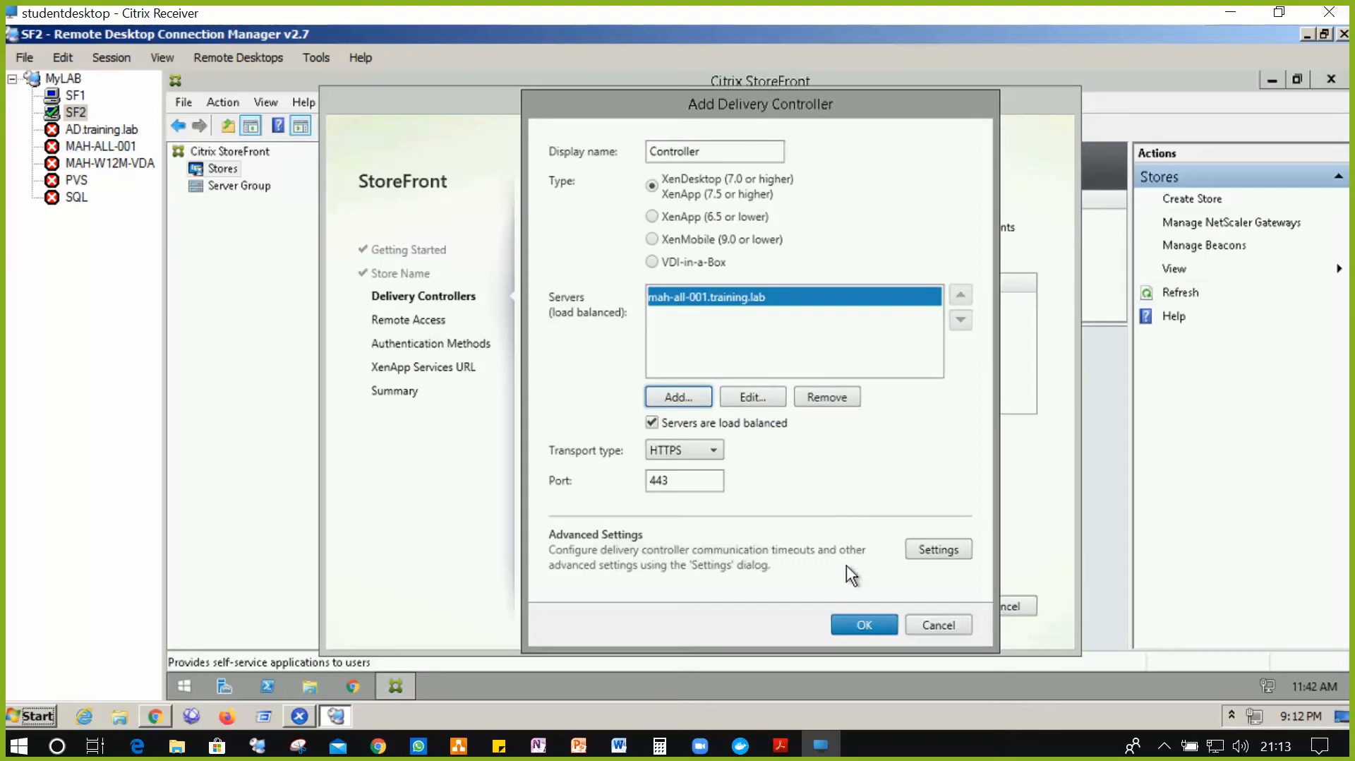
pyautogui.click(849, 618)
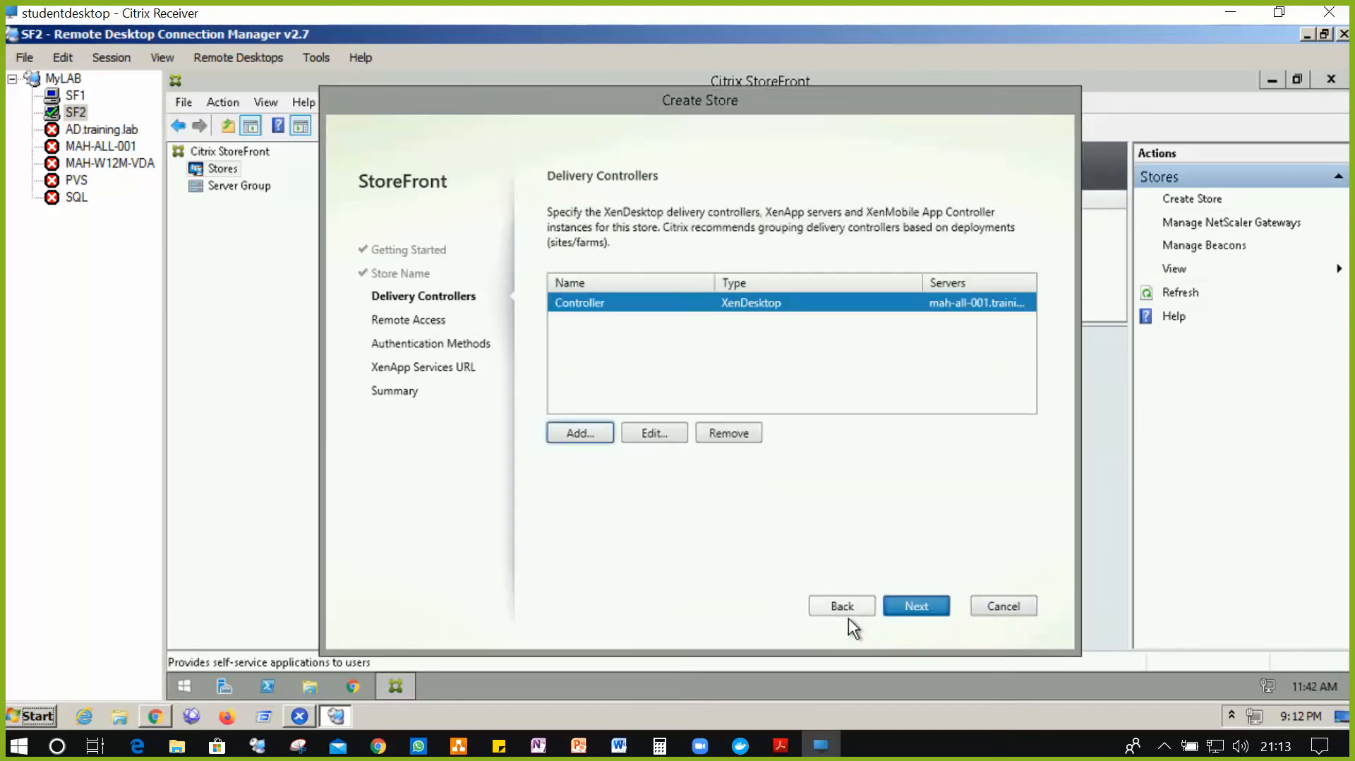
pyautogui.click(892, 618)
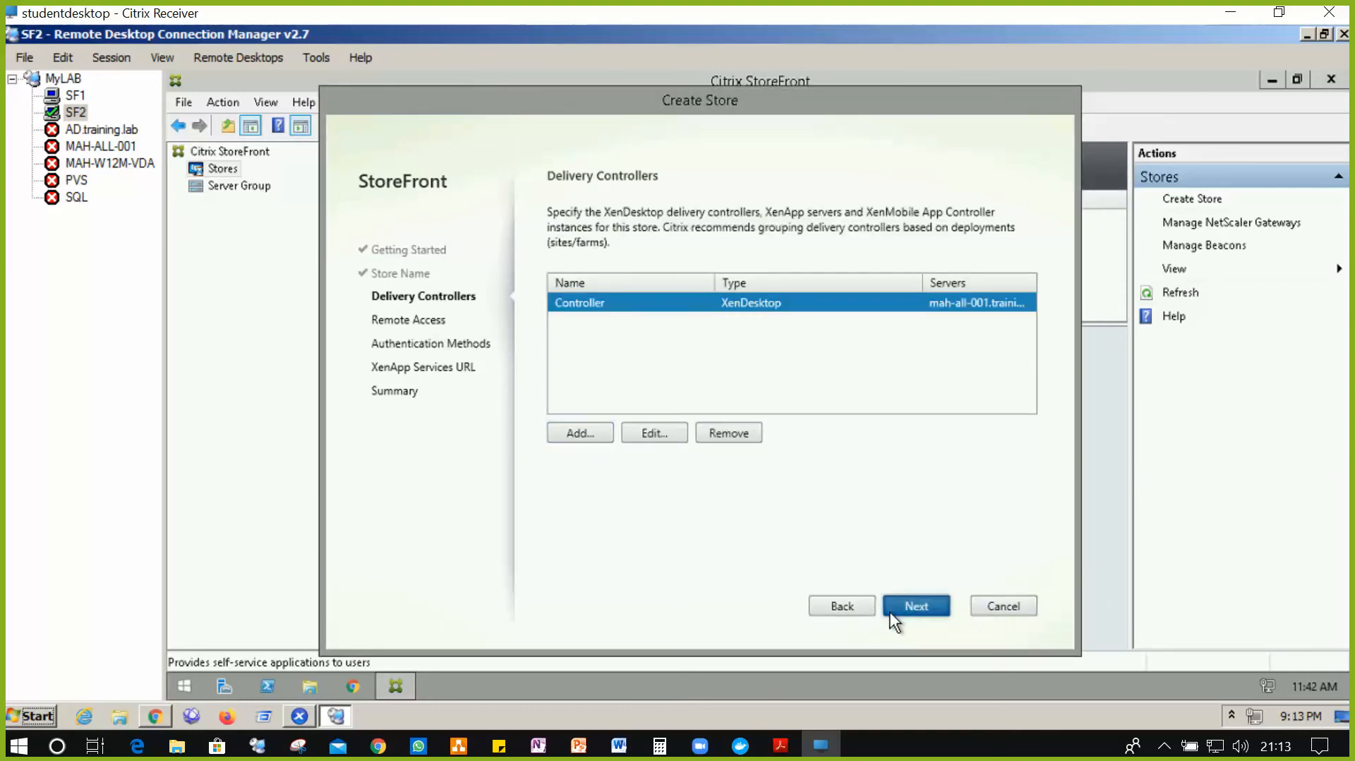
# - Finish the wizard with default settings to create myapps on SF2, then return to SF1
pyautogui.click(891, 614)
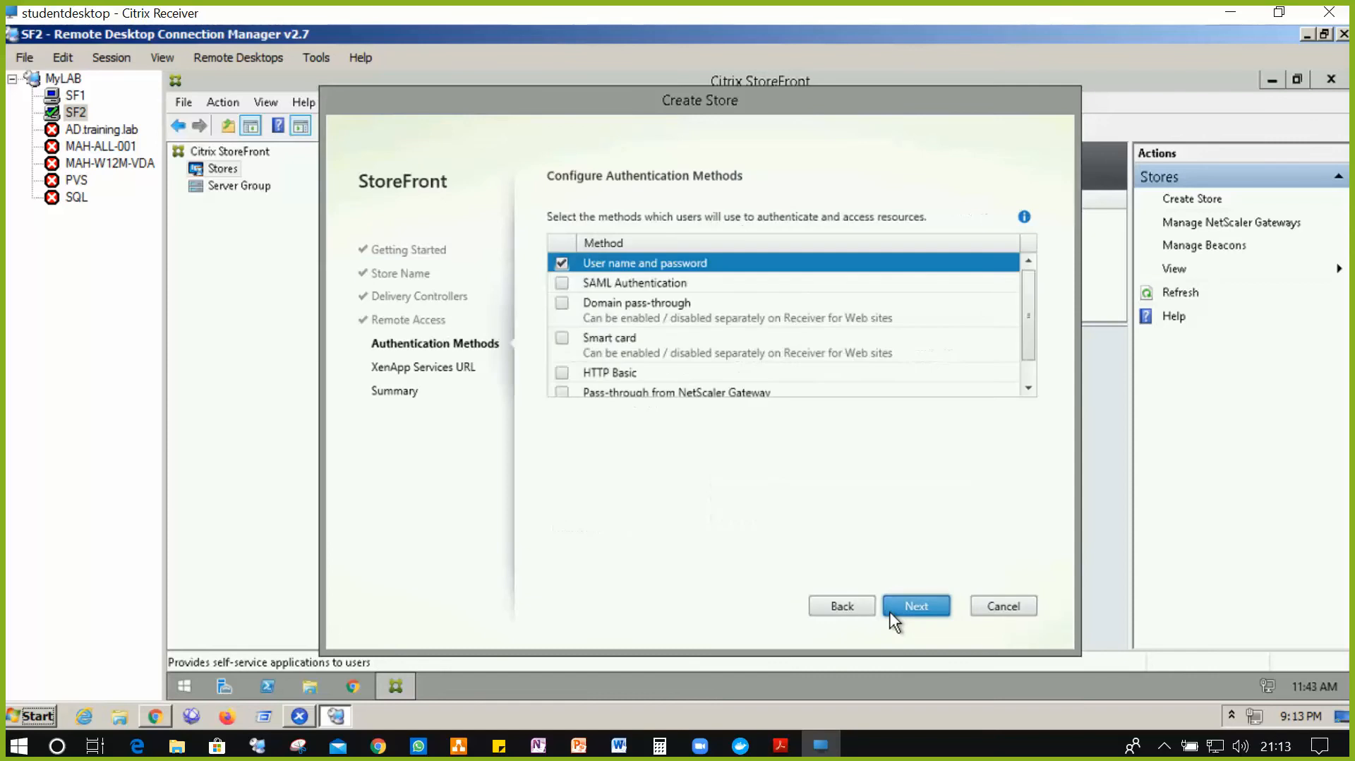
pyautogui.click(891, 609)
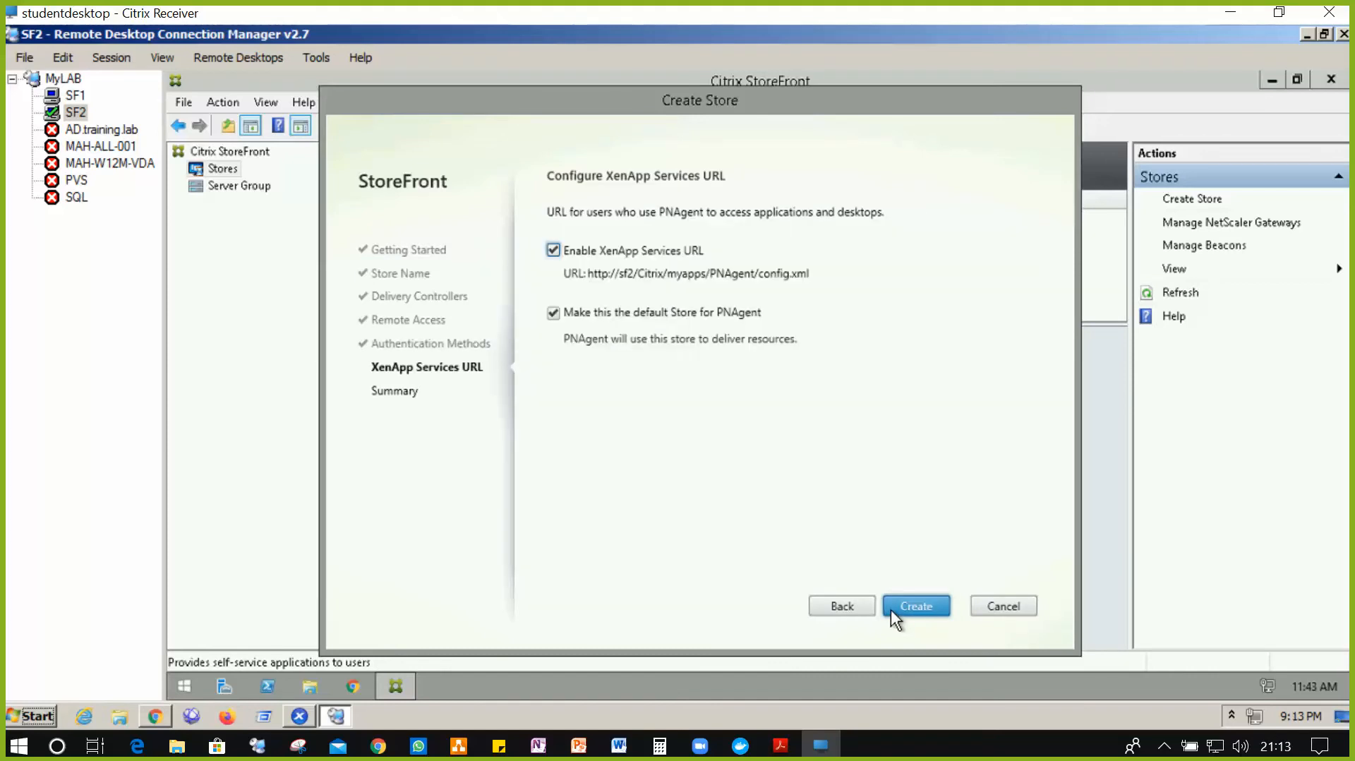
pyautogui.click(891, 609)
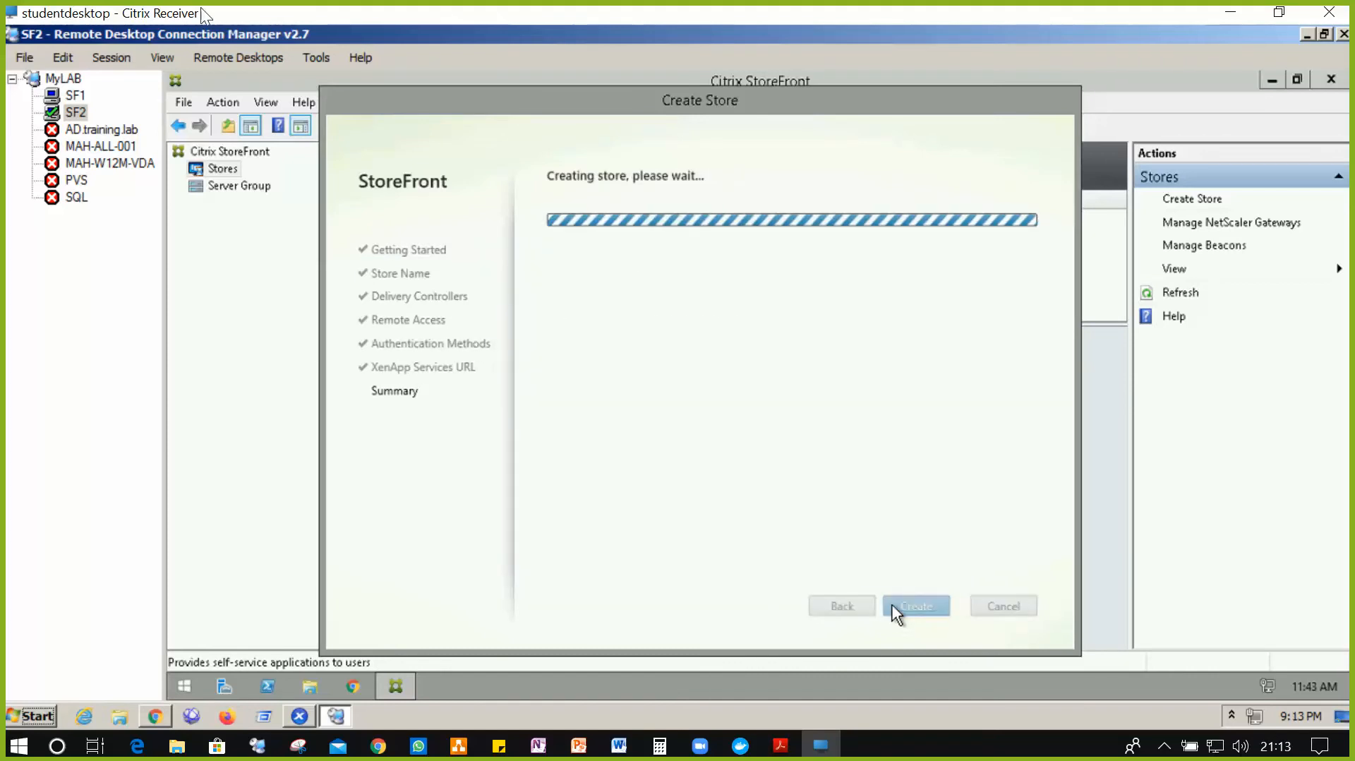
pyautogui.click(84, 100)
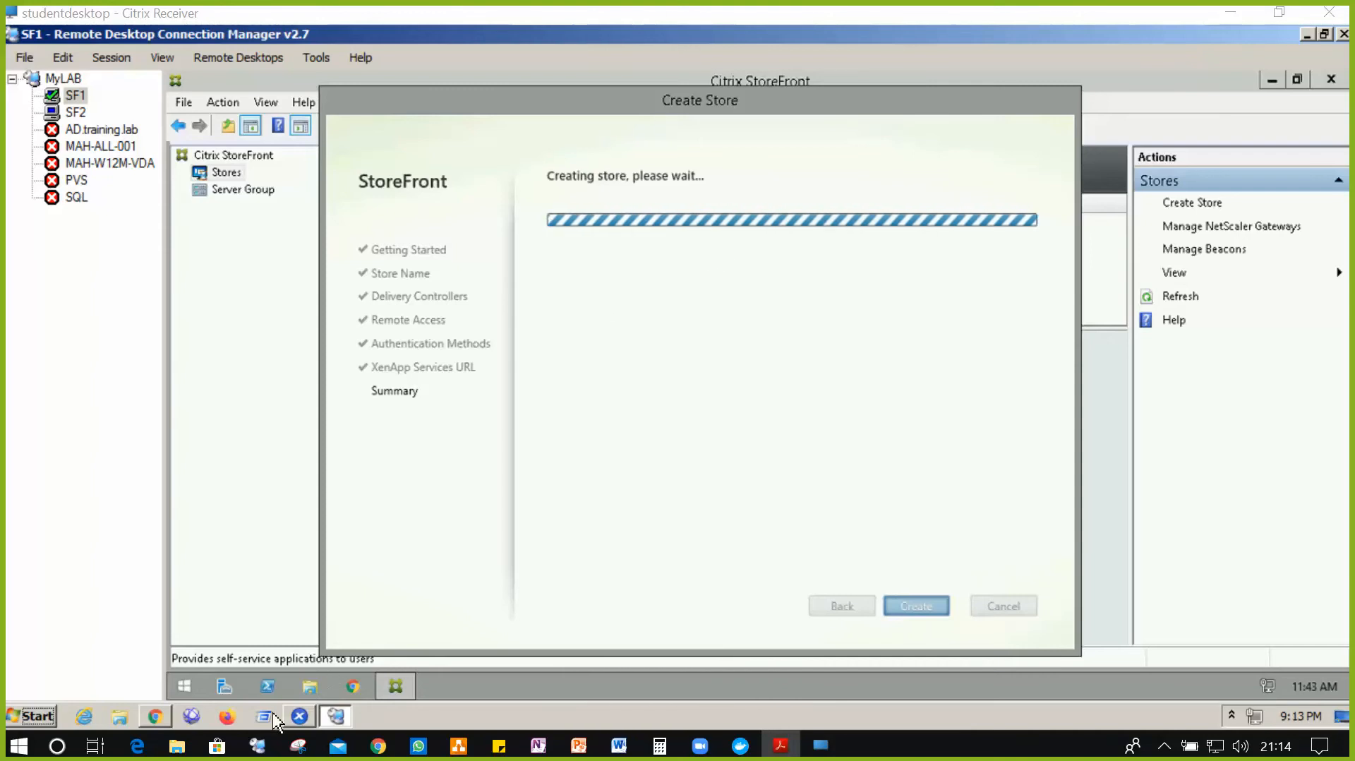
# - Log in to the secondary NetScaler node 192.168.10.99 with the admin credentials and dismiss its warning
pyautogui.click(155, 716)
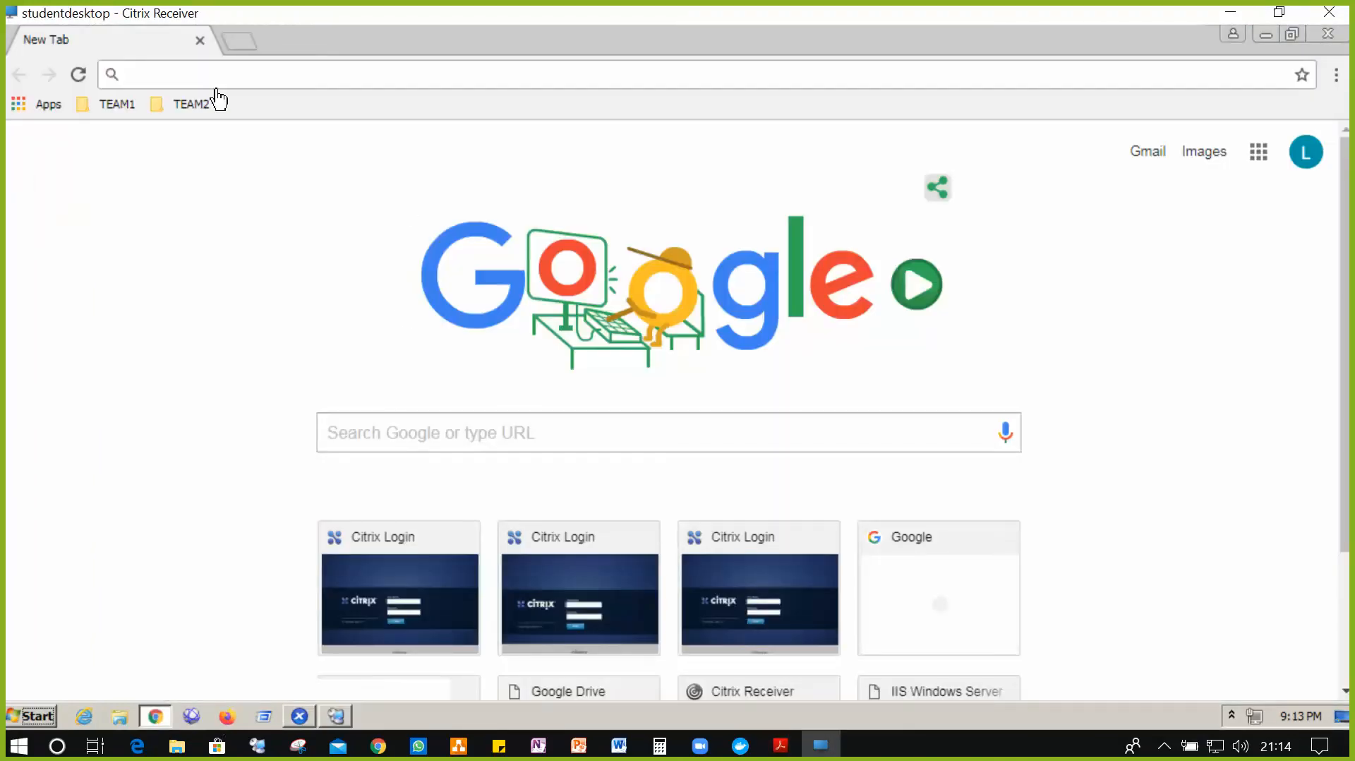
pyautogui.click(117, 105)
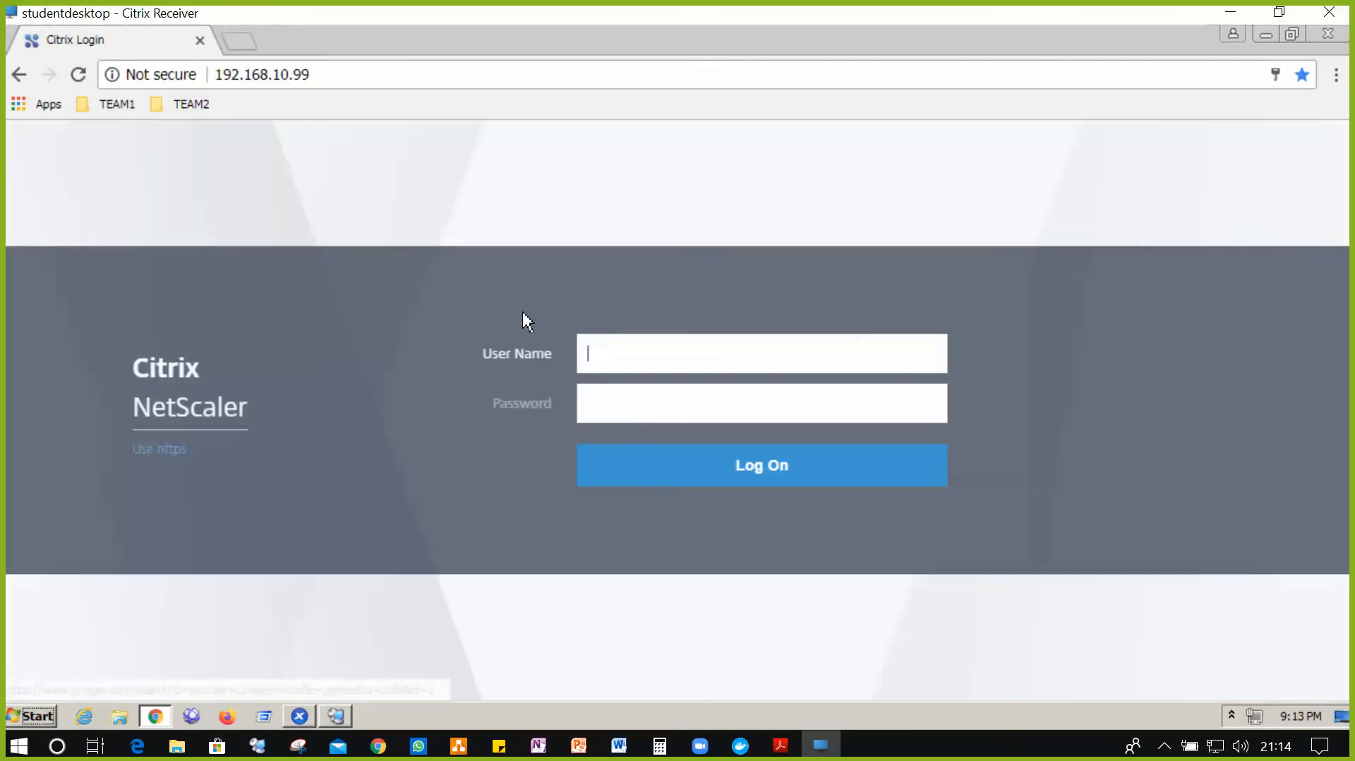
pyautogui.click(621, 356)
pyautogui.write('nsroot')
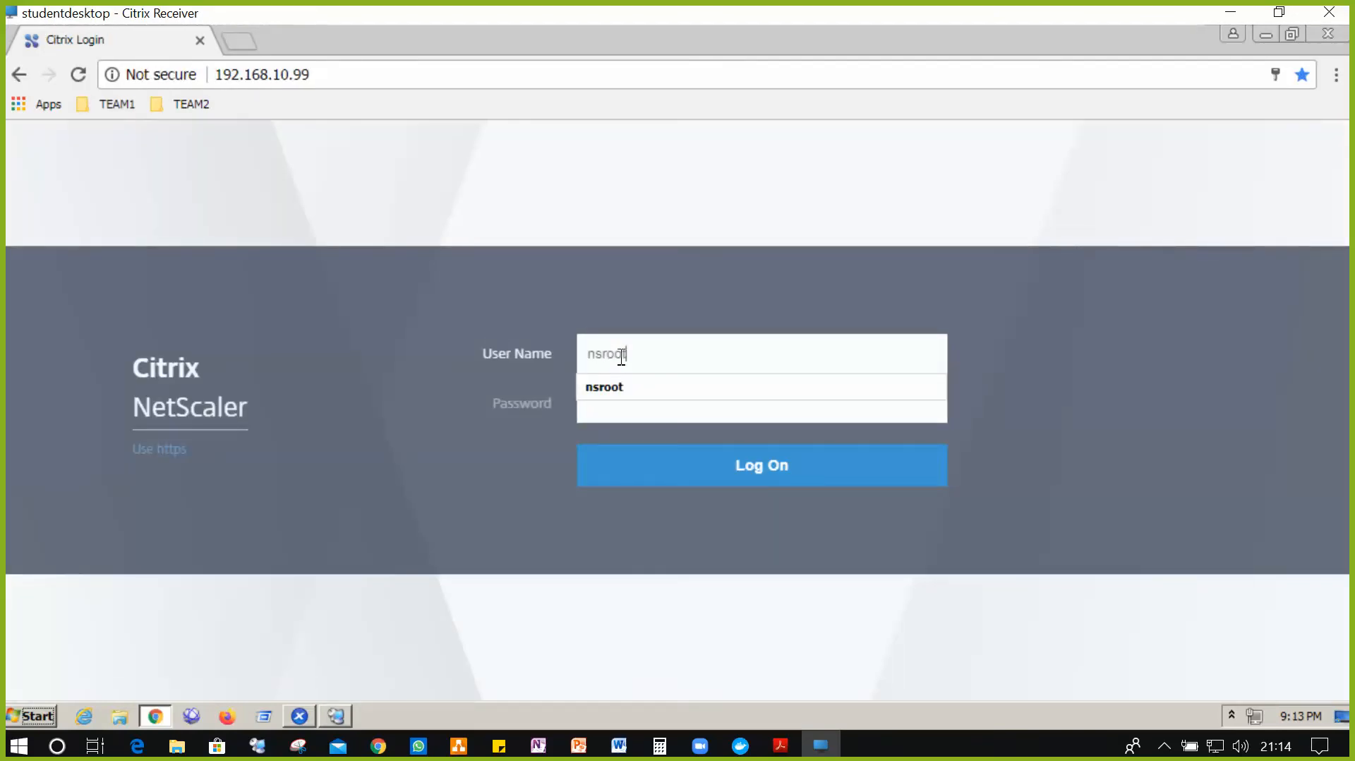
pyautogui.press('Tab')
pyautogui.write('nsroot')
pyautogui.press('Return')
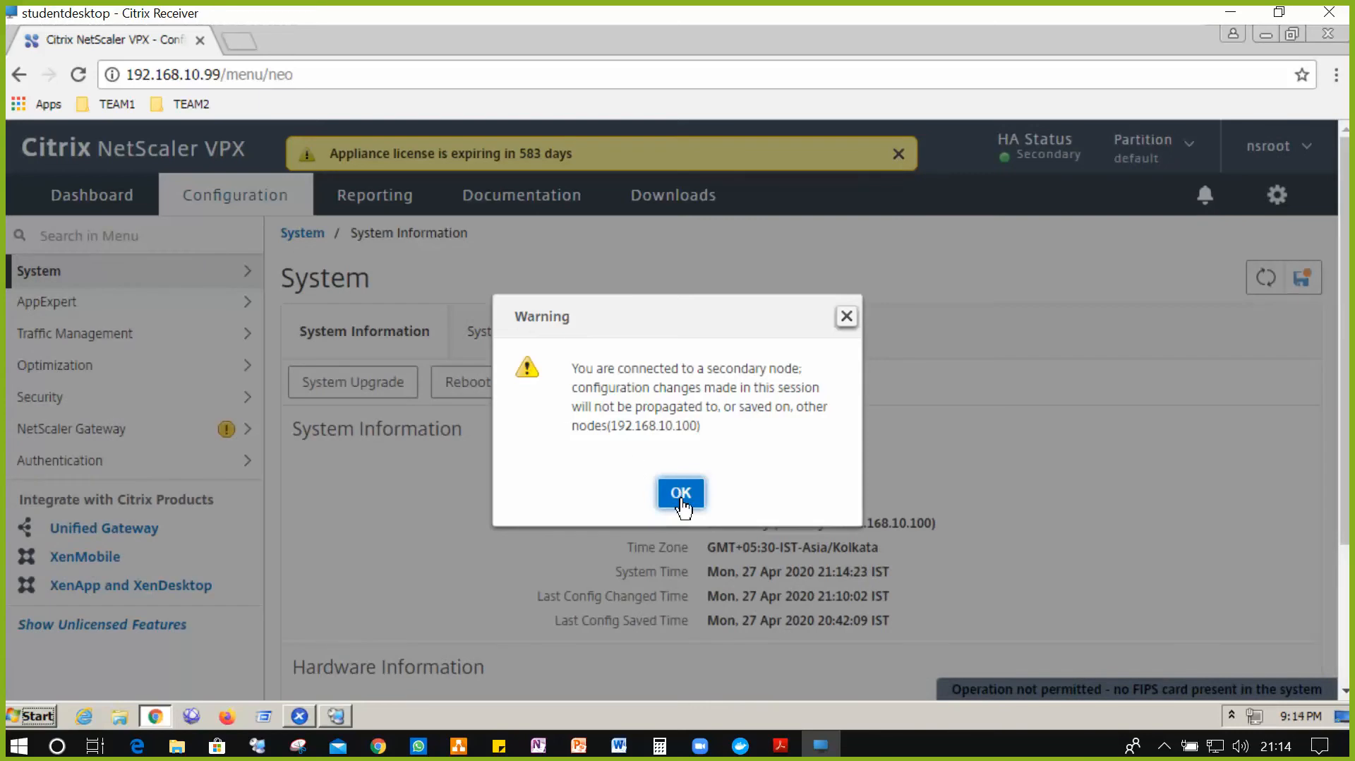
pyautogui.click(681, 505)
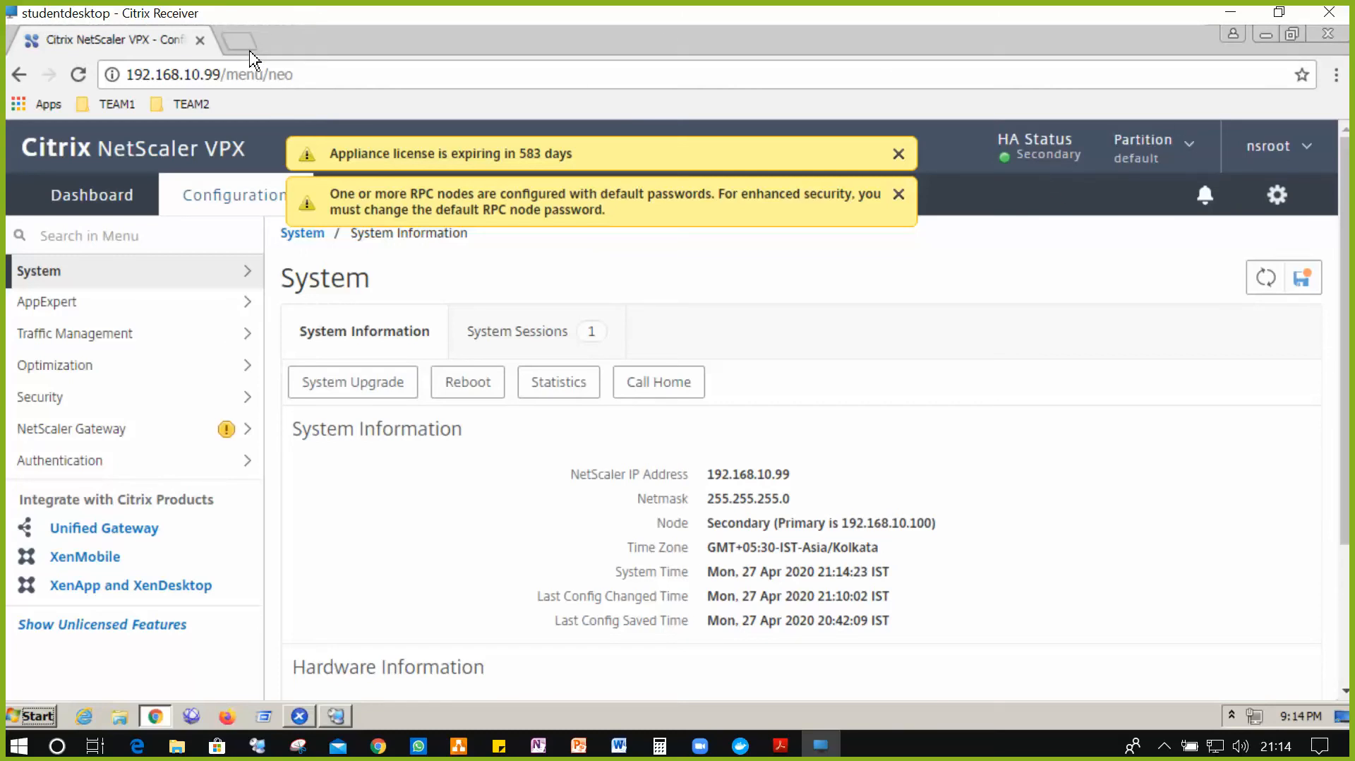
# - In a new tab, log in to the primary NetScaler node 192.168.10.100 with the admin credentials
pyautogui.click(240, 40)
pyautogui.click(131, 110)
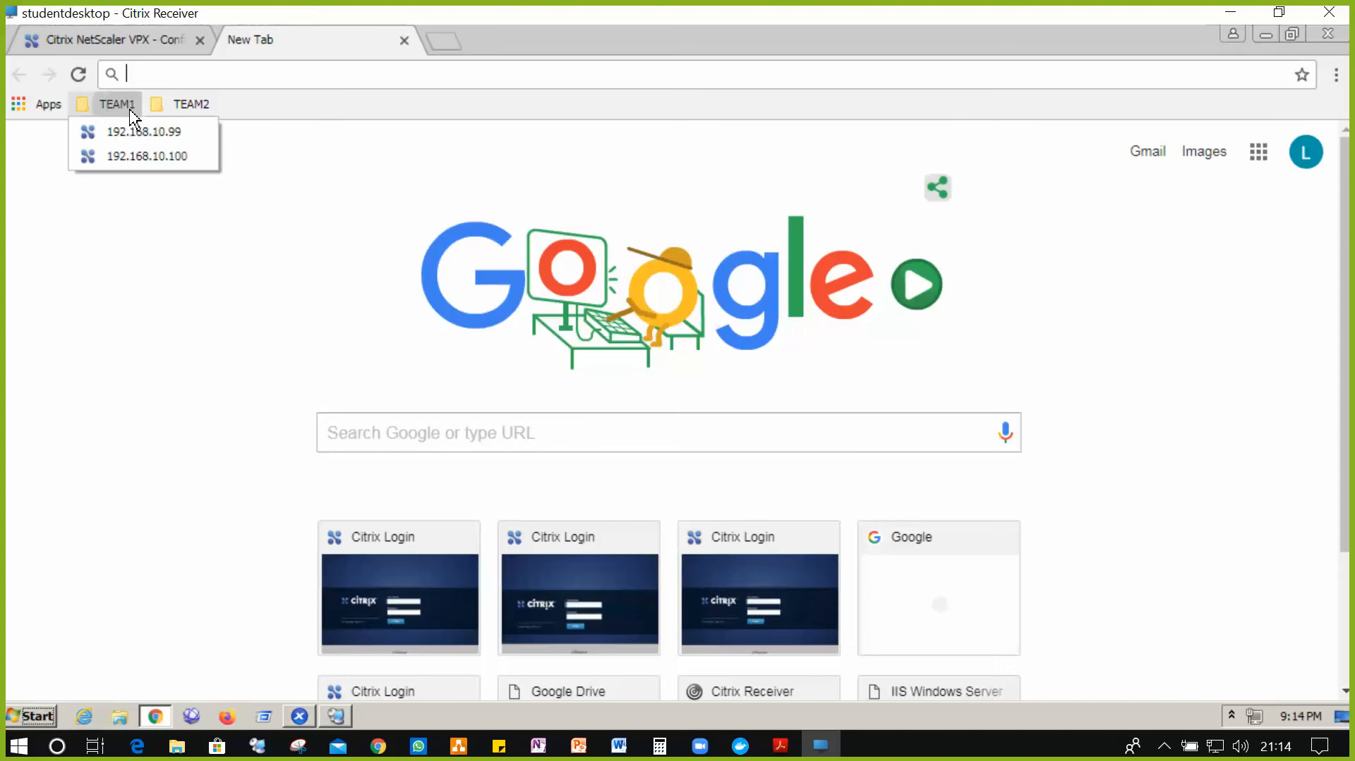
pyautogui.click(155, 157)
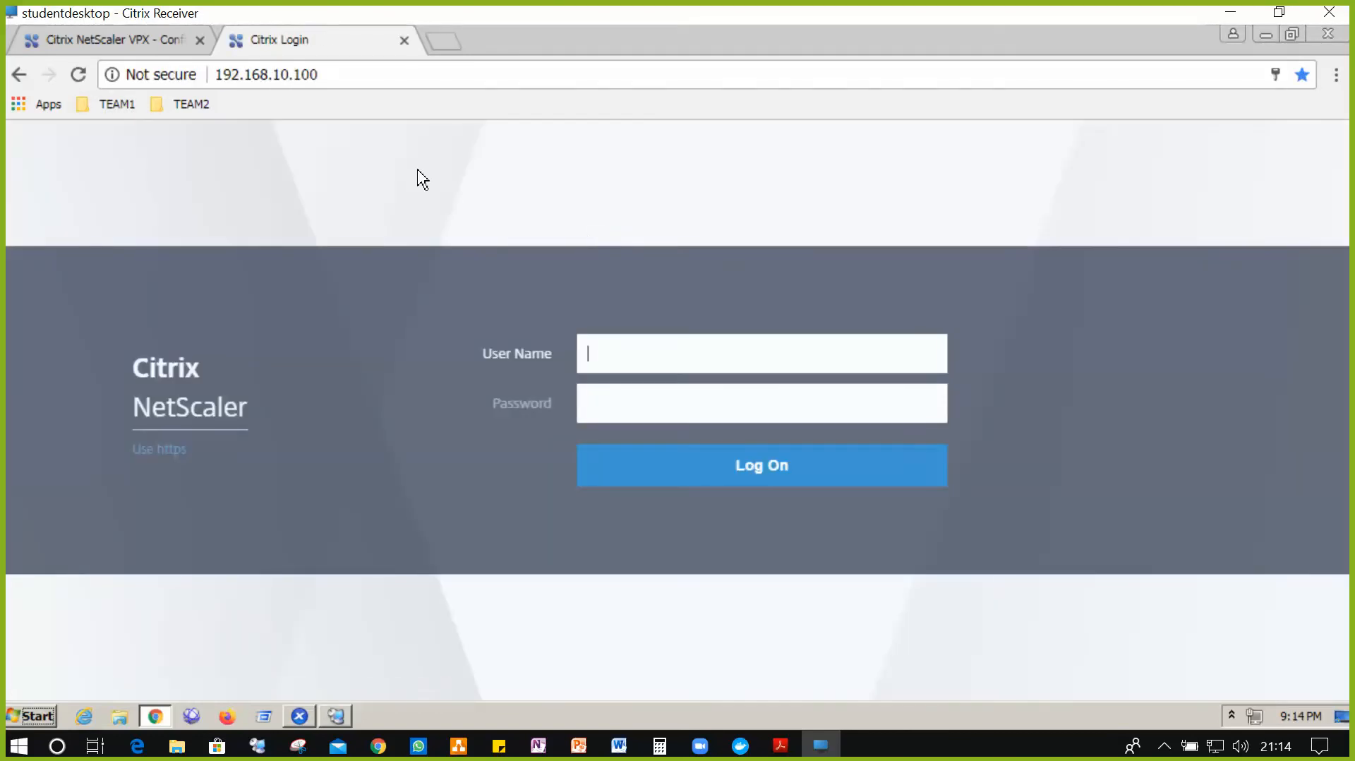
pyautogui.click(661, 361)
pyautogui.write('nsroot')
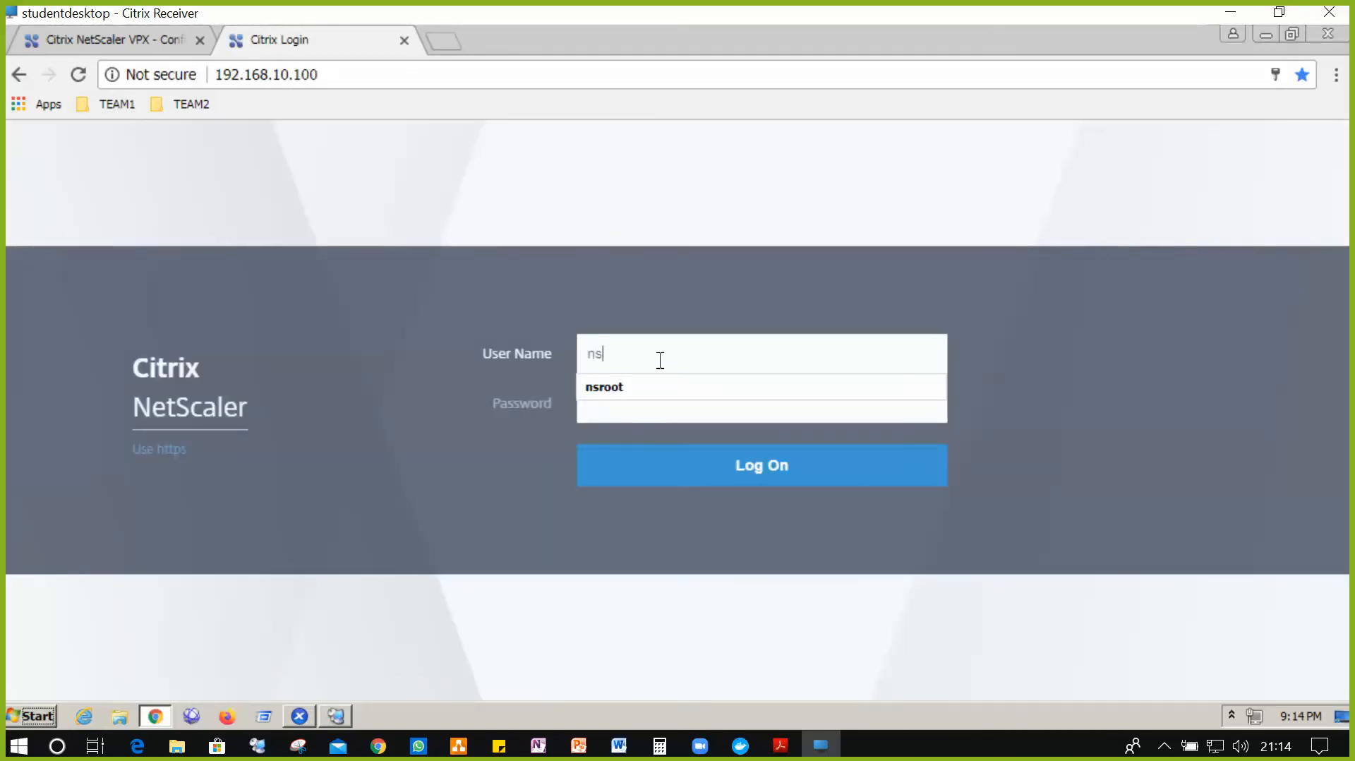
pyautogui.press('Tab')
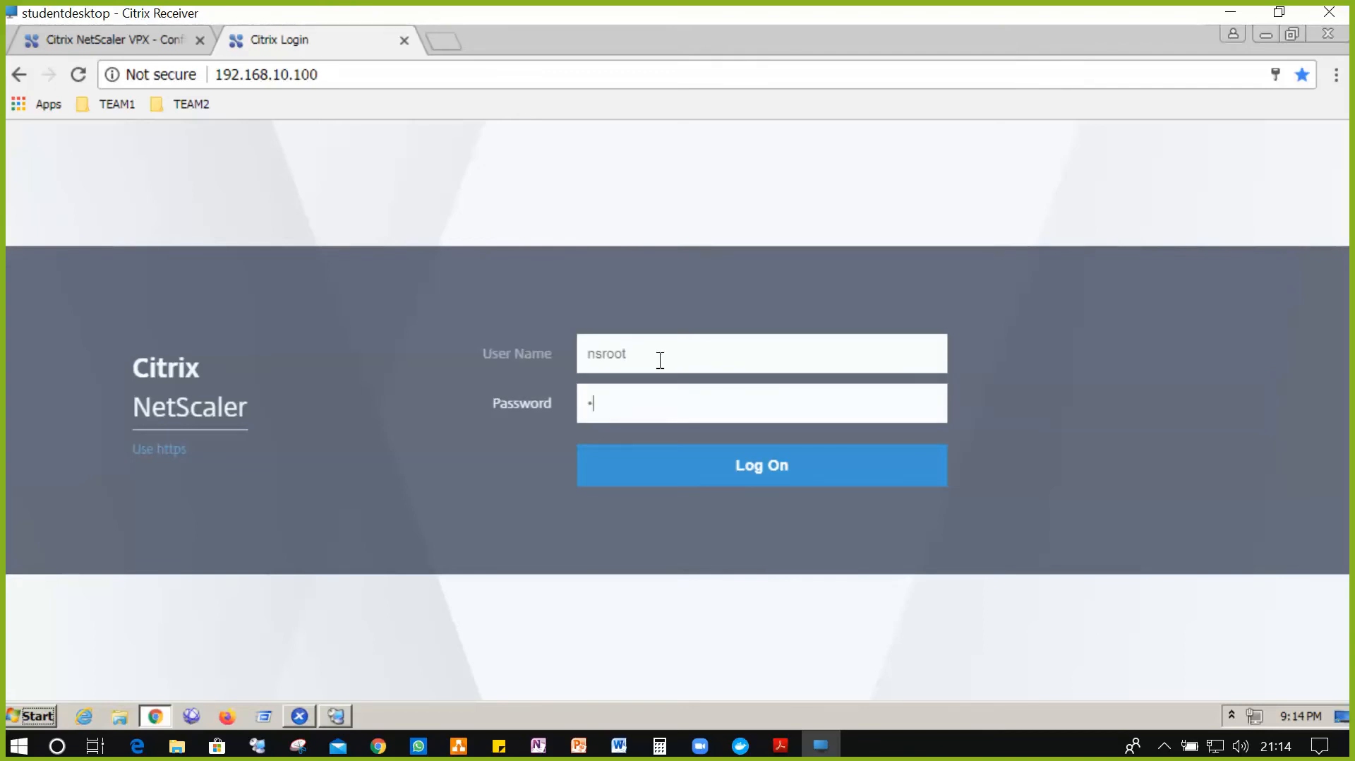
pyautogui.write('nsroot')
pyautogui.click(758, 477)
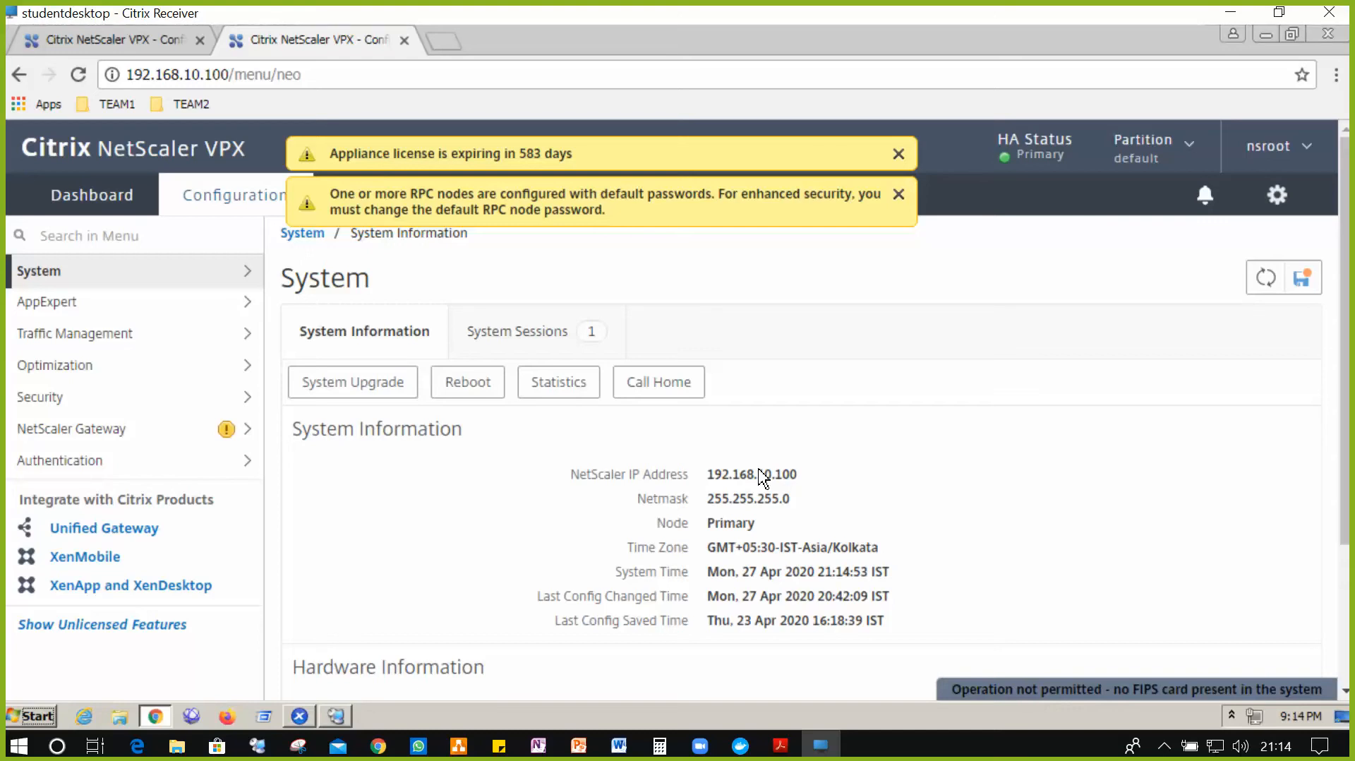
# - Open the Configure Basic Features page under System > Settings
pyautogui.click(203, 276)
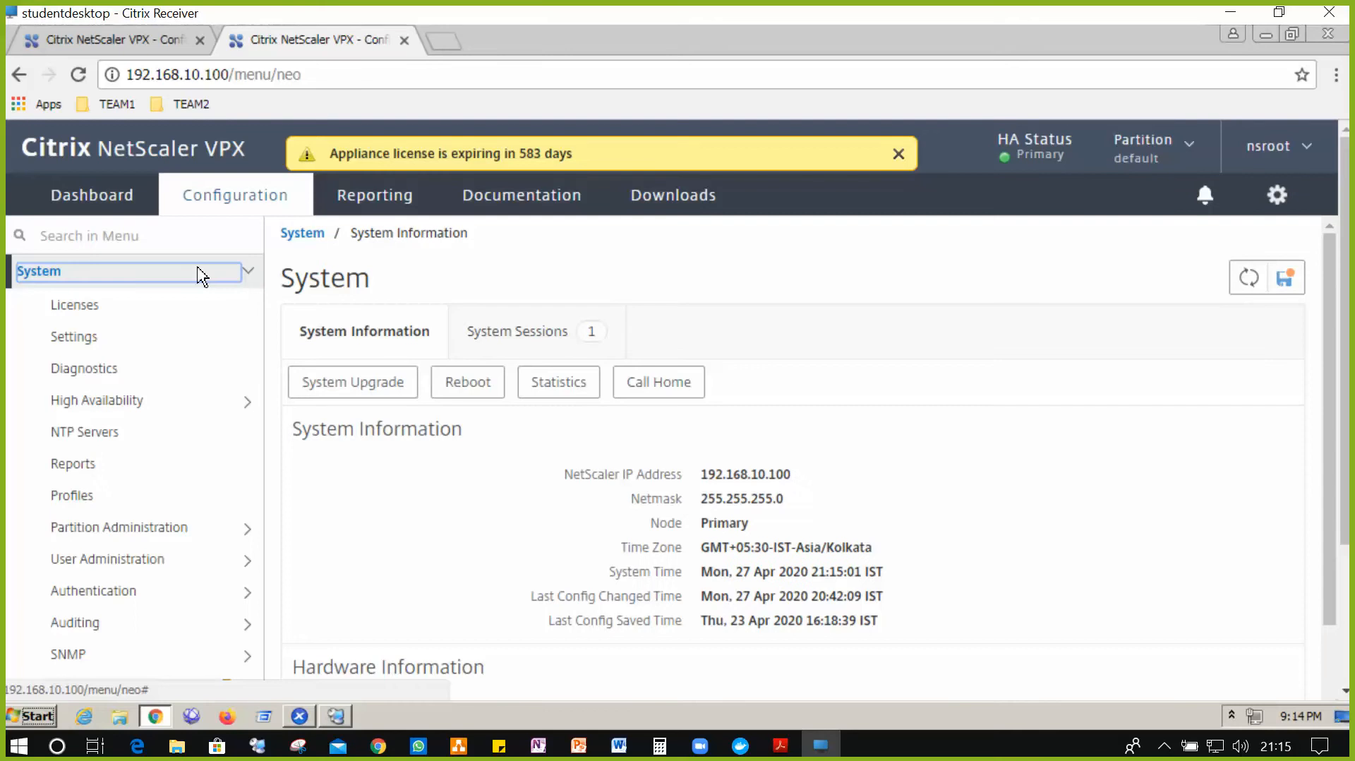
pyautogui.click(101, 341)
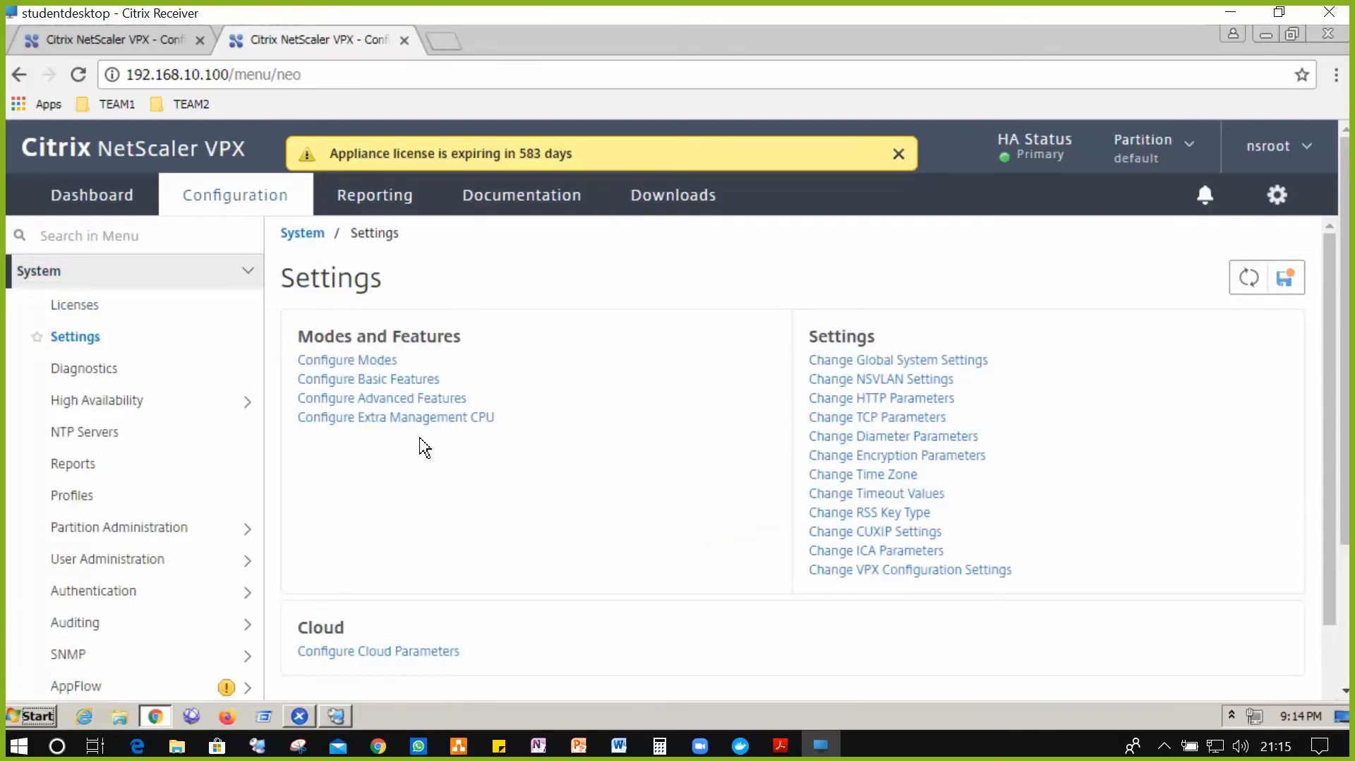
pyautogui.click(404, 386)
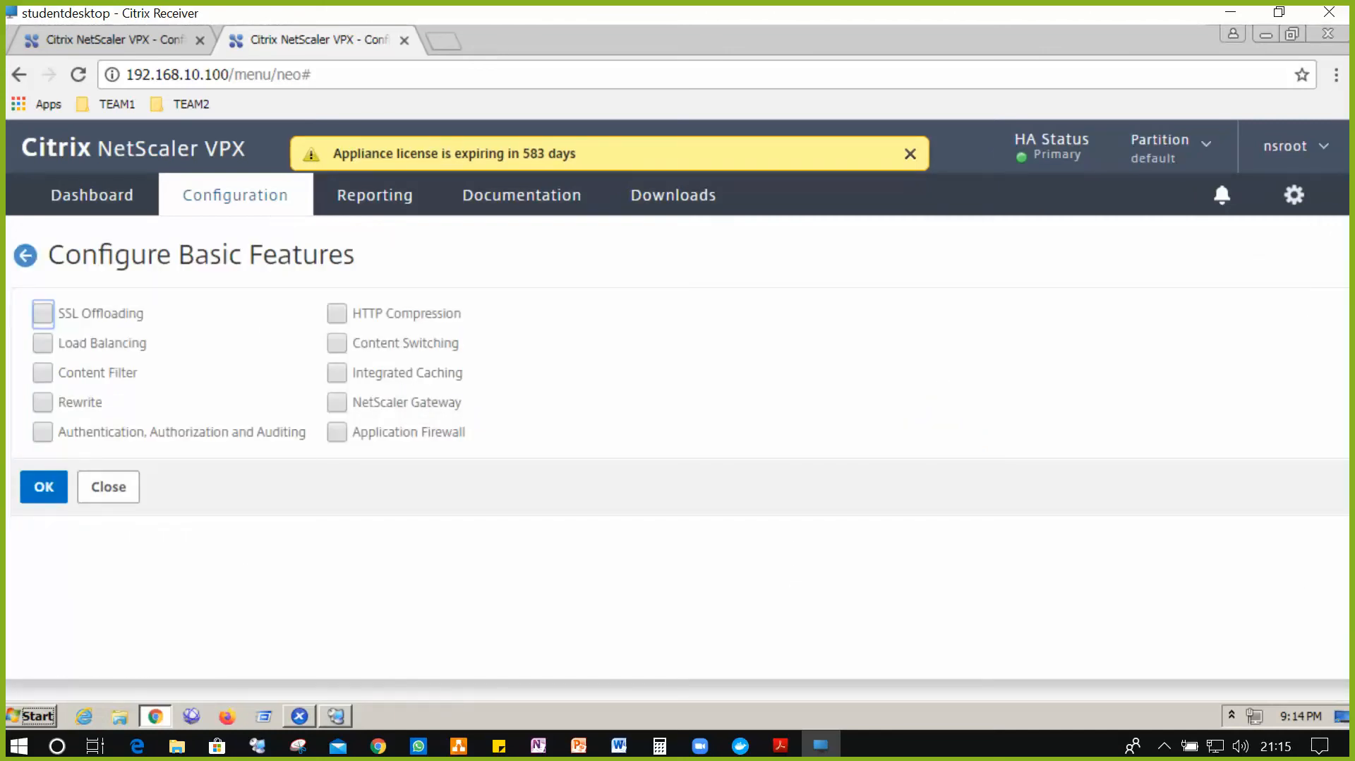
pyautogui.hotkey('alt', 'Tab')
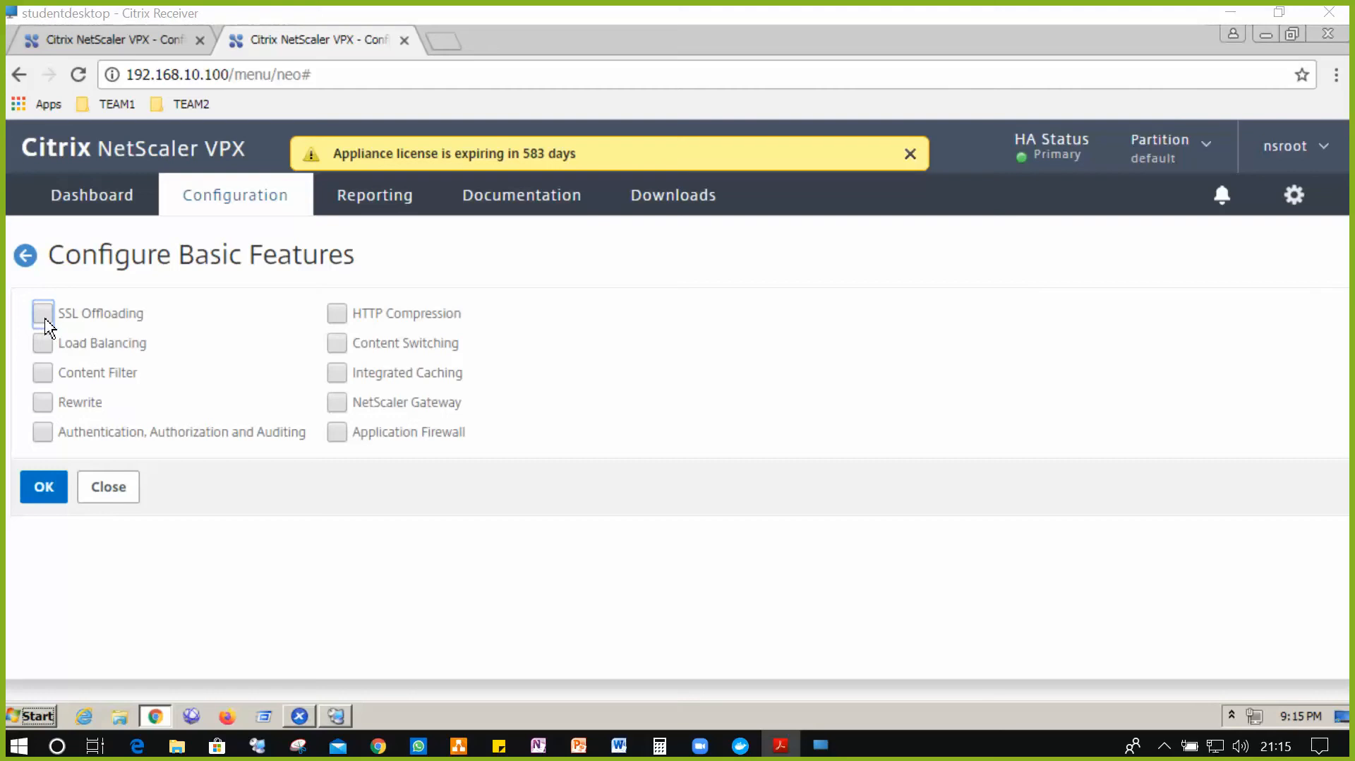
pyautogui.click(47, 352)
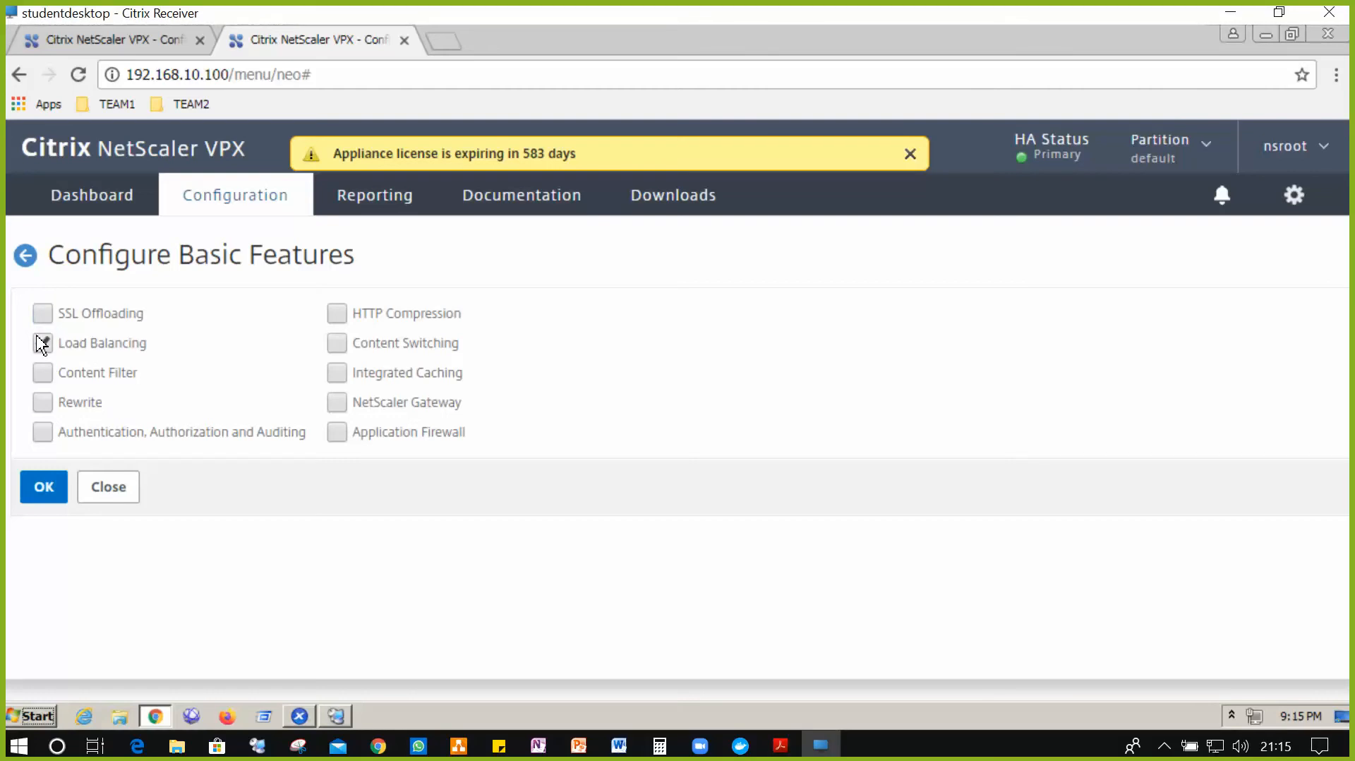
# - Enable SSL Offloading, Rewrite, AAA, HTTP Compression and Content Switching, then apply
pyautogui.click(45, 321)
pyautogui.click(44, 405)
pyautogui.click(44, 442)
pyautogui.click(346, 326)
pyautogui.click(342, 352)
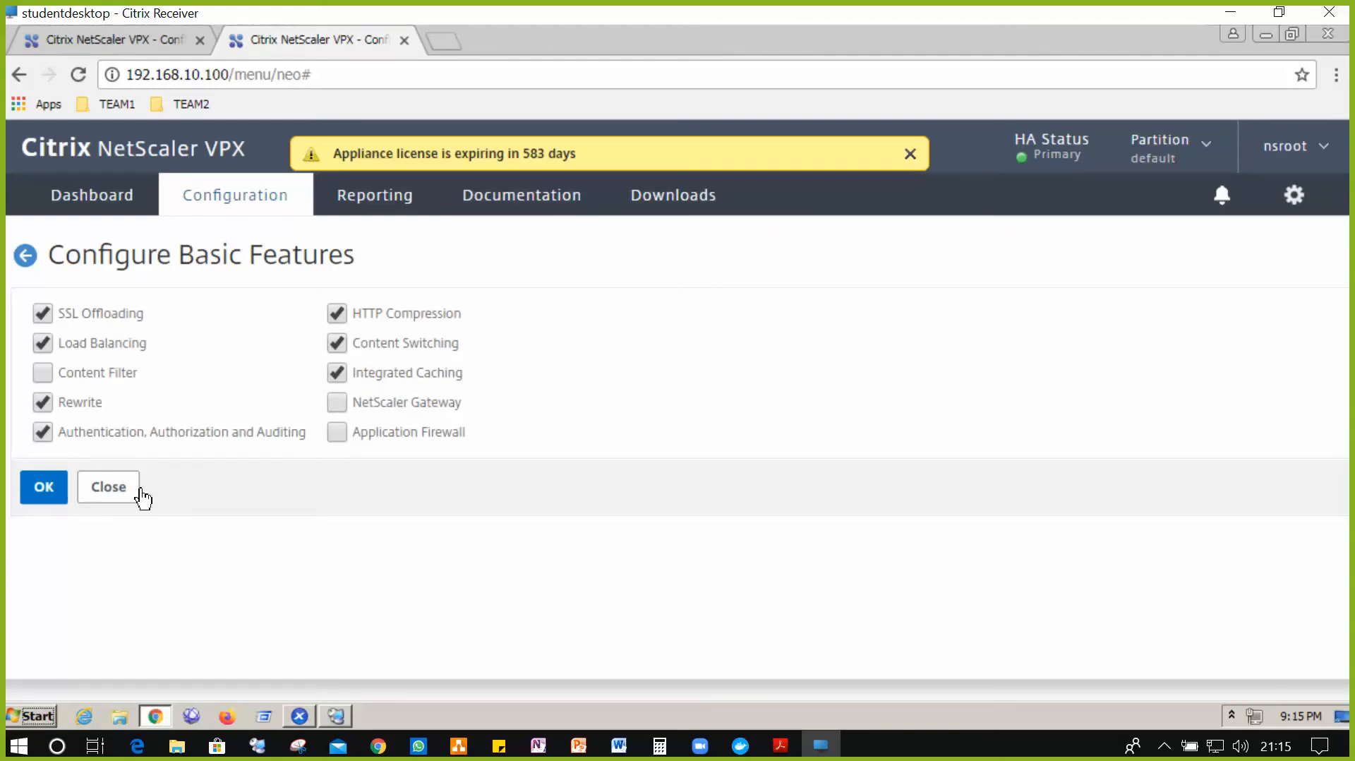
pyautogui.click(55, 499)
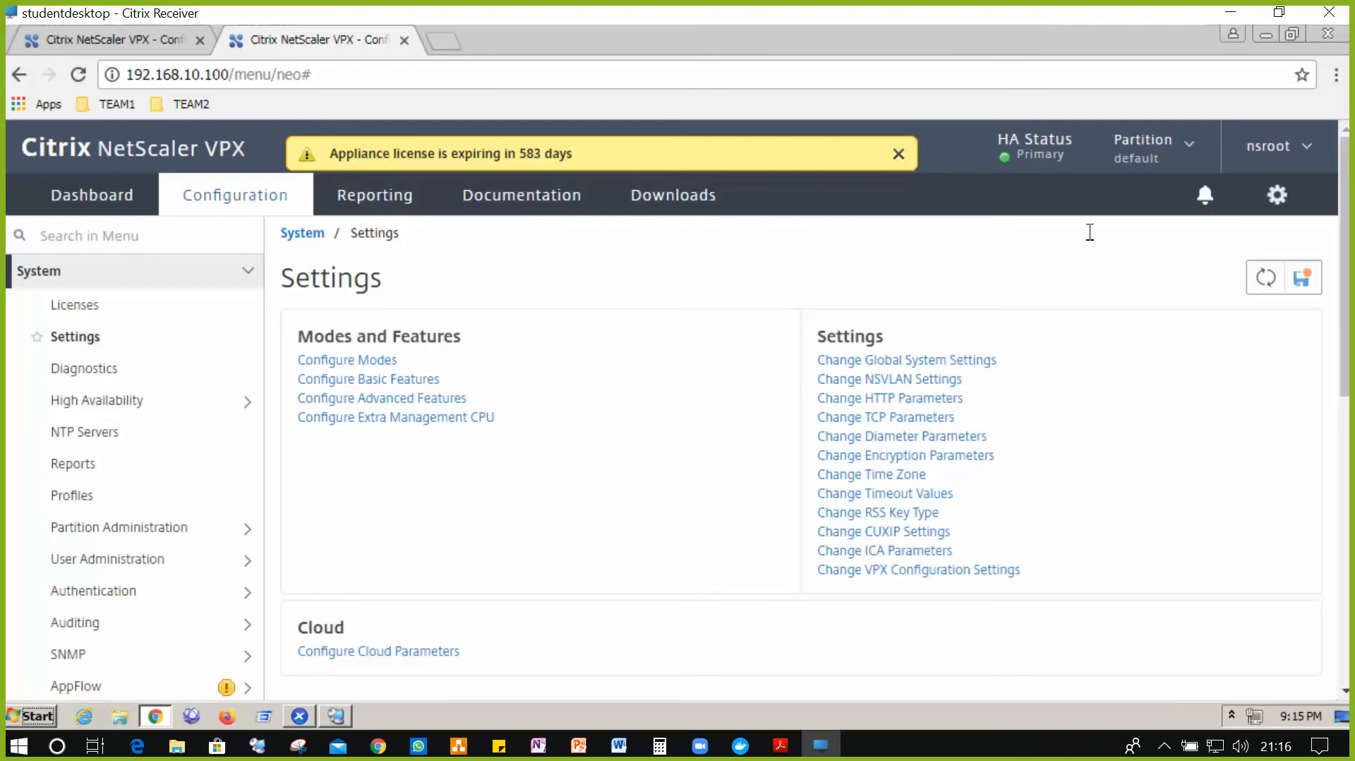
# - Go to Traffic Management > Load Balancing > Servers and start adding a new server
pyautogui.click(249, 273)
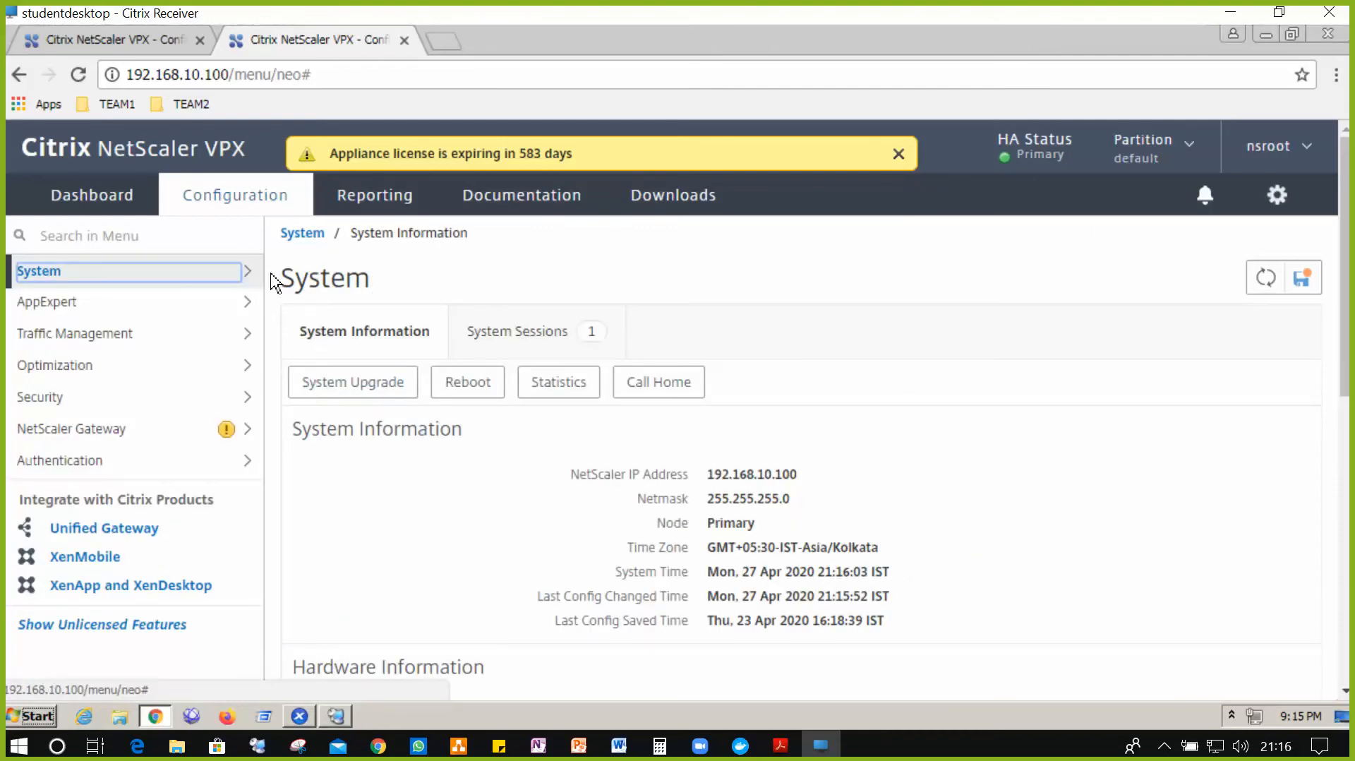
pyautogui.click(245, 337)
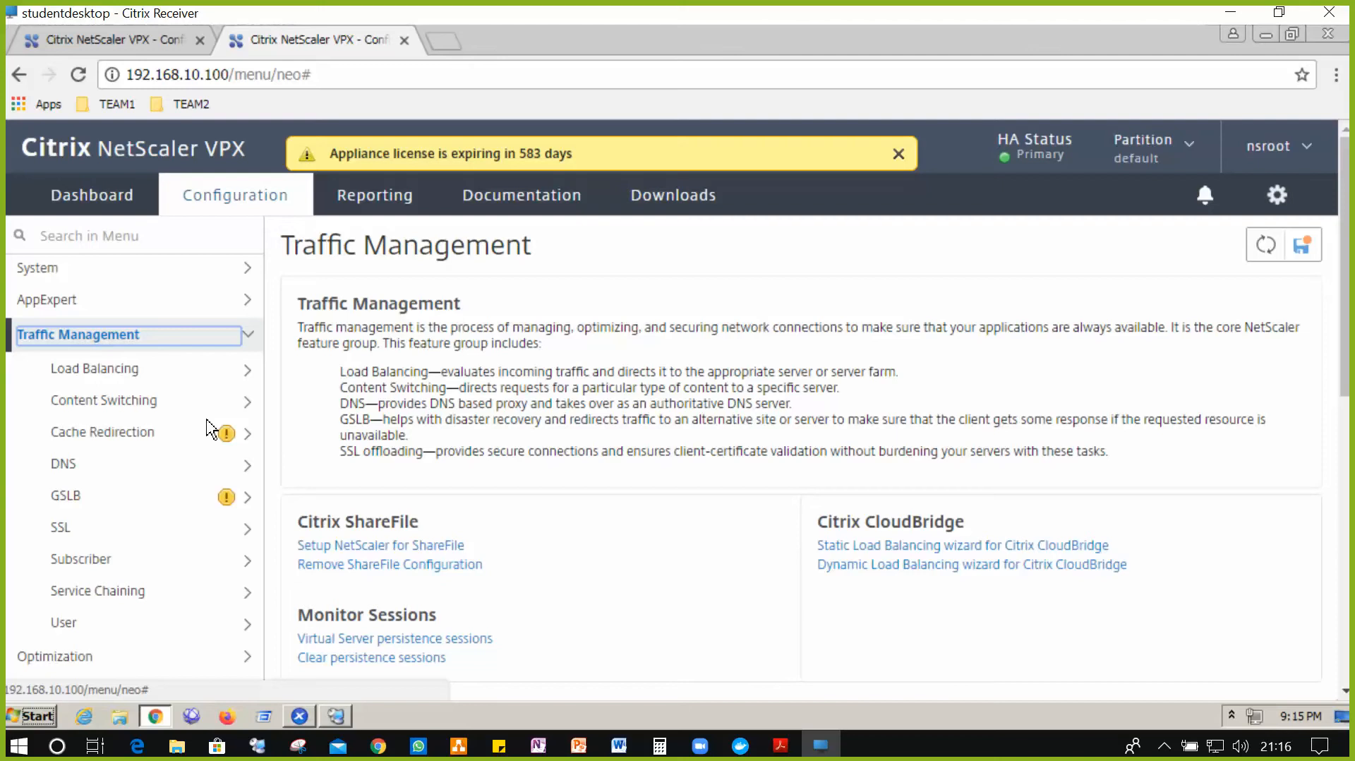
pyautogui.click(248, 372)
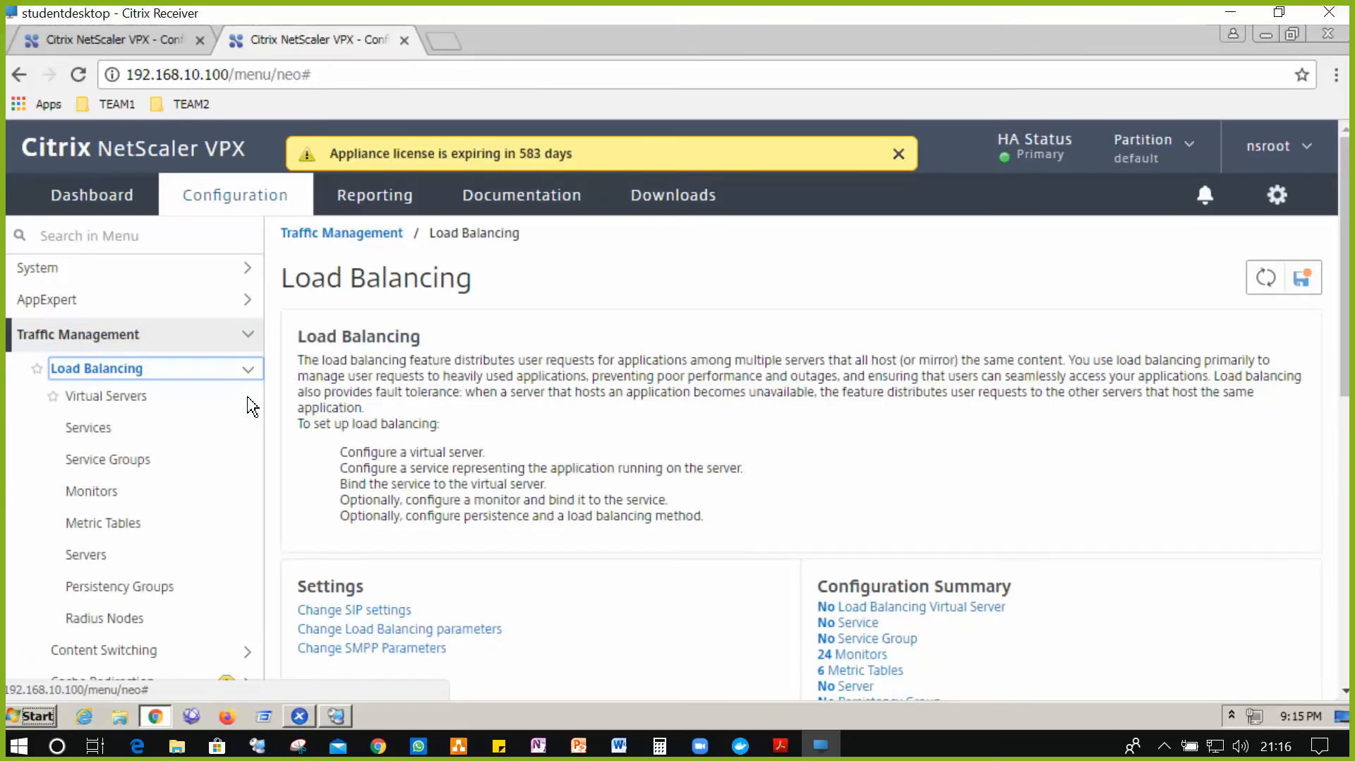
pyautogui.click(159, 560)
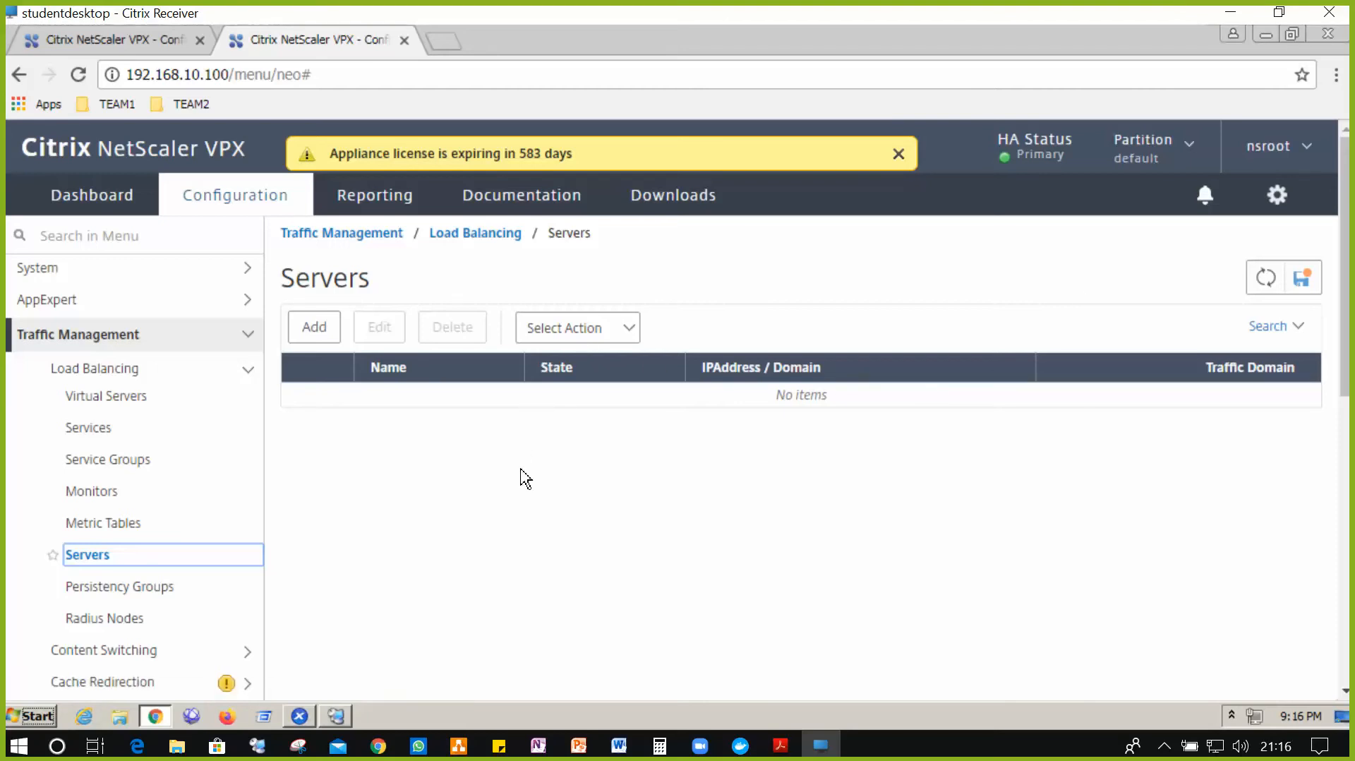
pyautogui.click(328, 331)
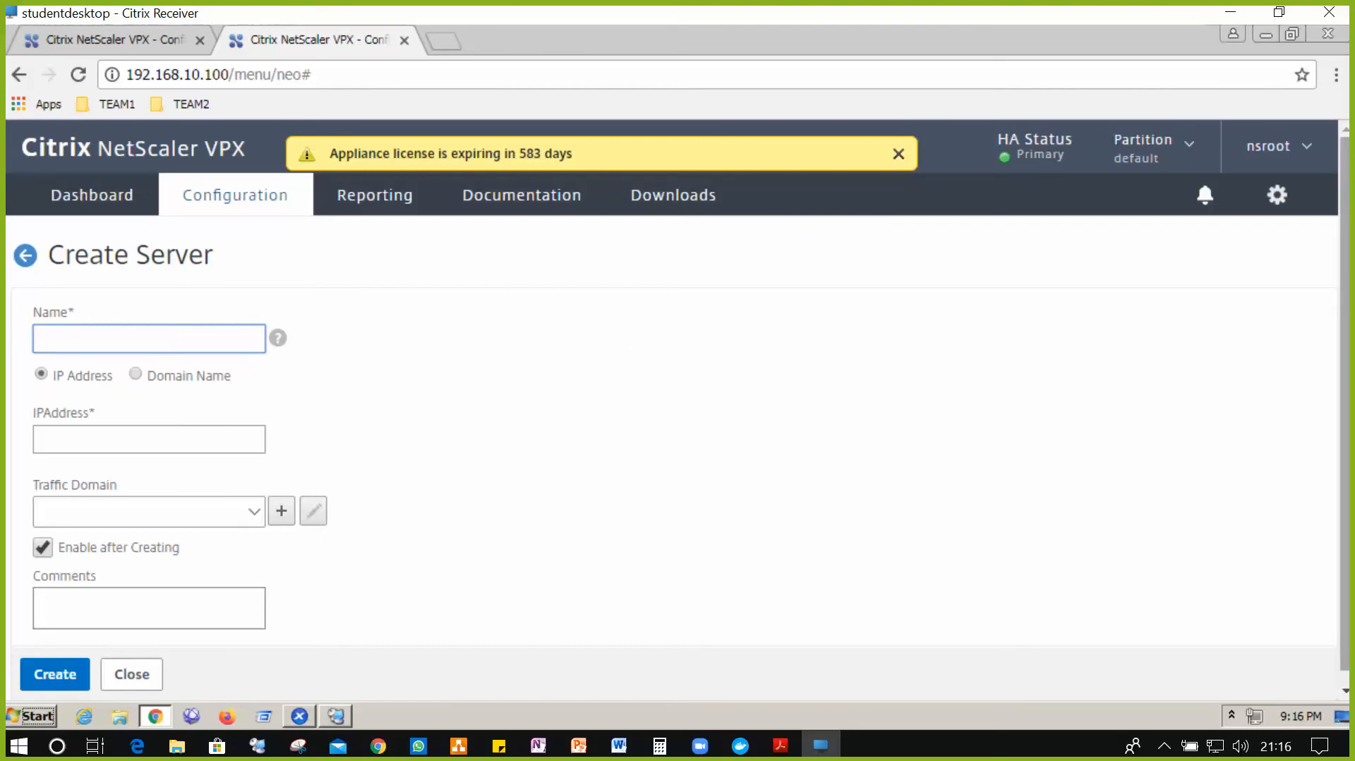
# - Enter SF1.training.lab as the server name, leaving a fresh blank browser tab open
pyautogui.write('SF1.training.lab')
pyautogui.click(445, 44)
pyautogui.write('sf')
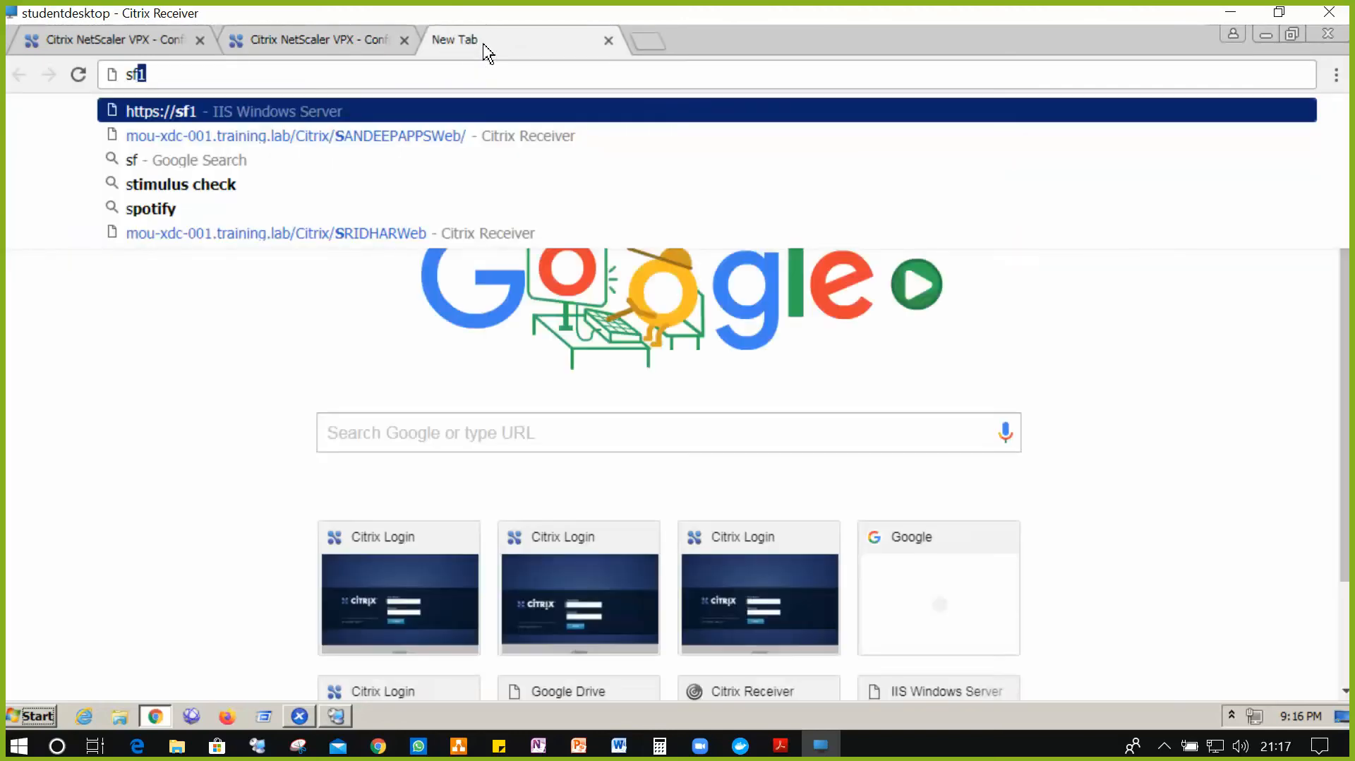
pyautogui.write('1.t')
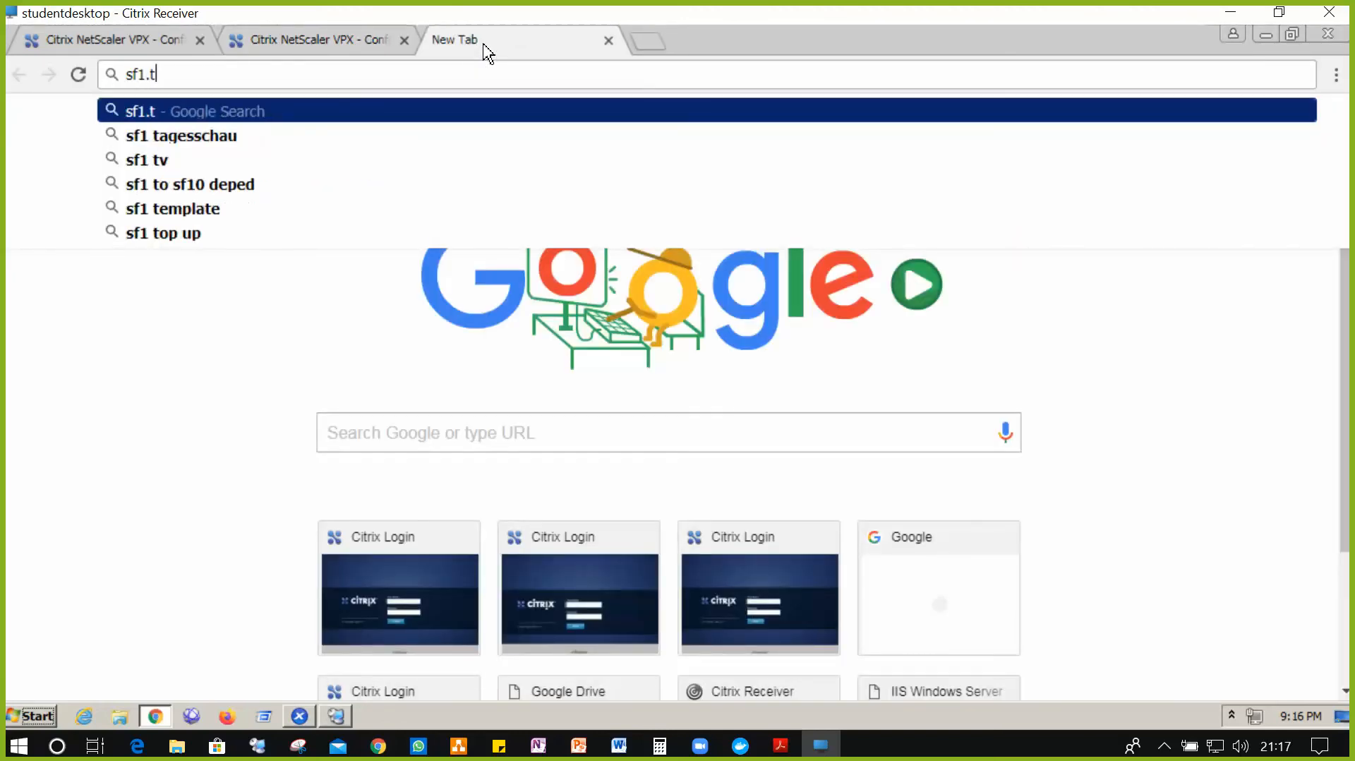
pyautogui.write('raining')
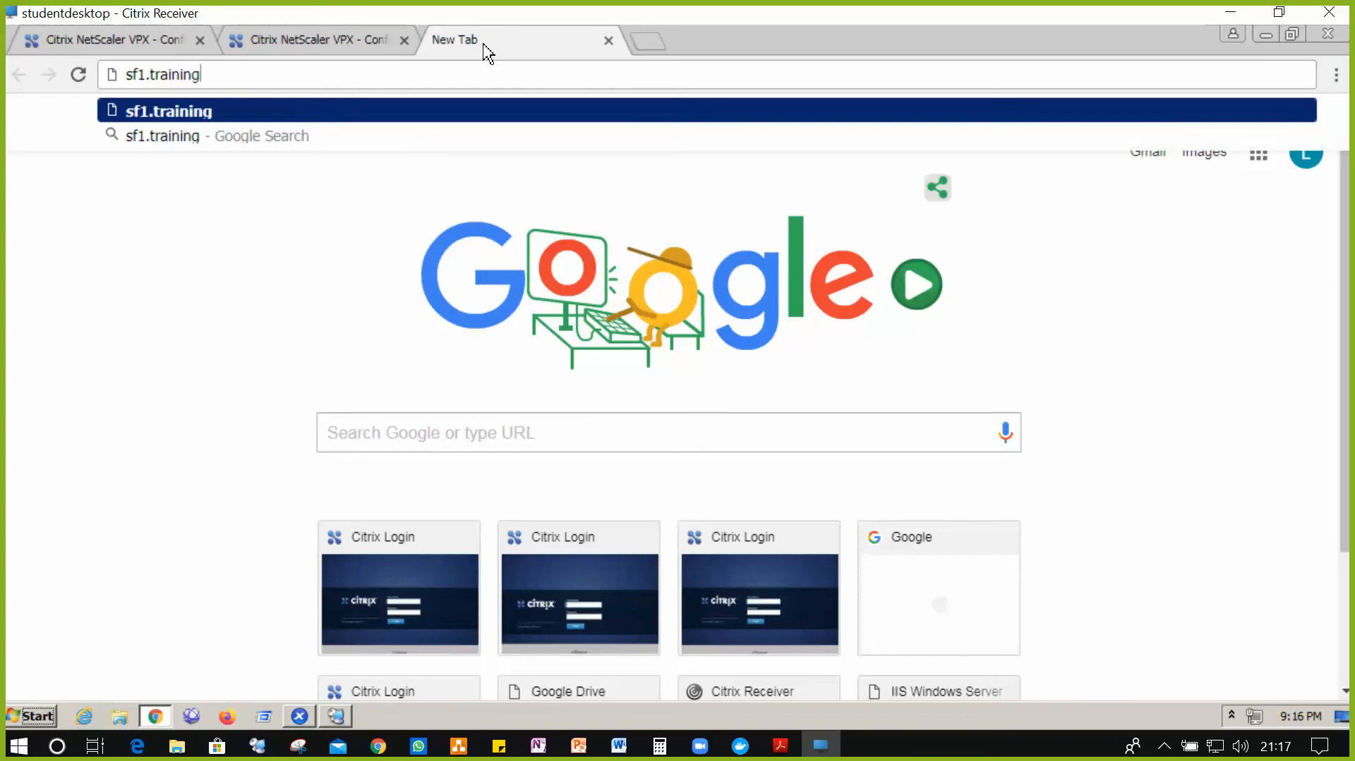
pyautogui.write('.lab')
pyautogui.press('Return')
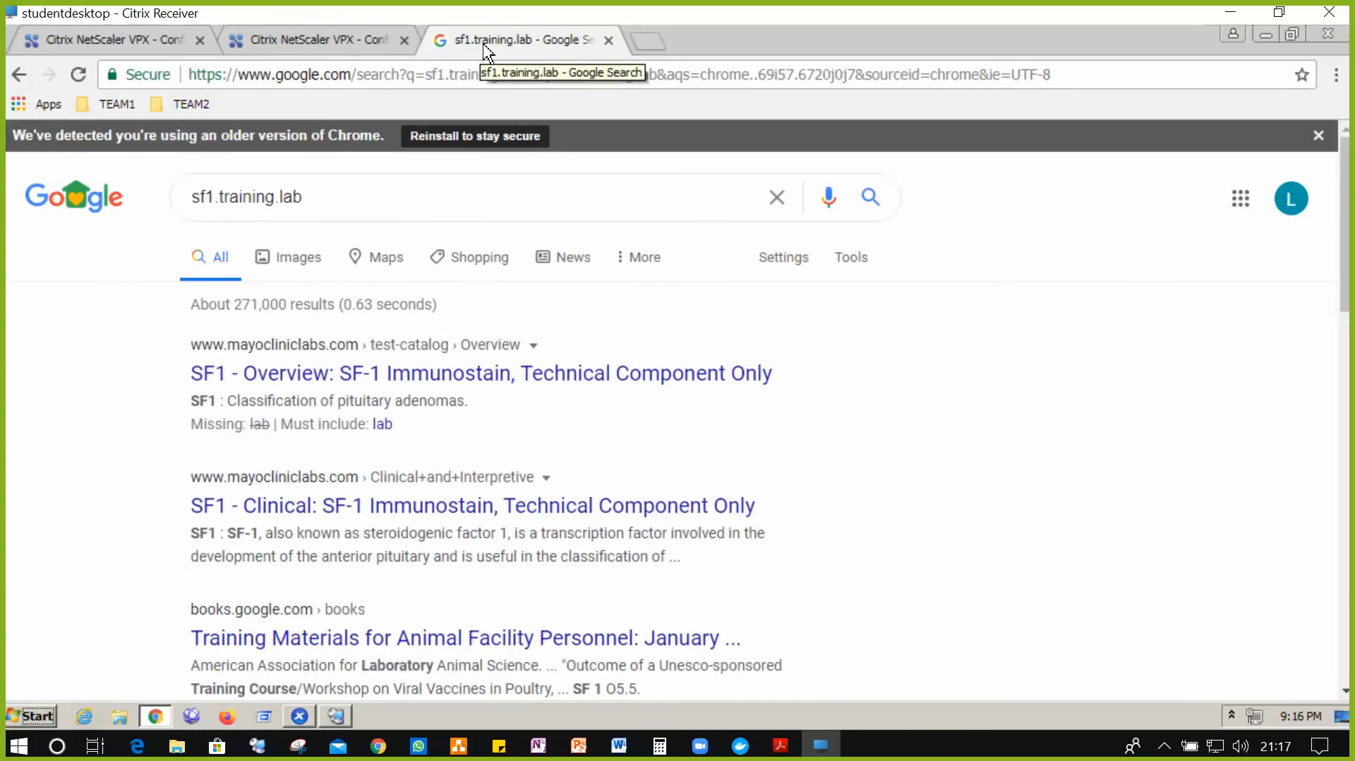
pyautogui.click(484, 78)
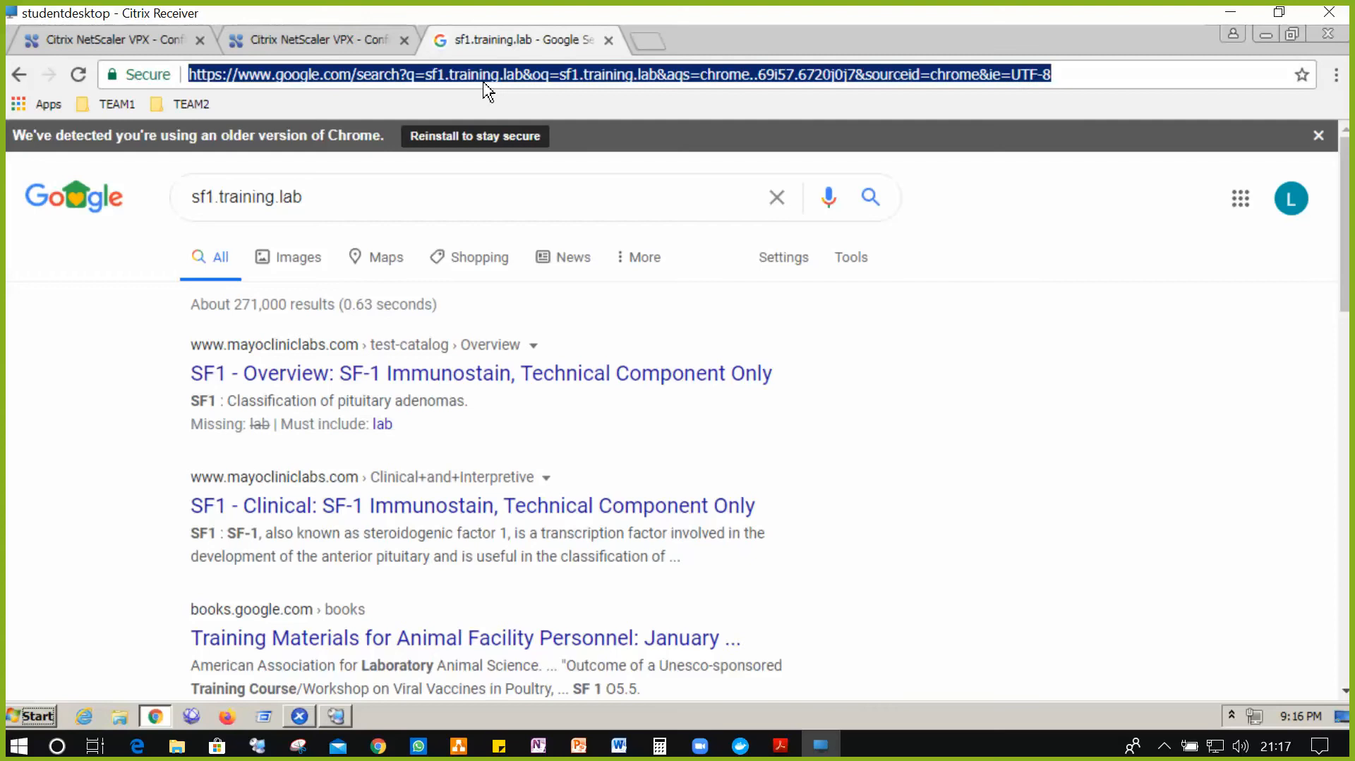
pyautogui.click(610, 42)
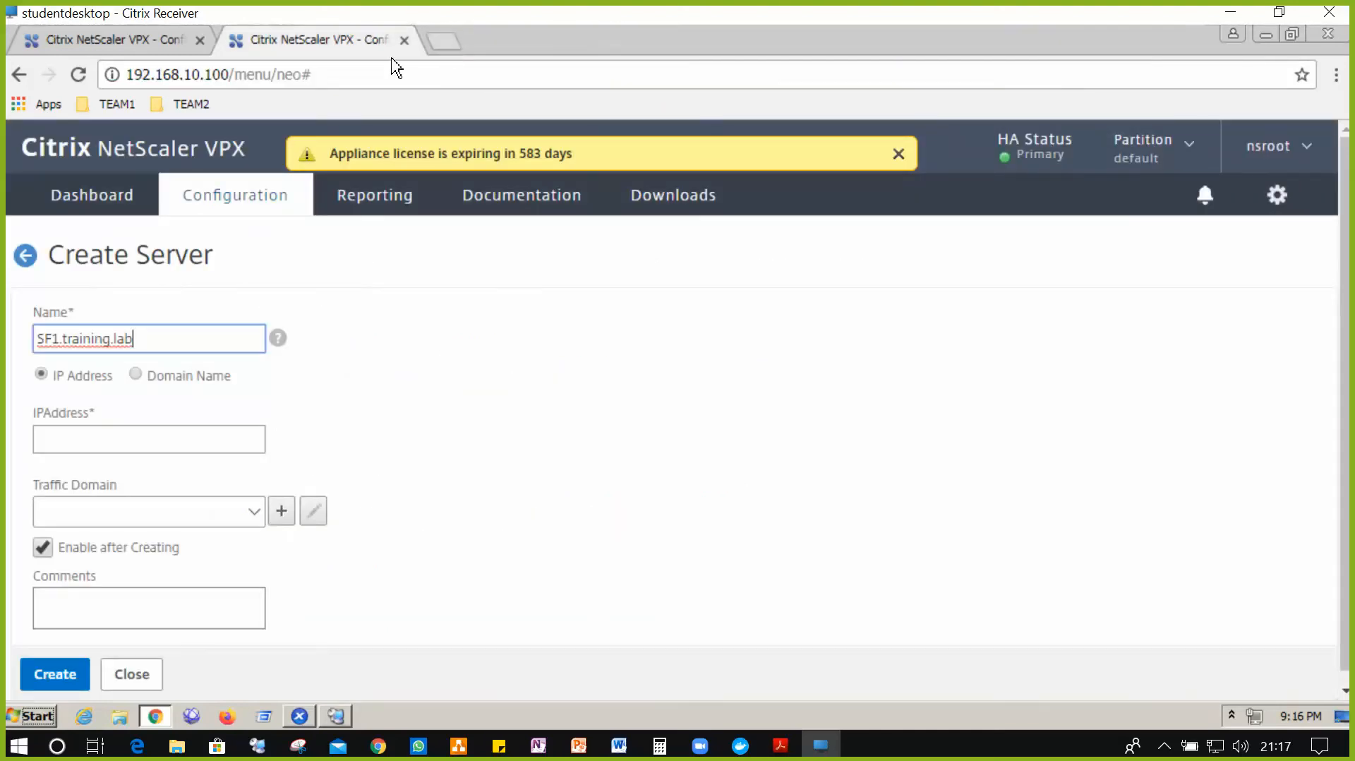
pyautogui.hotkey('ctrl', 't')
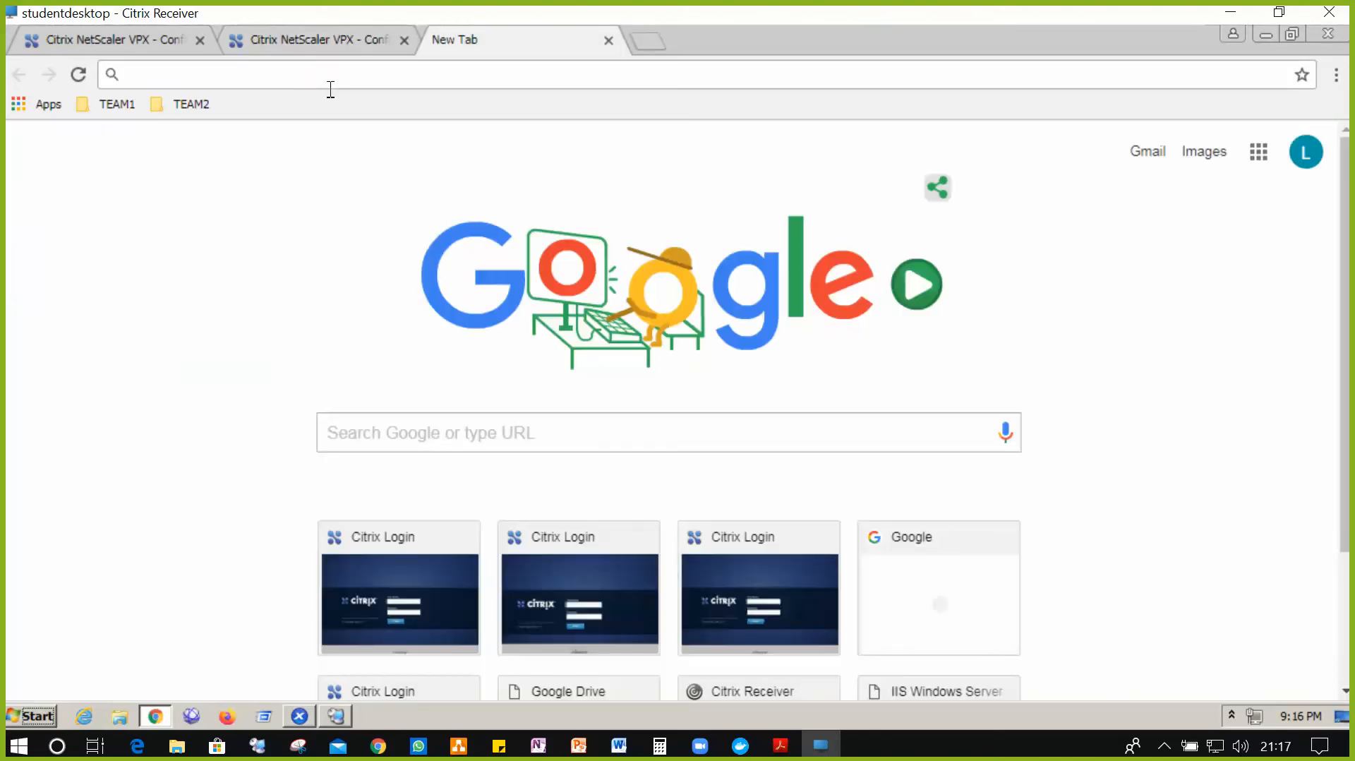
pyautogui.write('sf1')
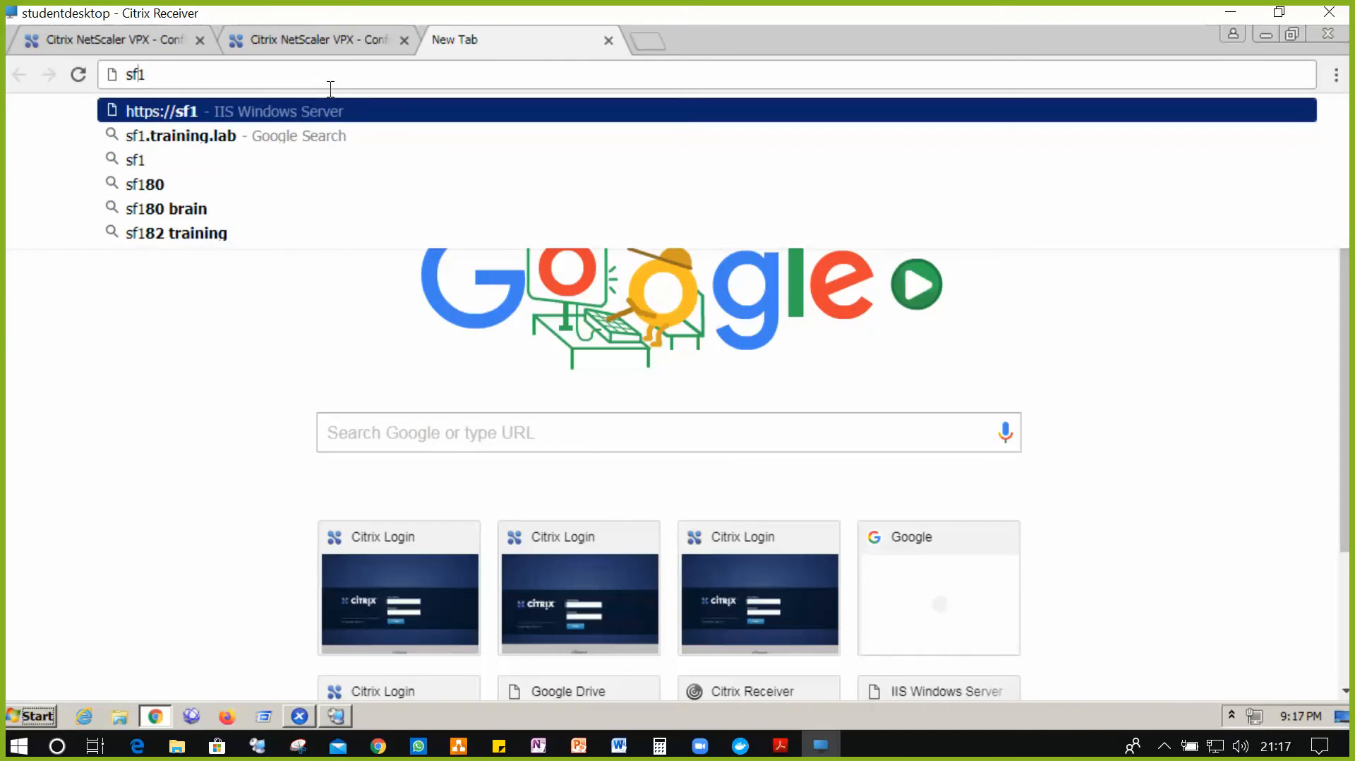
pyautogui.write('htt')
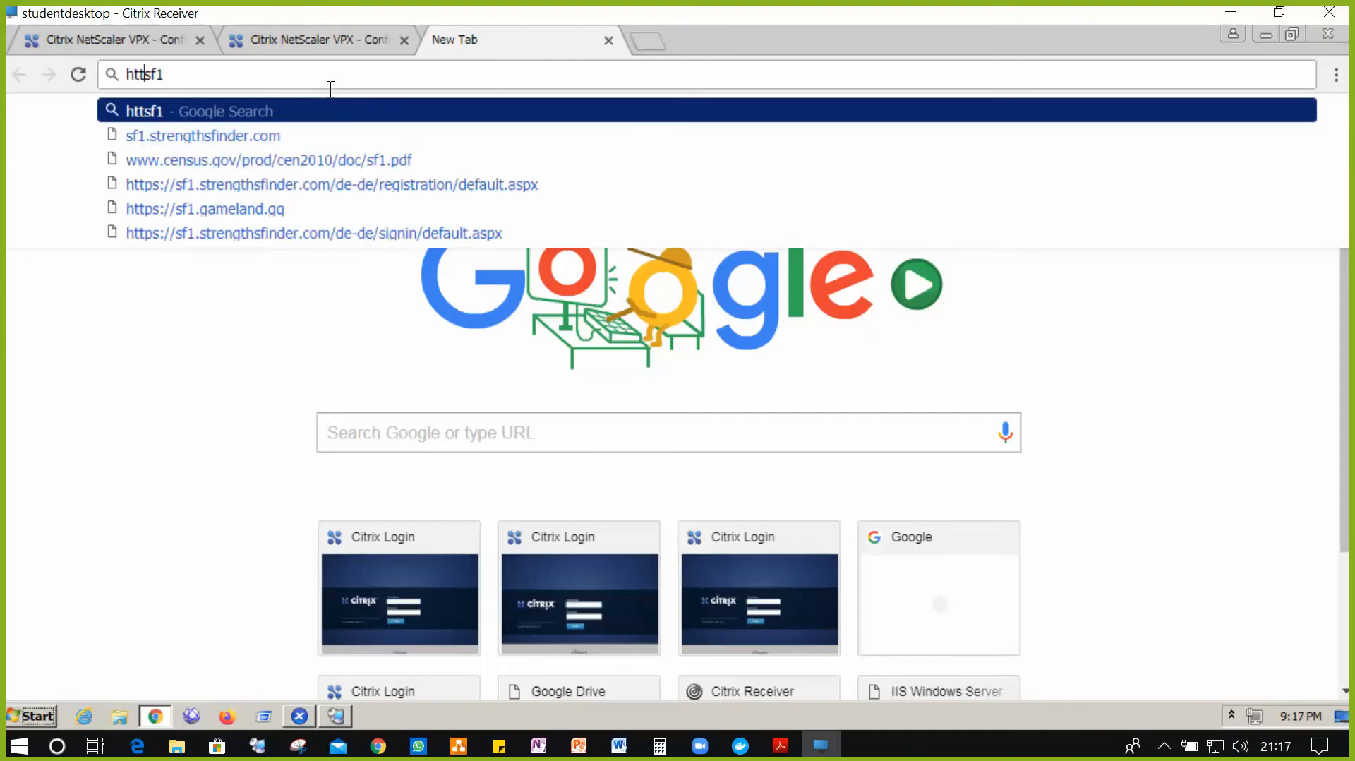
pyautogui.write('p://')
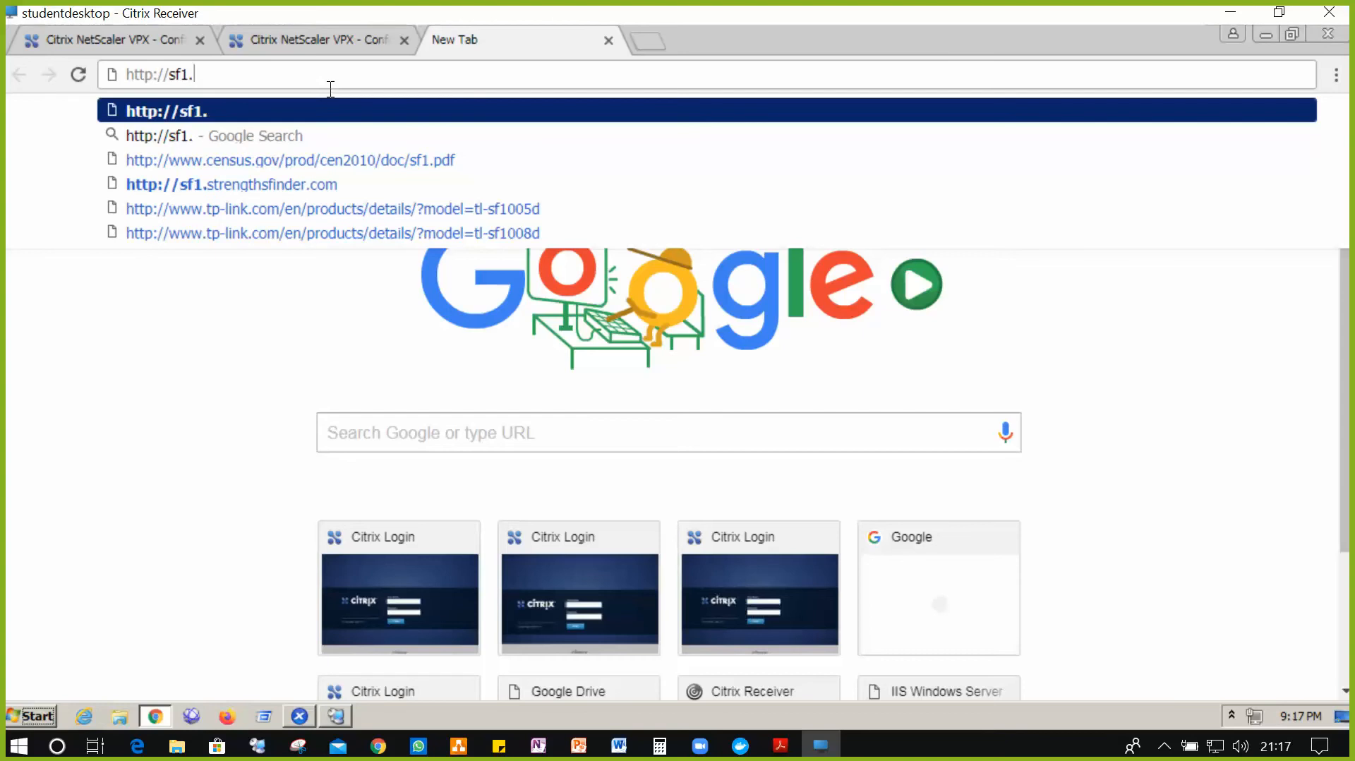
pyautogui.write('.training.lab')
pyautogui.press('Return')
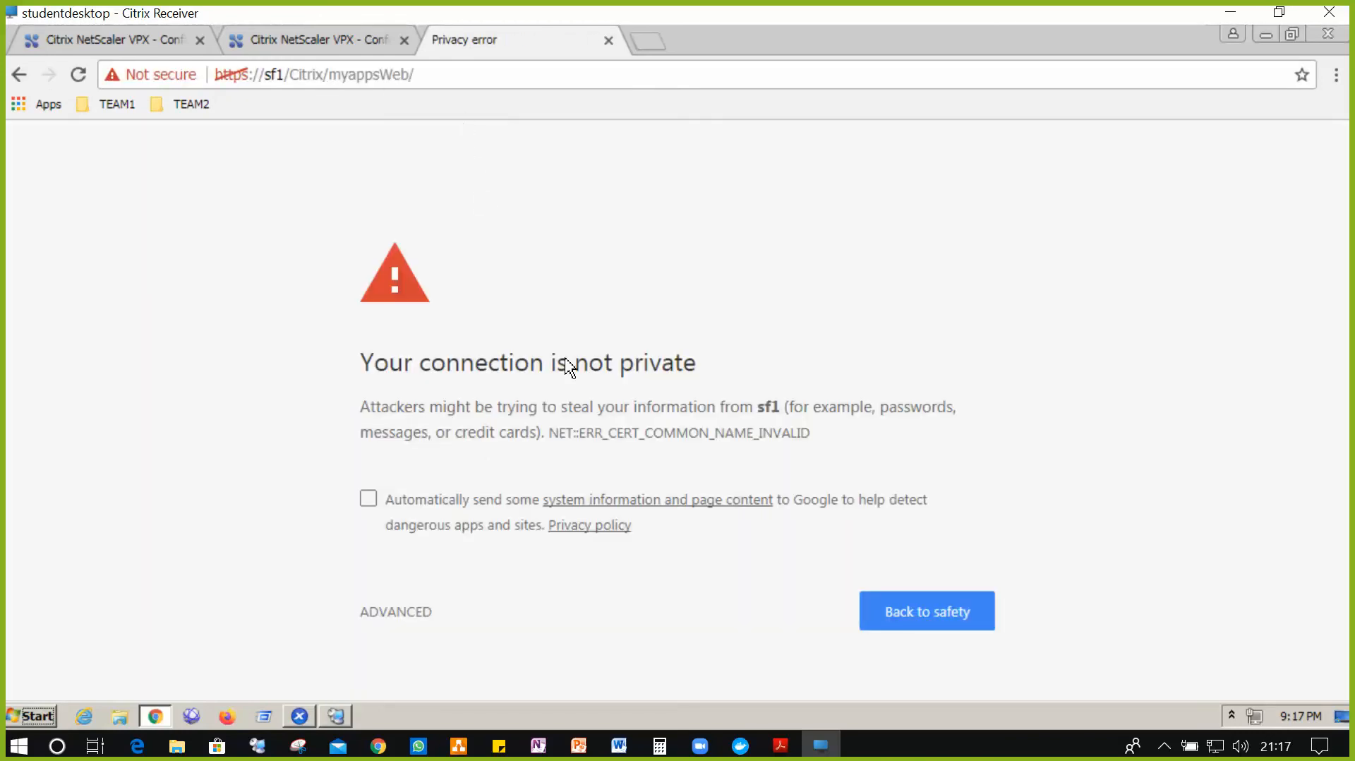
pyautogui.click(406, 614)
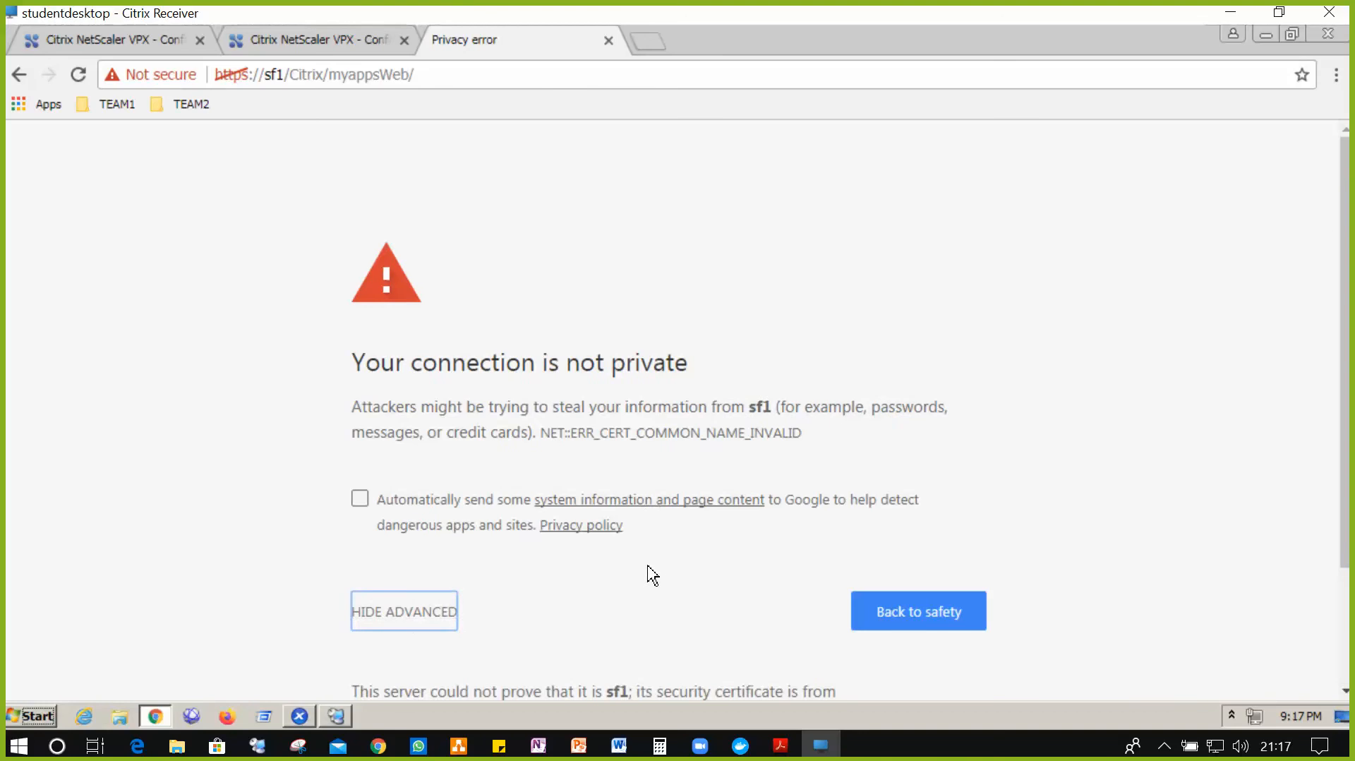
pyautogui.scroll(-2, 650, 573)
pyautogui.click(439, 637)
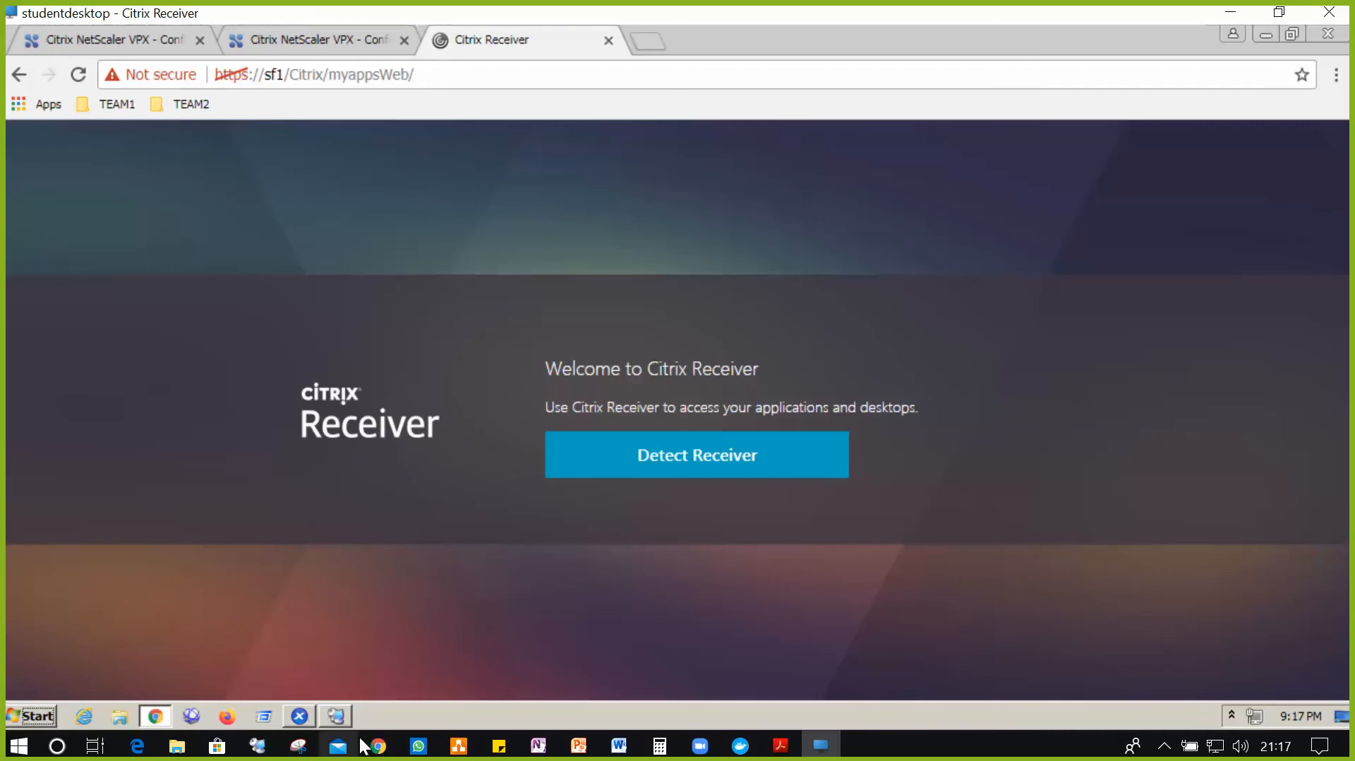
pyautogui.moveTo(343, 720)
pyautogui.click(341, 718)
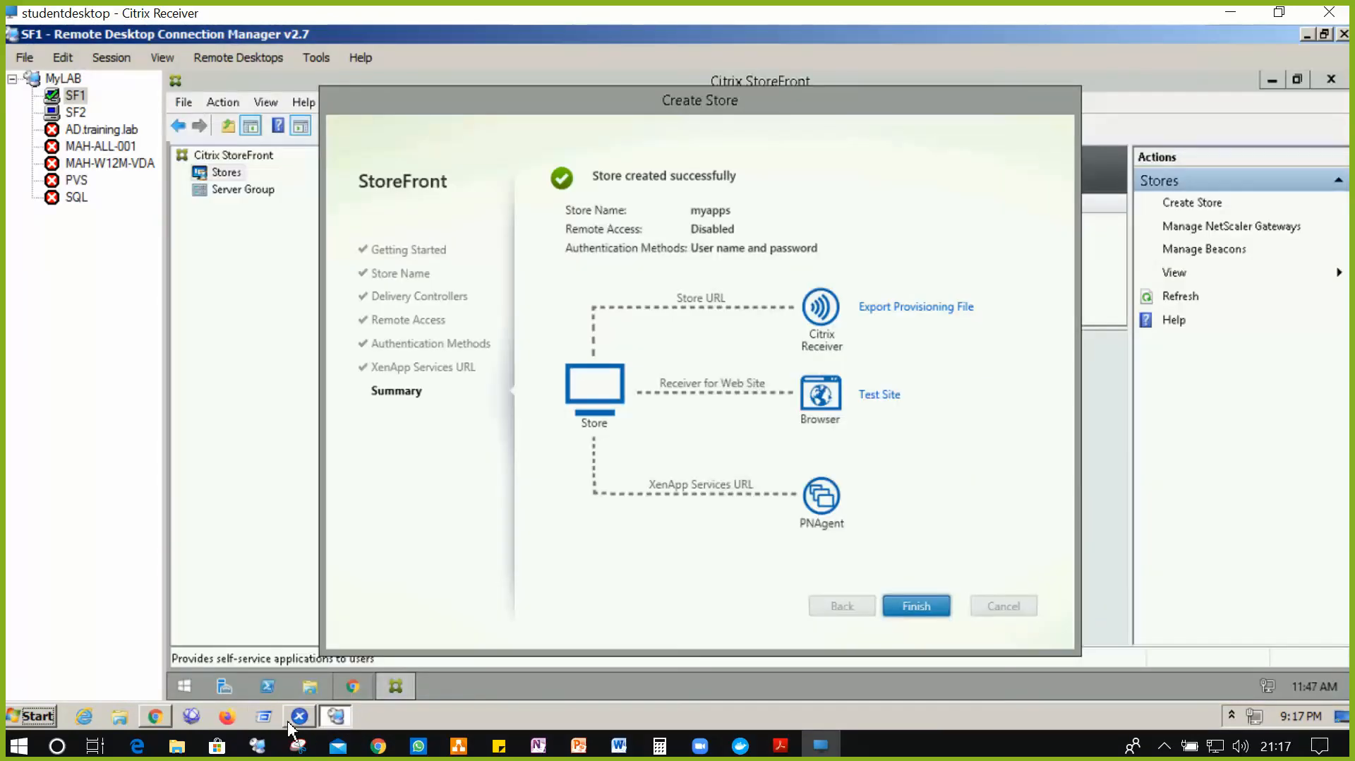
# - Close the finished myapps store wizards on SF1 and SF2, then return to the browser
pyautogui.click(920, 606)
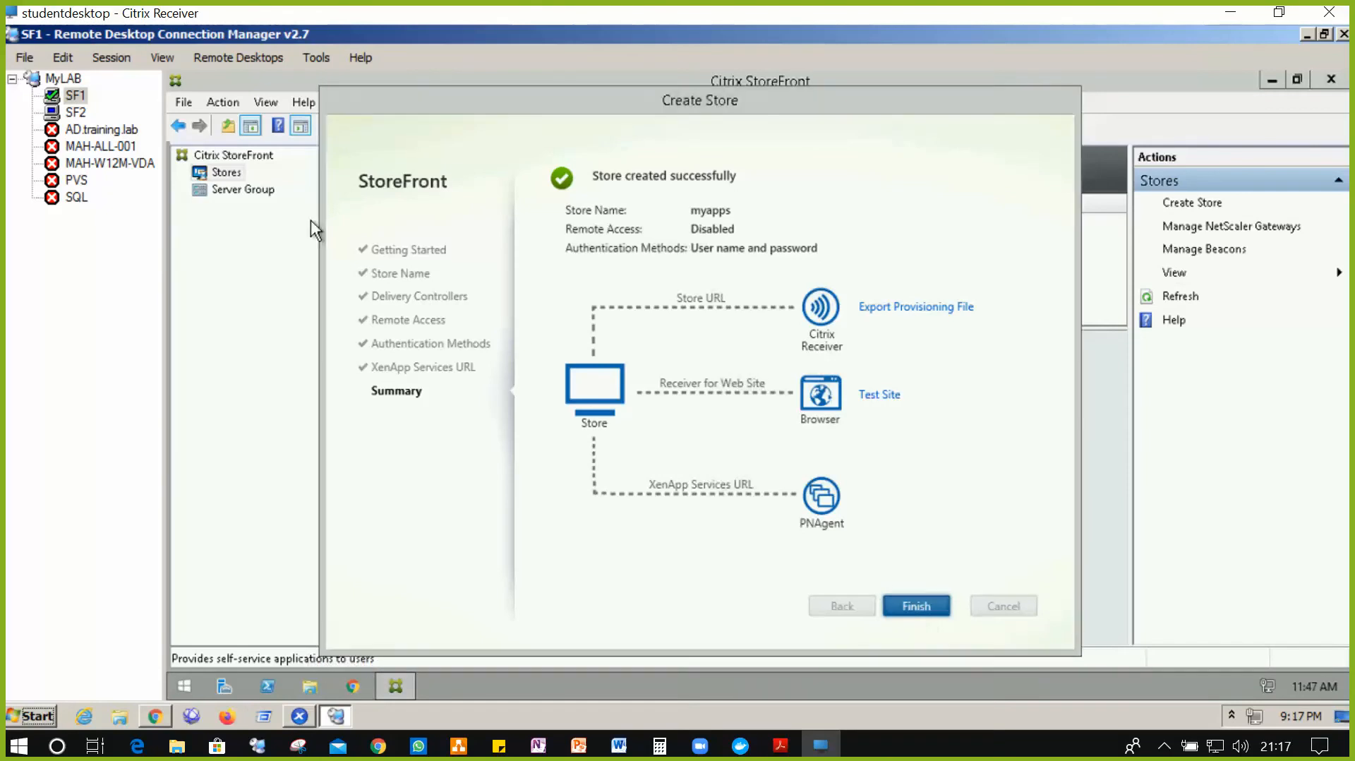
pyautogui.click(79, 115)
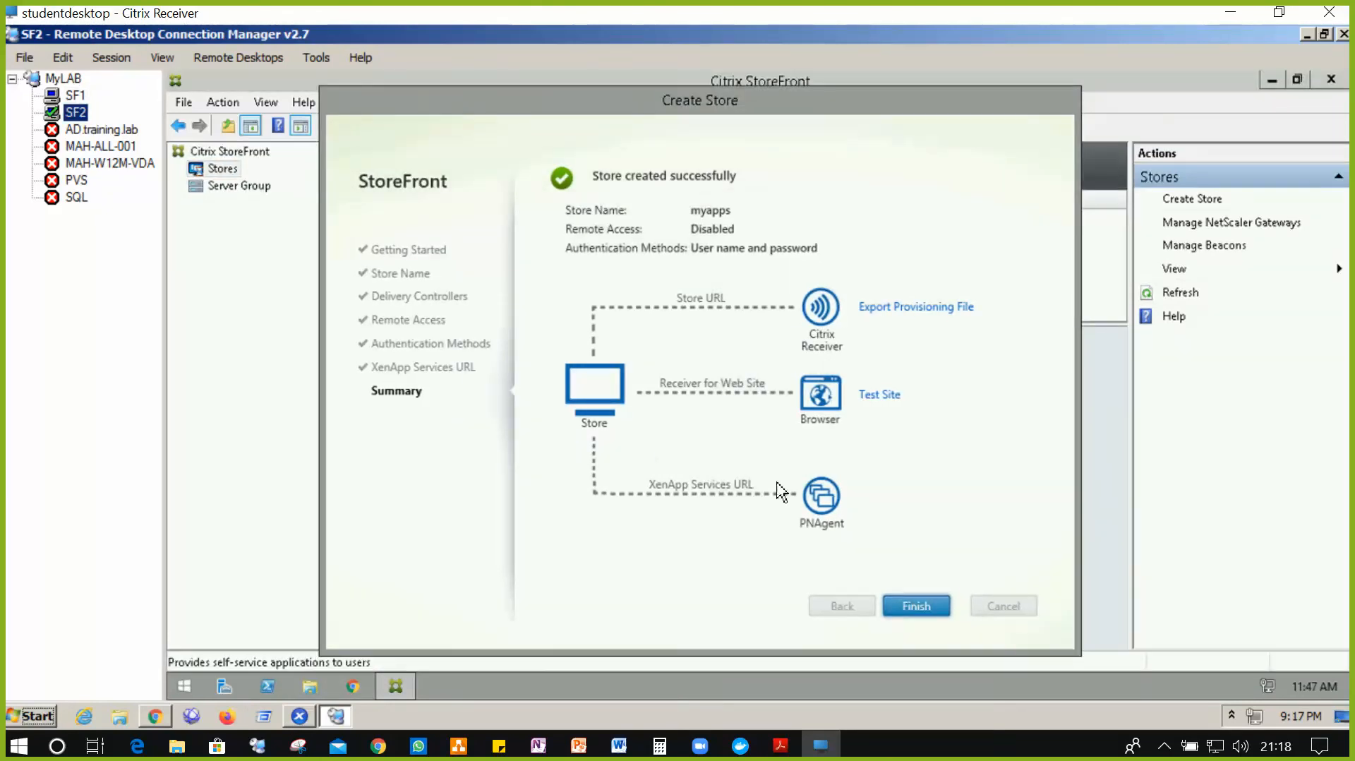
pyautogui.click(916, 606)
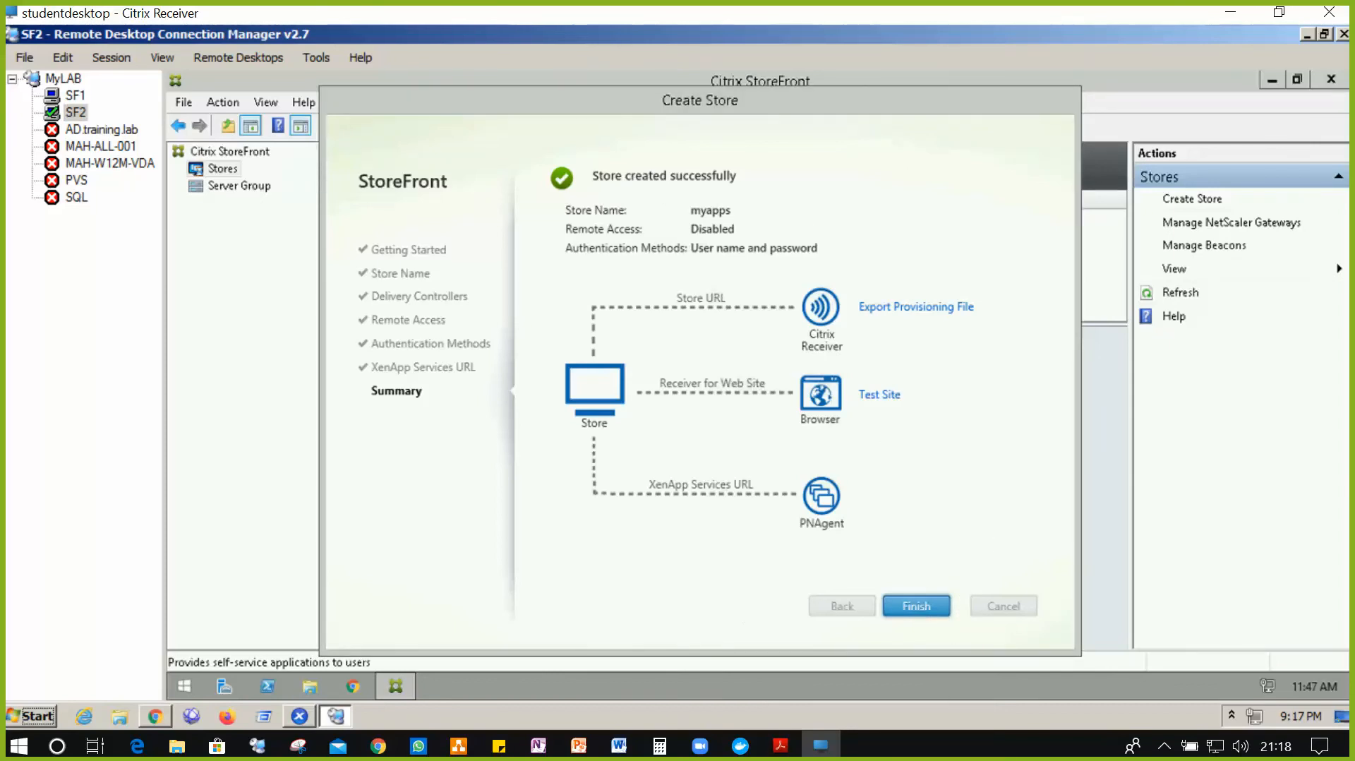
pyautogui.click(169, 717)
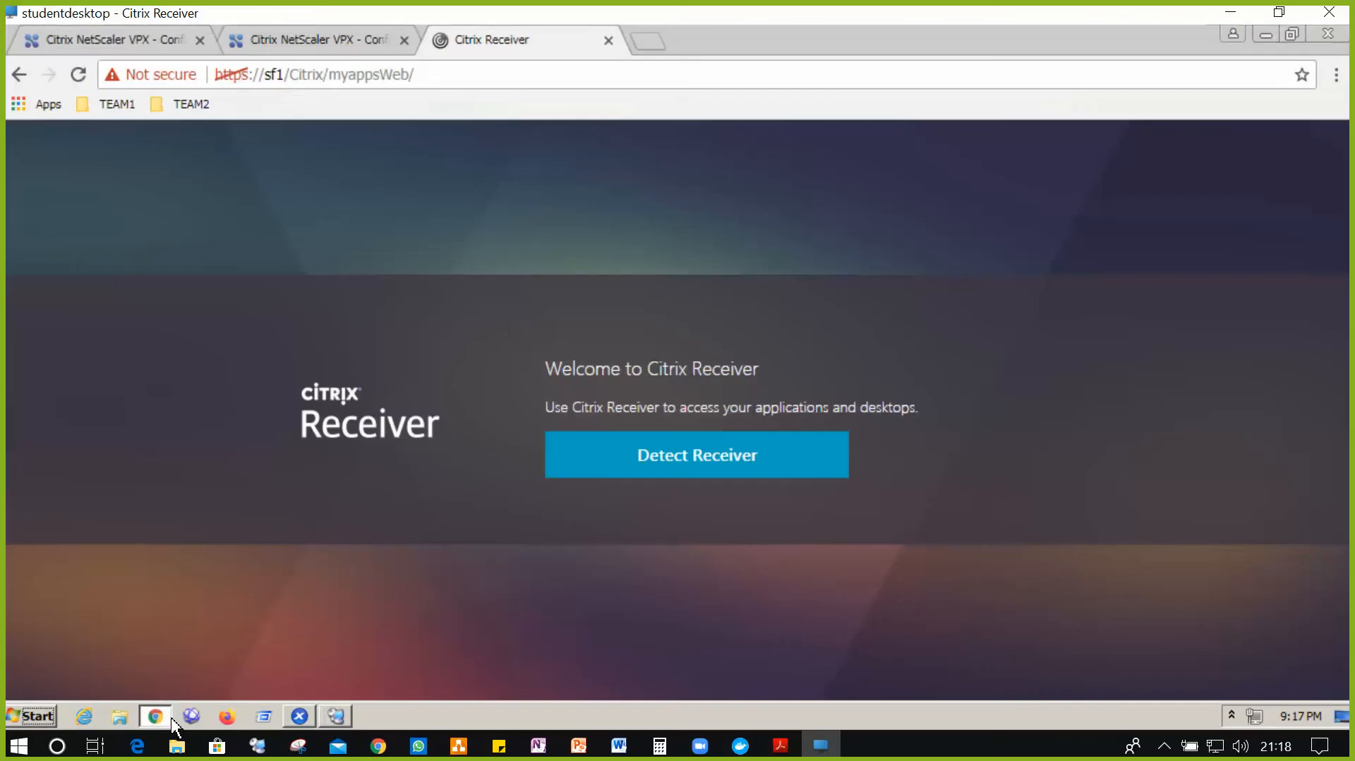
# - Go back to the SF1.training.lab IP address field, then switch to the remote desktop manager
pyautogui.click(282, 39)
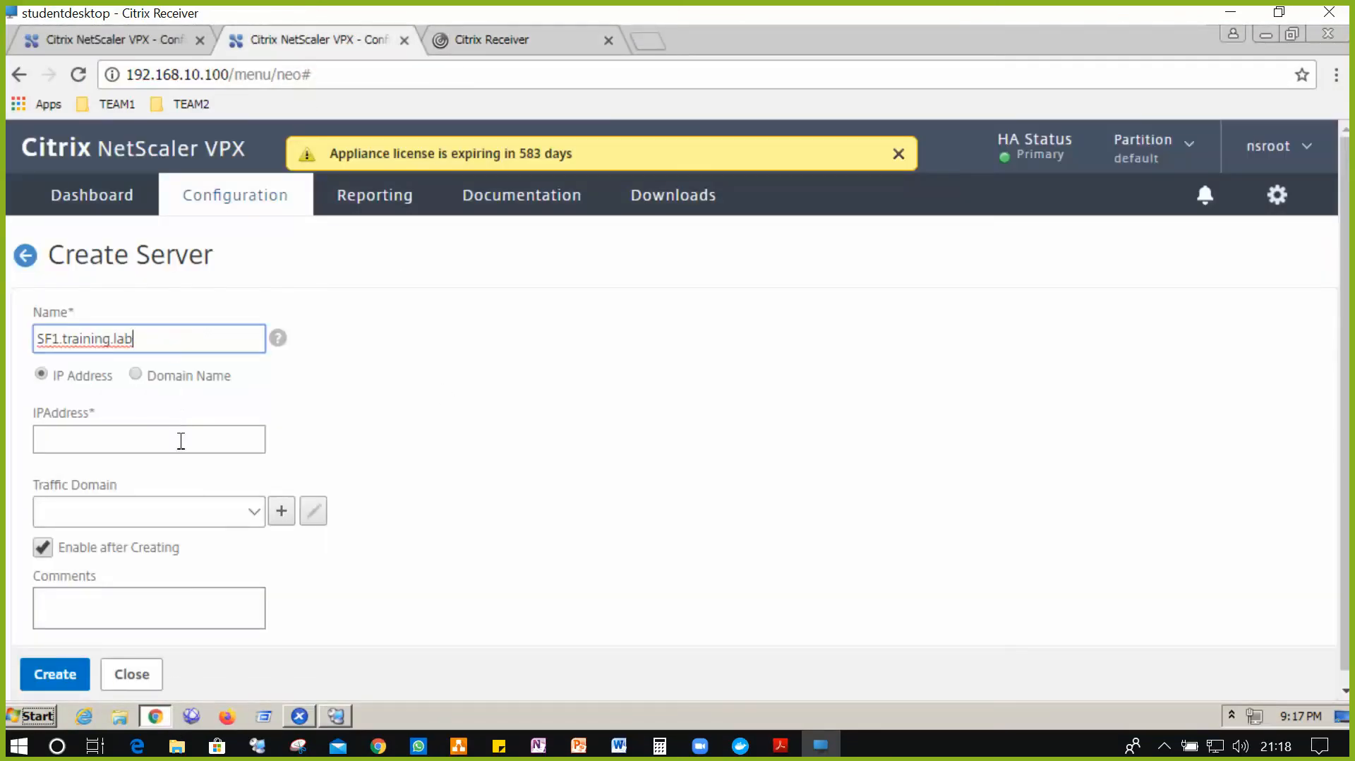
pyautogui.click(148, 440)
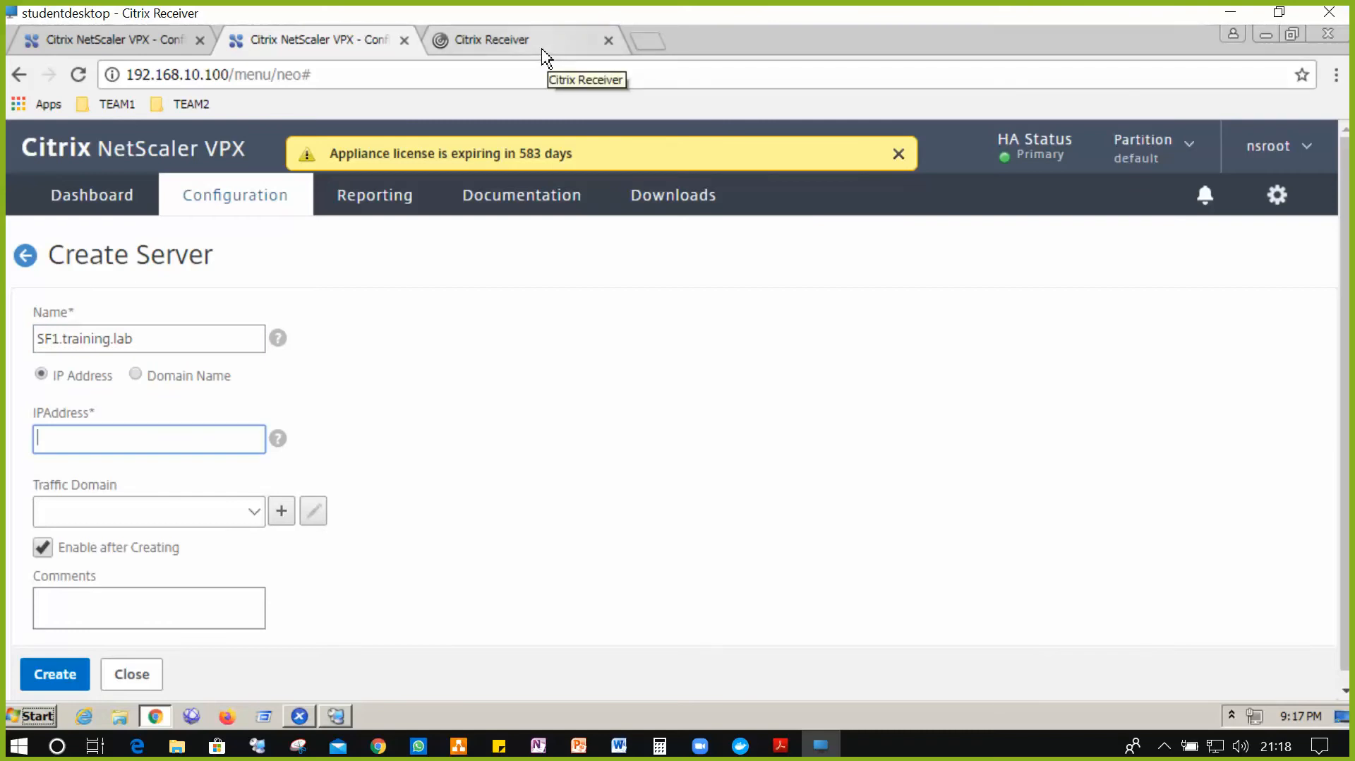
pyautogui.click(338, 718)
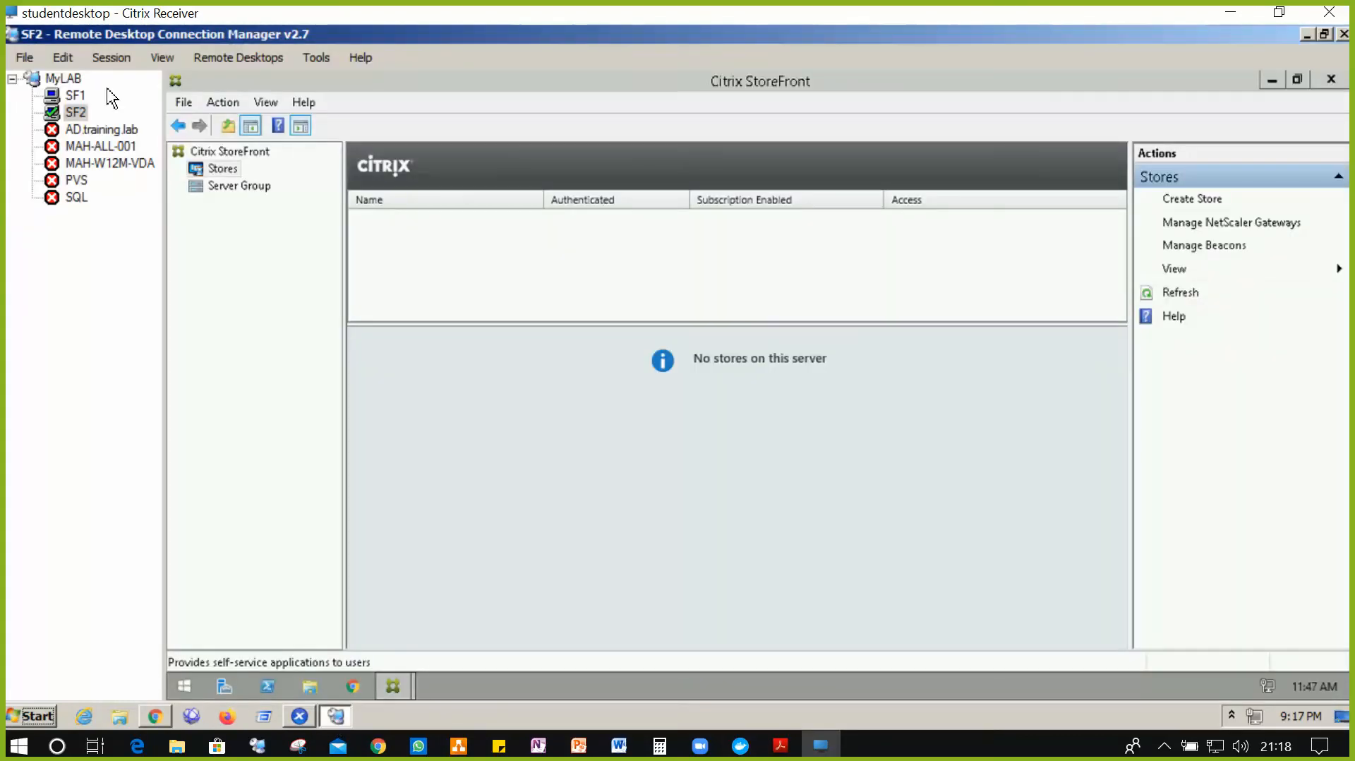
# - Run ipconfig in a Command Prompt on SF1 to find its IPv4 address 192.168.10.48
pyautogui.click(74, 95)
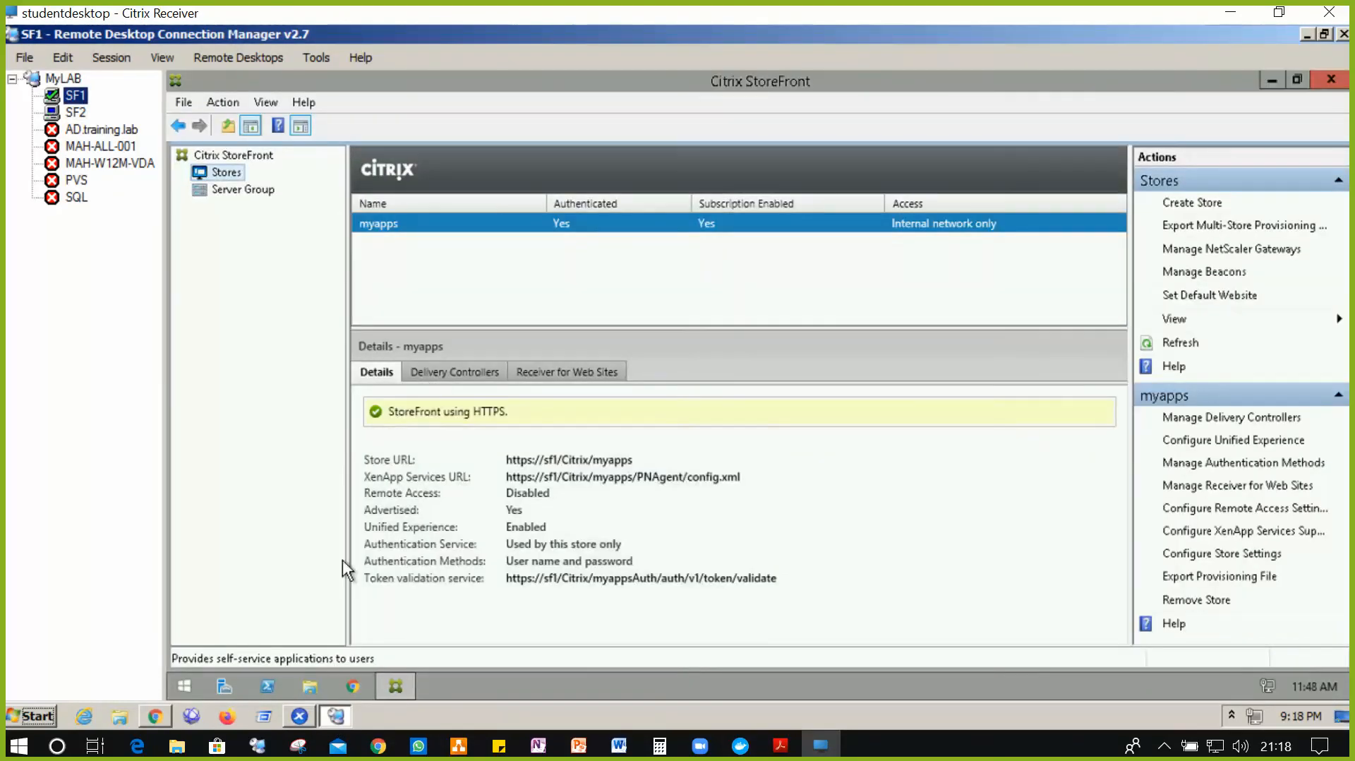
pyautogui.click(185, 686)
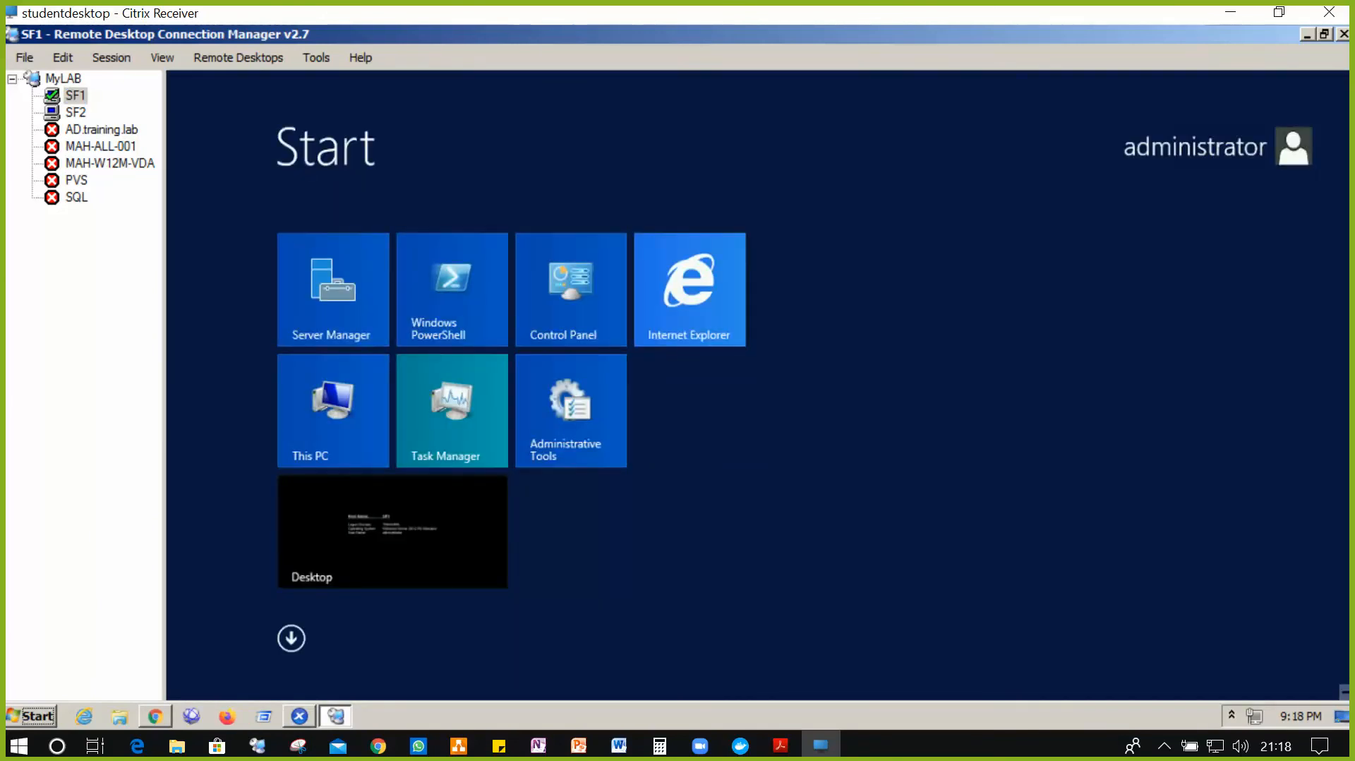
pyautogui.write('run')
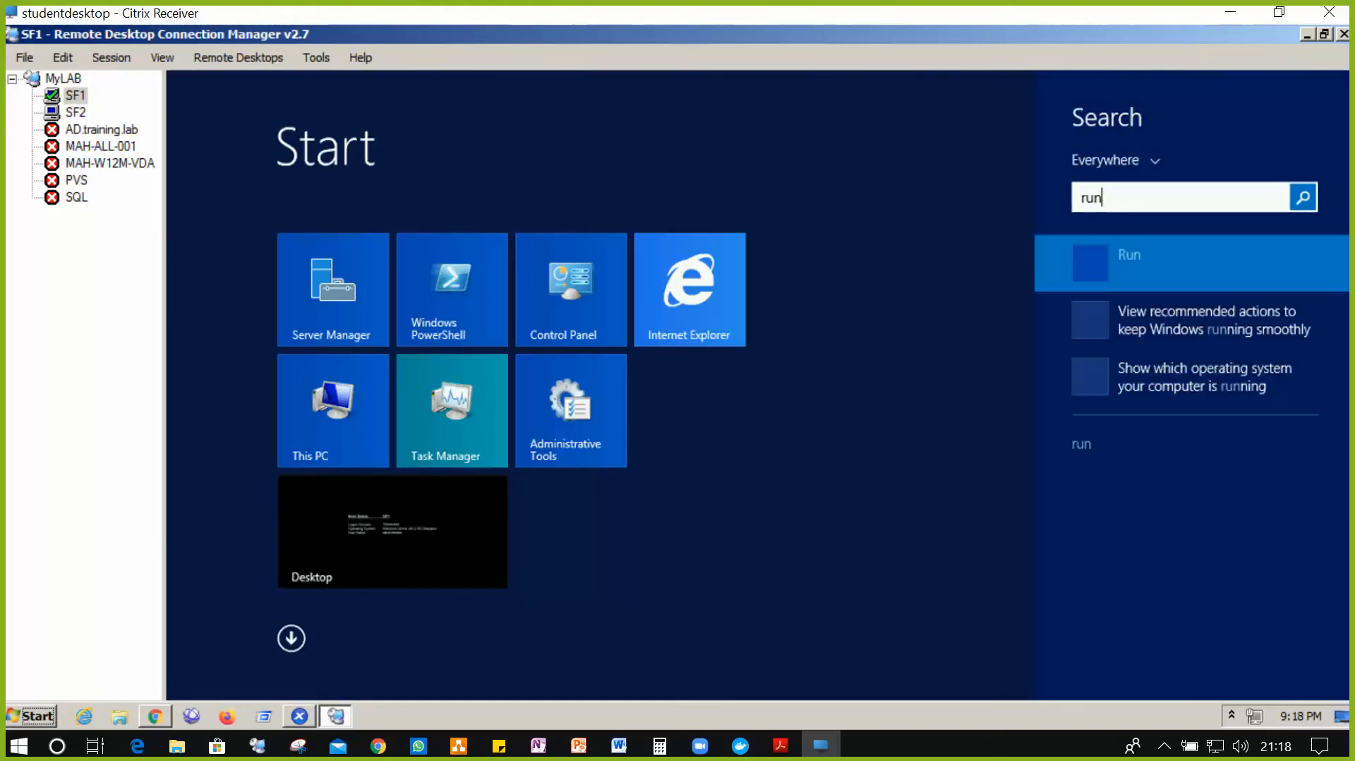
pyautogui.press('BackSpace')
pyautogui.press('BackSpace')
pyautogui.press('BackSpace')
pyautogui.write('cmd')
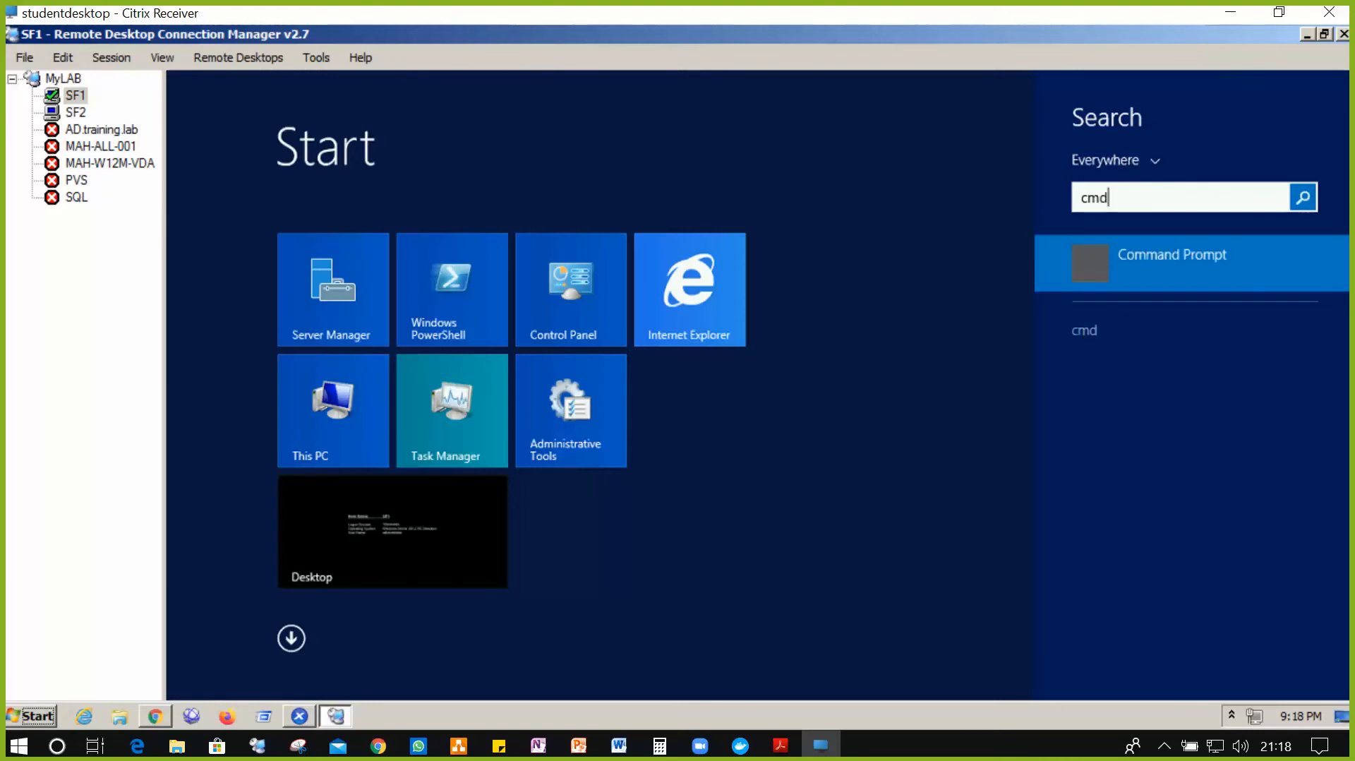
pyautogui.press('Escape')
pyautogui.press('Escape')
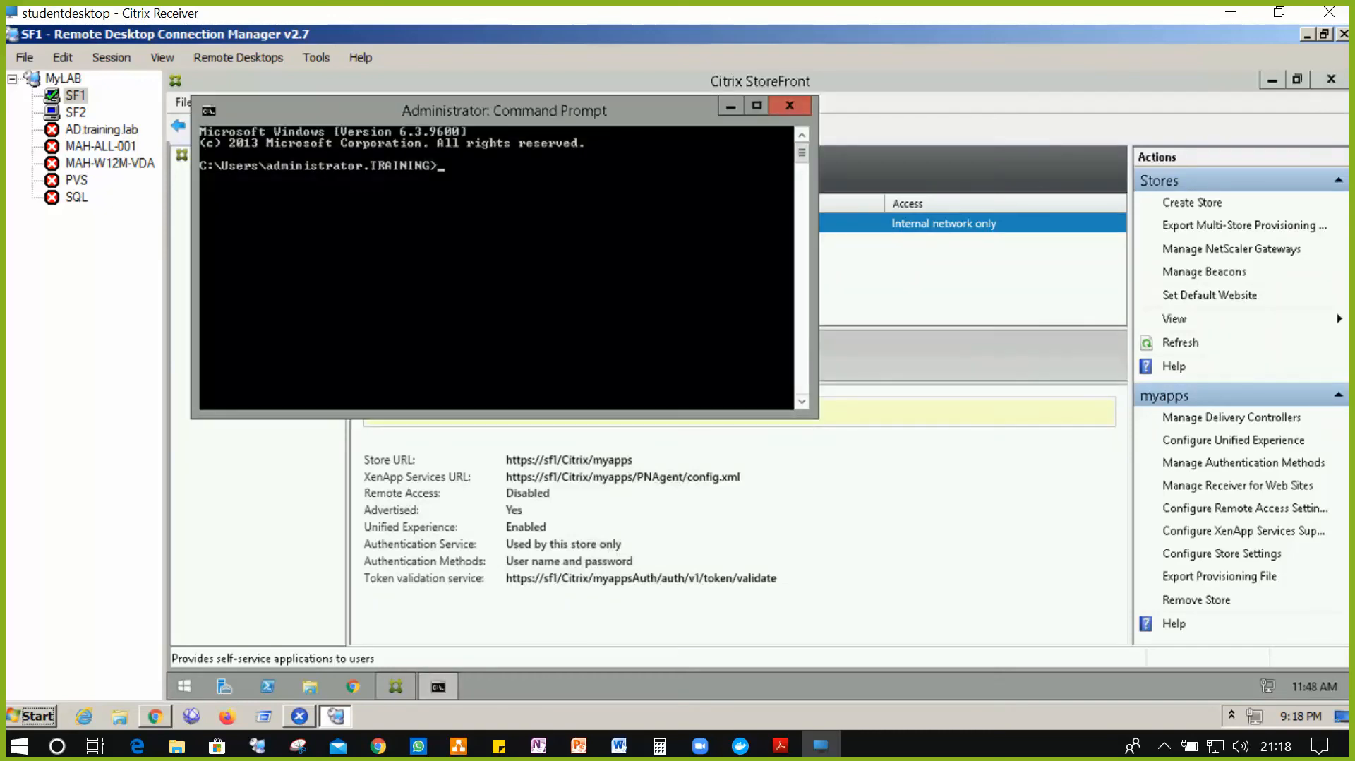
pyautogui.write('onfig')
pyautogui.press('Return')
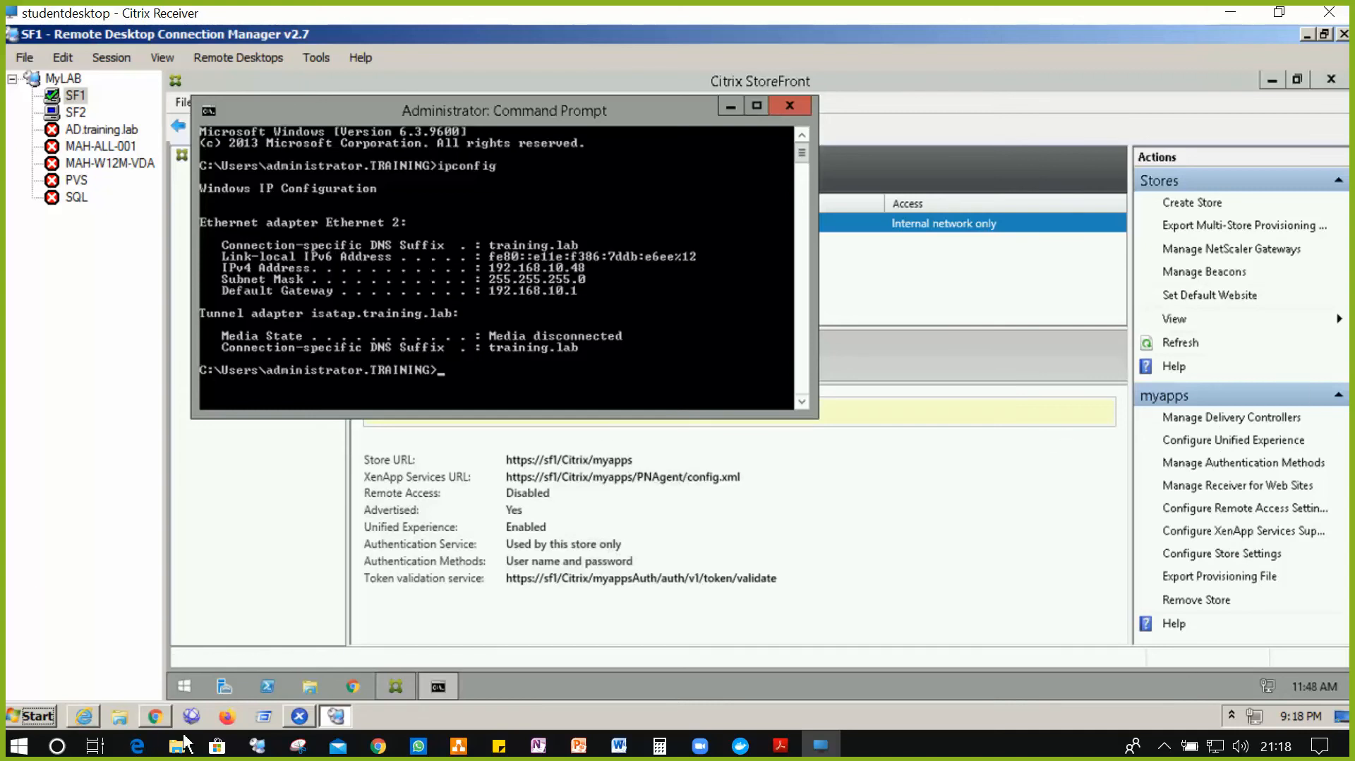
# - Create server SF1.training.lab with IP address 192.168.10.48
pyautogui.click(157, 718)
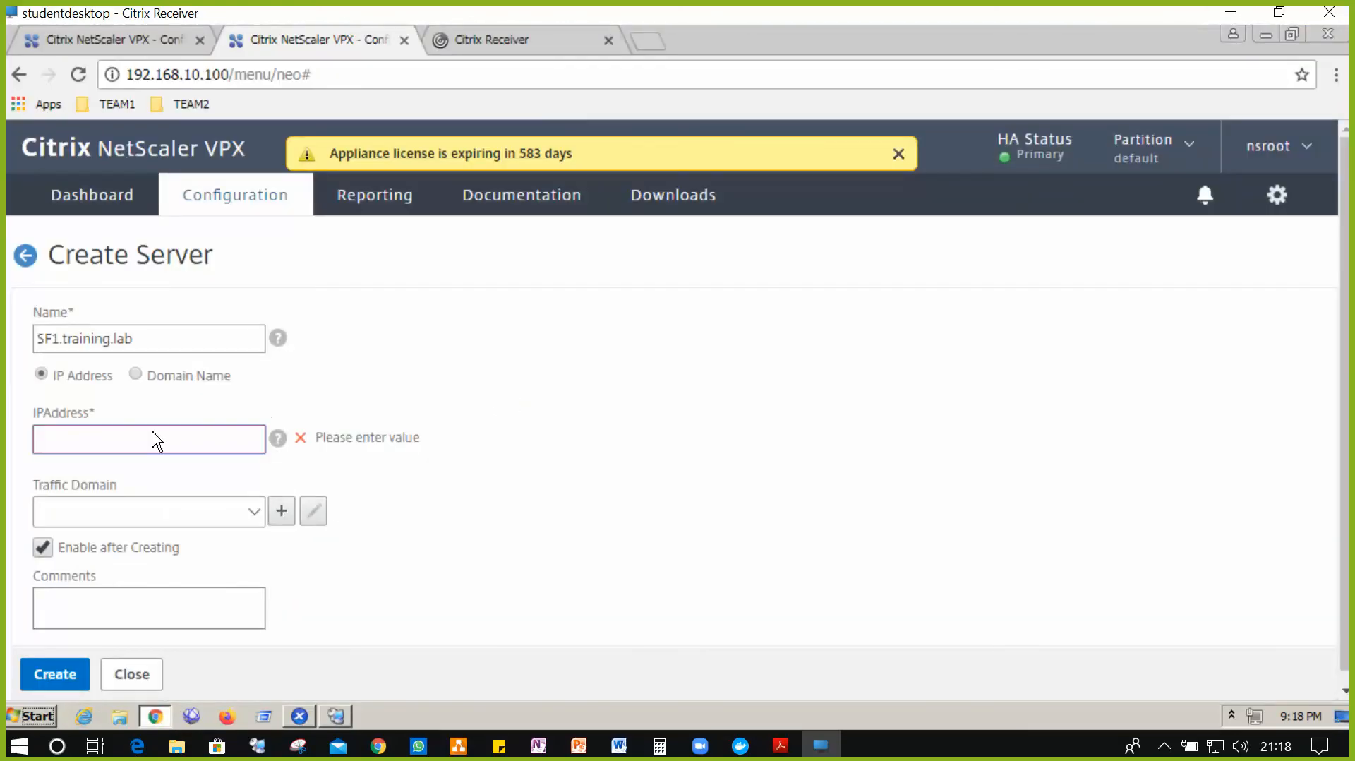
pyautogui.write('1')
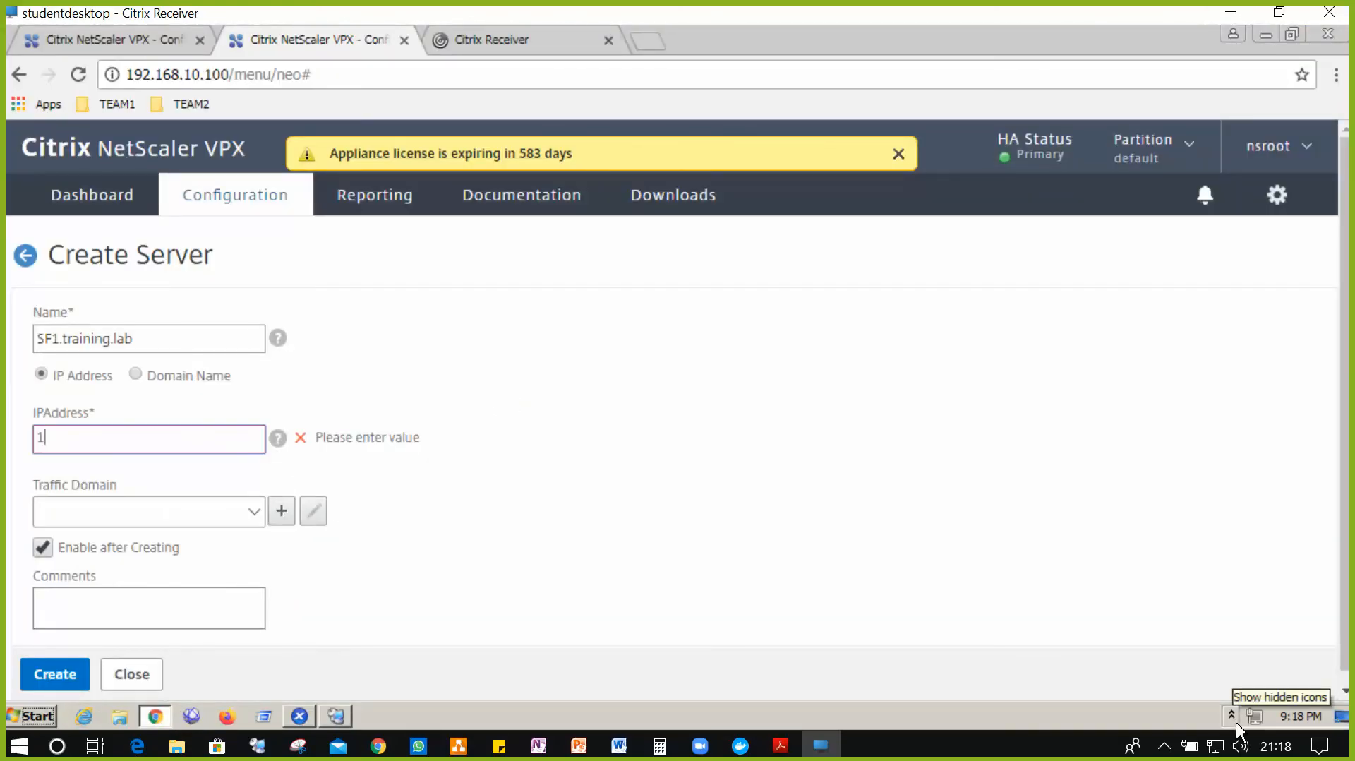
pyautogui.write('92.168.10.48')
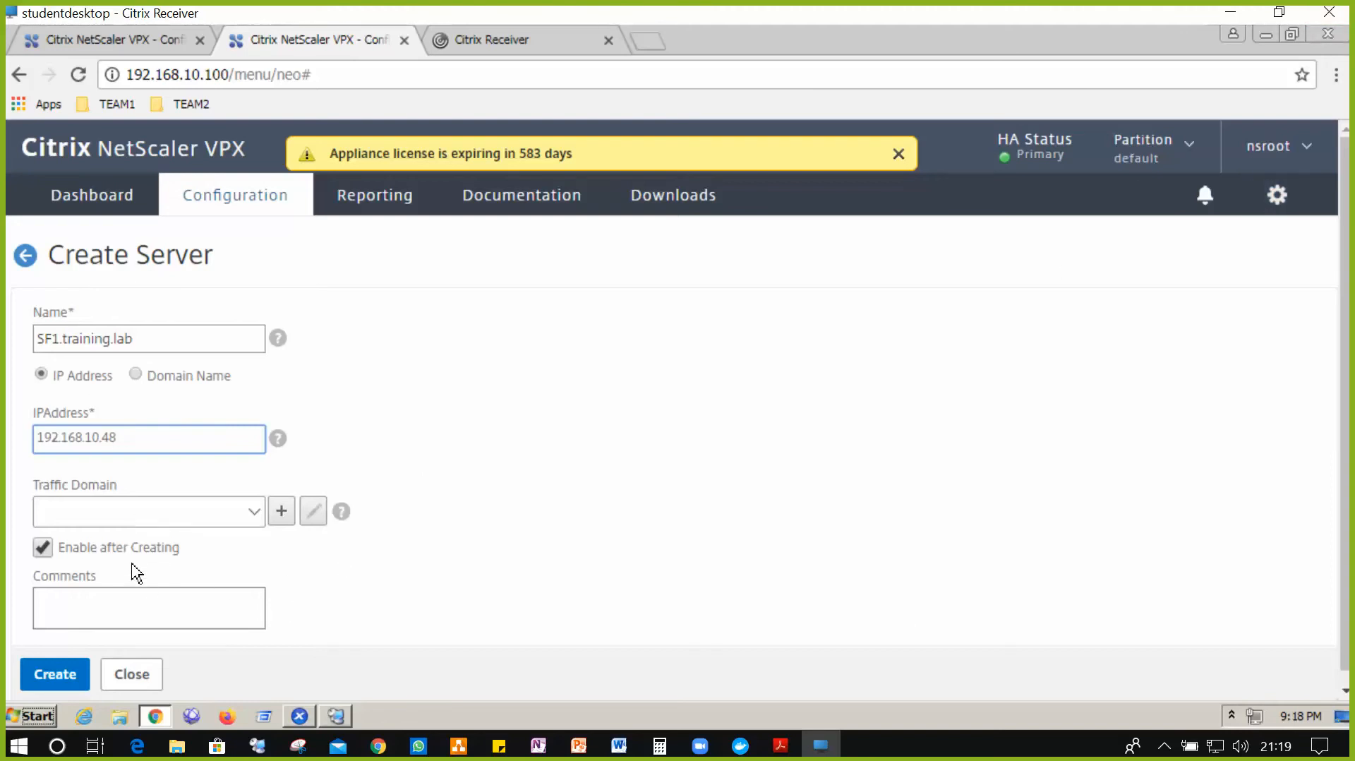
pyautogui.click(69, 682)
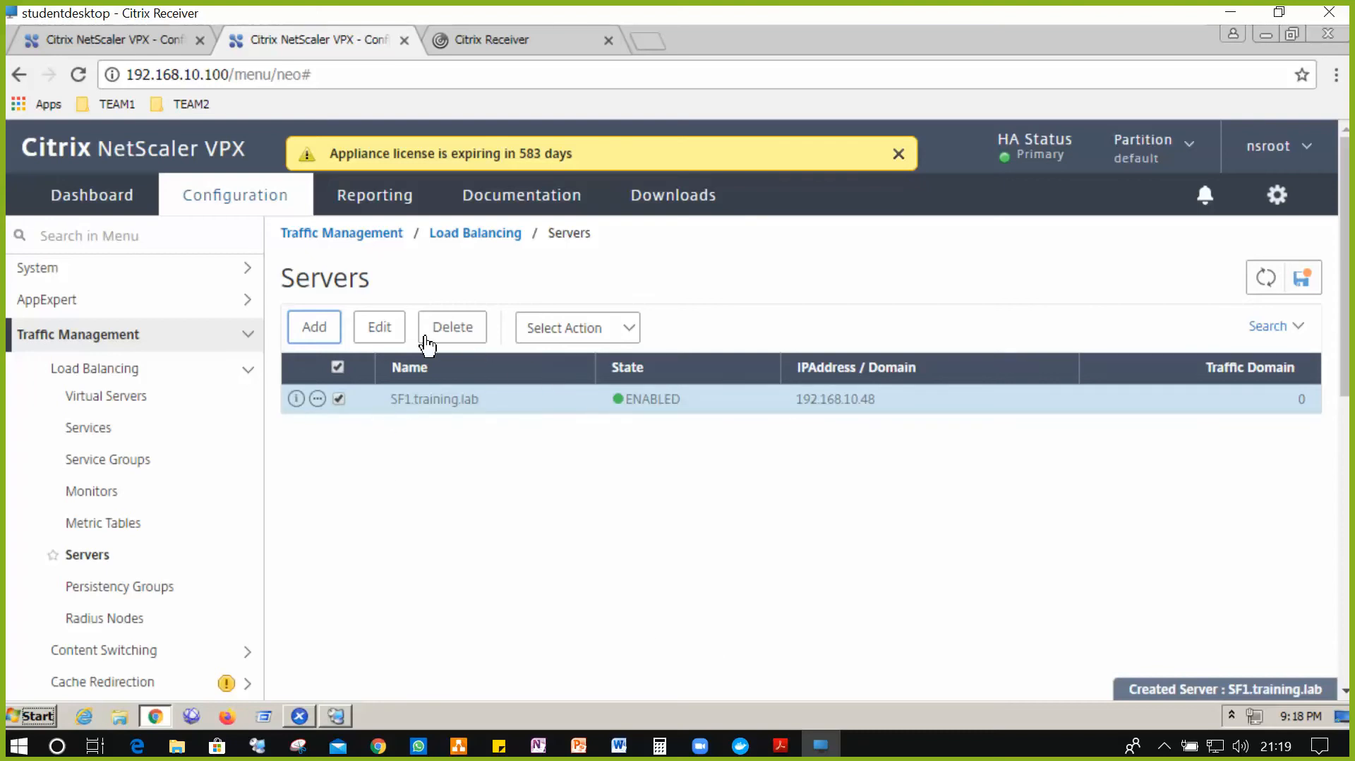
# - Begin a second server entry named SF2.training.lab
pyautogui.click(324, 329)
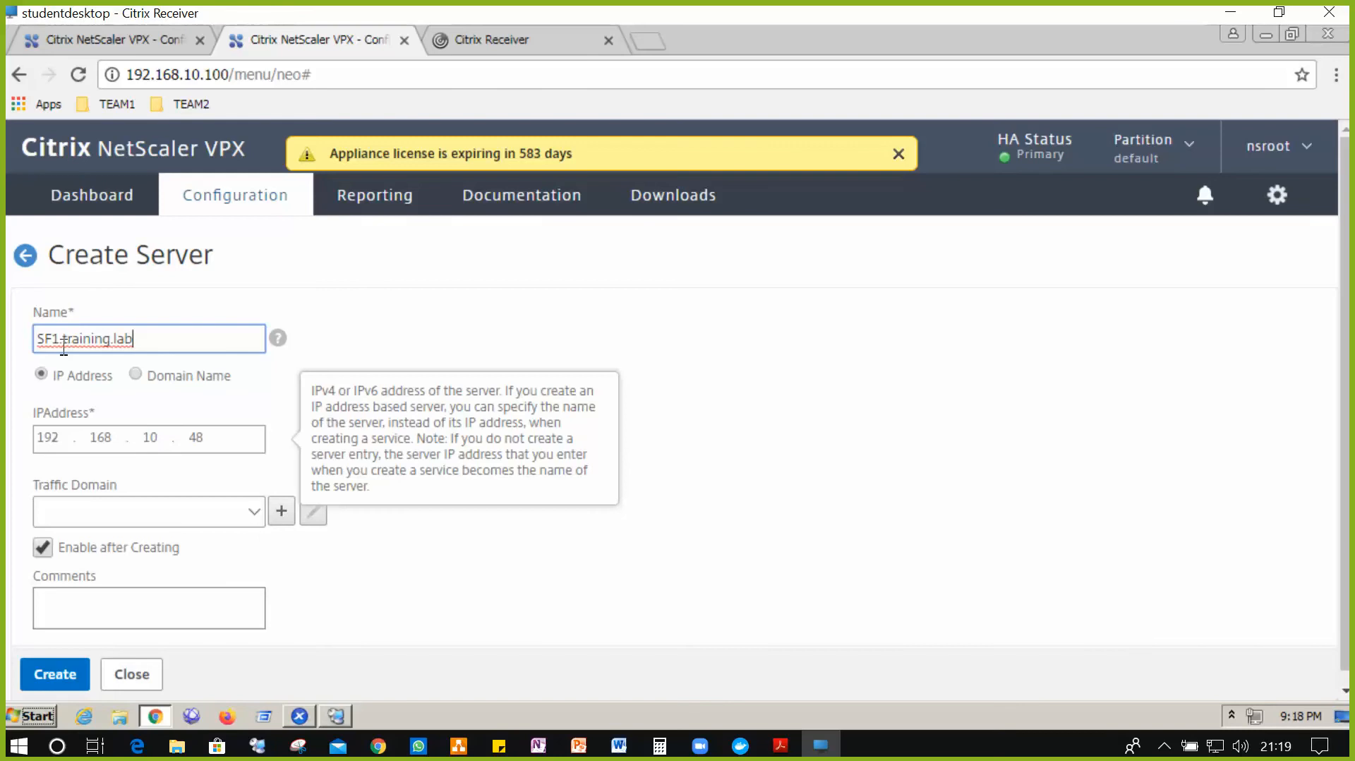
pyautogui.click(145, 676)
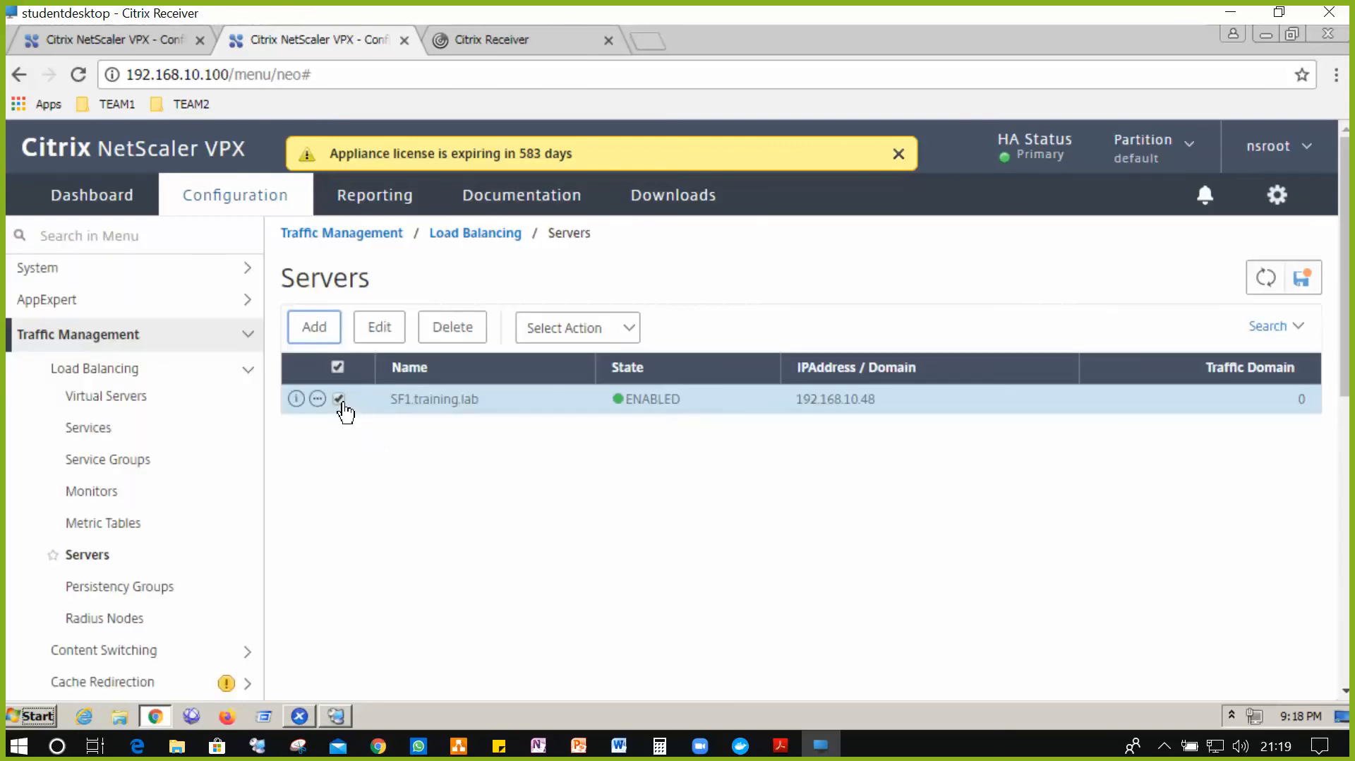
pyautogui.click(336, 366)
pyautogui.click(326, 331)
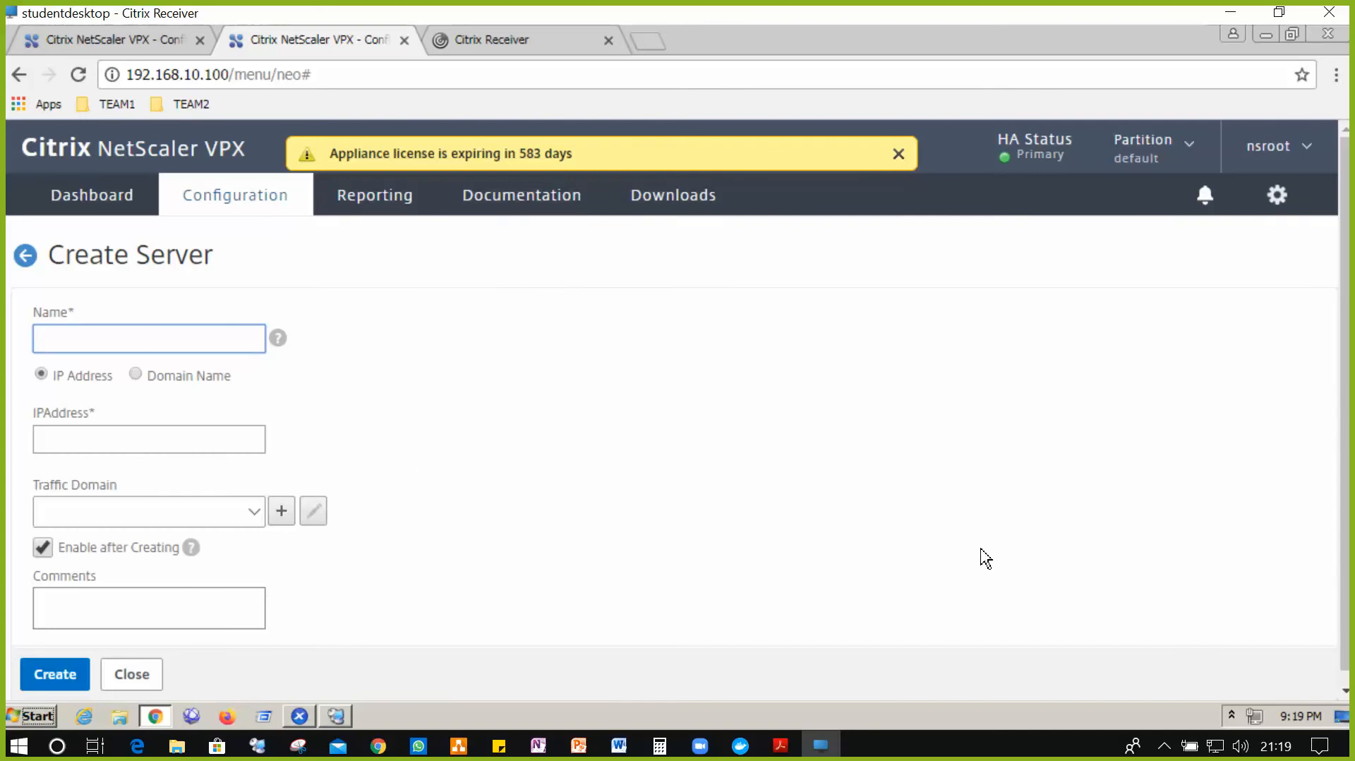
pyautogui.write('SF2.training.lab')
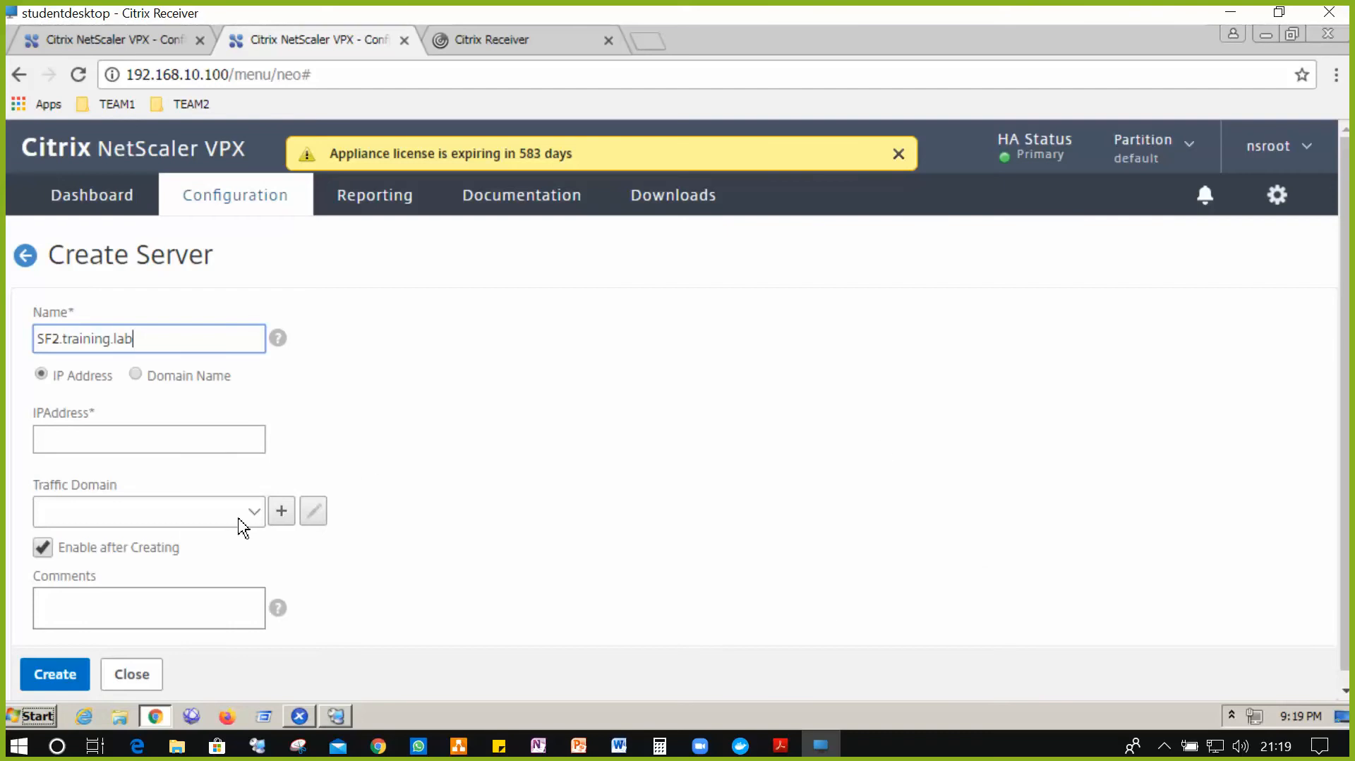
pyautogui.press('Tab')
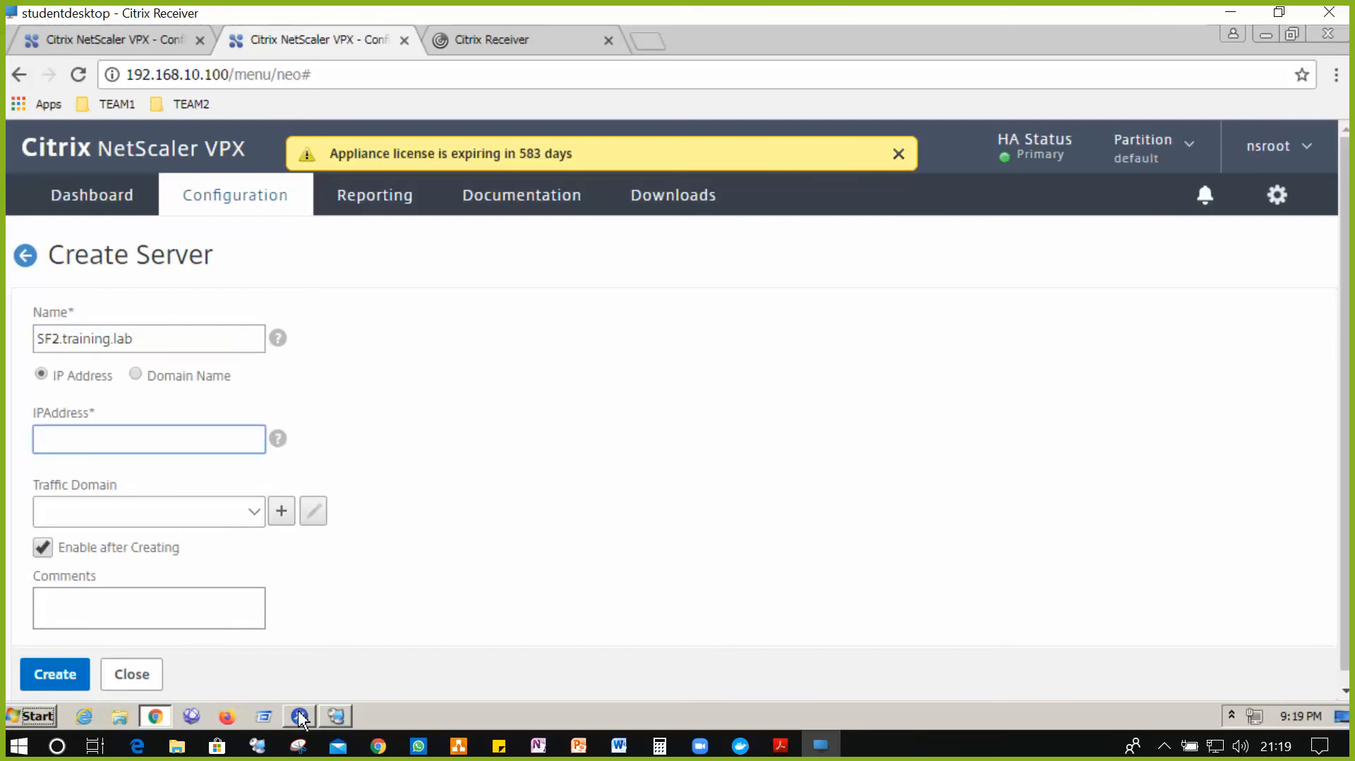
pyautogui.click(338, 716)
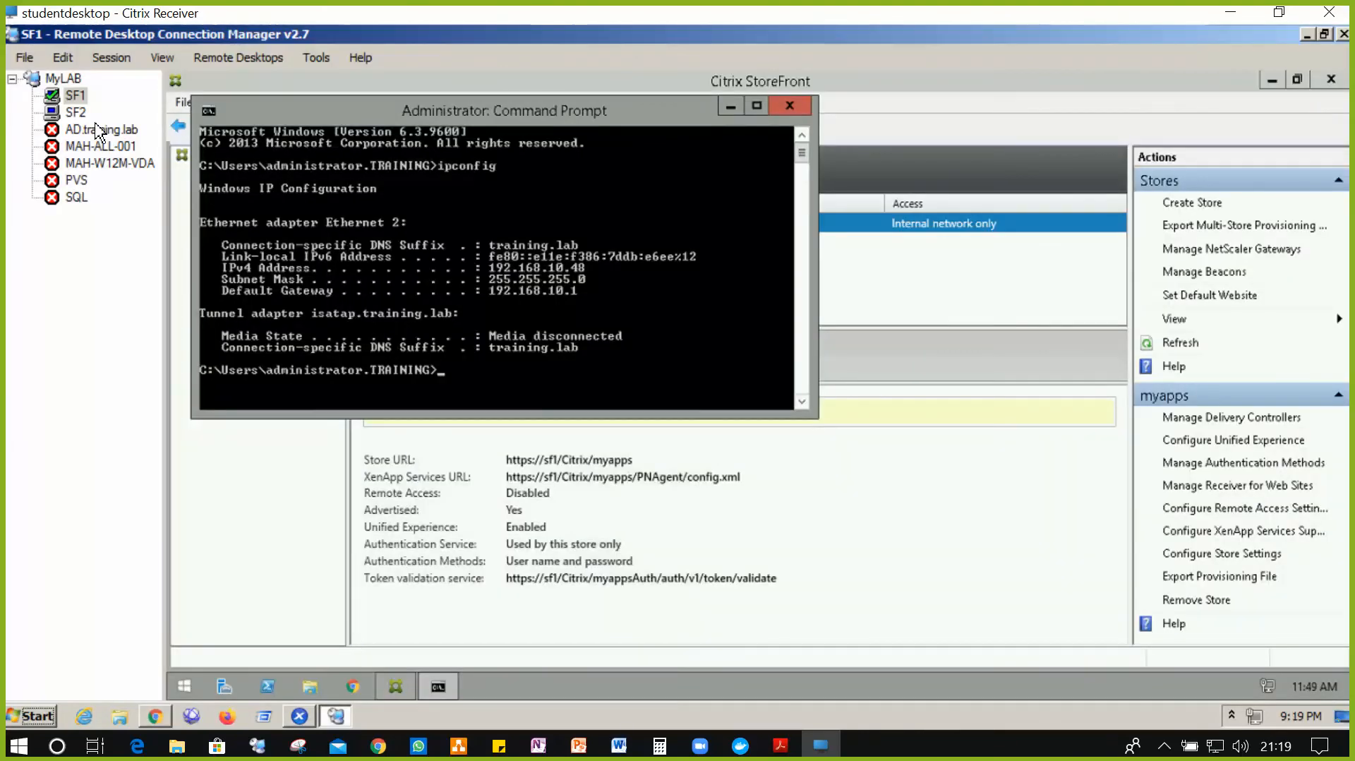
# - Run ipconfig on SF2 to get its IPv4 address 192.168.10.54, then return to NetScaler
pyautogui.click(76, 111)
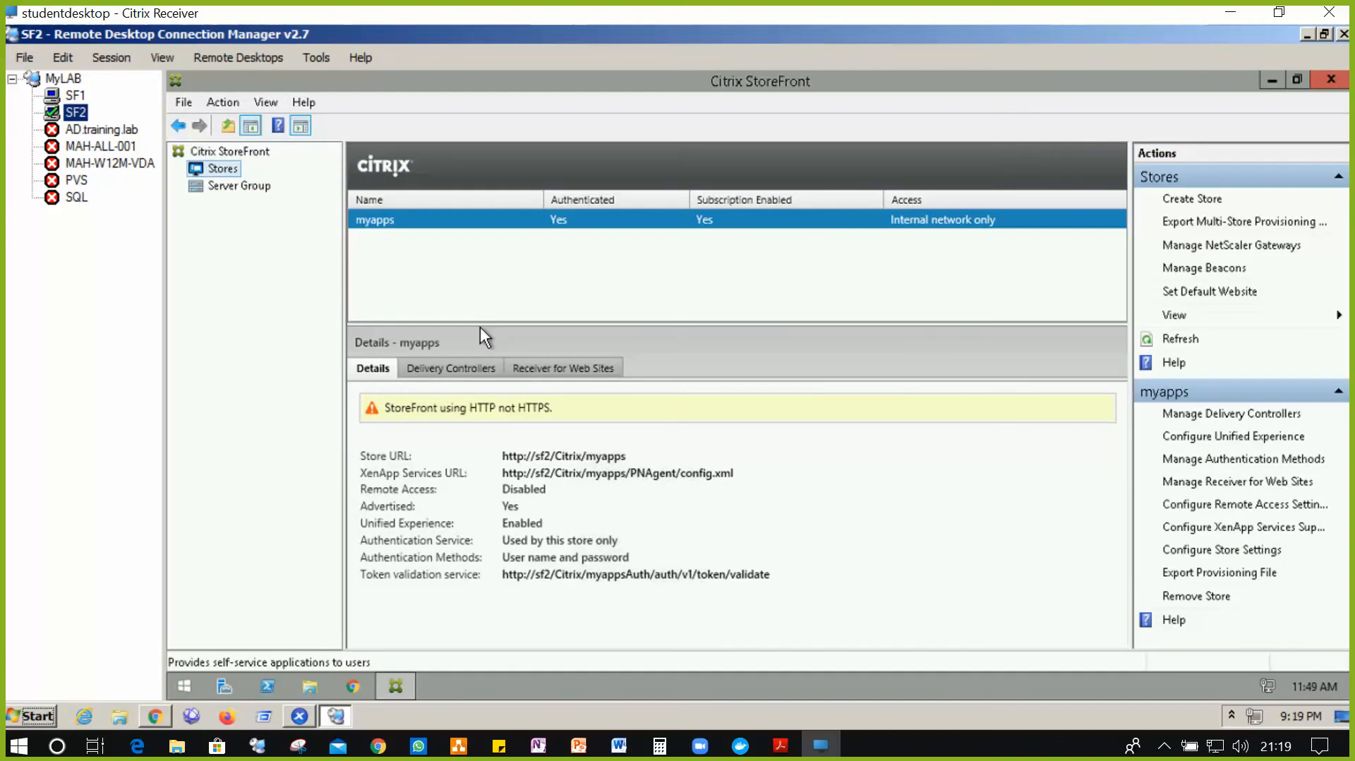
pyautogui.click(192, 683)
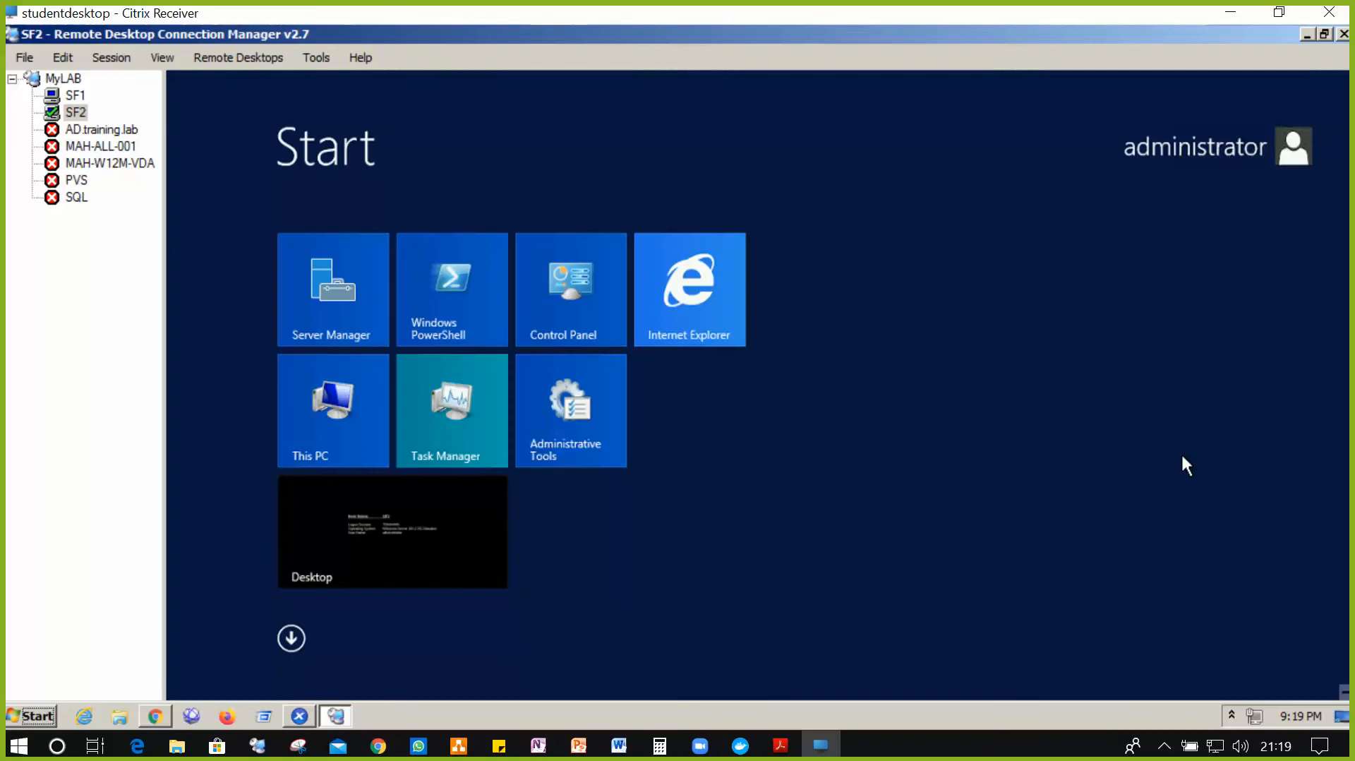
pyautogui.write('cmd')
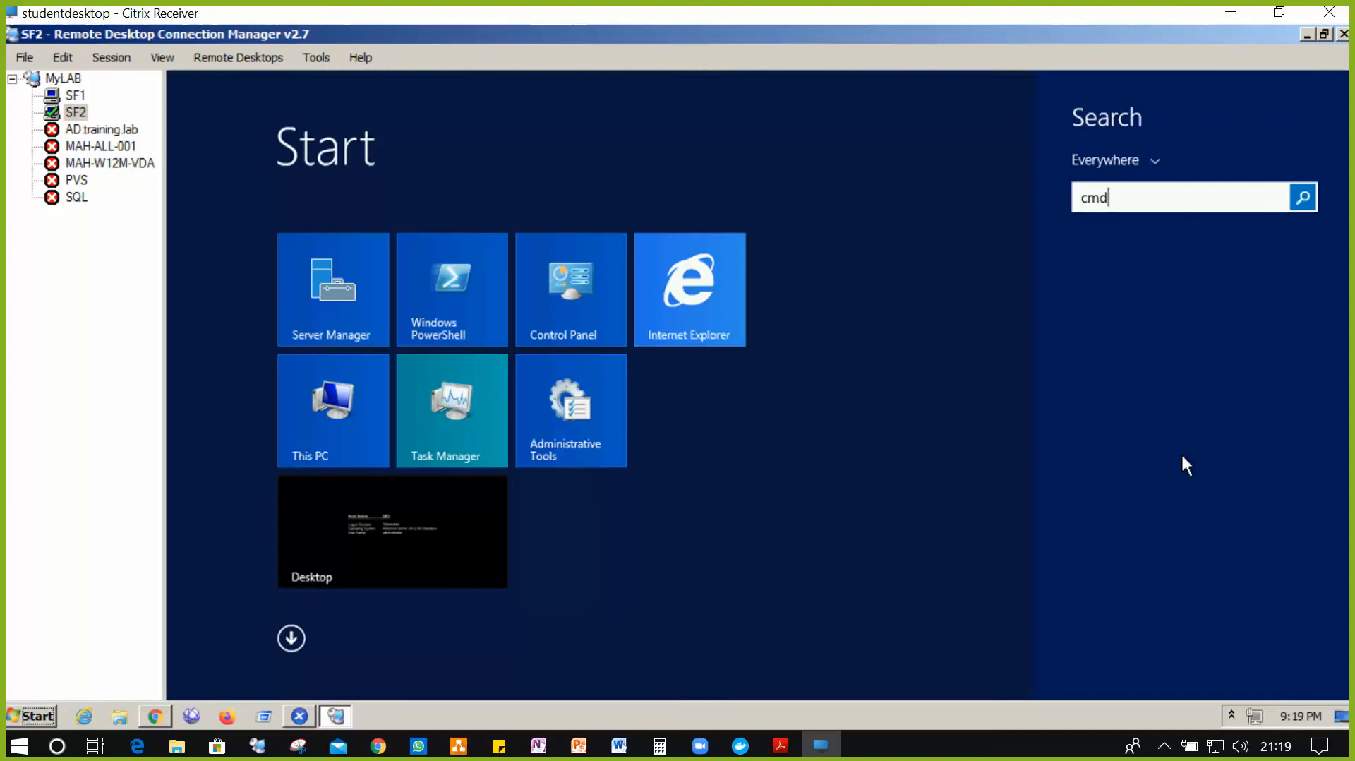
pyautogui.press('Escape')
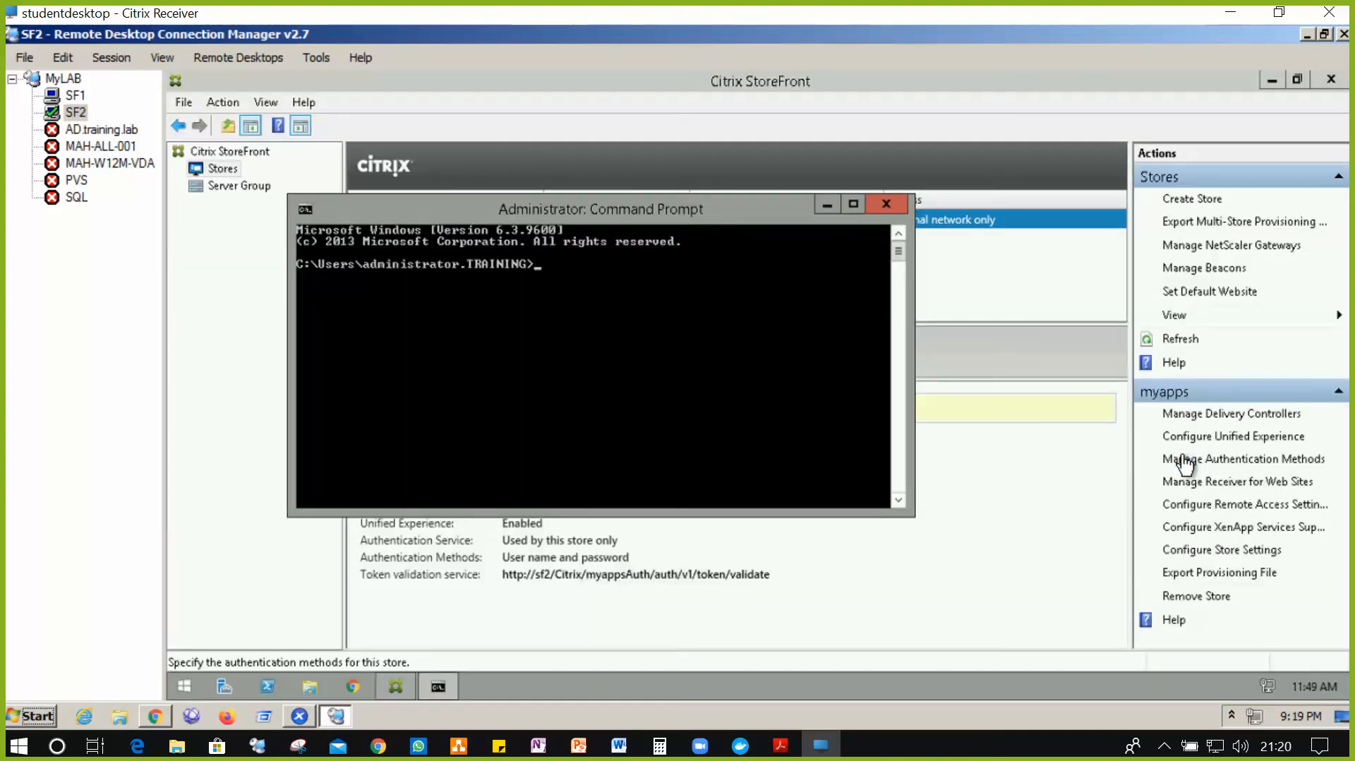
pyautogui.write('ipcinfig')
pyautogui.press('BackSpace')
pyautogui.press('BackSpace')
pyautogui.press('BackSpace')
pyautogui.press('BackSpace')
pyautogui.write('fig')
pyautogui.press('Return')
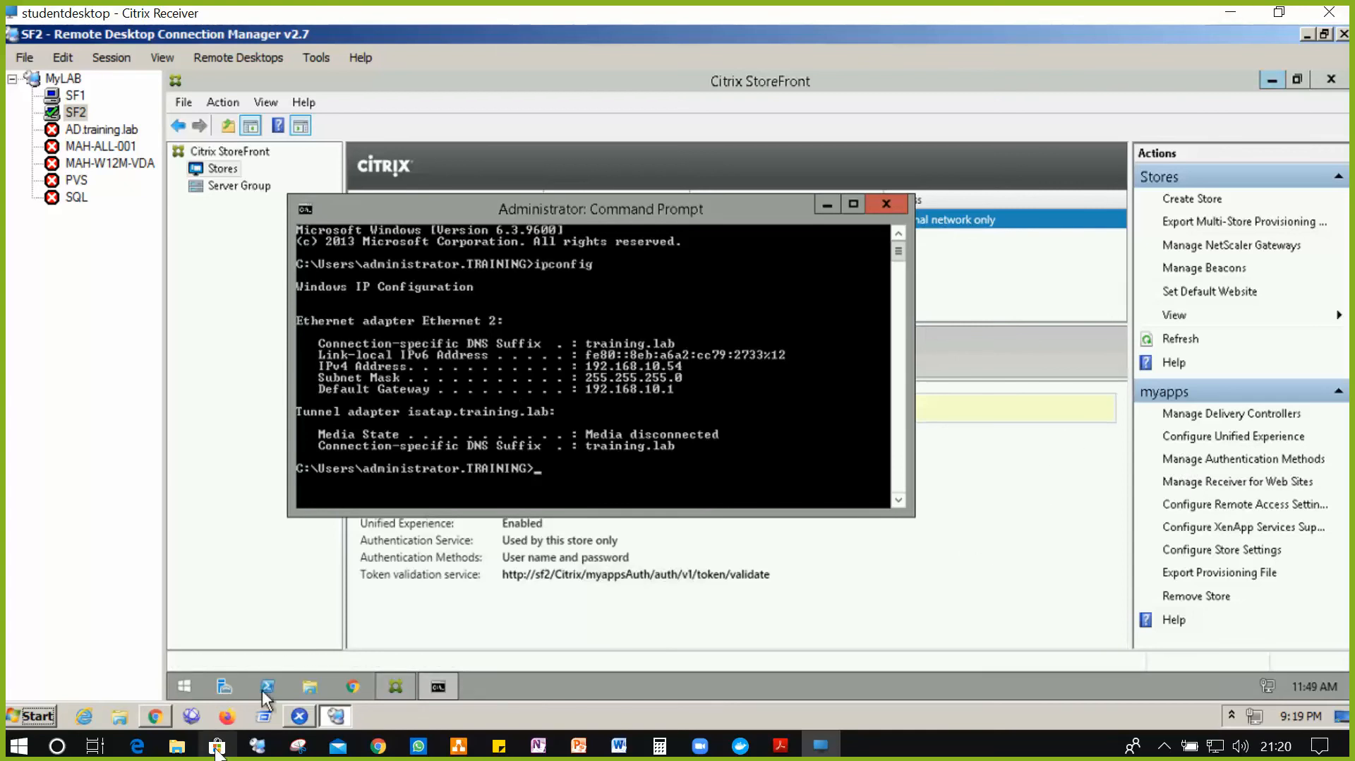
pyautogui.click(155, 716)
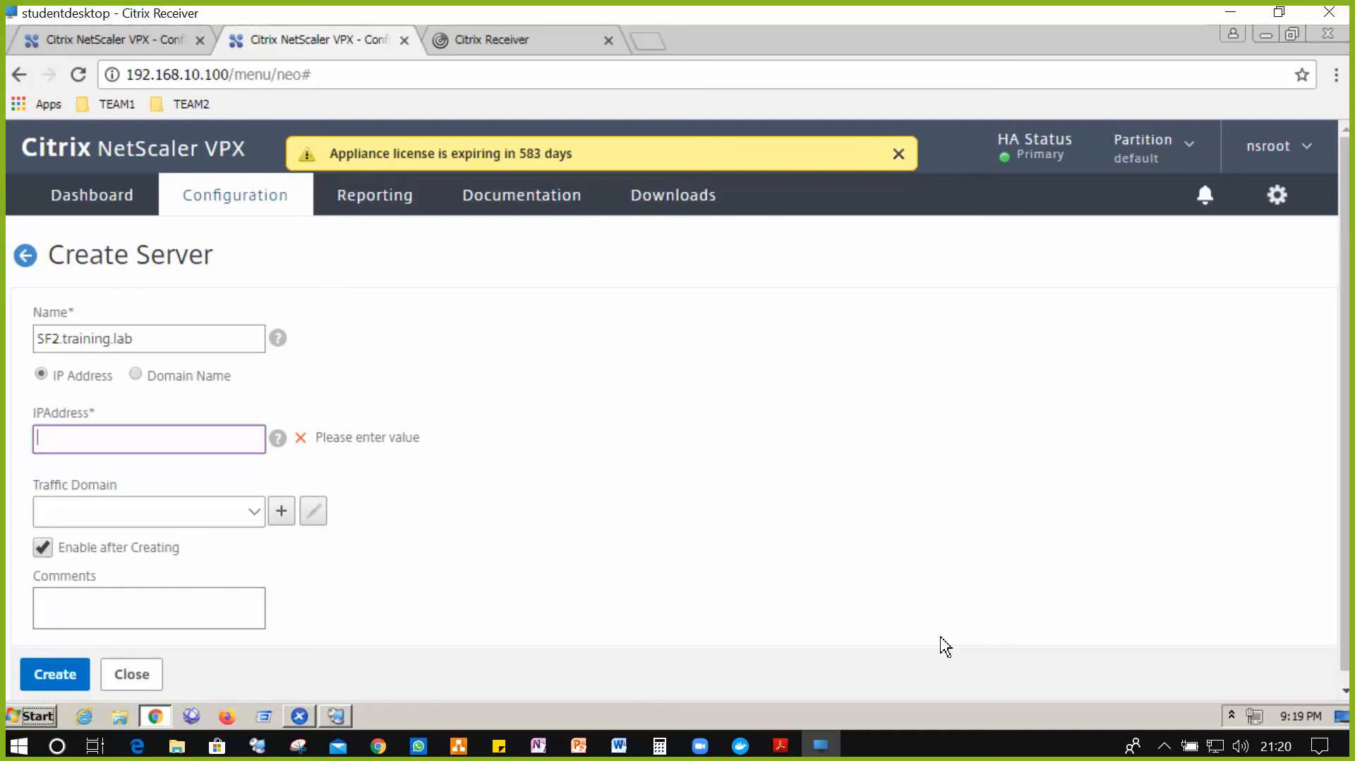
# - Enter IP 192.168.10.54 for SF2.training.lab and create the server
pyautogui.write('192.1')
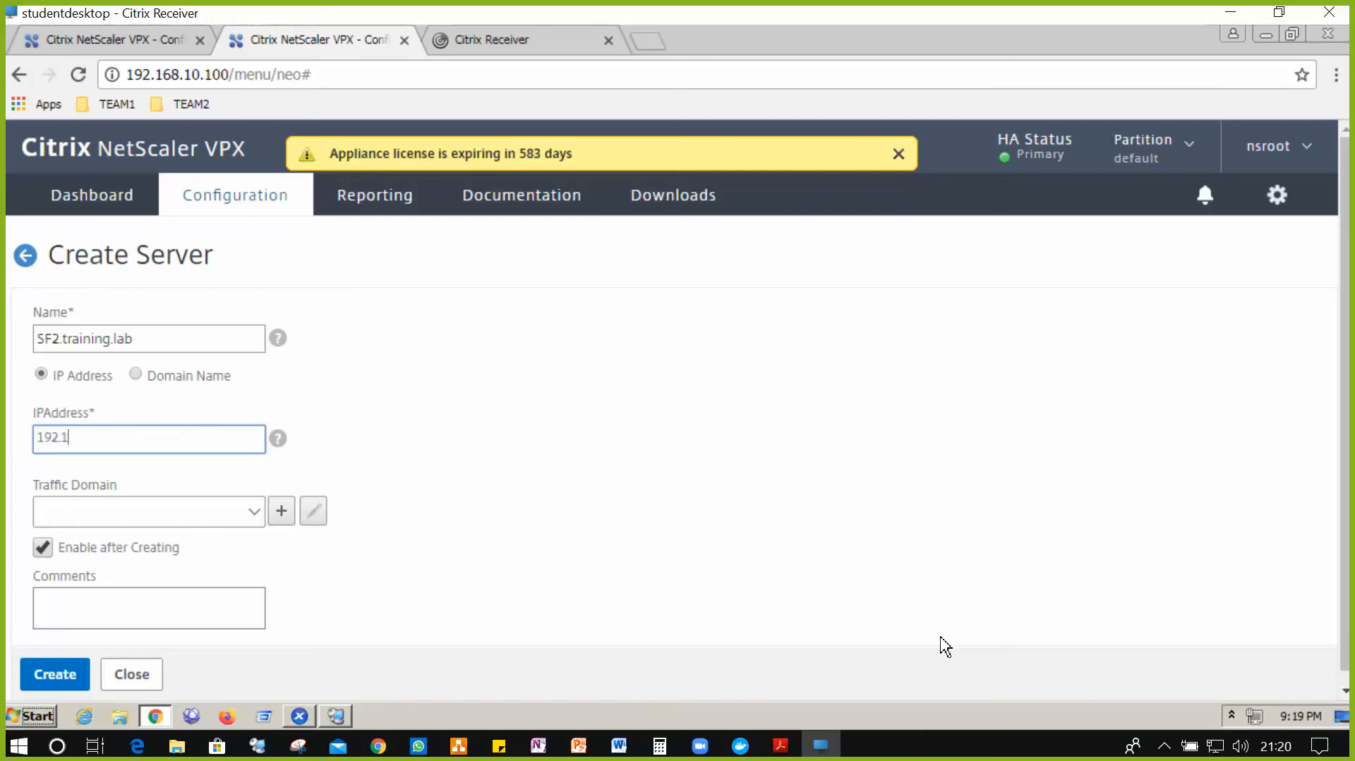
pyautogui.write('68.10.54')
pyautogui.click(63, 673)
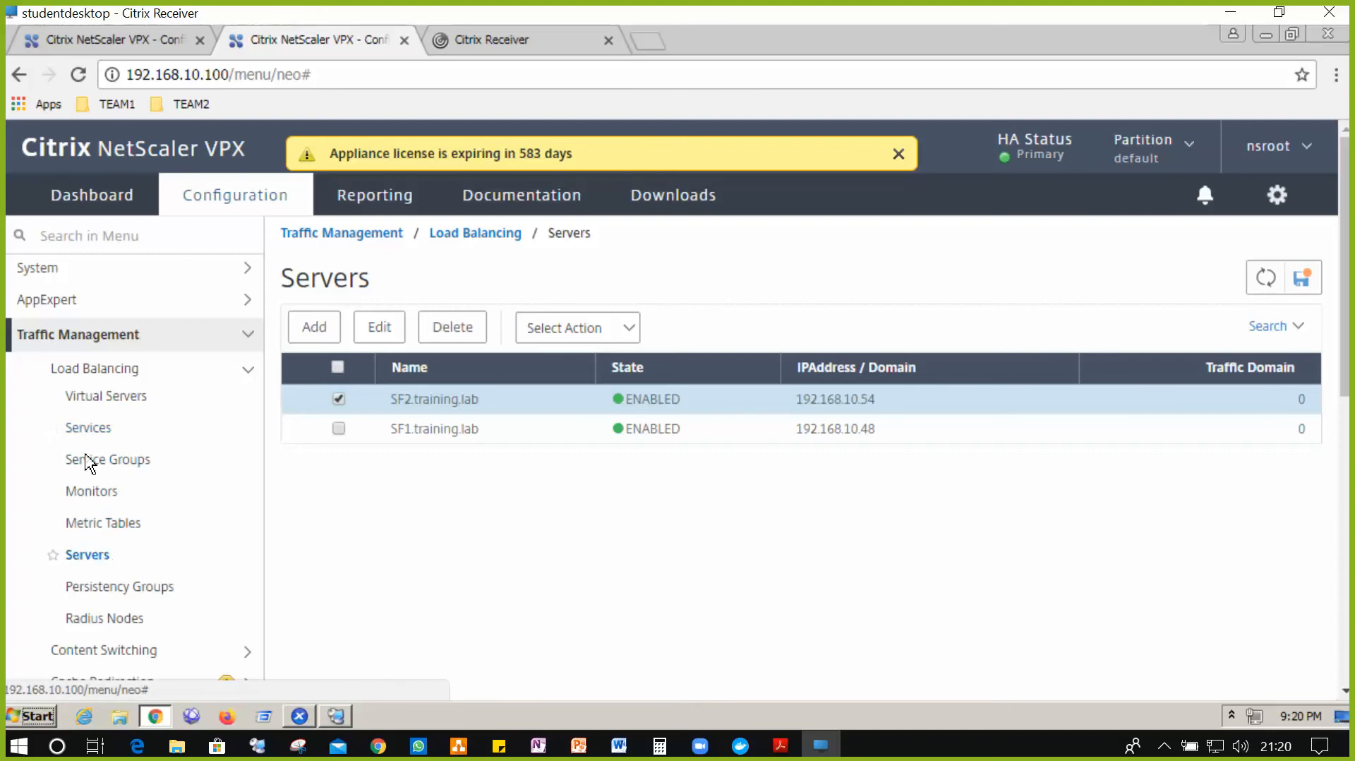
# - Add load balancing service svc_sf1 on existing server SF1.training.lab, HTTP port 80
pyautogui.click(96, 435)
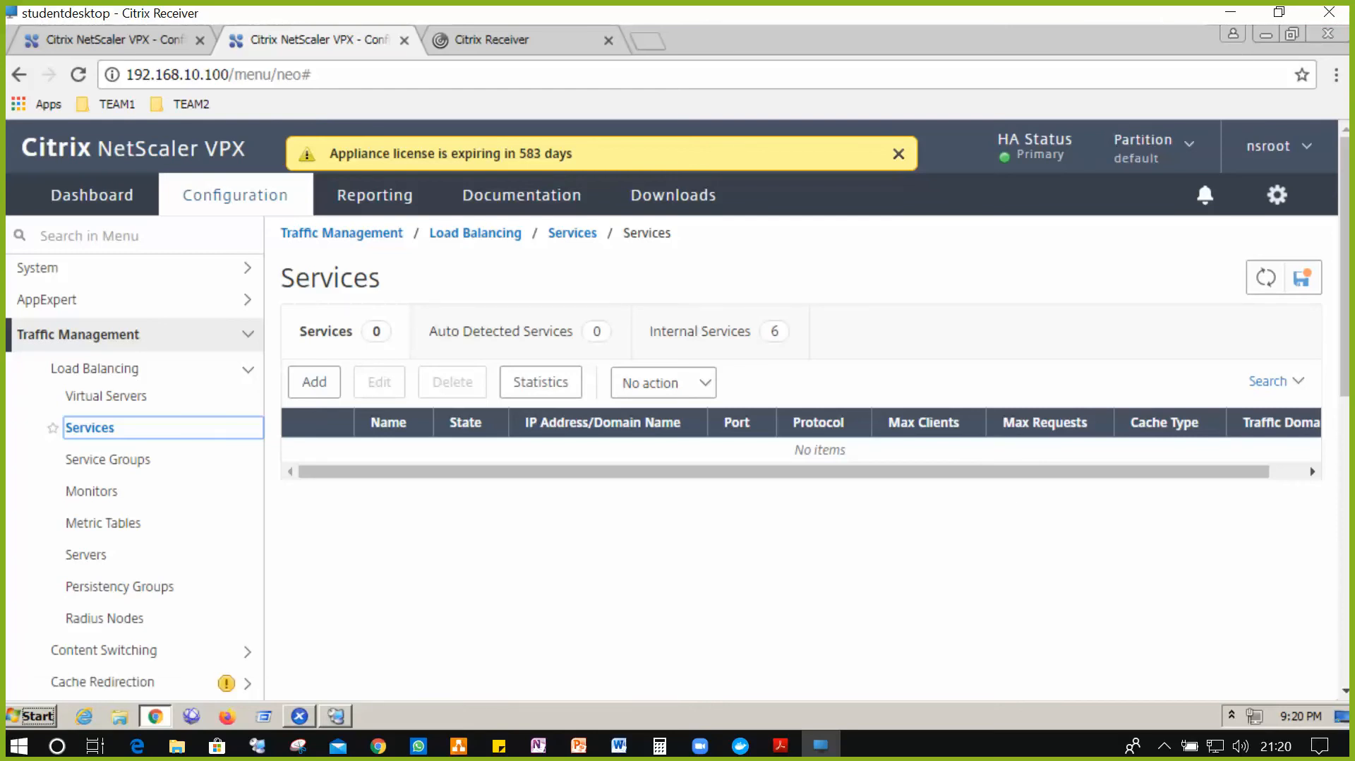
pyautogui.click(319, 389)
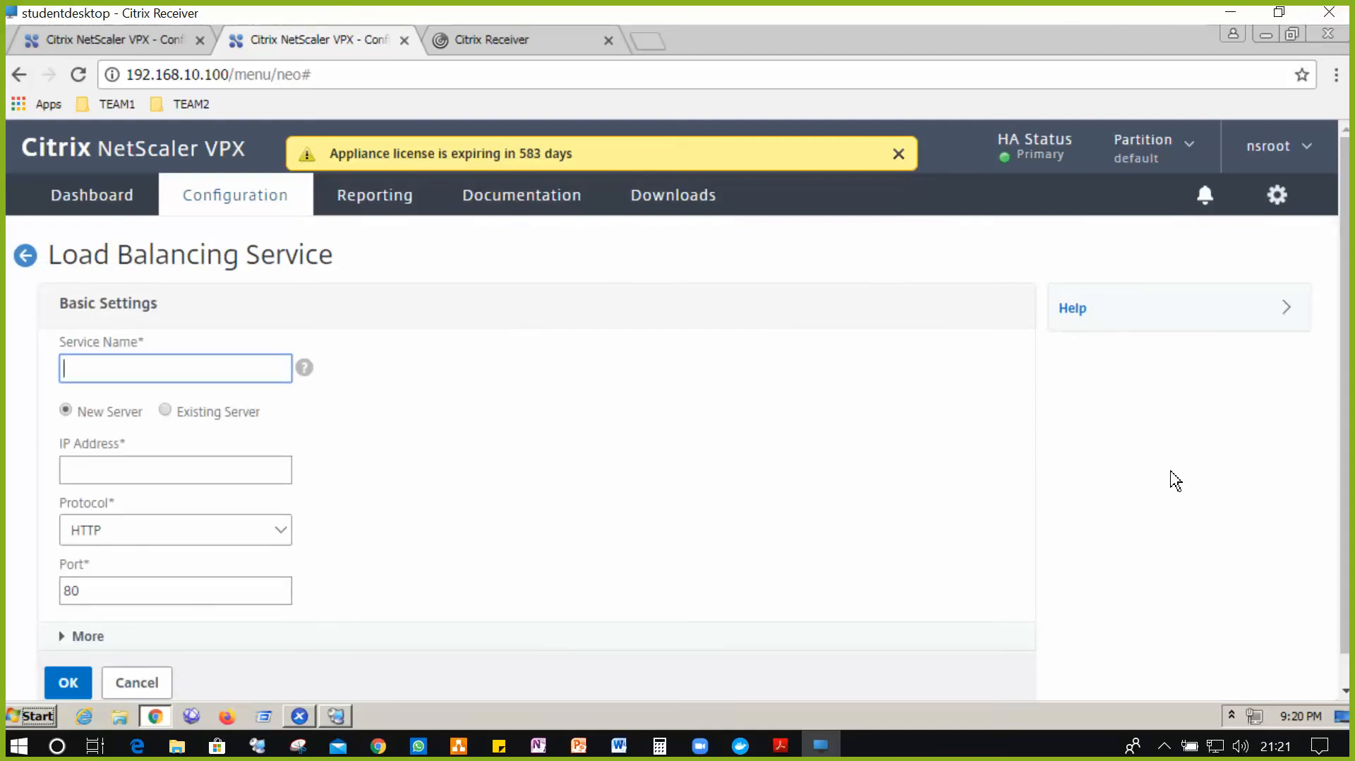
pyautogui.write('svc_sf1')
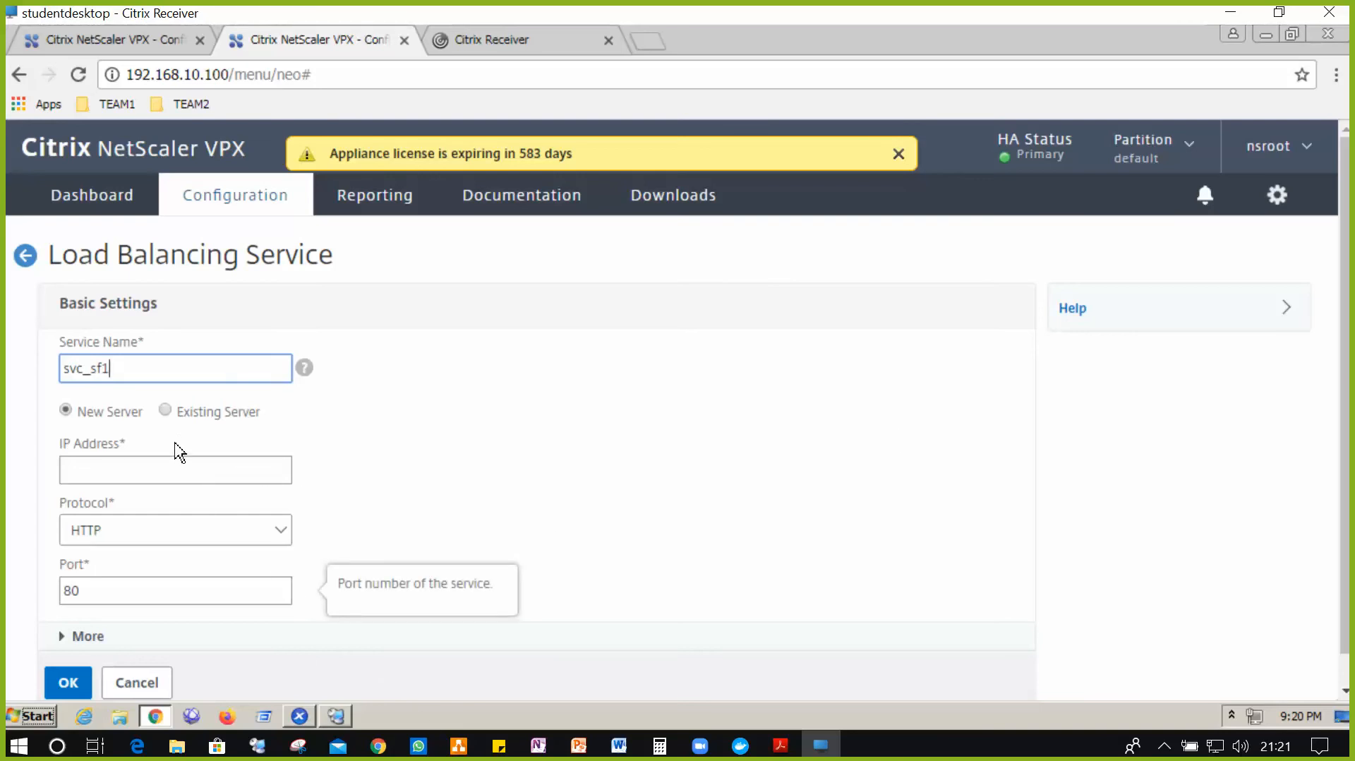
pyautogui.click(167, 412)
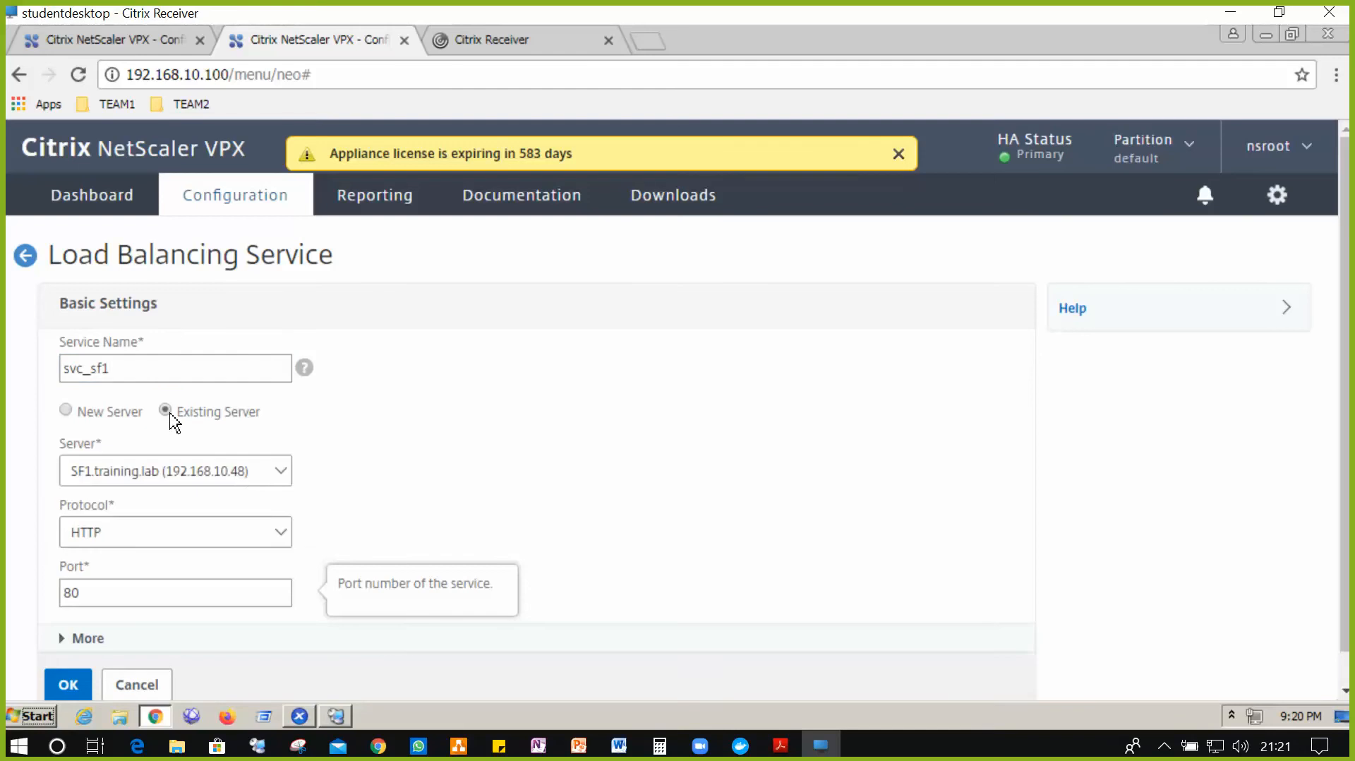
pyautogui.click(289, 486)
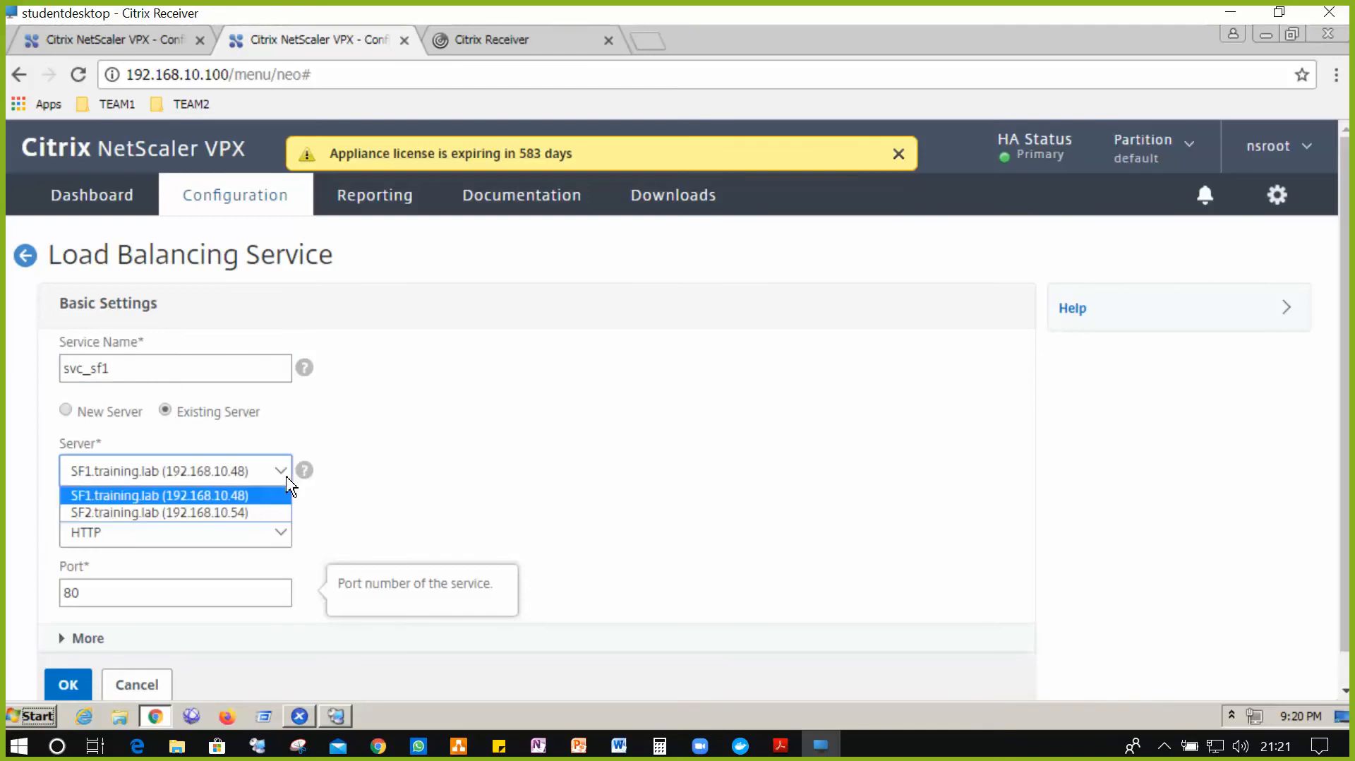
pyautogui.click(164, 502)
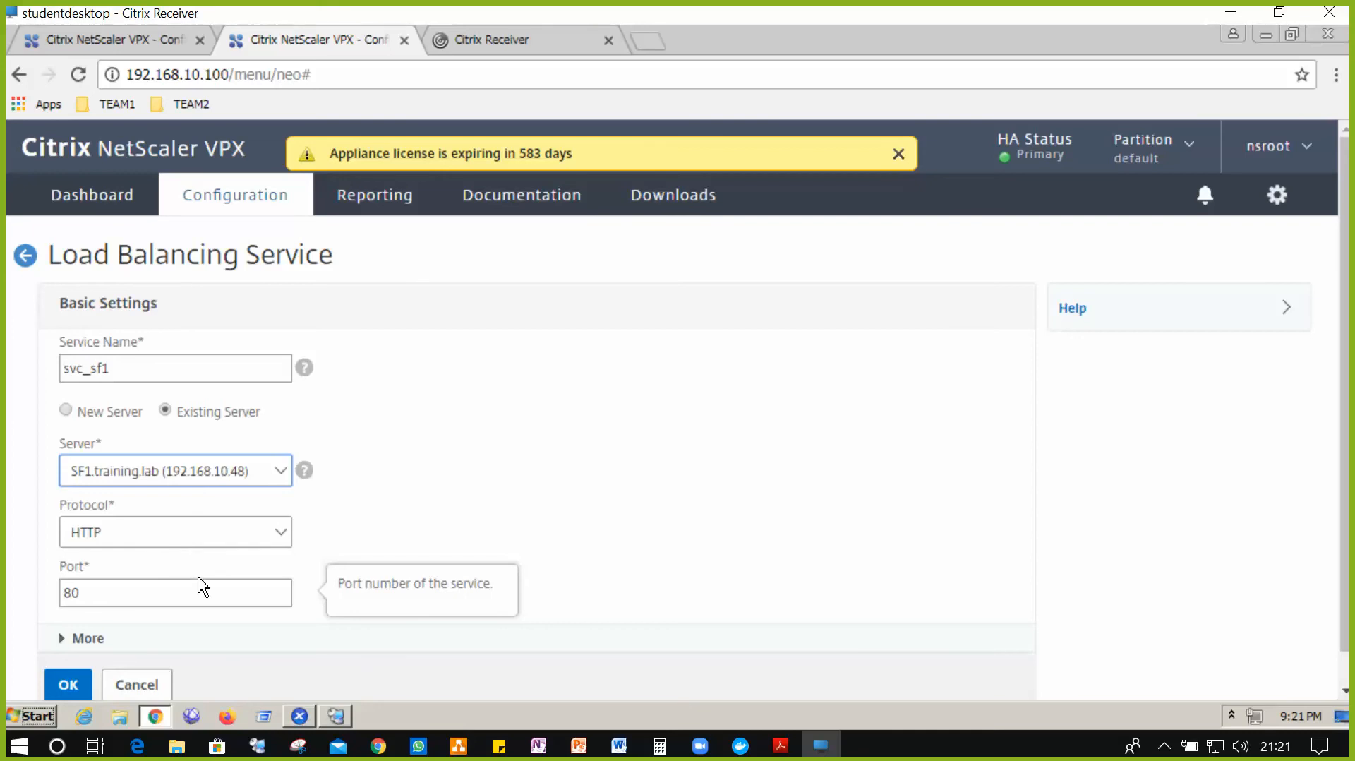
pyautogui.click(261, 537)
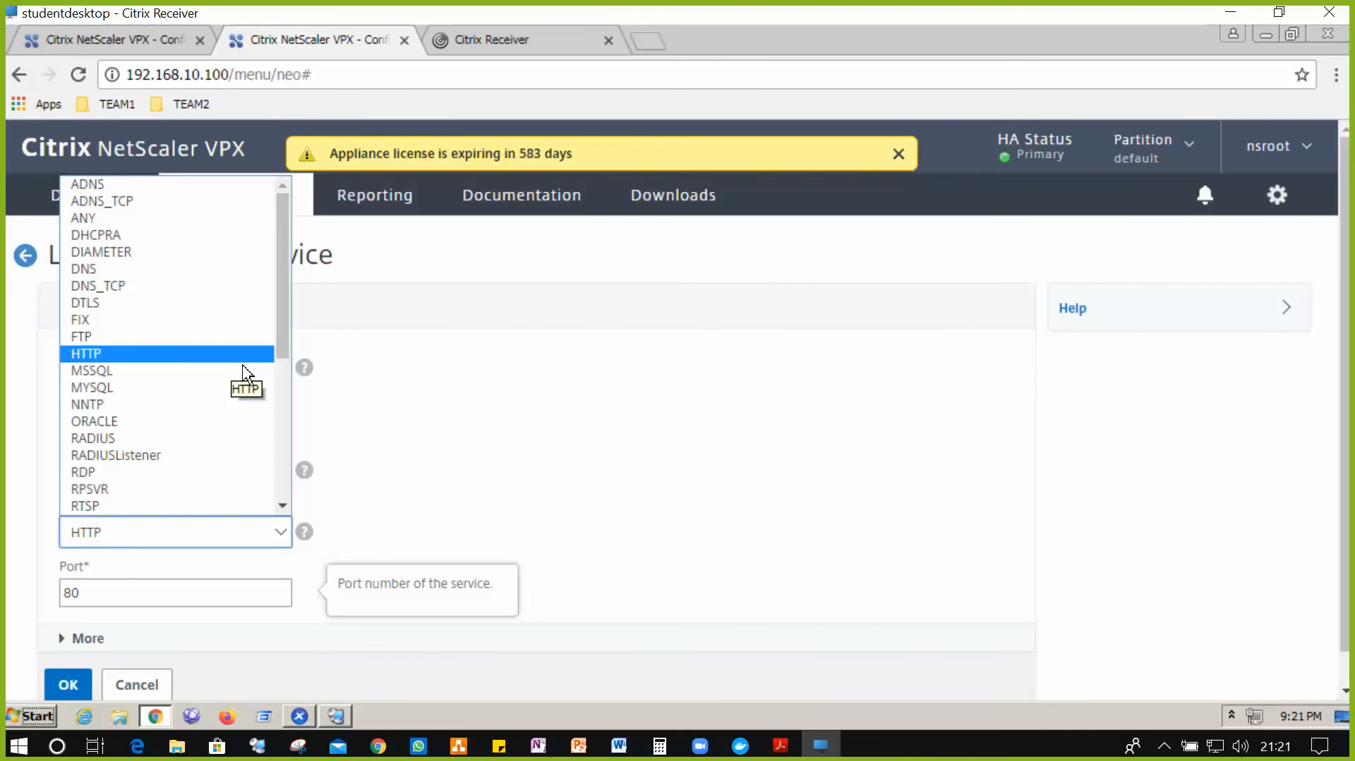
pyautogui.click(670, 471)
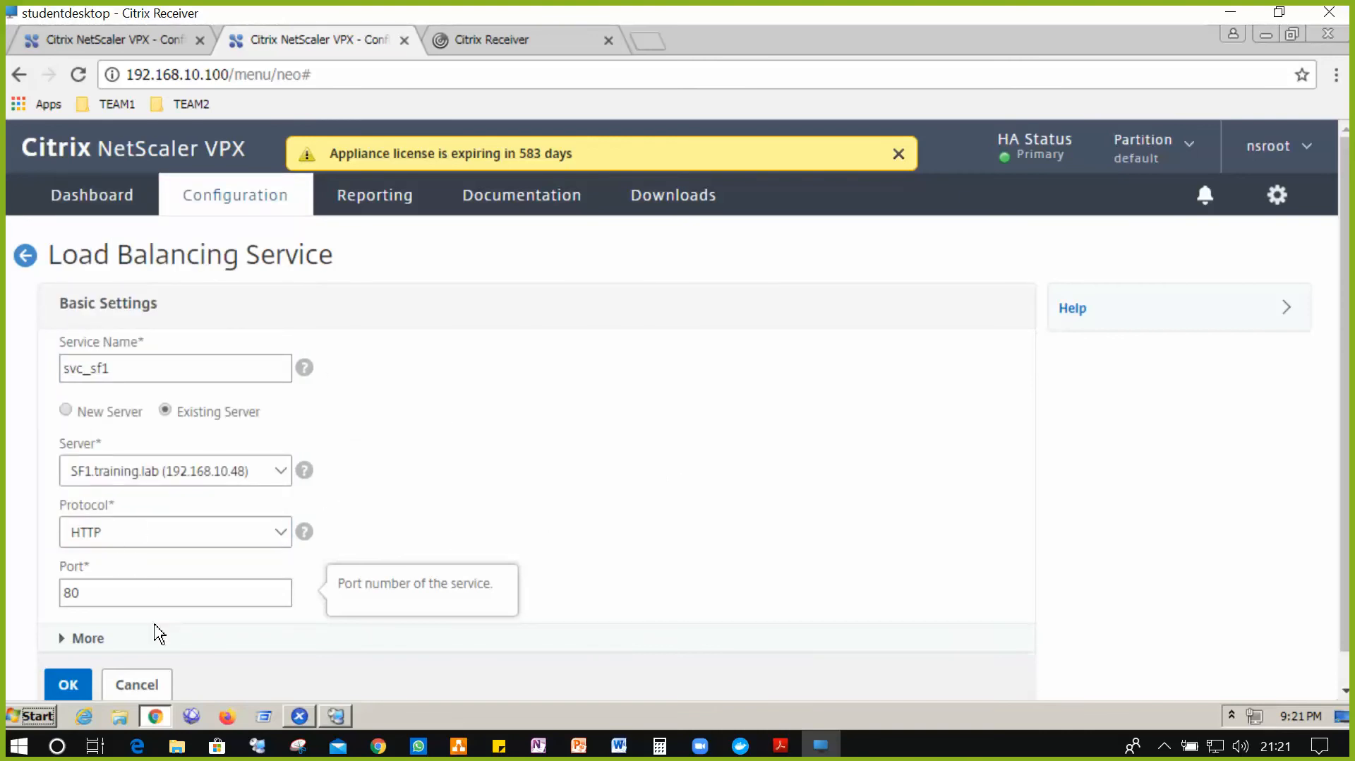
pyautogui.click(74, 685)
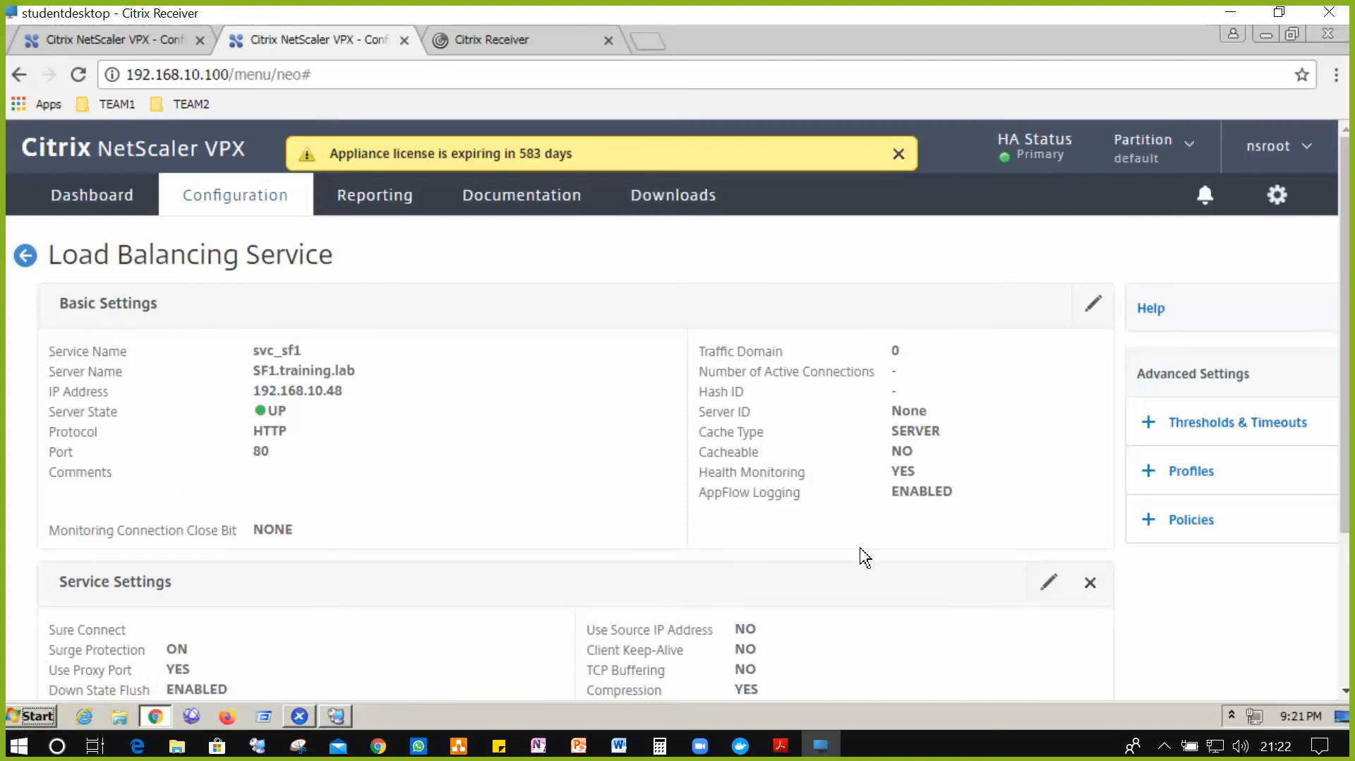
# - Open svc_sf1's monitor bindings and start a new monitor binding
pyautogui.scroll(-3, 888, 487)
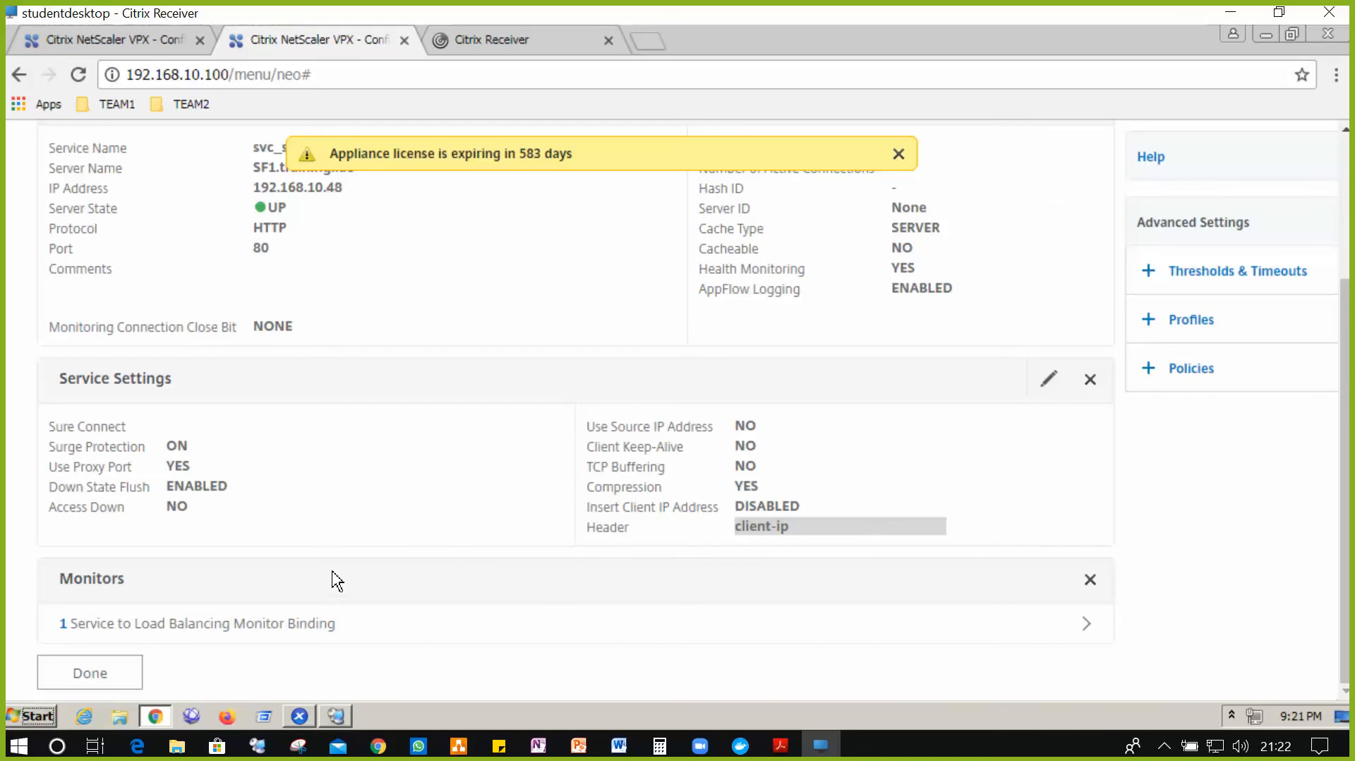
pyautogui.click(257, 639)
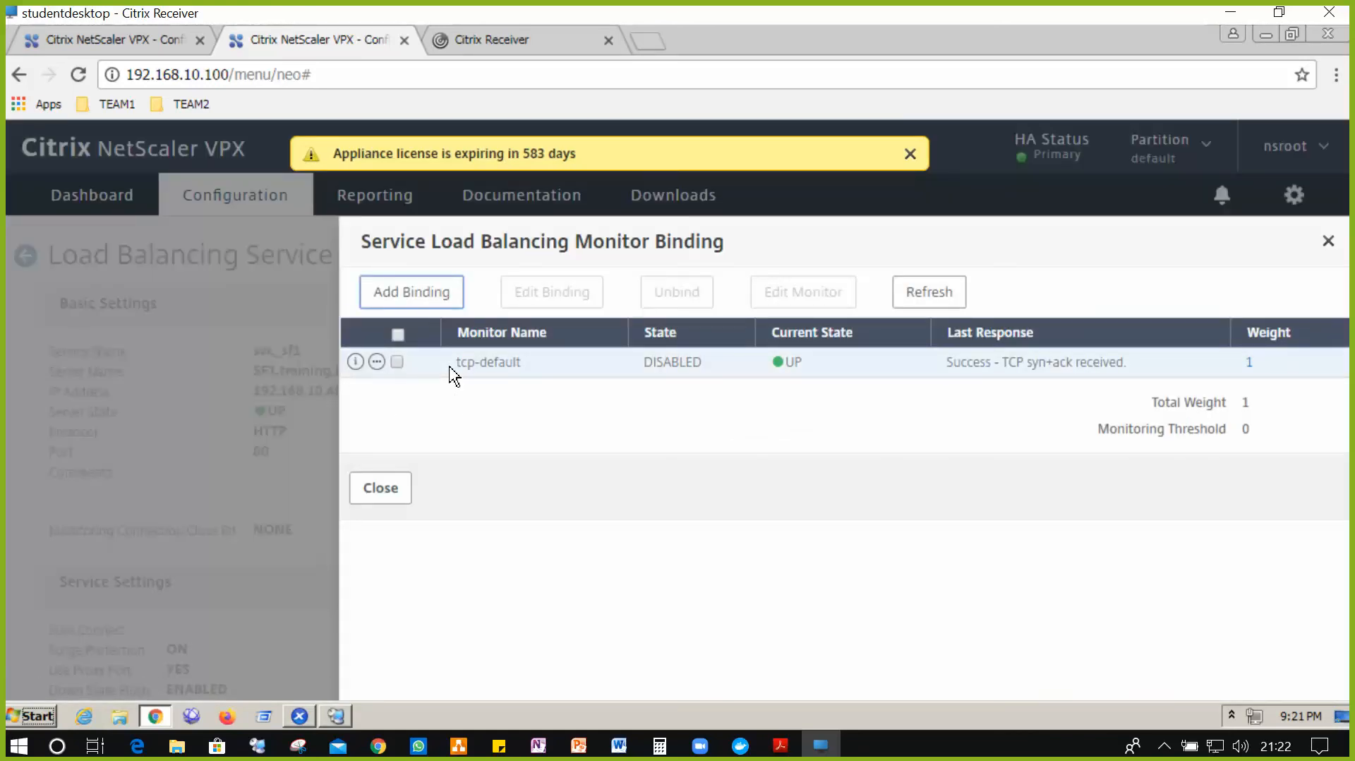
pyautogui.click(437, 304)
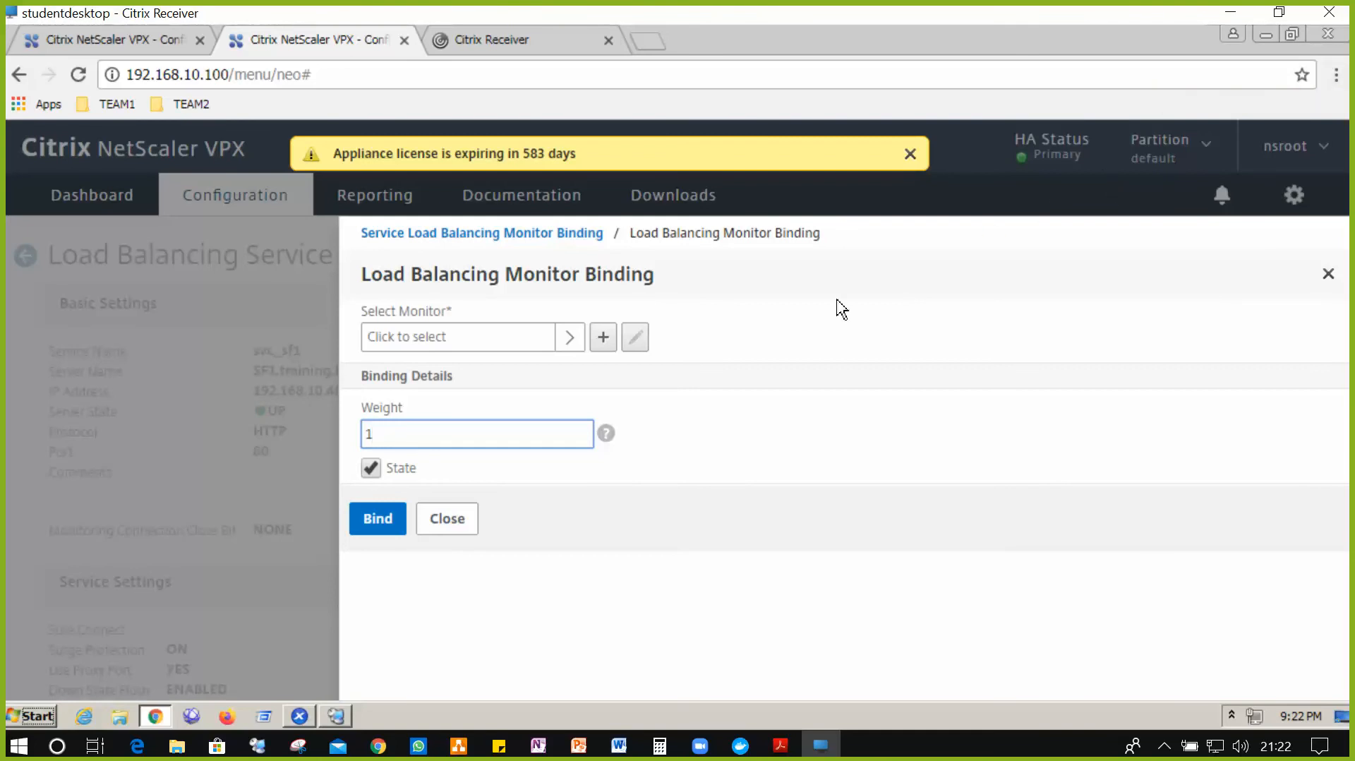
# - Choose the http-ecv monitor from the list of available monitors
pyautogui.click(573, 338)
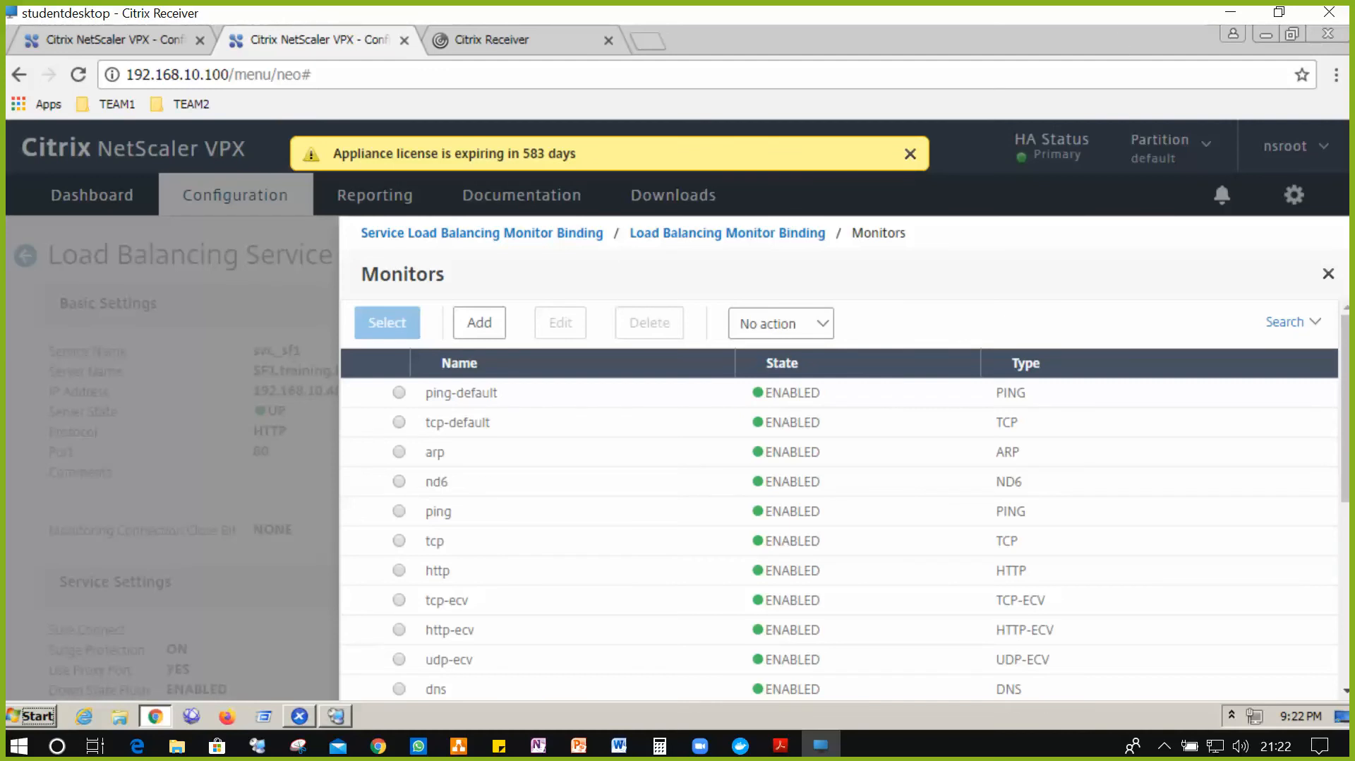
pyautogui.scroll(-2, 1016, 522)
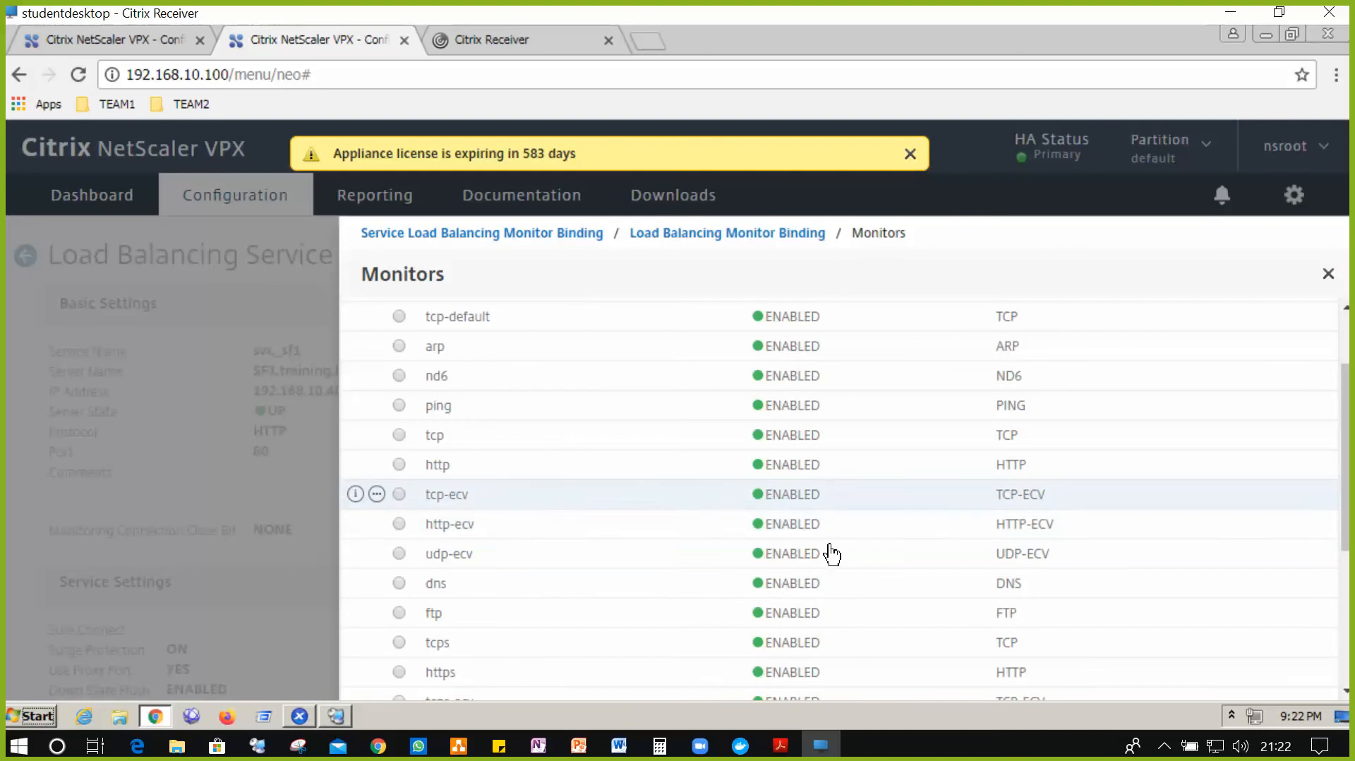
pyautogui.click(399, 526)
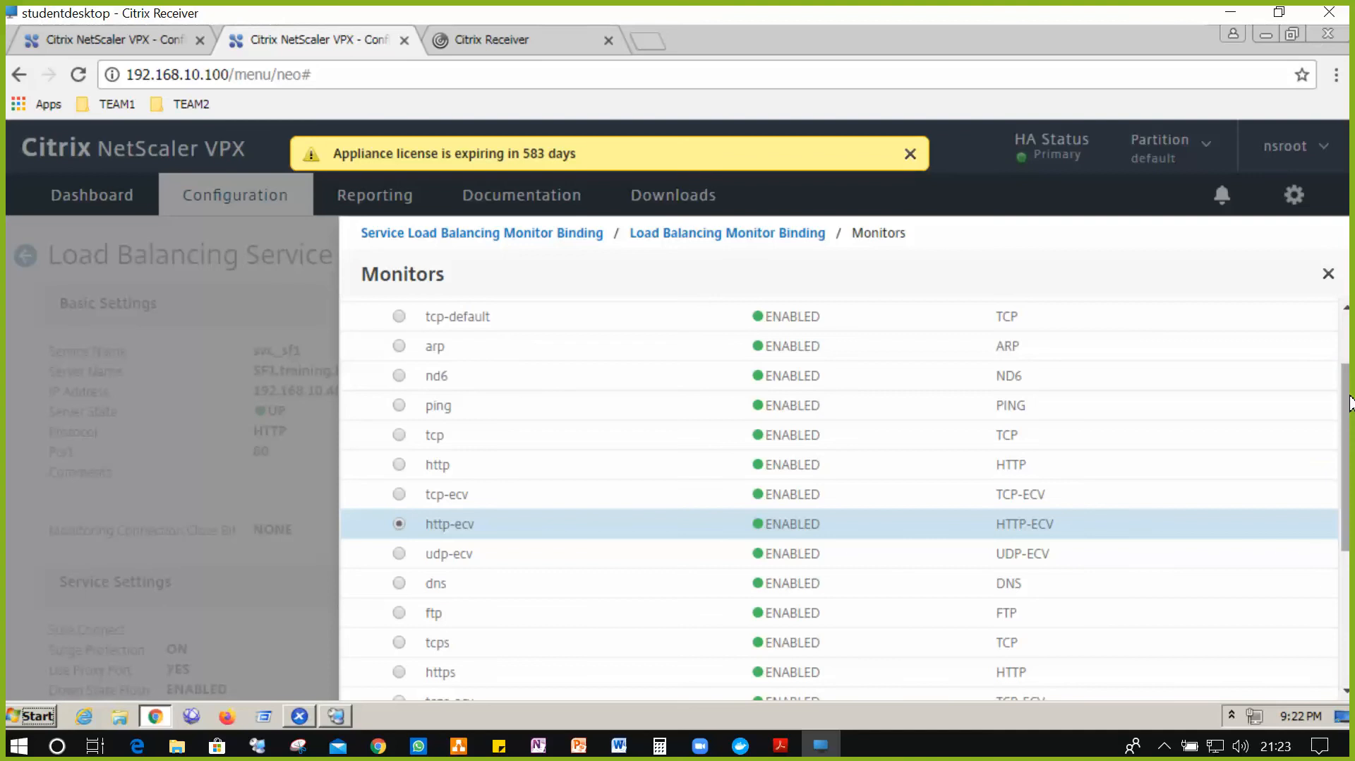
pyautogui.moveTo(1348, 402)
pyautogui.mouseDown()
pyautogui.moveTo(1351, 621)
pyautogui.moveTo(1348, 346)
pyautogui.moveTo(1349, 402)
pyautogui.mouseUp()
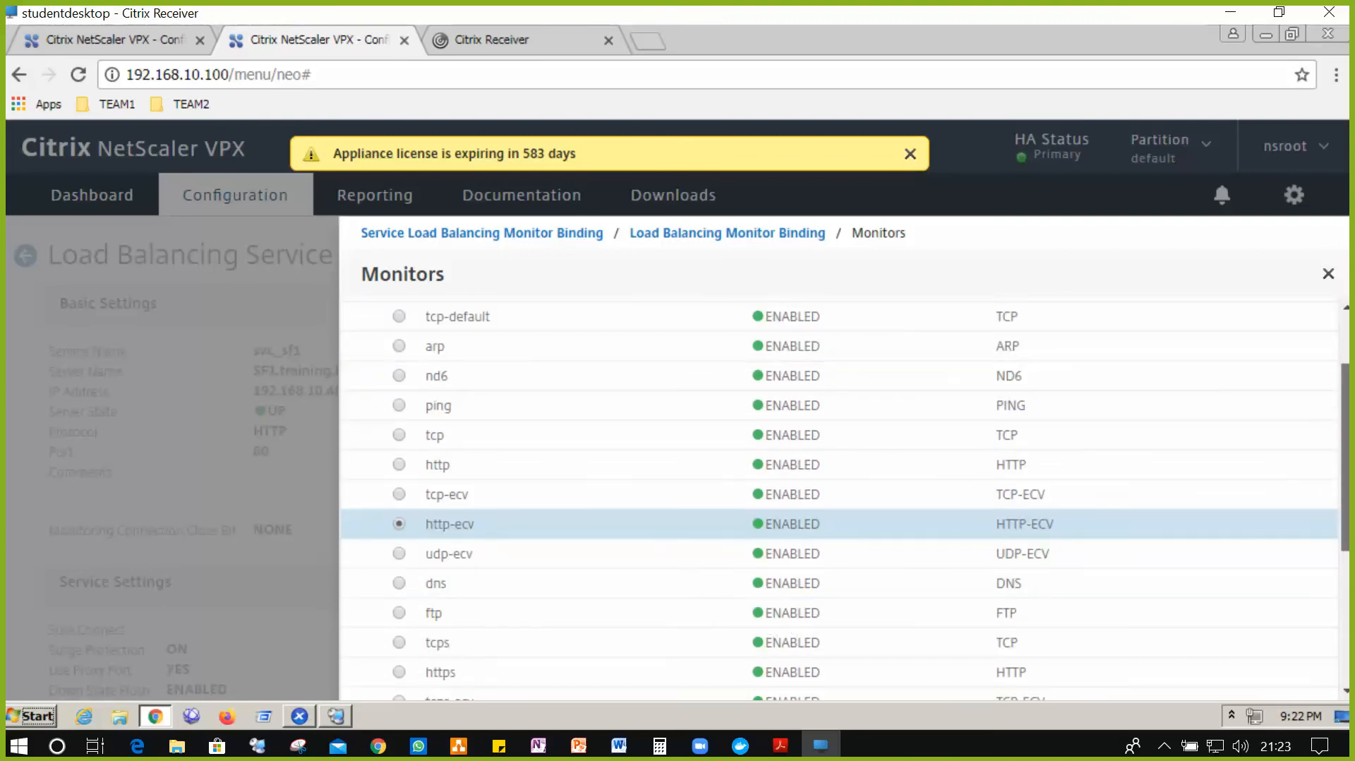
pyautogui.click(1330, 276)
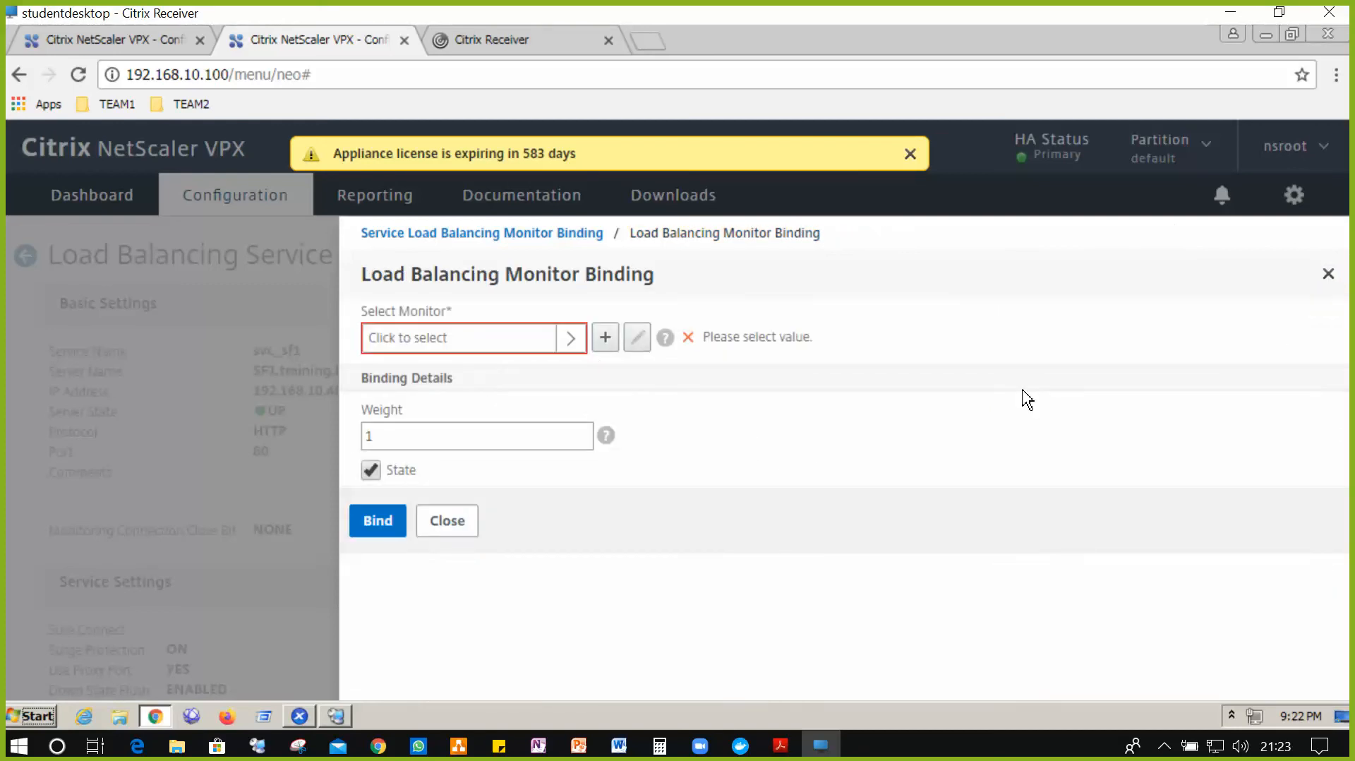
pyautogui.click(568, 339)
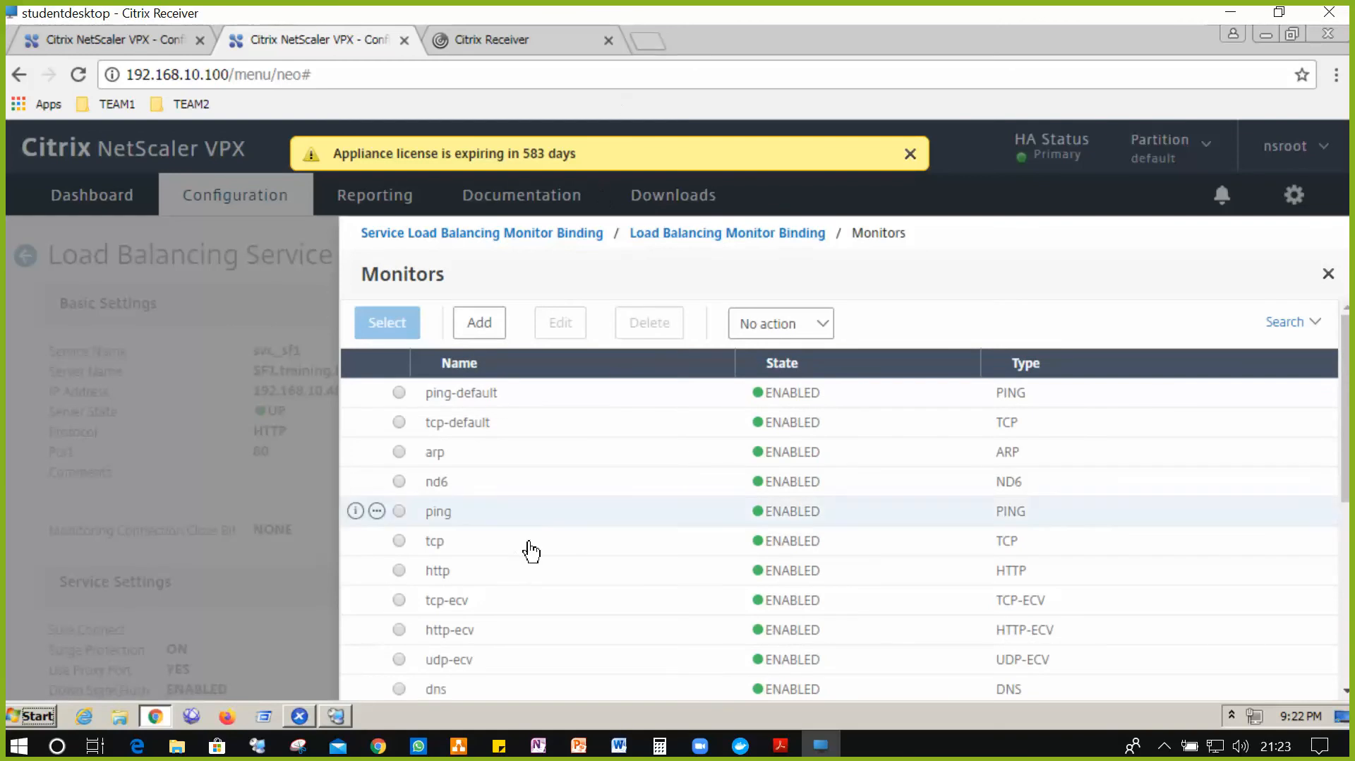
pyautogui.scroll(-5, 534, 548)
pyautogui.scroll(-2, 530, 548)
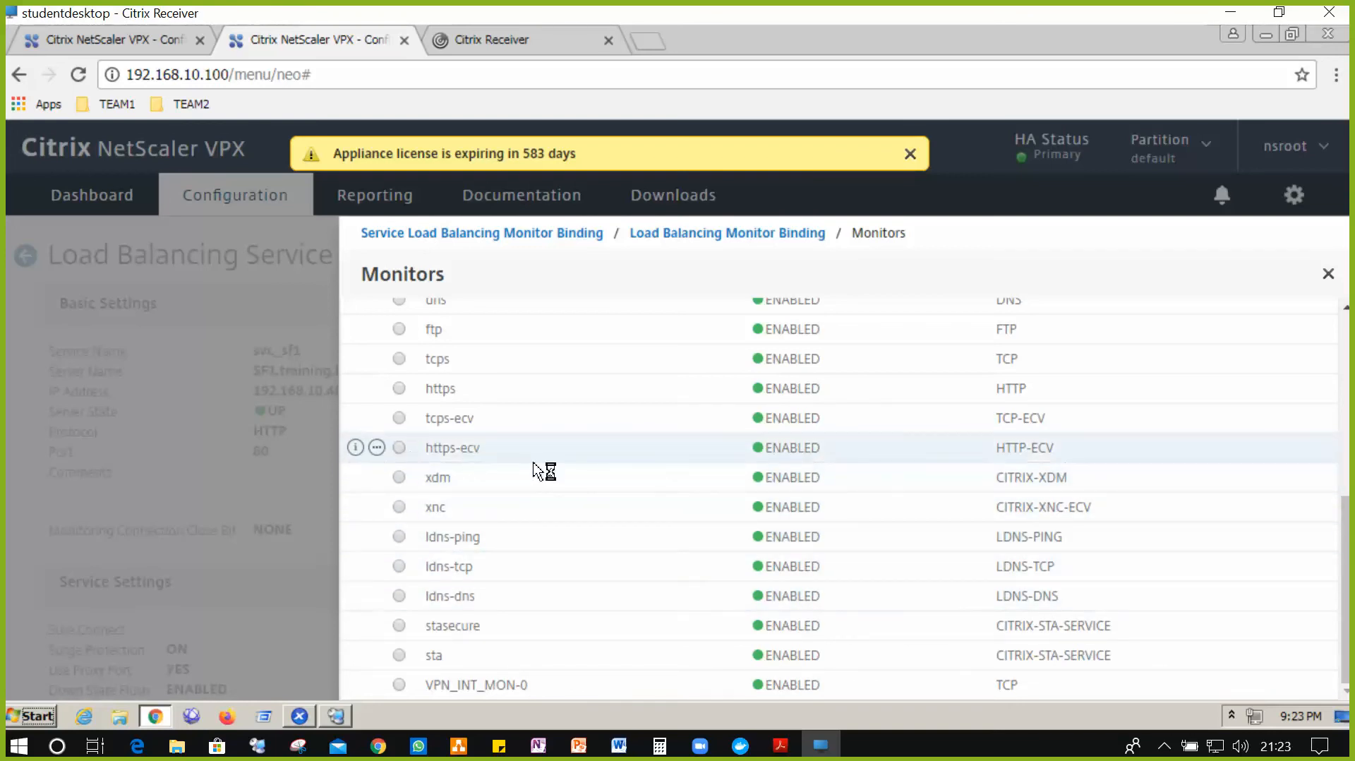
pyautogui.scroll(5, 544, 472)
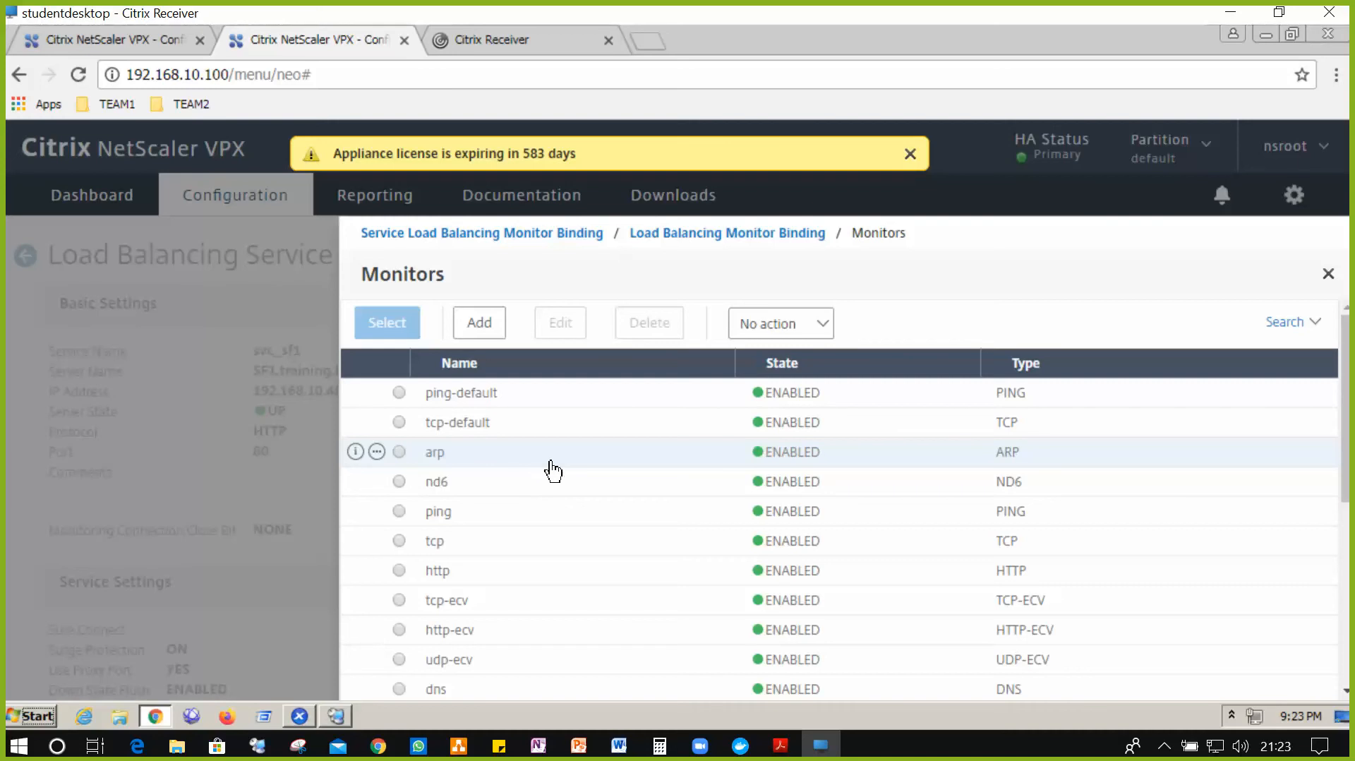
pyautogui.scroll(-3, 553, 472)
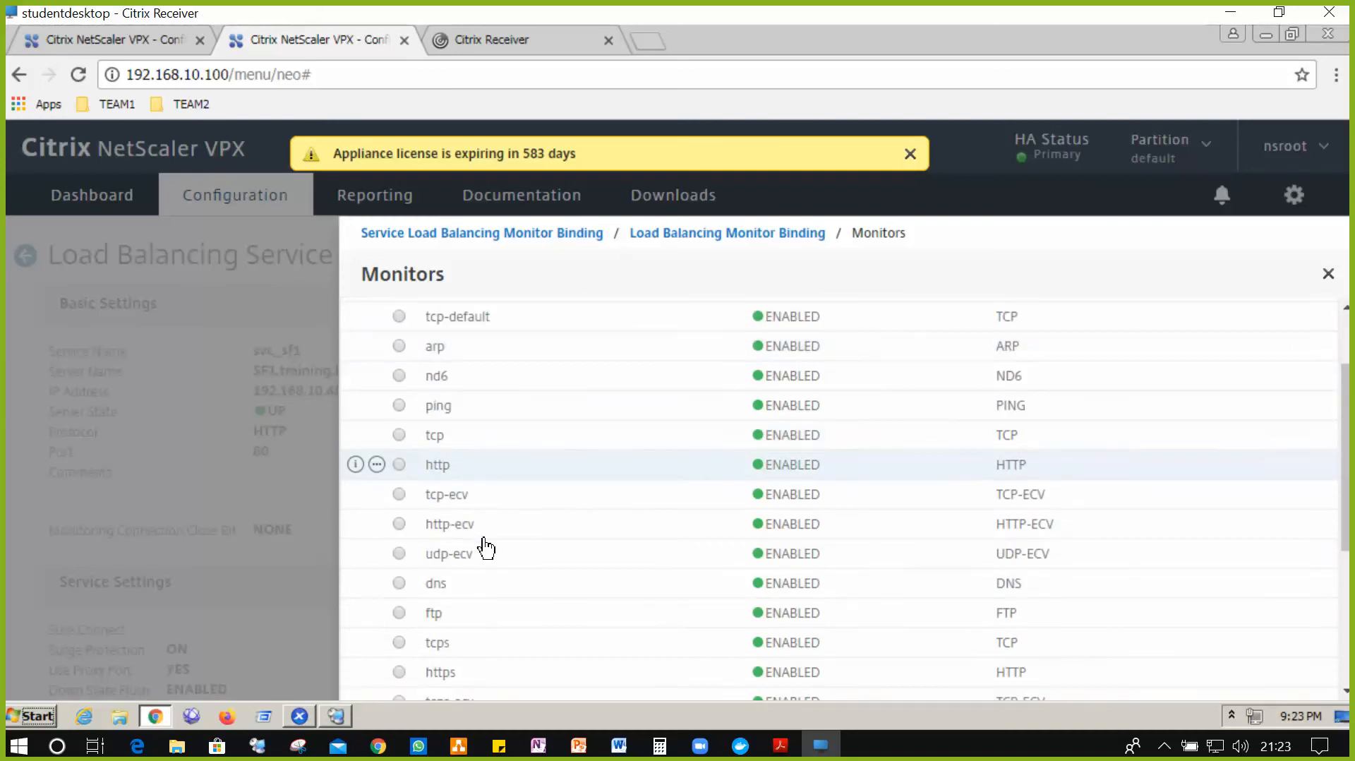
pyautogui.click(400, 524)
pyautogui.scroll(3, 599, 439)
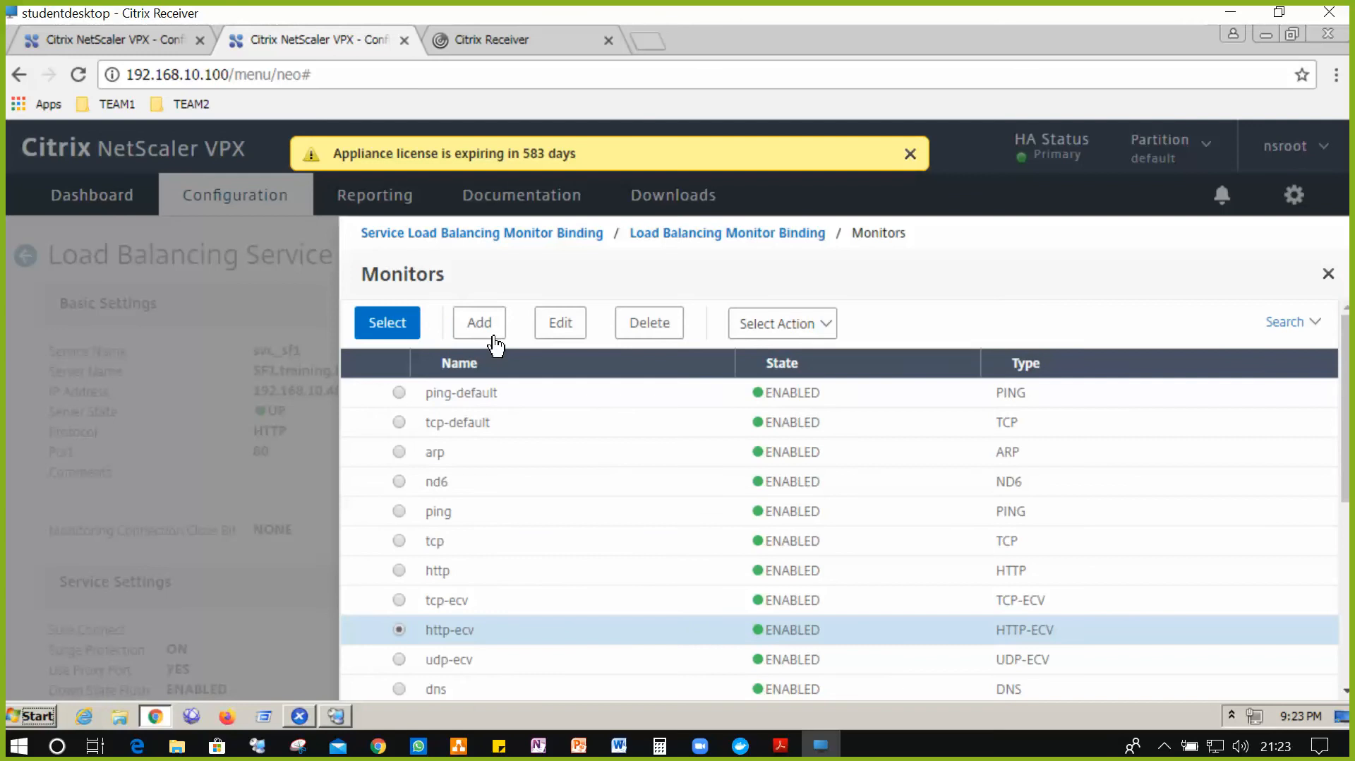
# - Try creating a monitor from http-ecv, dismiss the 'already exists' error, and abandon the form
pyautogui.click(493, 334)
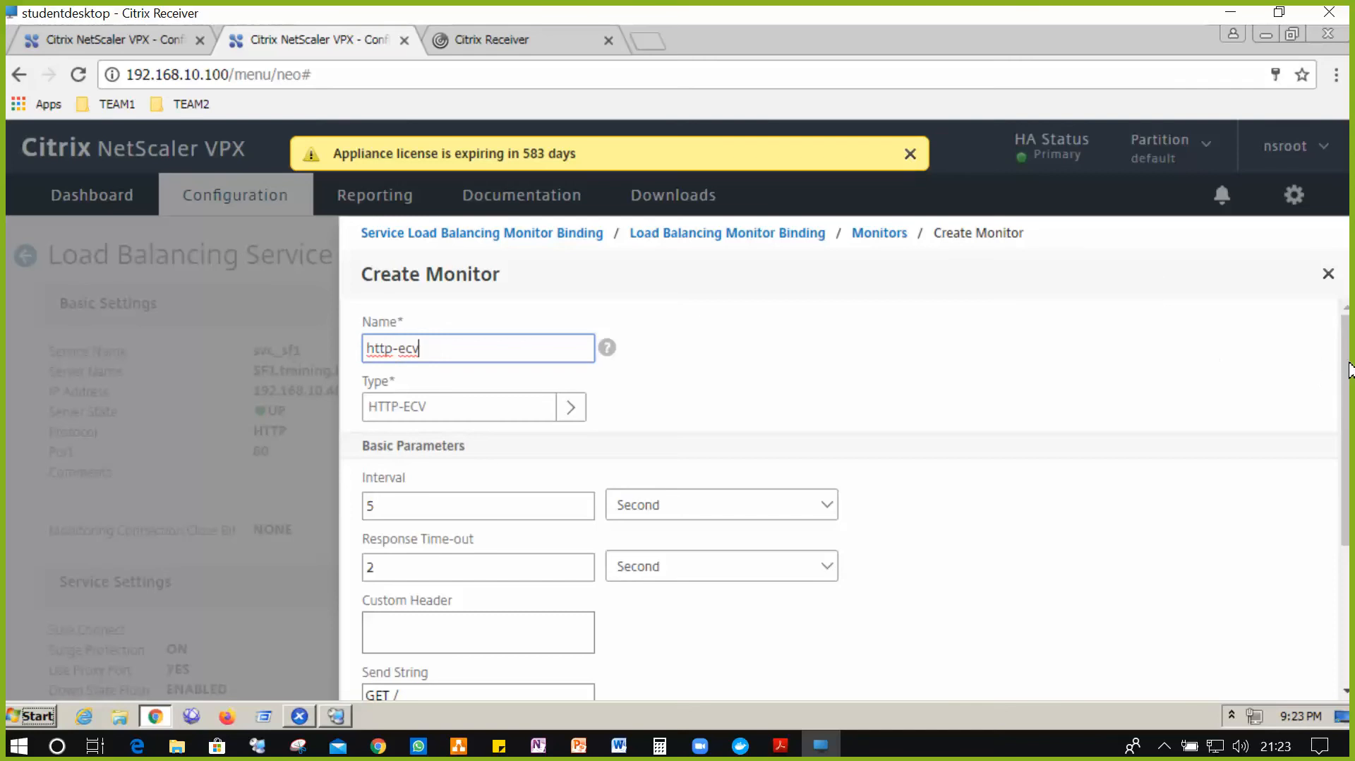
pyautogui.scroll(-2, 1348, 523)
pyautogui.scroll(-1, 1348, 524)
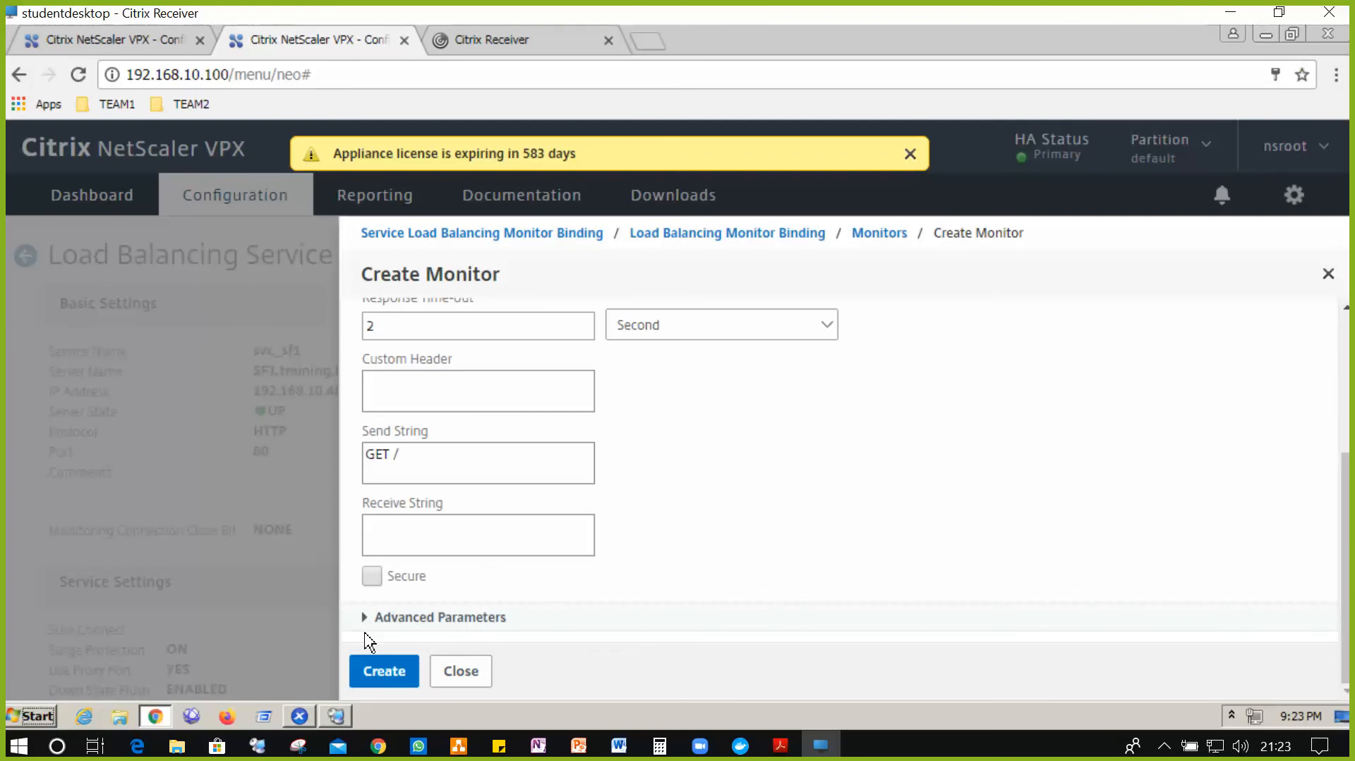
pyautogui.click(379, 681)
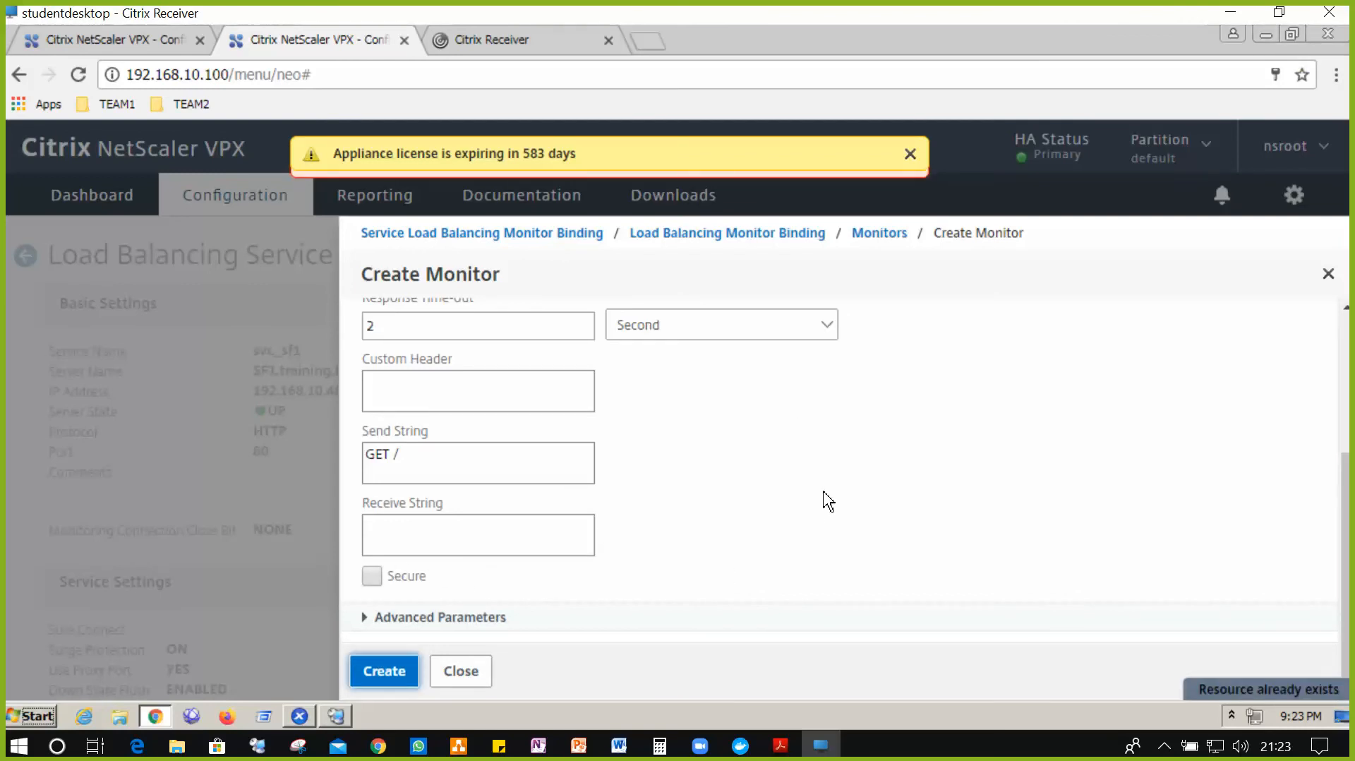
pyautogui.click(910, 154)
pyautogui.click(912, 154)
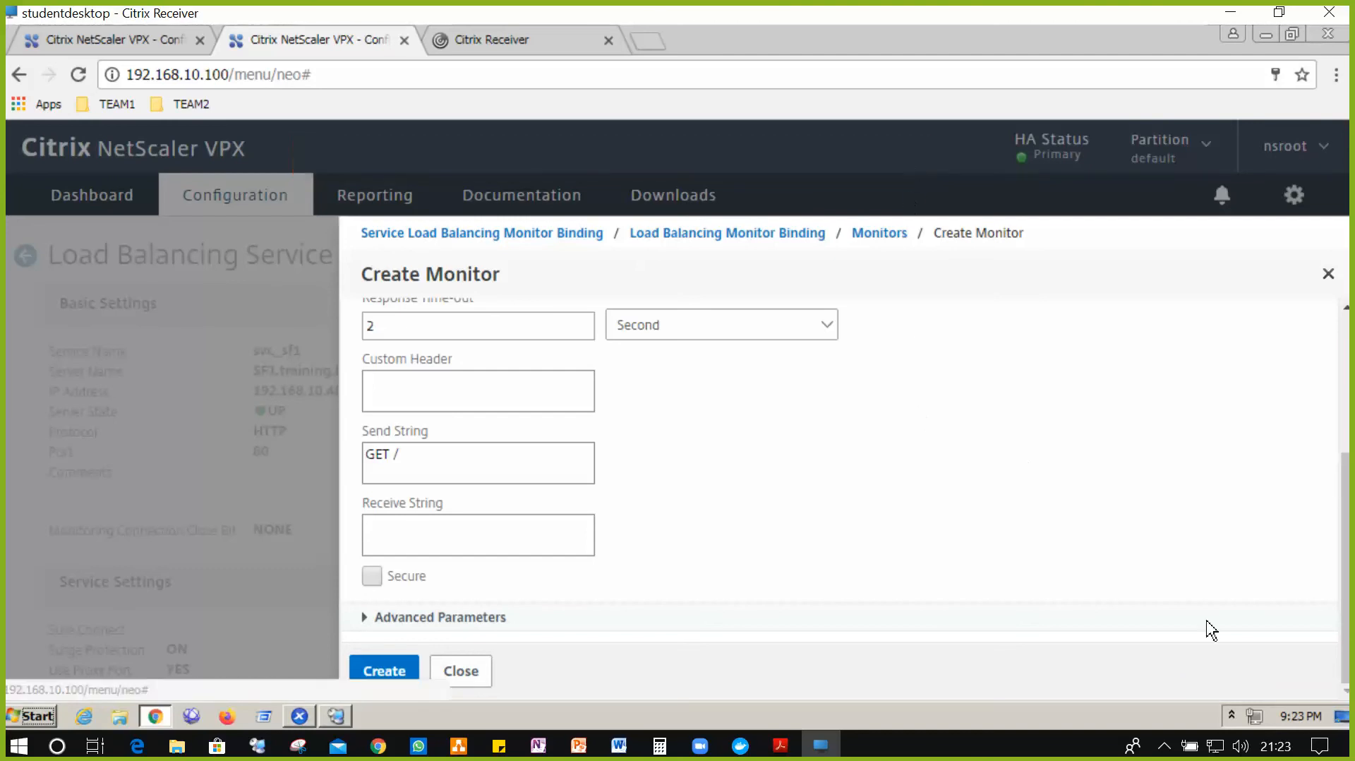
pyautogui.click(1328, 274)
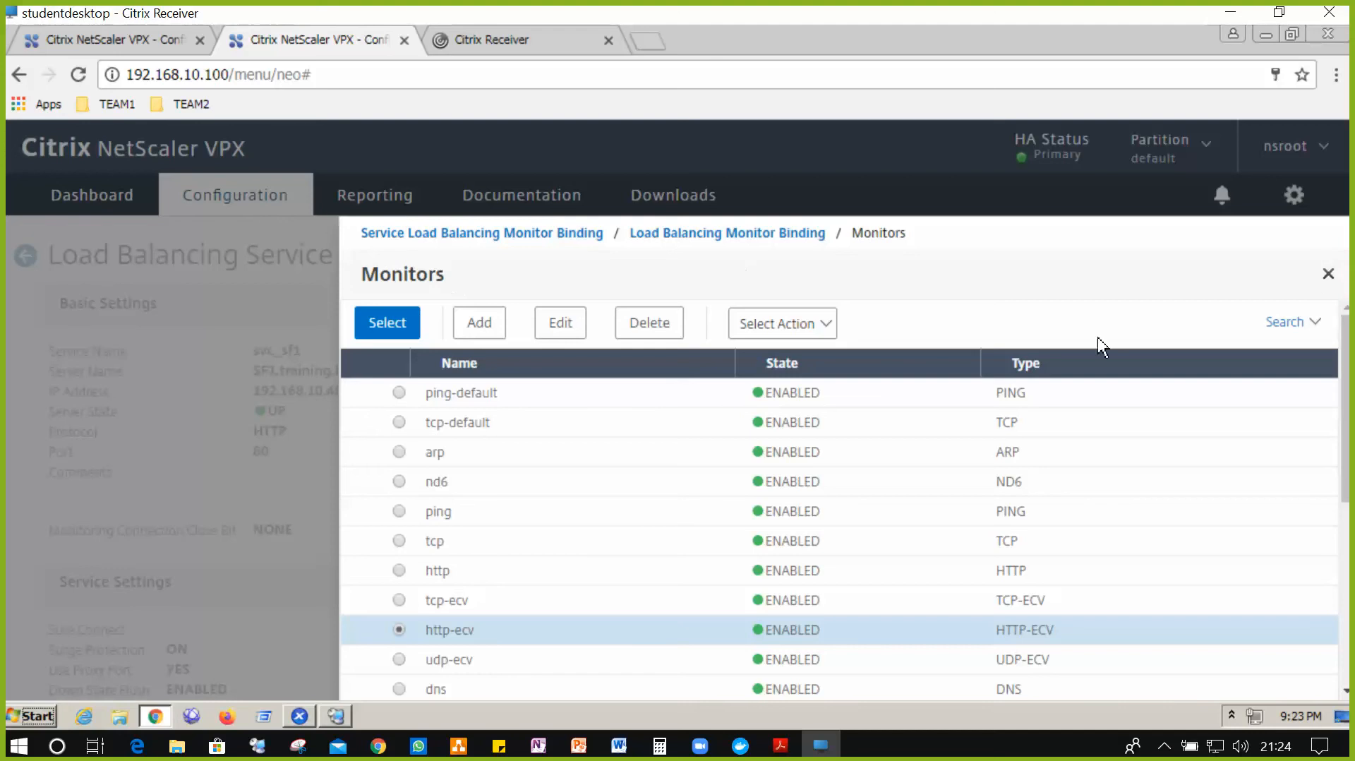
# - Select http-ecv, bind it to svc_sf1, and close the monitor binding list
pyautogui.click(1330, 276)
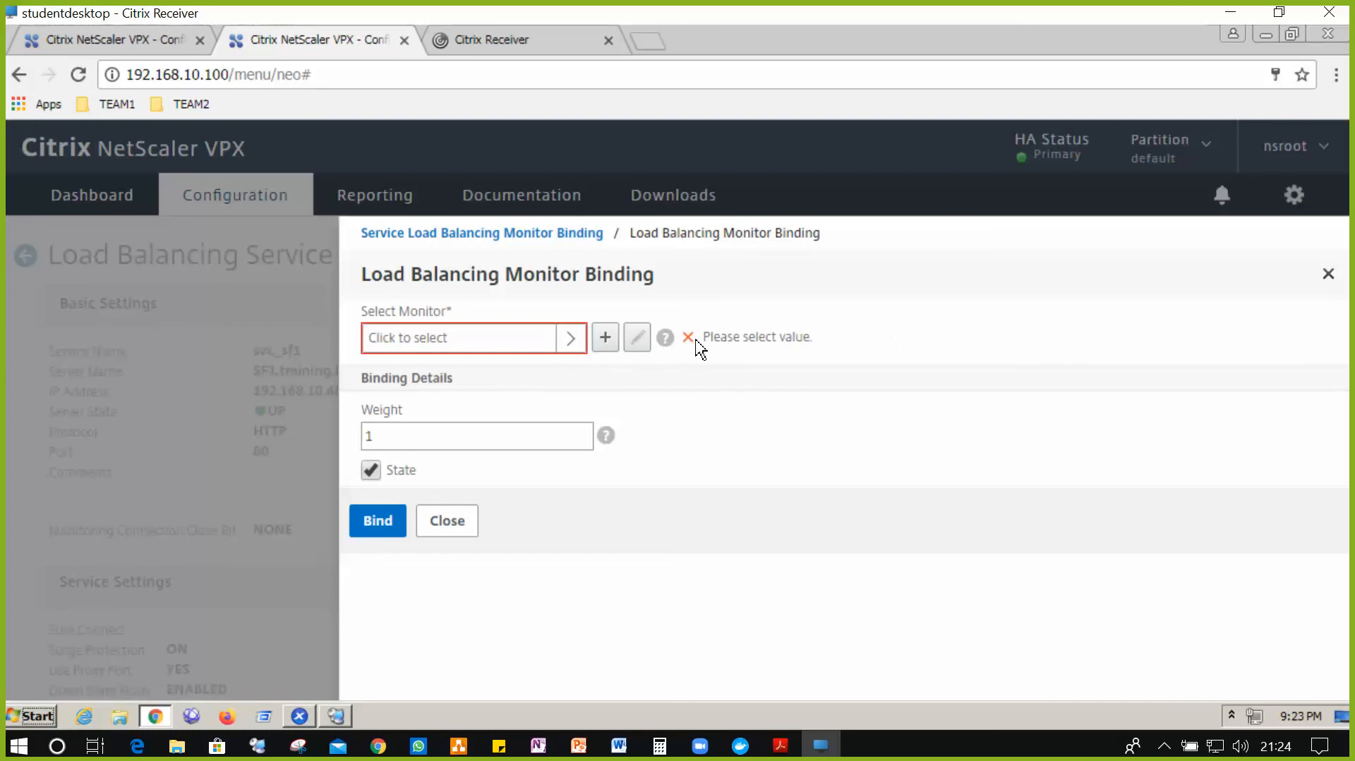
pyautogui.click(481, 340)
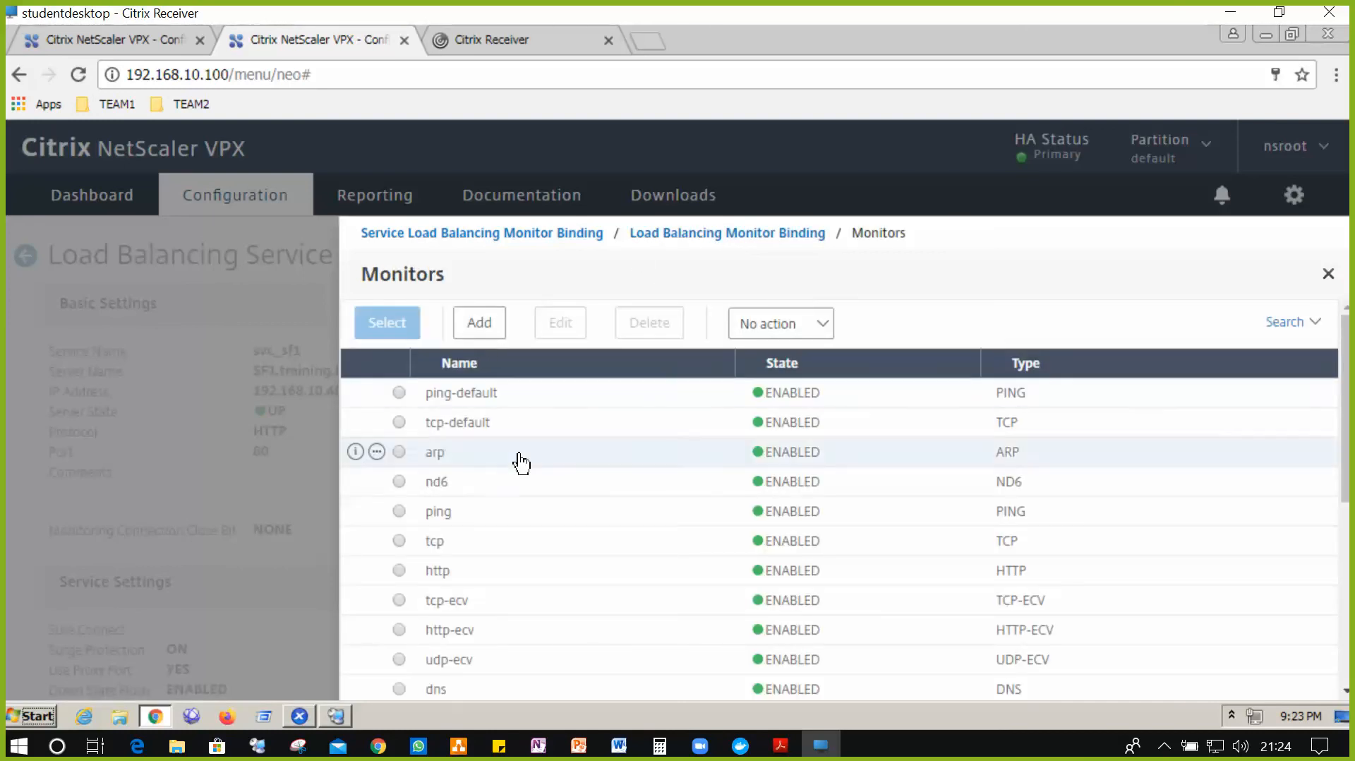
pyautogui.scroll(-3, 455, 561)
pyautogui.scroll(-3, 456, 562)
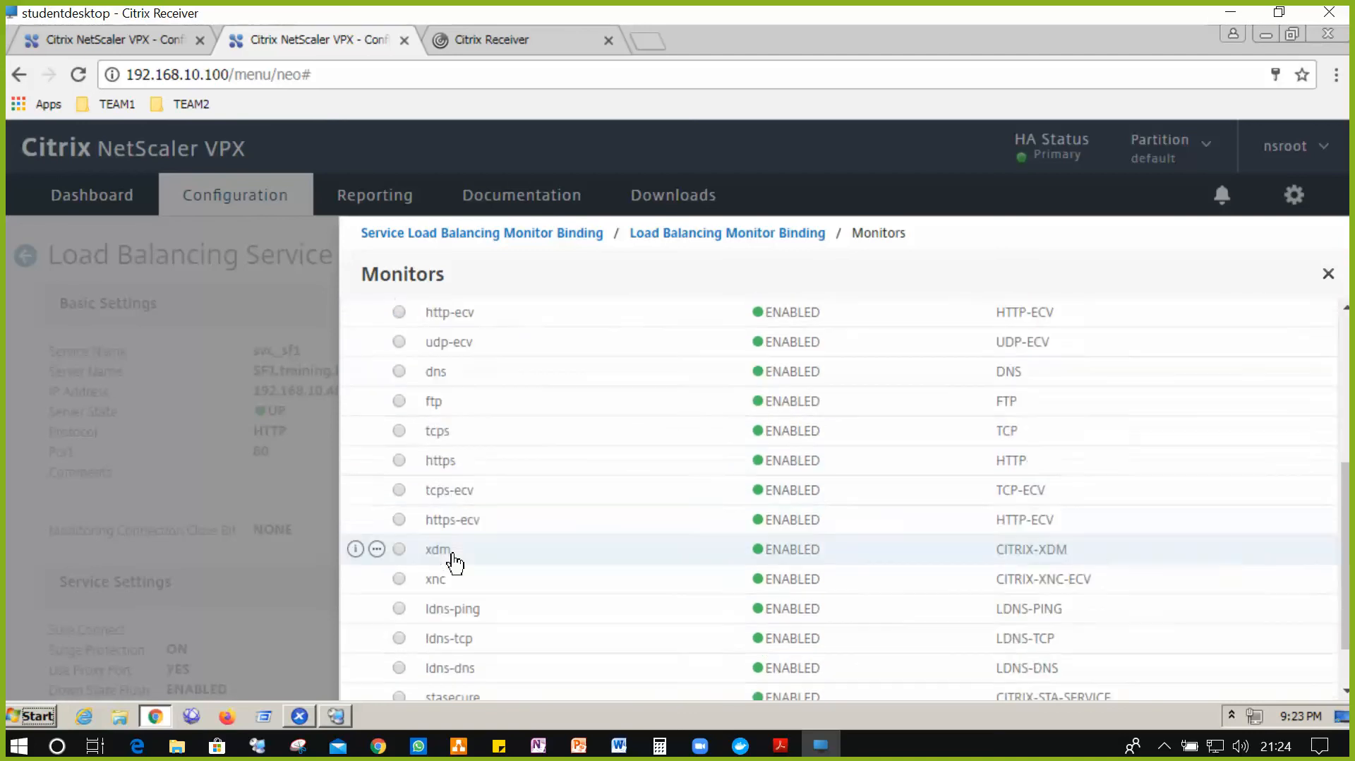
pyautogui.click(399, 312)
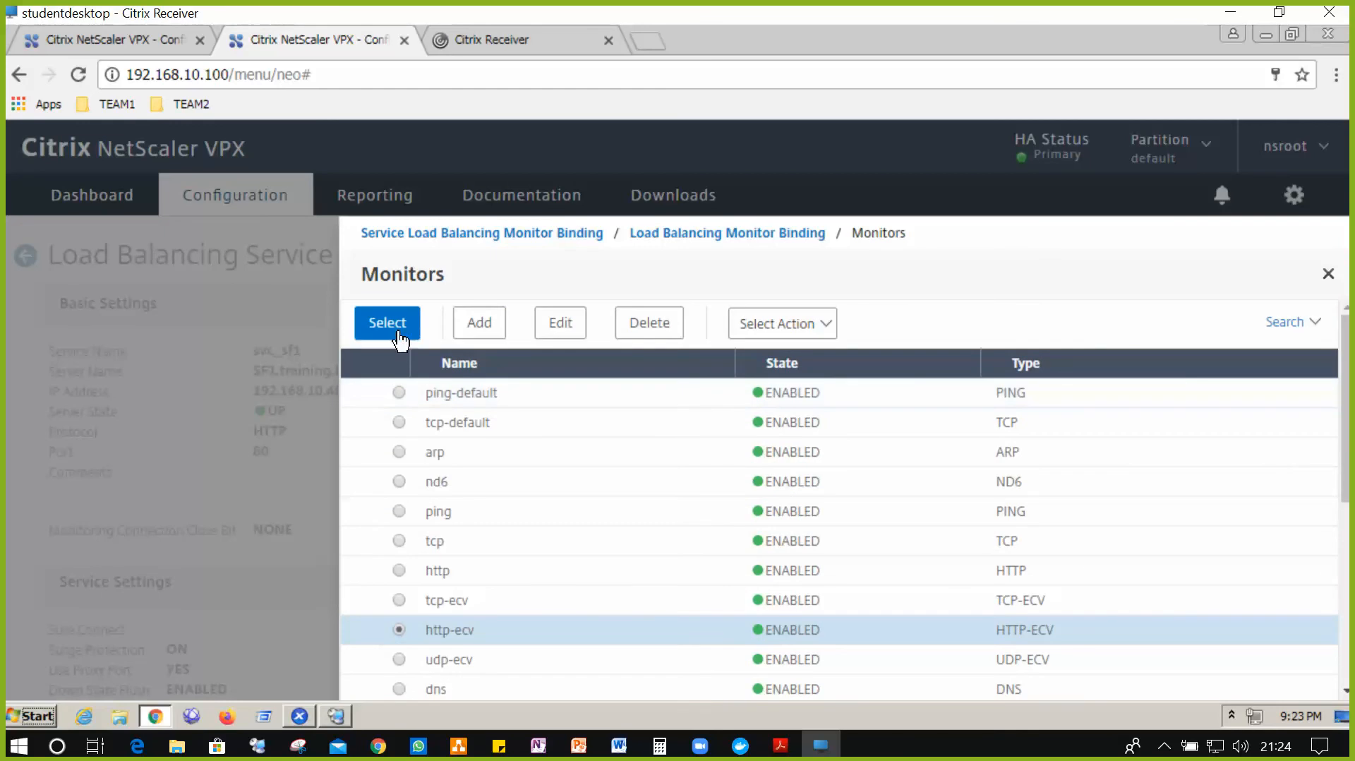
pyautogui.click(387, 322)
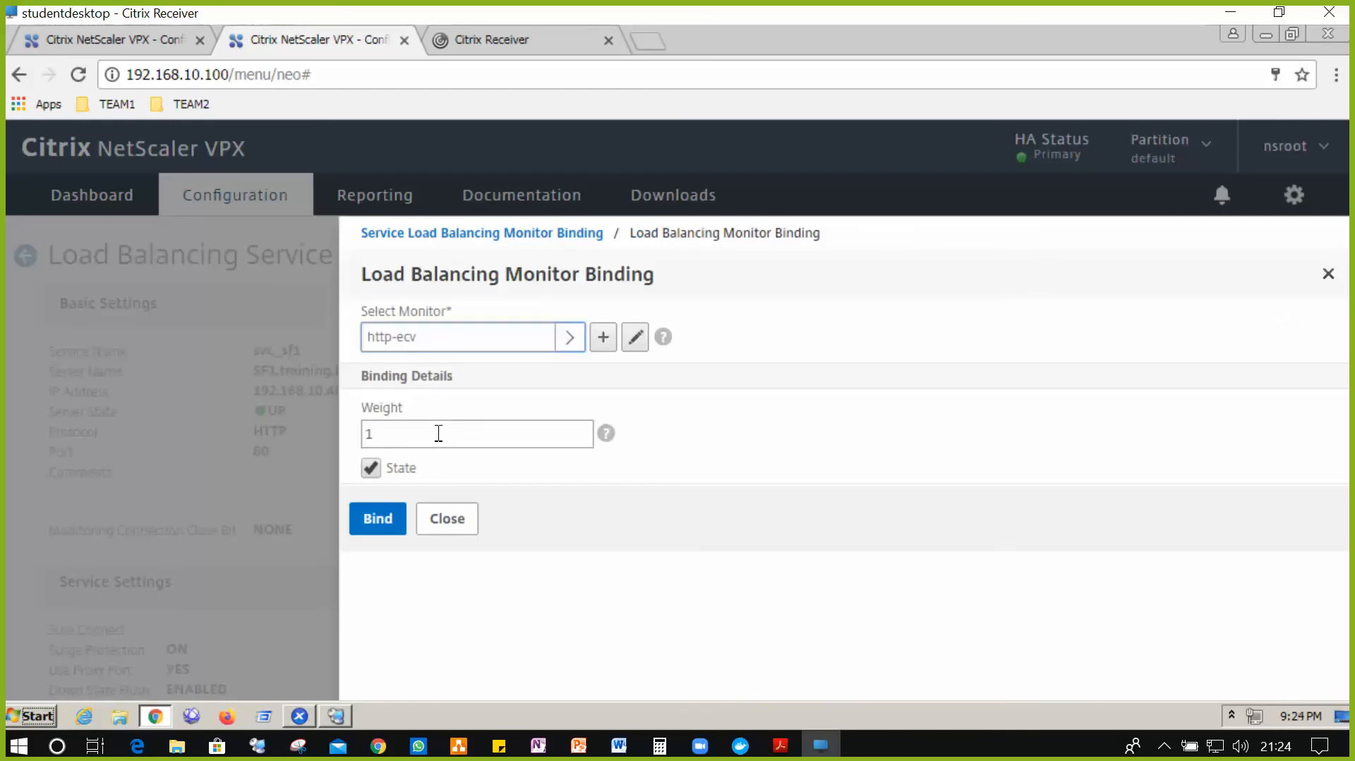
pyautogui.click(379, 522)
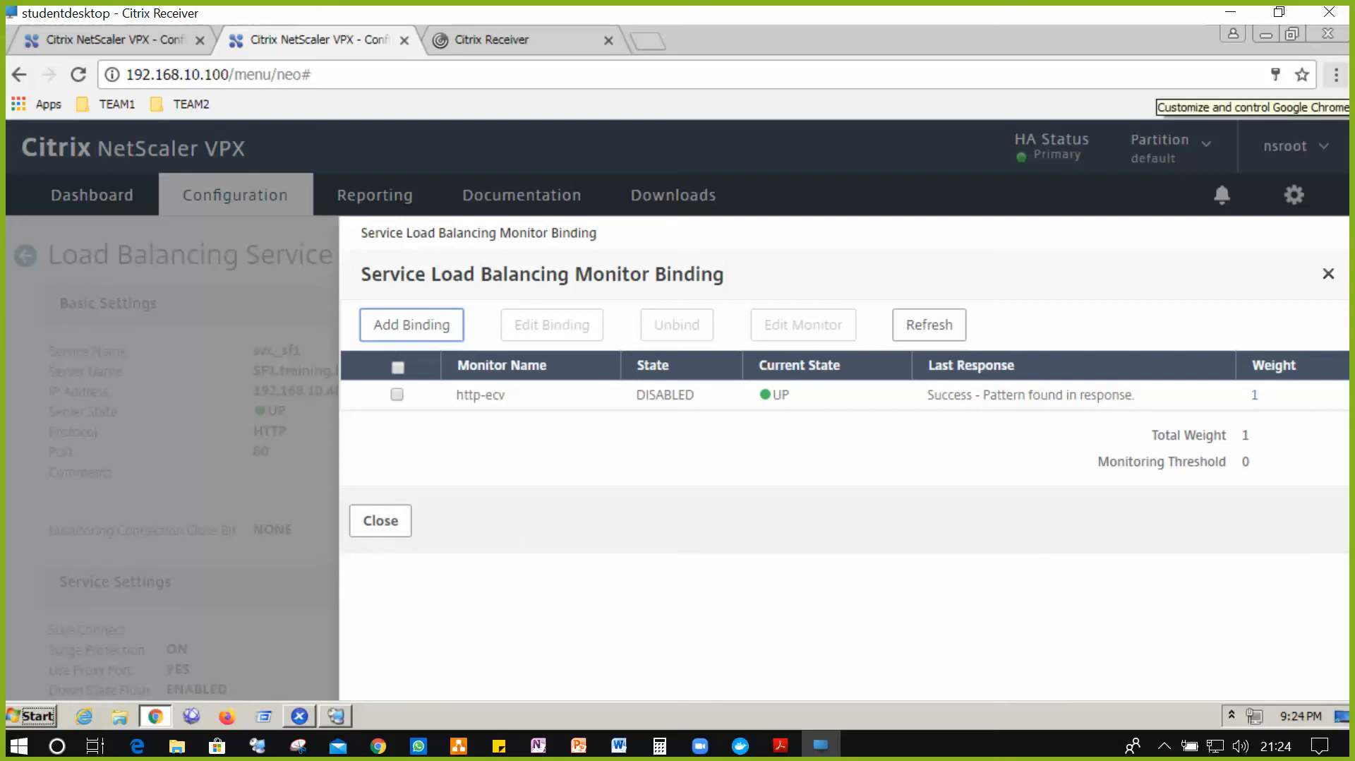
pyautogui.click(385, 534)
pyautogui.scroll(-3, 312, 541)
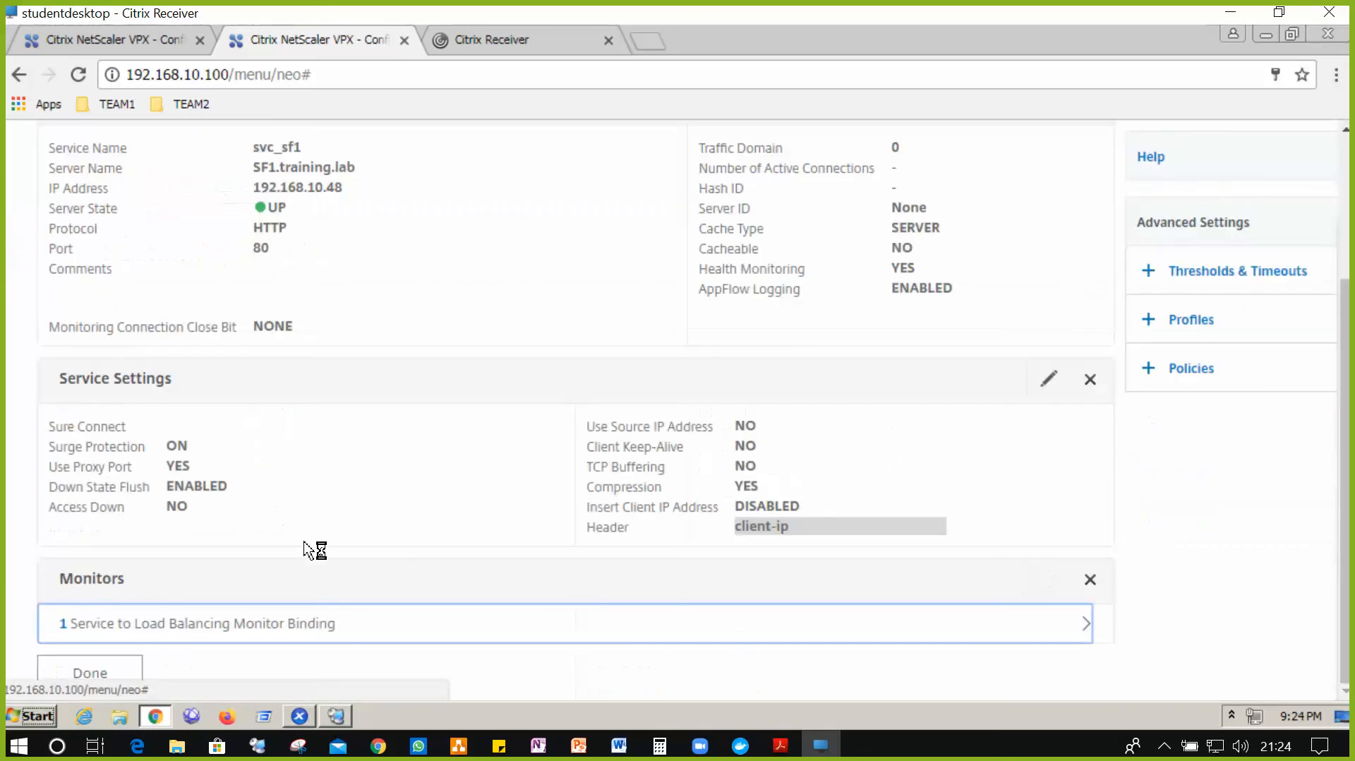
# - Finish svc_sf1, then add HTTP service svc_sf2 on existing server SF2.training.lab, port 80
pyautogui.click(112, 681)
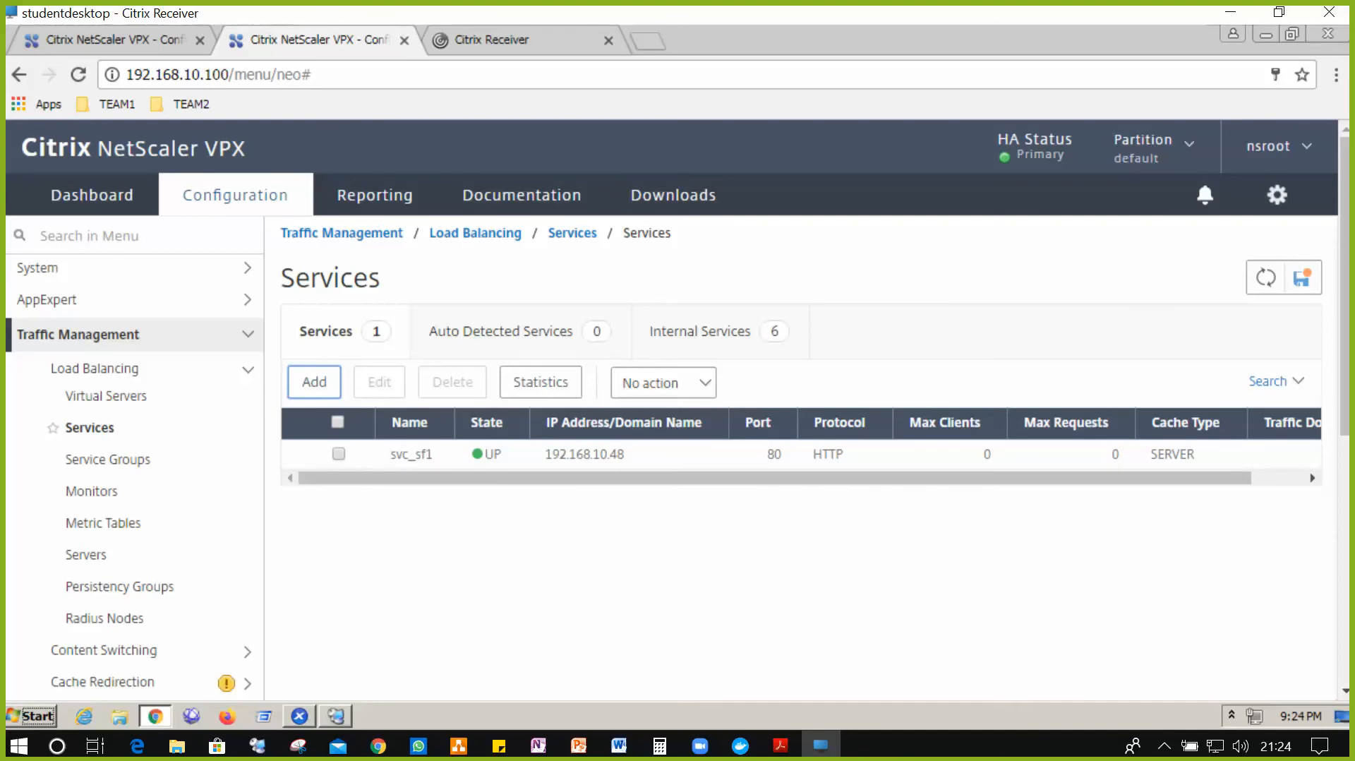
pyautogui.click(319, 384)
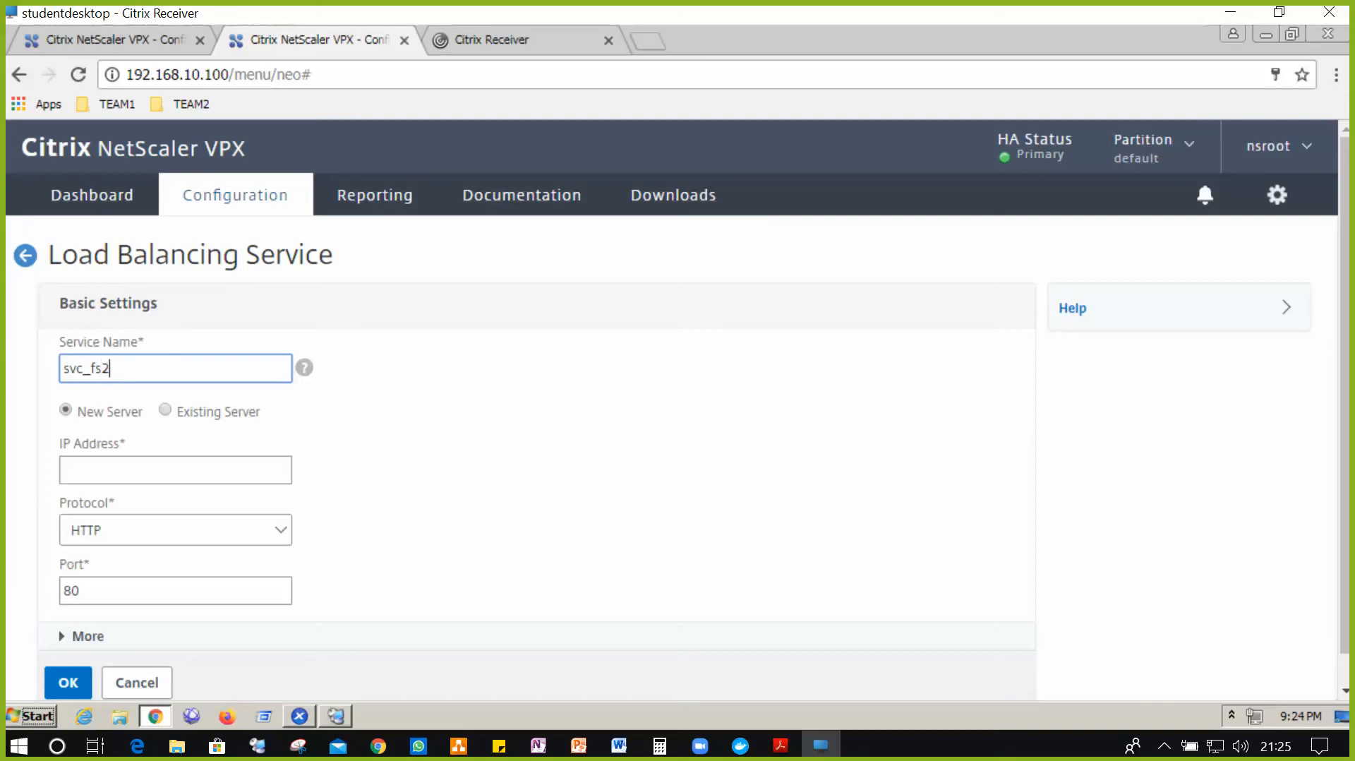
pyautogui.write('svc_fs2')
pyautogui.press('BackSpace')
pyautogui.click(168, 413)
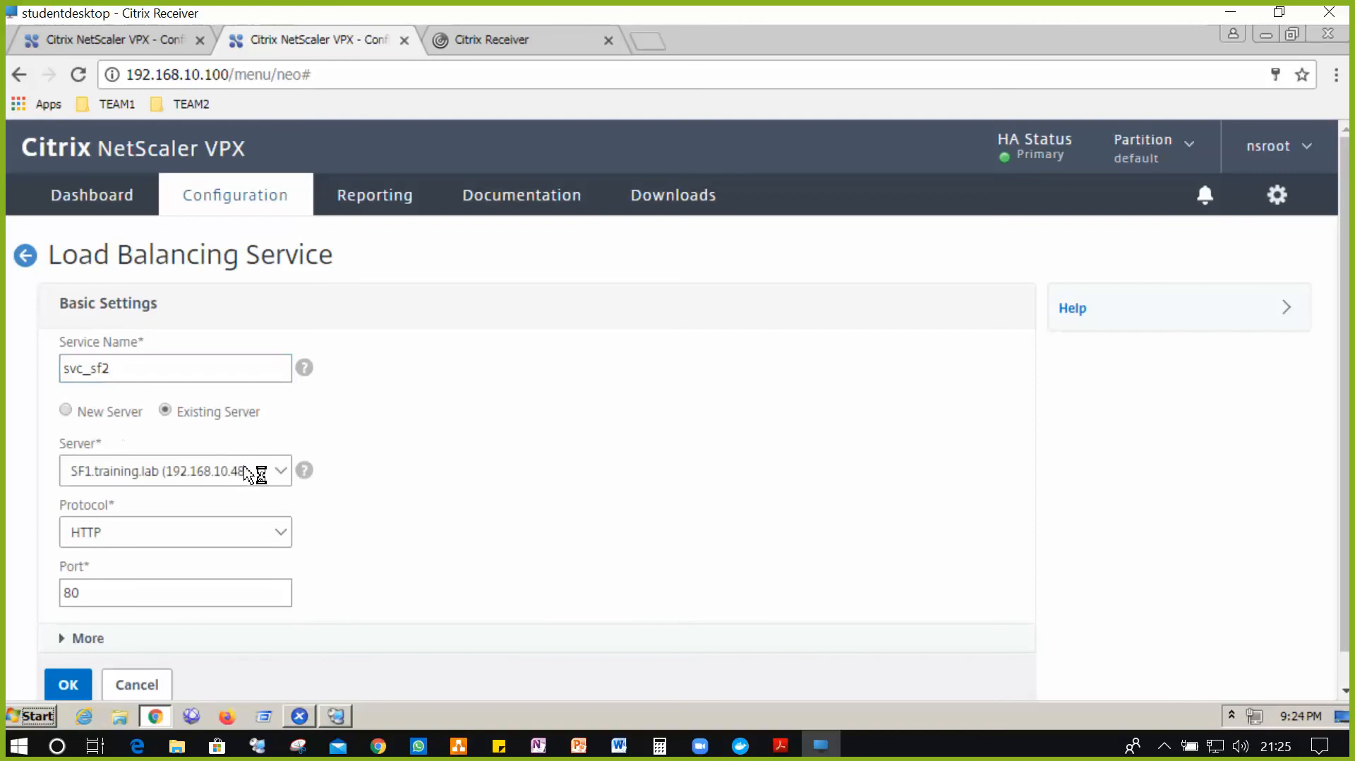
pyautogui.click(254, 472)
pyautogui.click(203, 513)
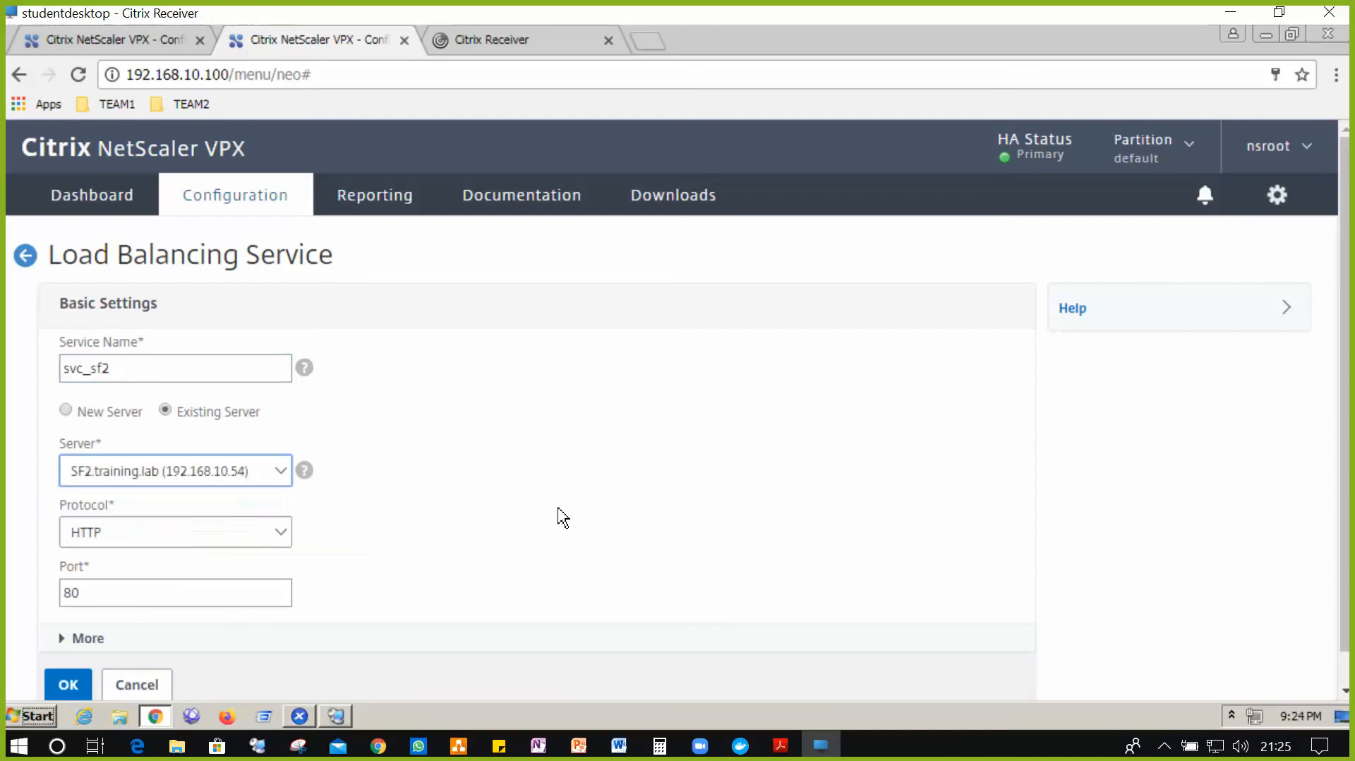
pyautogui.scroll(-1, 254, 550)
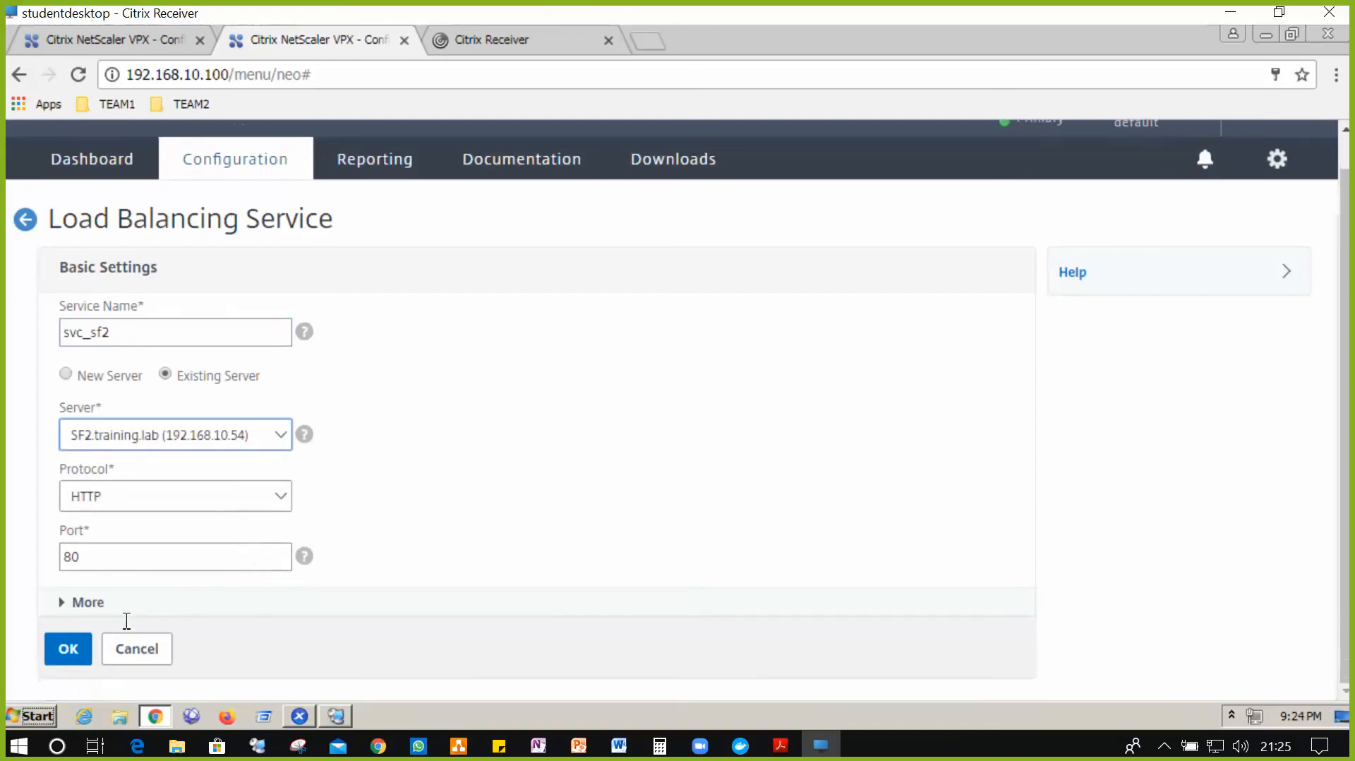
pyautogui.click(70, 659)
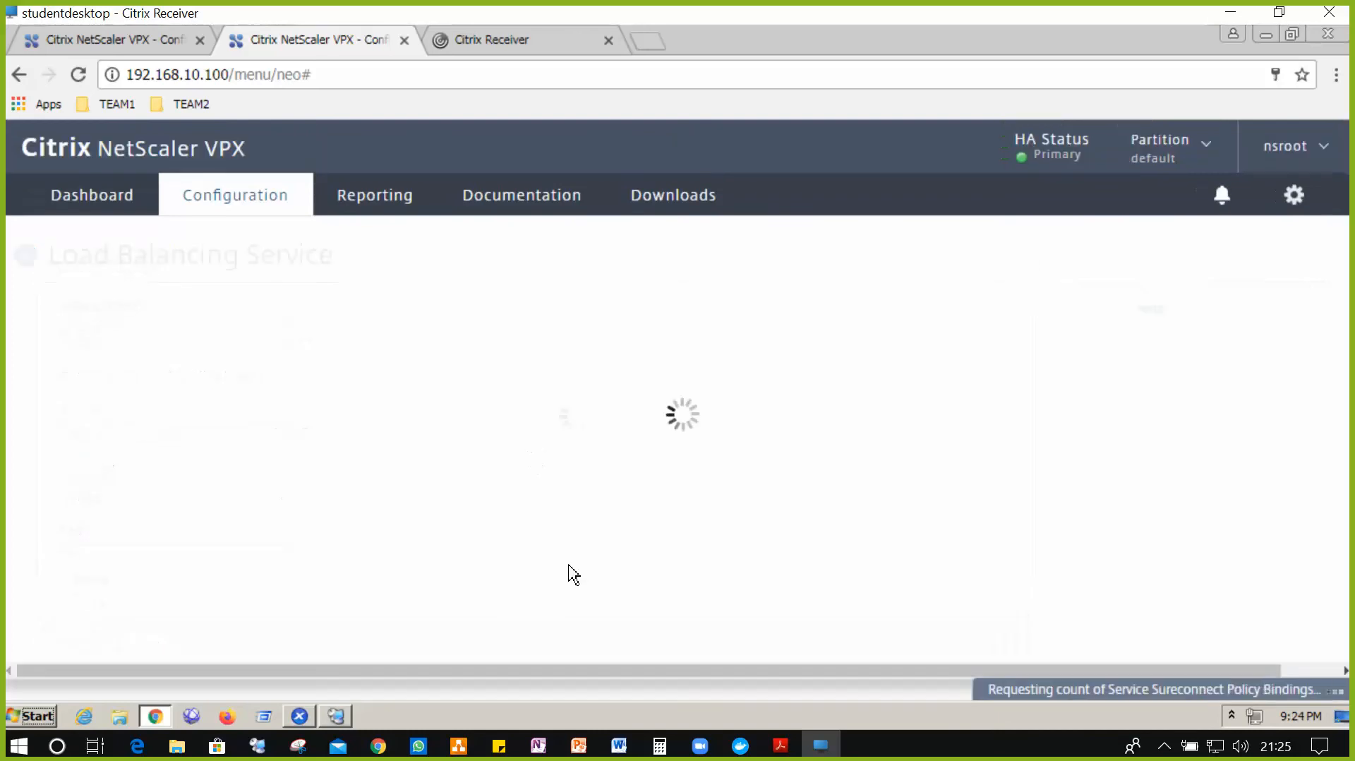
# - Bind the http-ecv monitor to svc_sf2 and finish editing the service
pyautogui.scroll(-3, 594, 501)
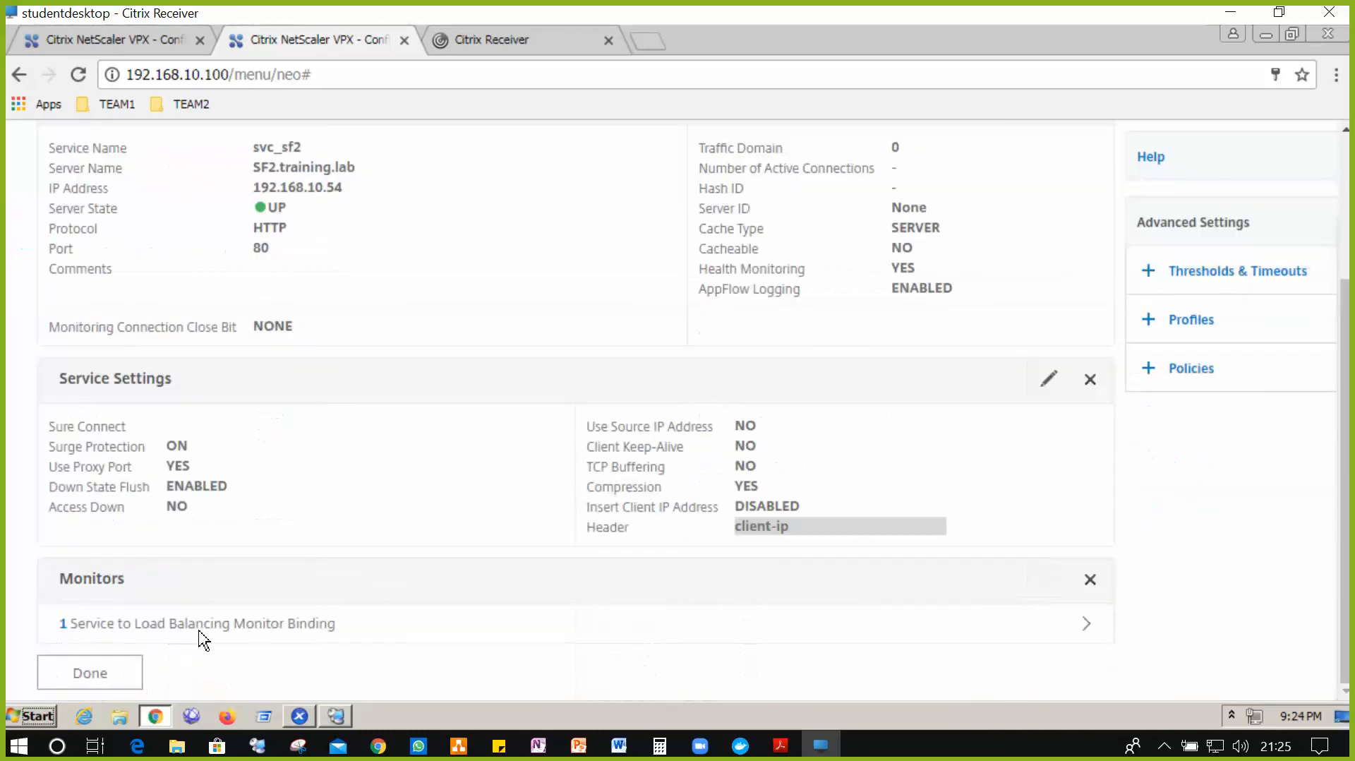
pyautogui.click(572, 624)
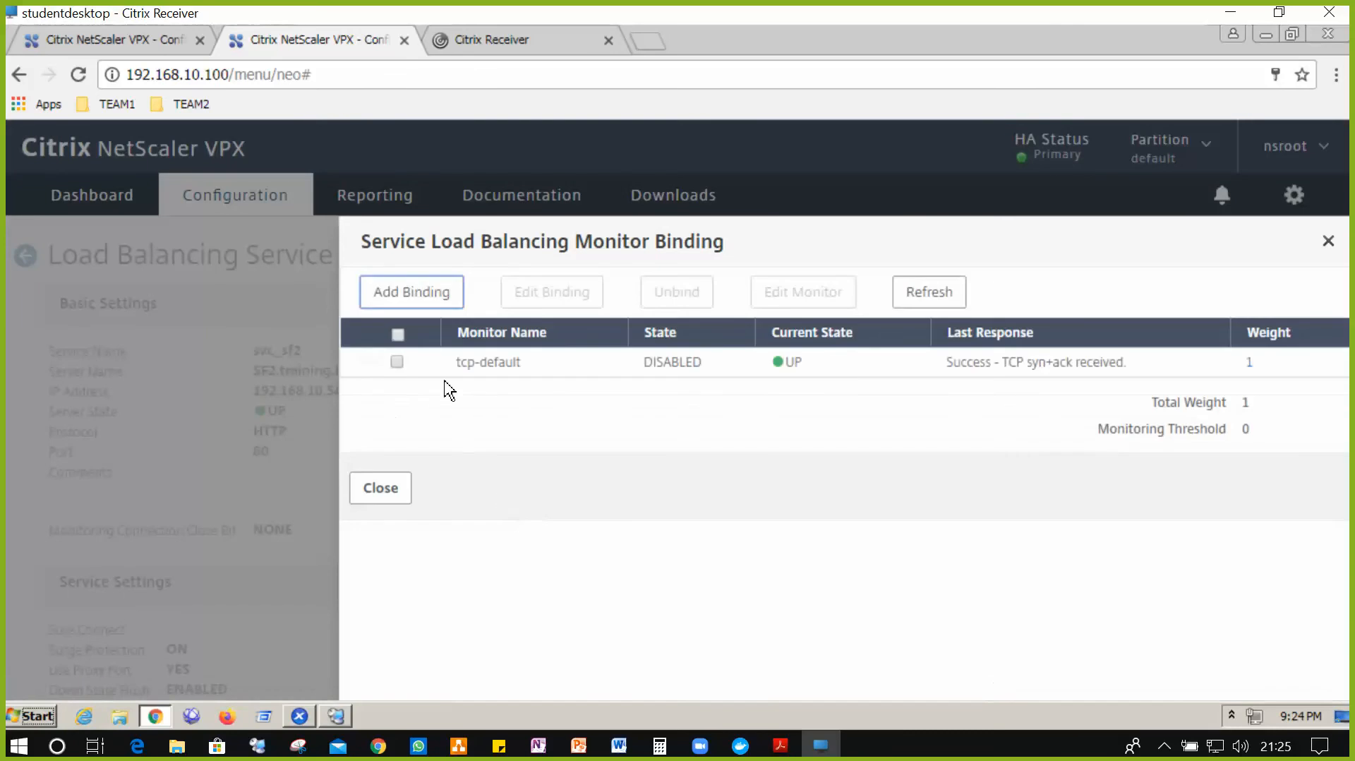
pyautogui.click(432, 301)
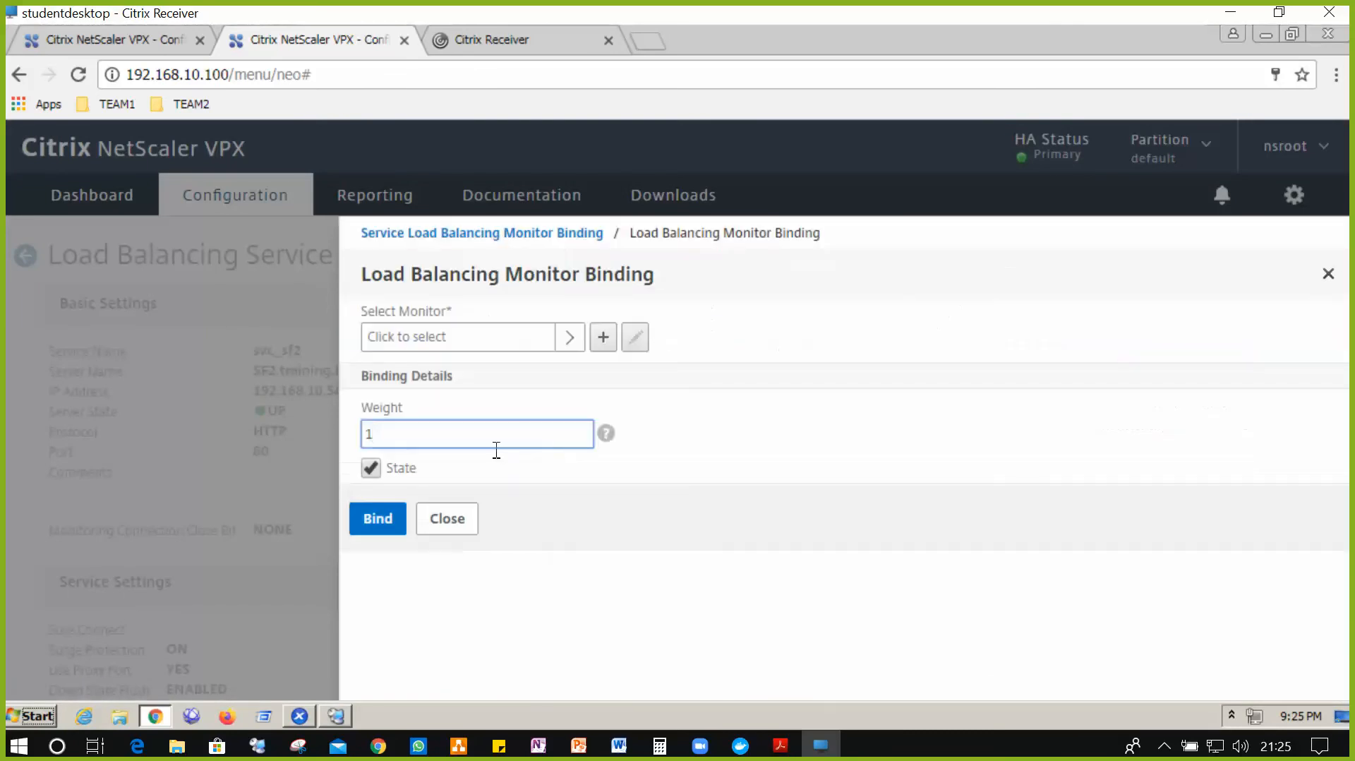
pyautogui.click(577, 345)
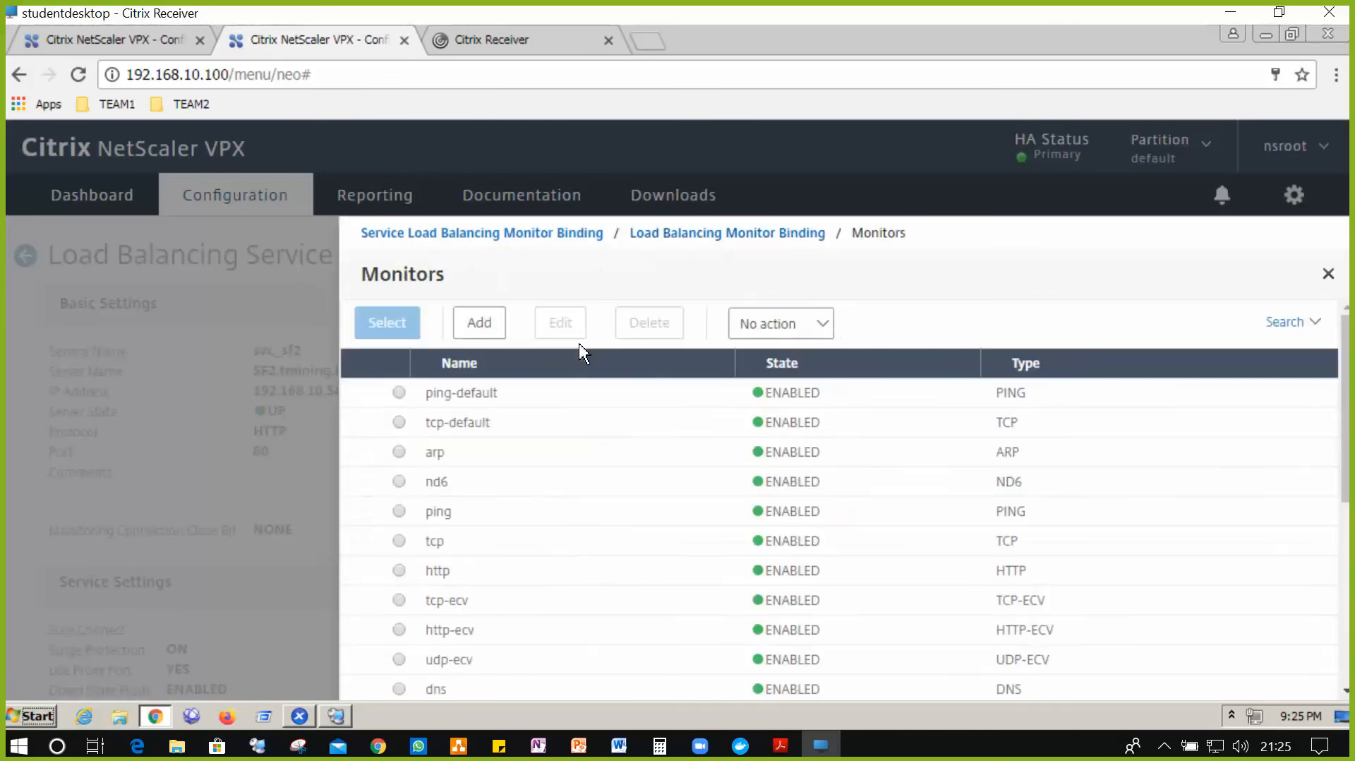
pyautogui.click(415, 632)
pyautogui.click(387, 322)
pyautogui.click(394, 528)
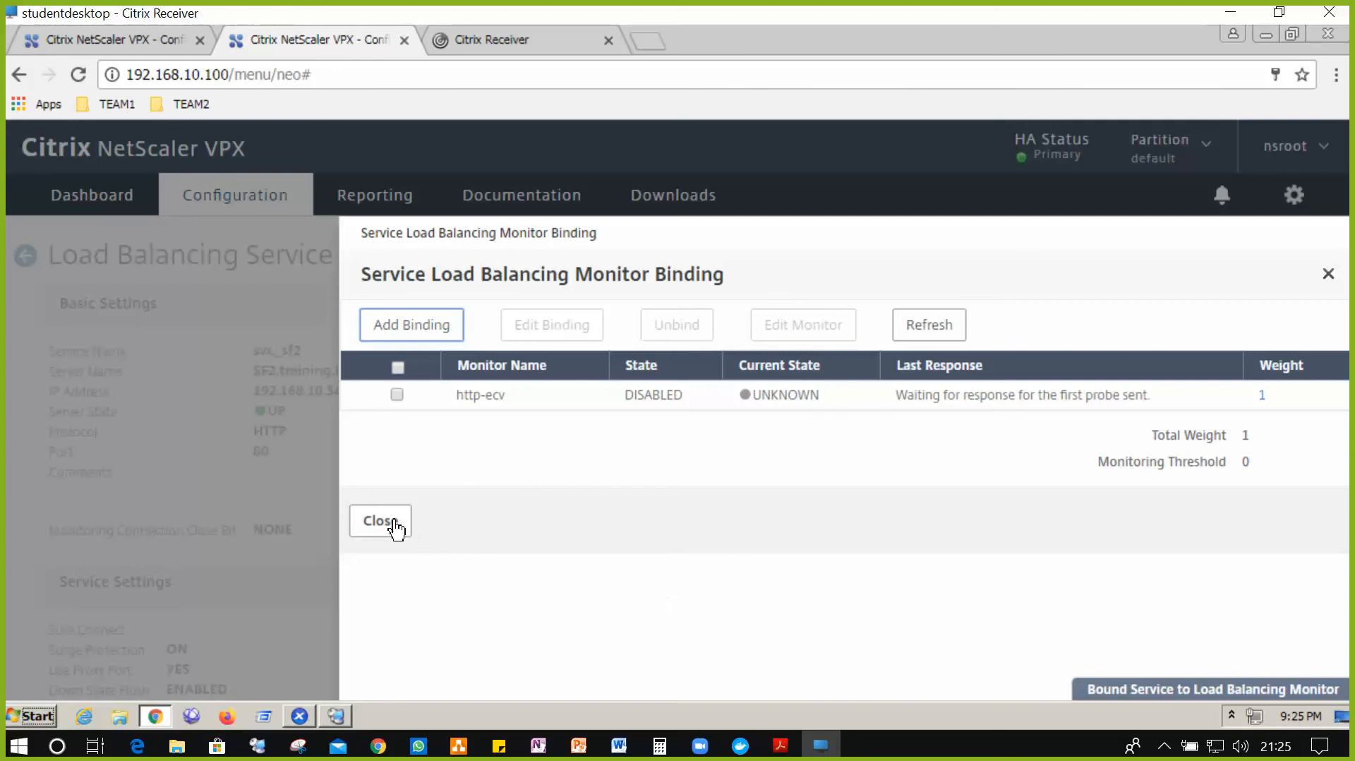
pyautogui.click(394, 526)
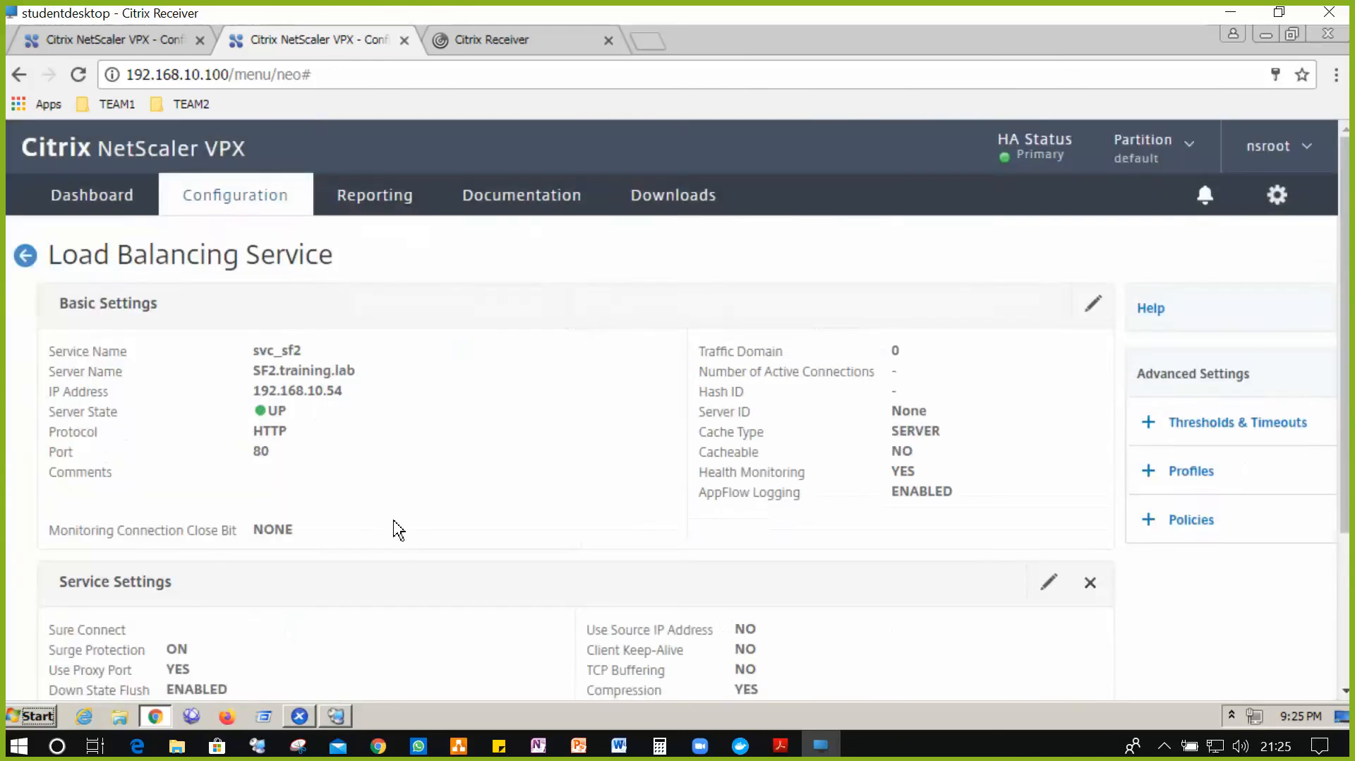
pyautogui.scroll(-3, 393, 529)
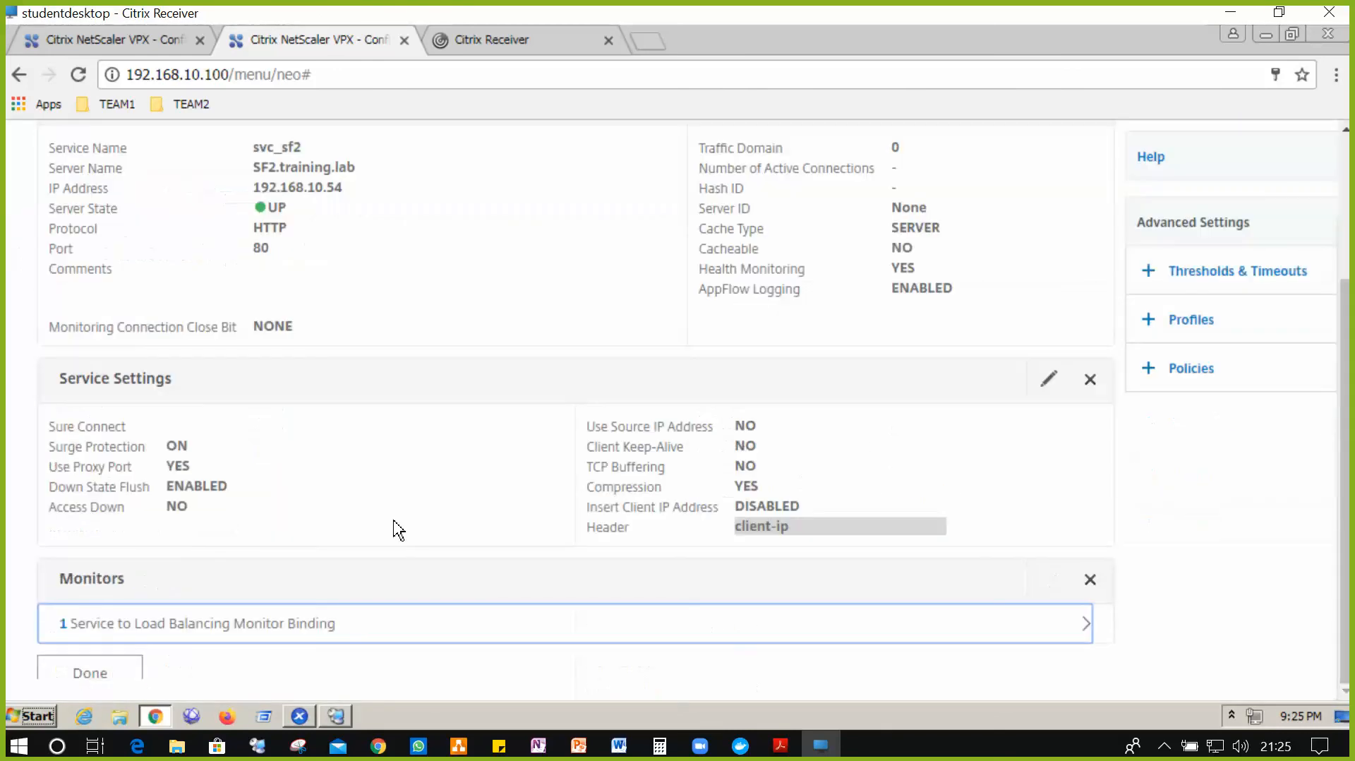
pyautogui.click(106, 678)
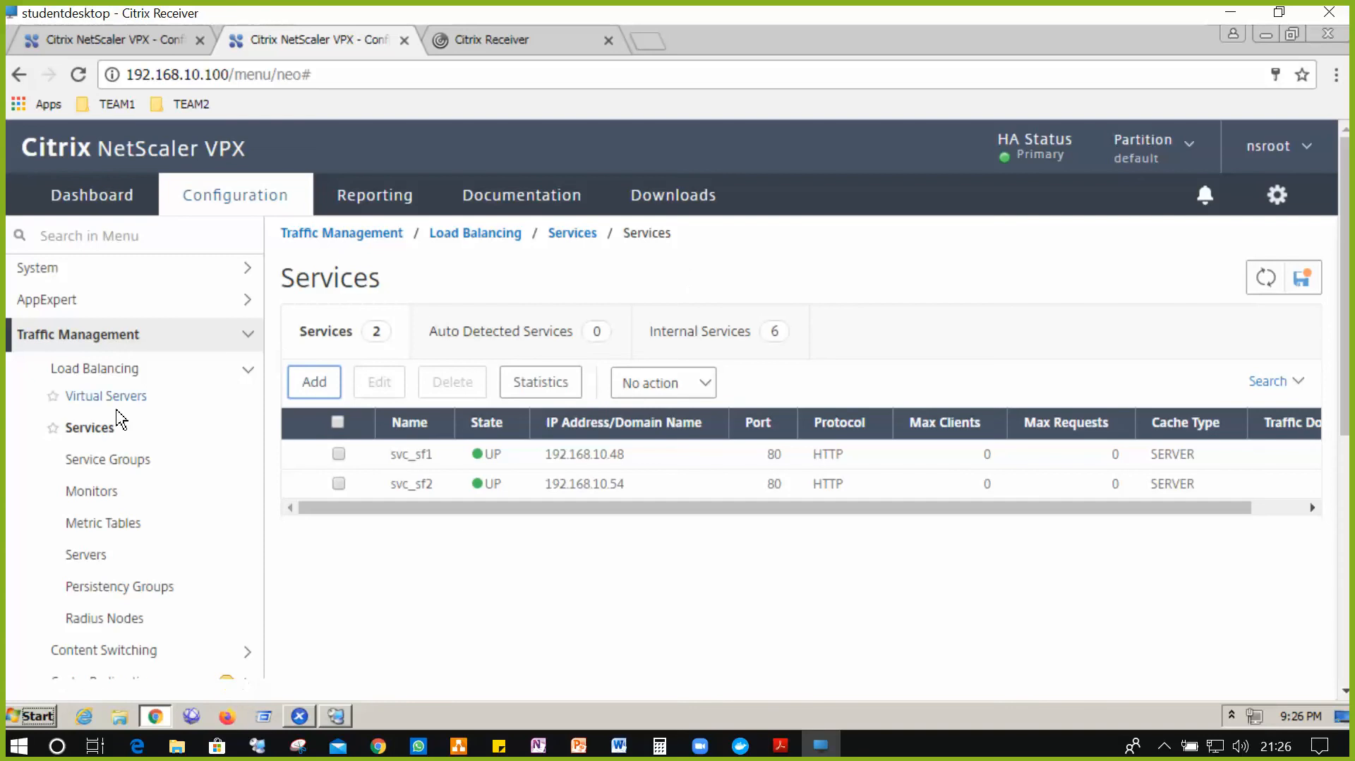
# - Save the running configuration and confirm with Yes
pyautogui.click(1313, 285)
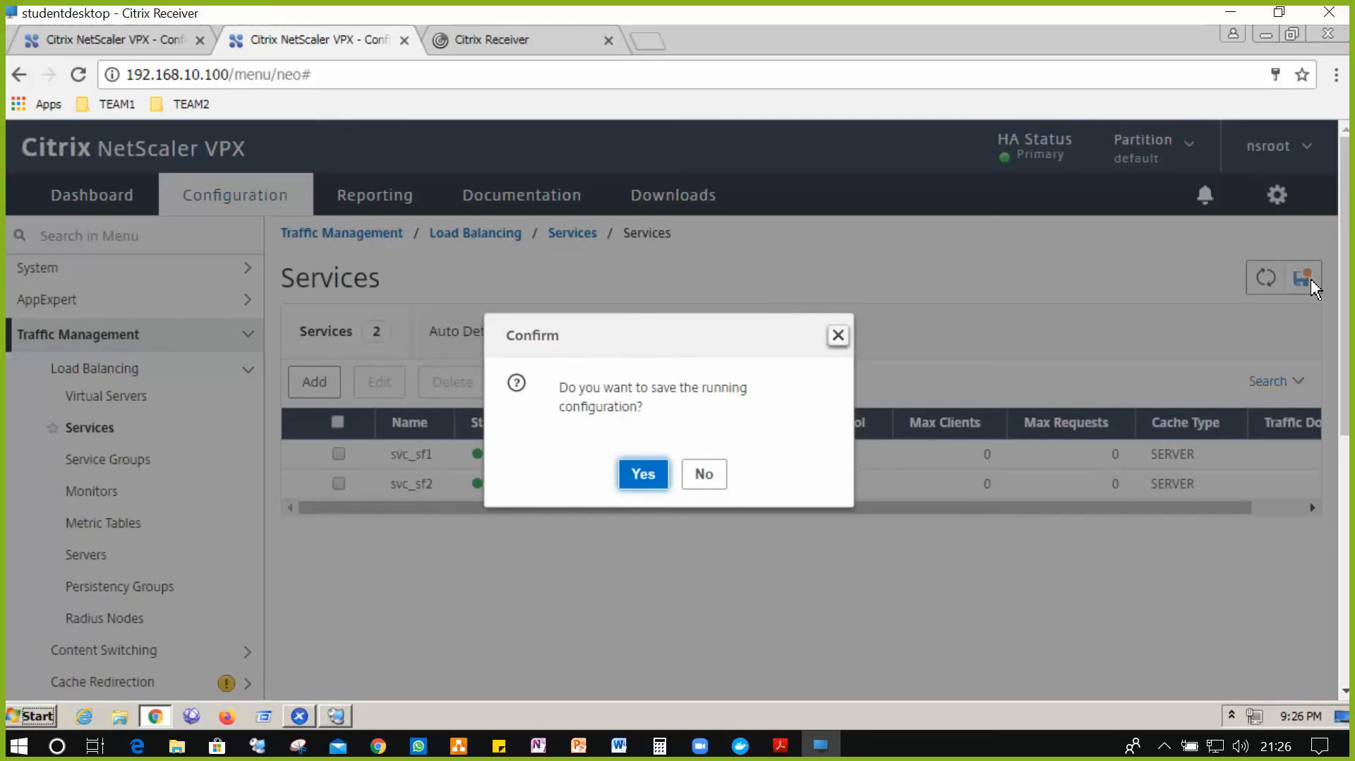
pyautogui.click(643, 474)
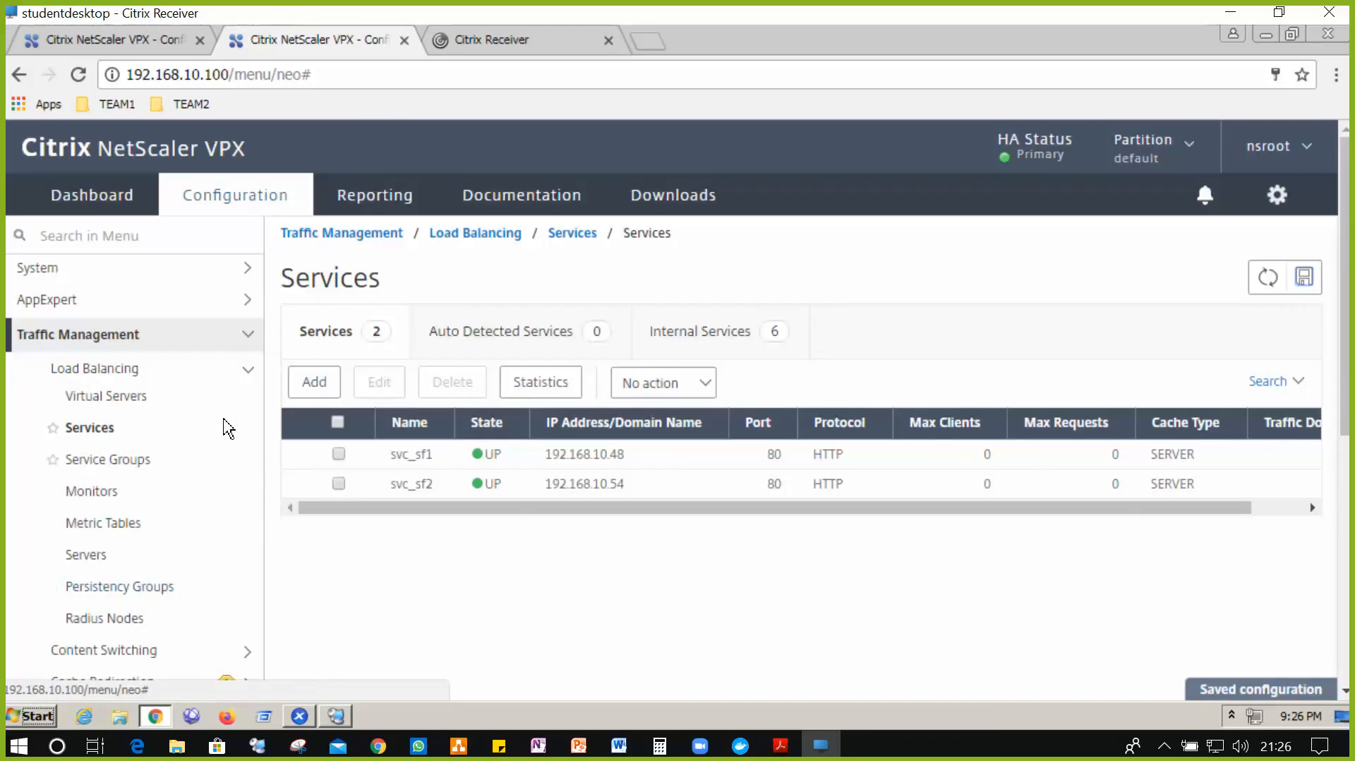
# - Add a new load balancing virtual server named myapps with HTTP on port 80
pyautogui.click(115, 401)
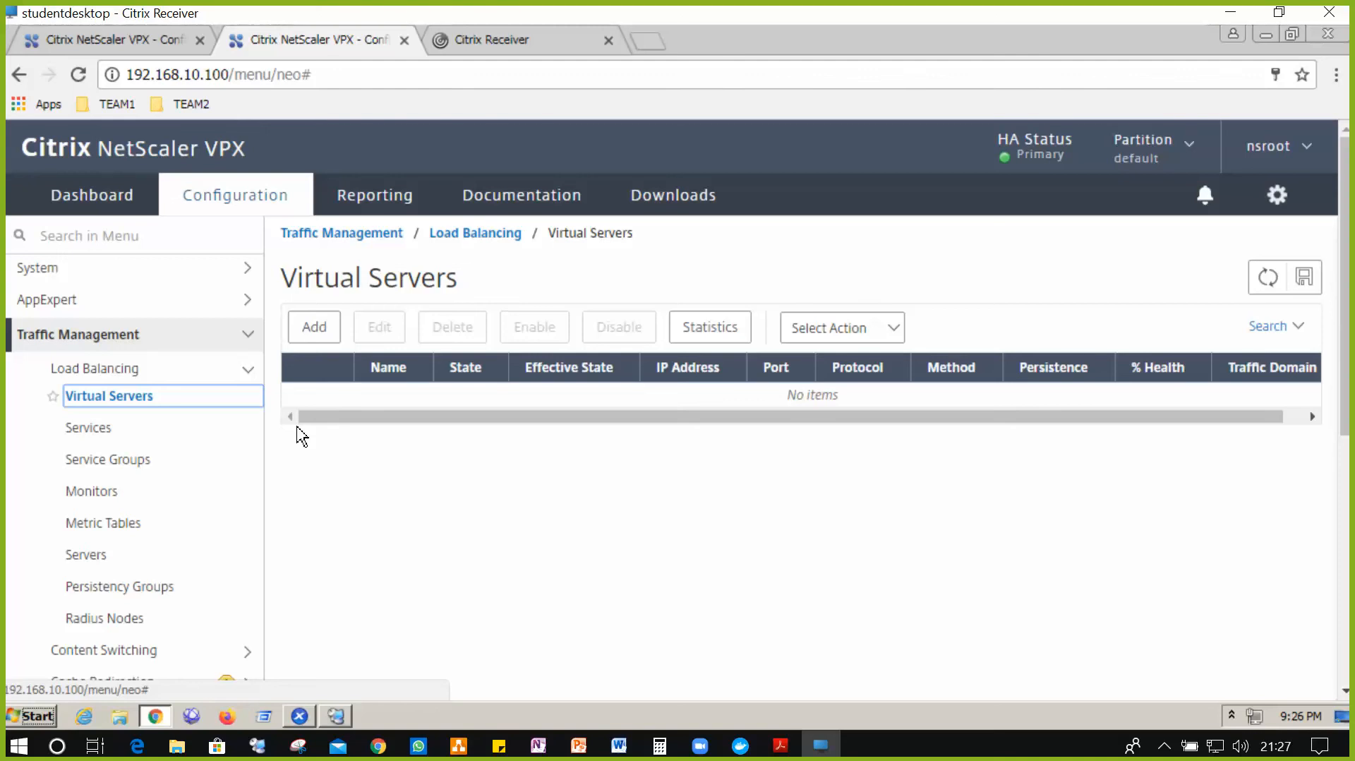
pyautogui.click(322, 329)
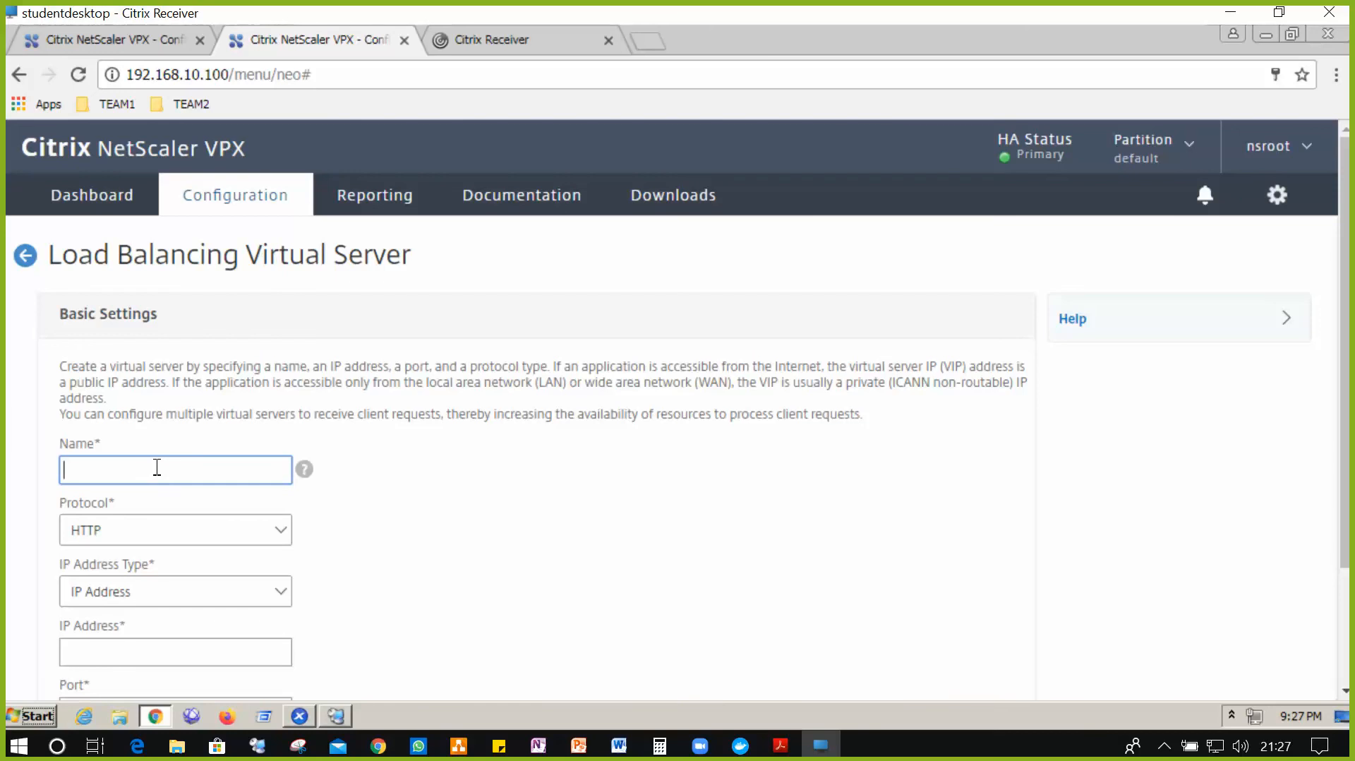
pyautogui.write('myapps')
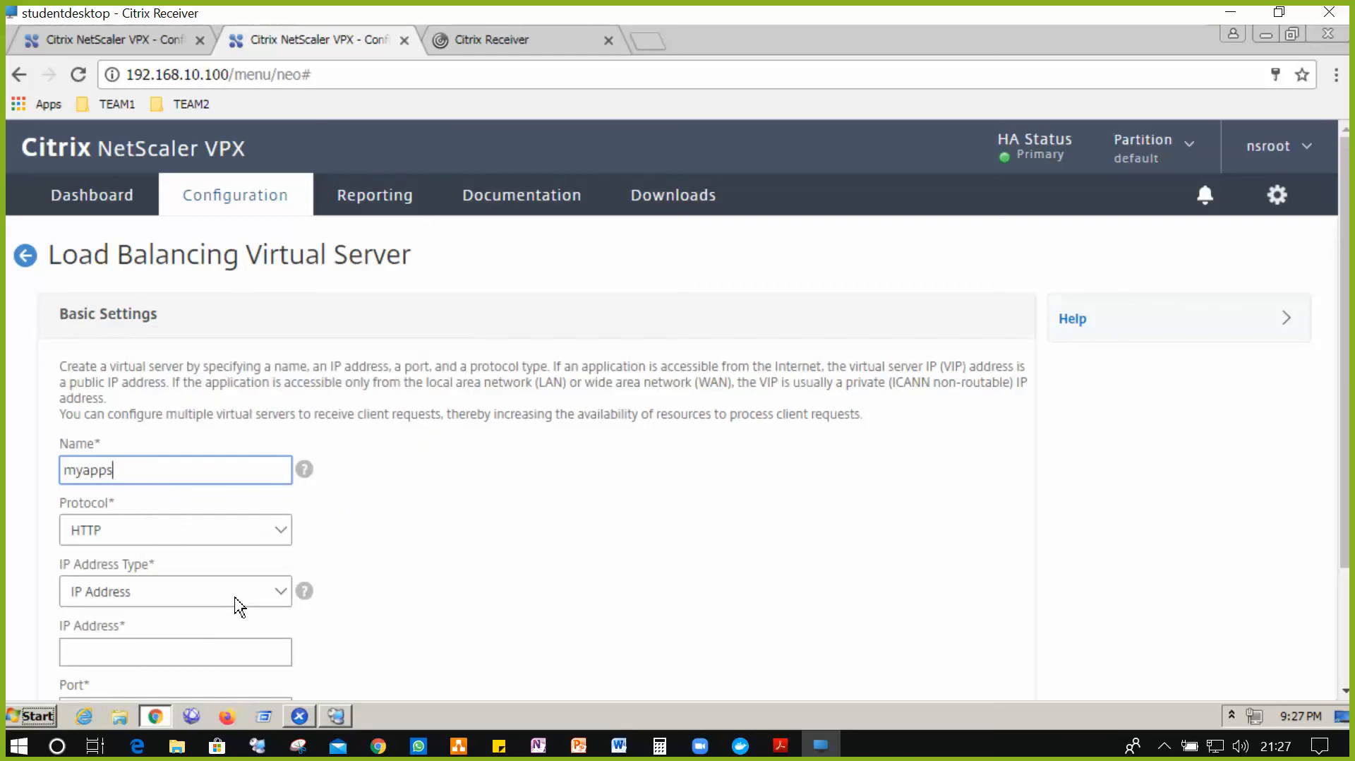
pyautogui.scroll(-2, 590, 551)
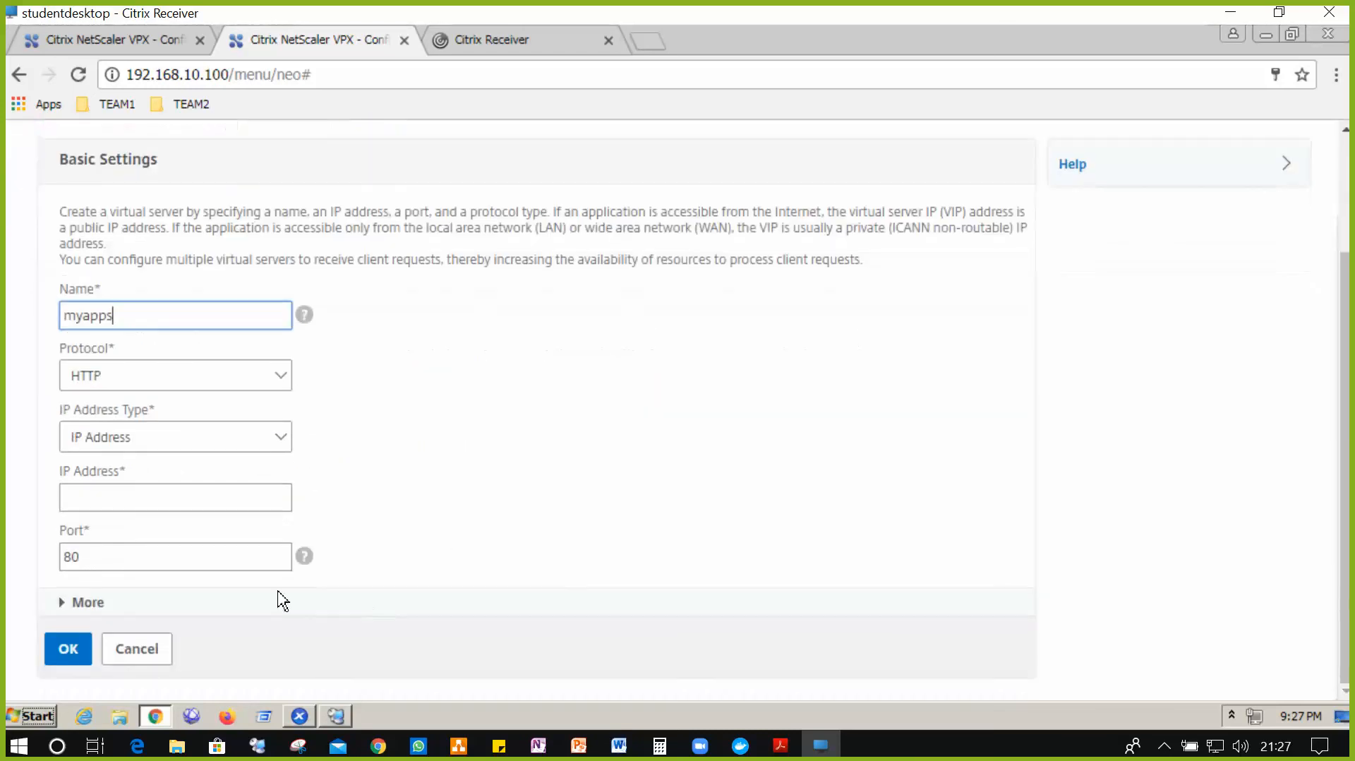
pyautogui.click(246, 510)
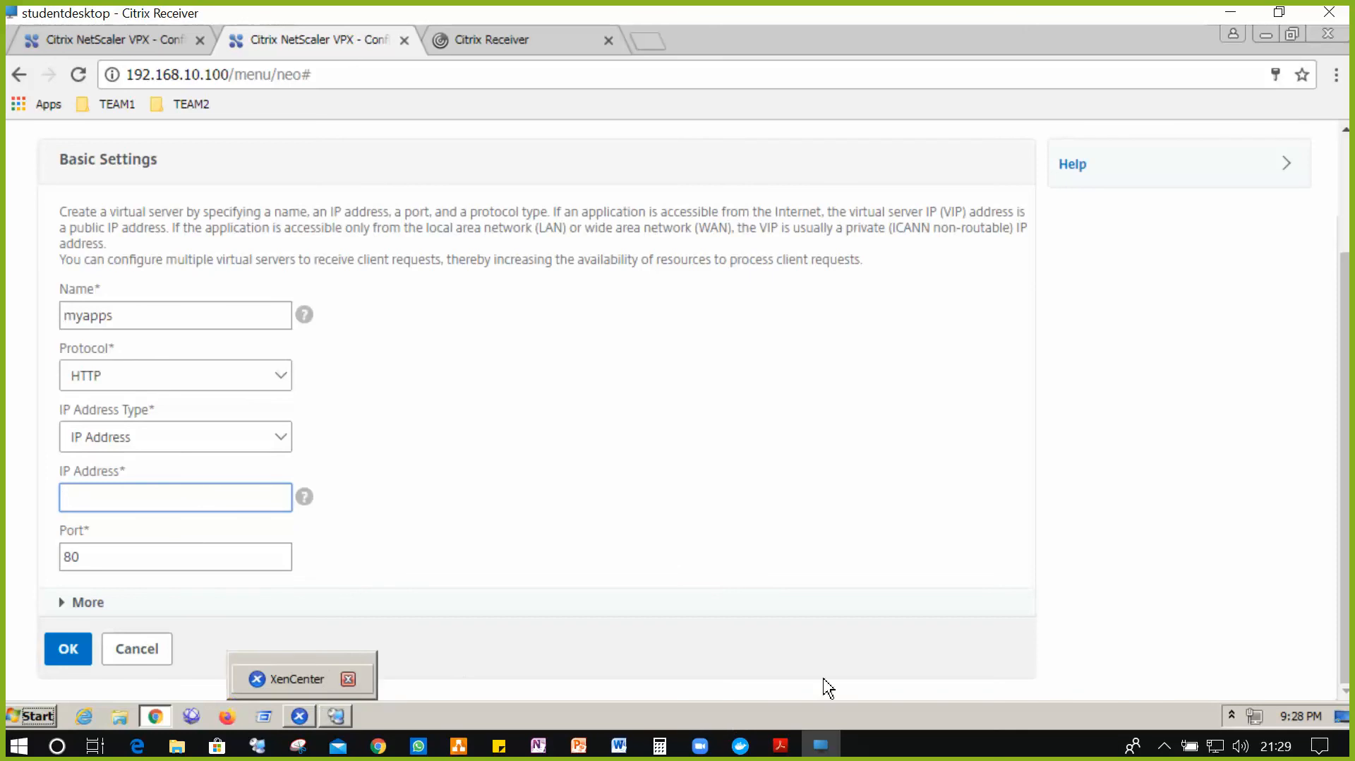
# - Minimize Chrome and Remote Desktop Connection Manager, then open NS LAB.txt maximized in Notepad
pyautogui.click(1270, 37)
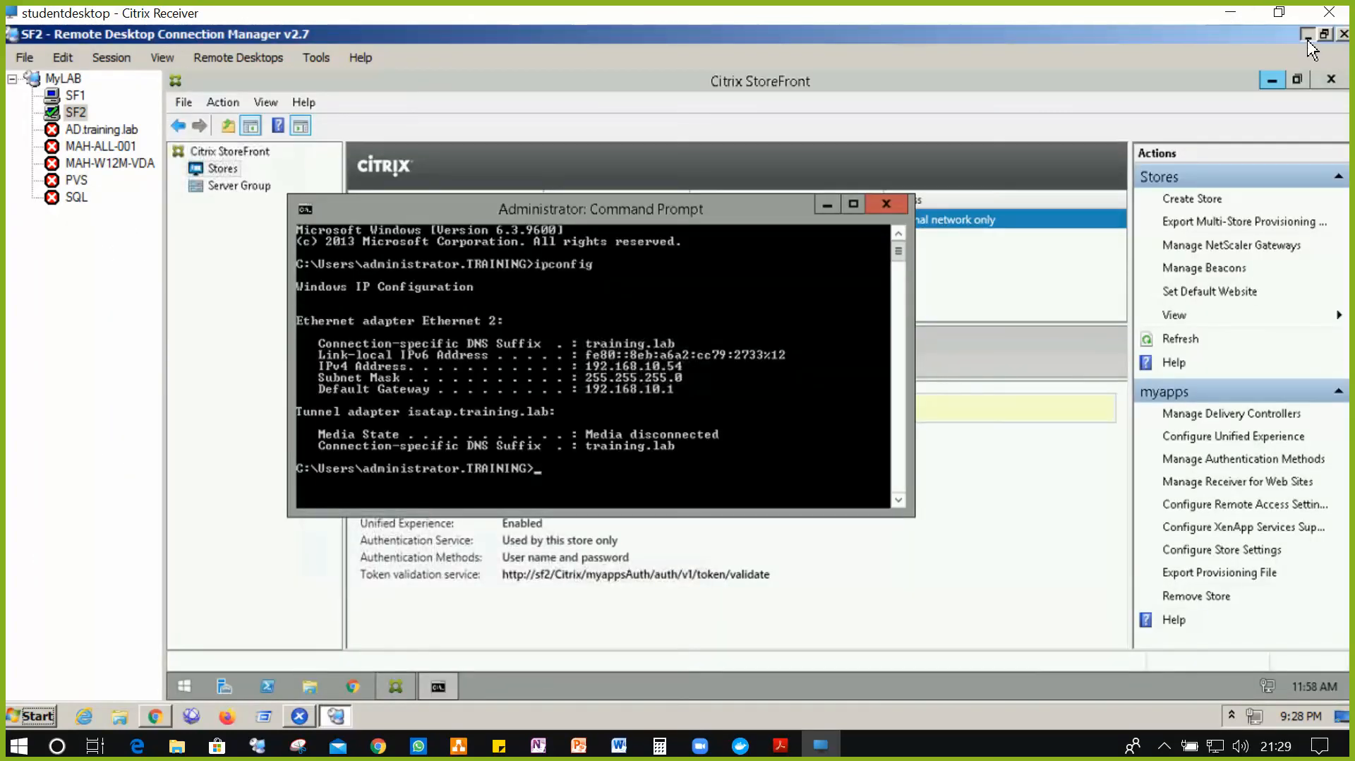
pyautogui.click(1308, 35)
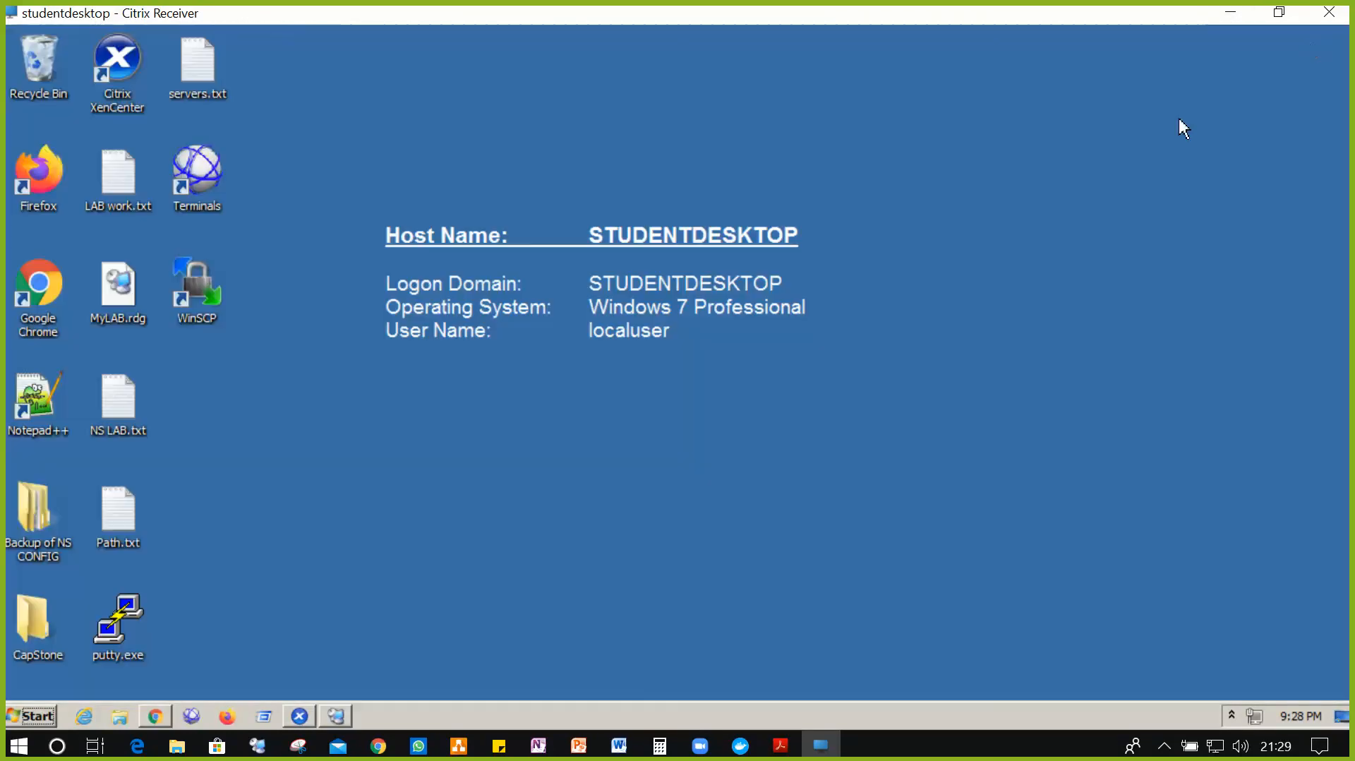
pyautogui.doubleClick(118, 399)
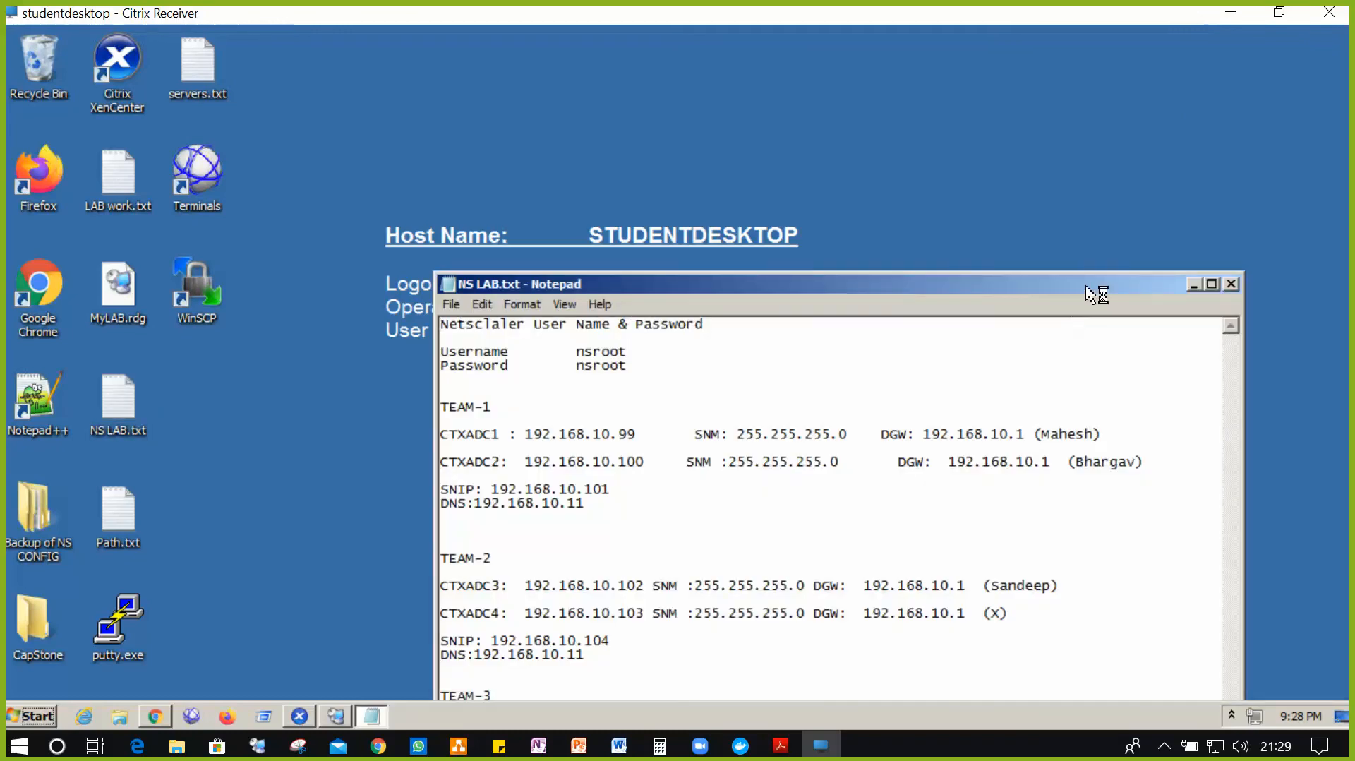
pyautogui.doubleClick(1088, 289)
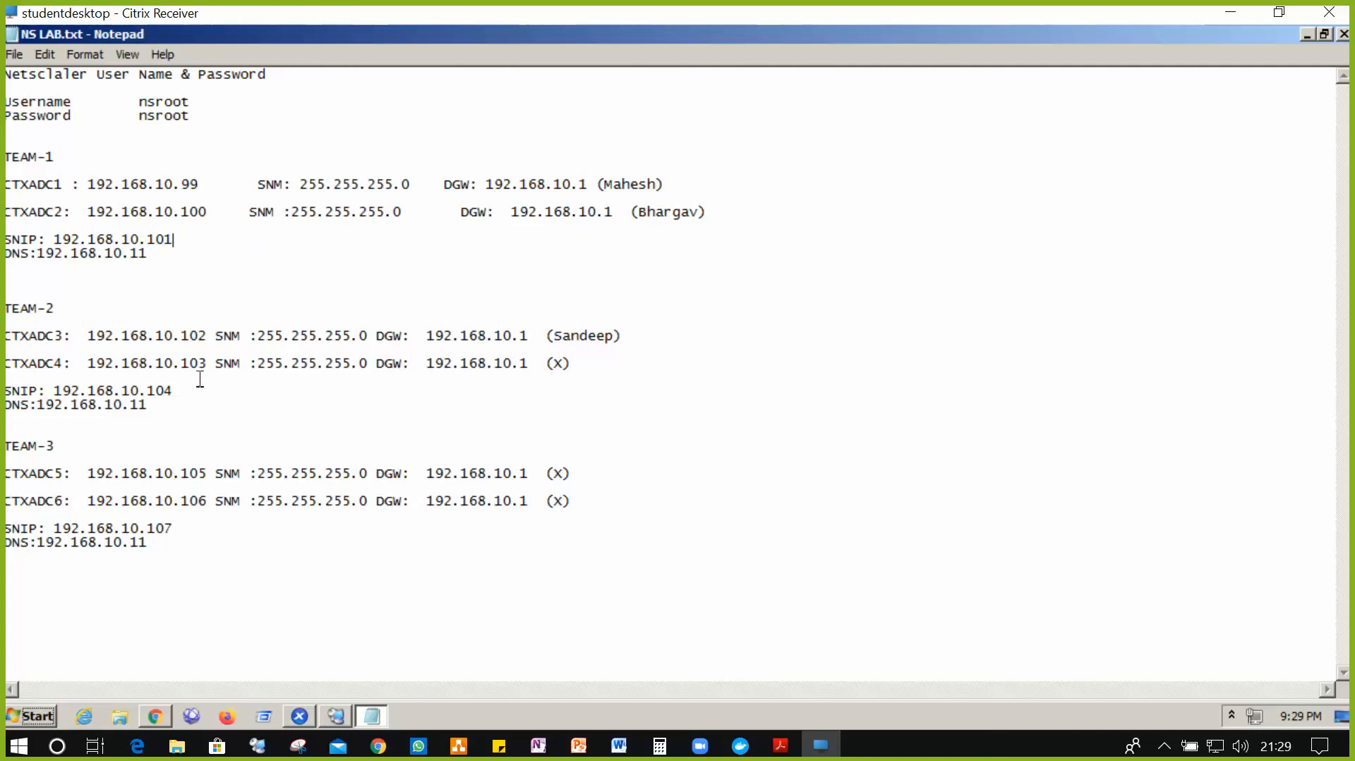
# - Insert the line VIP:192.168.10.108 below TEAM-1's DNS entry and select it
pyautogui.click(184, 535)
pyautogui.click(182, 256)
pyautogui.press('Return')
pyautogui.press('Return')
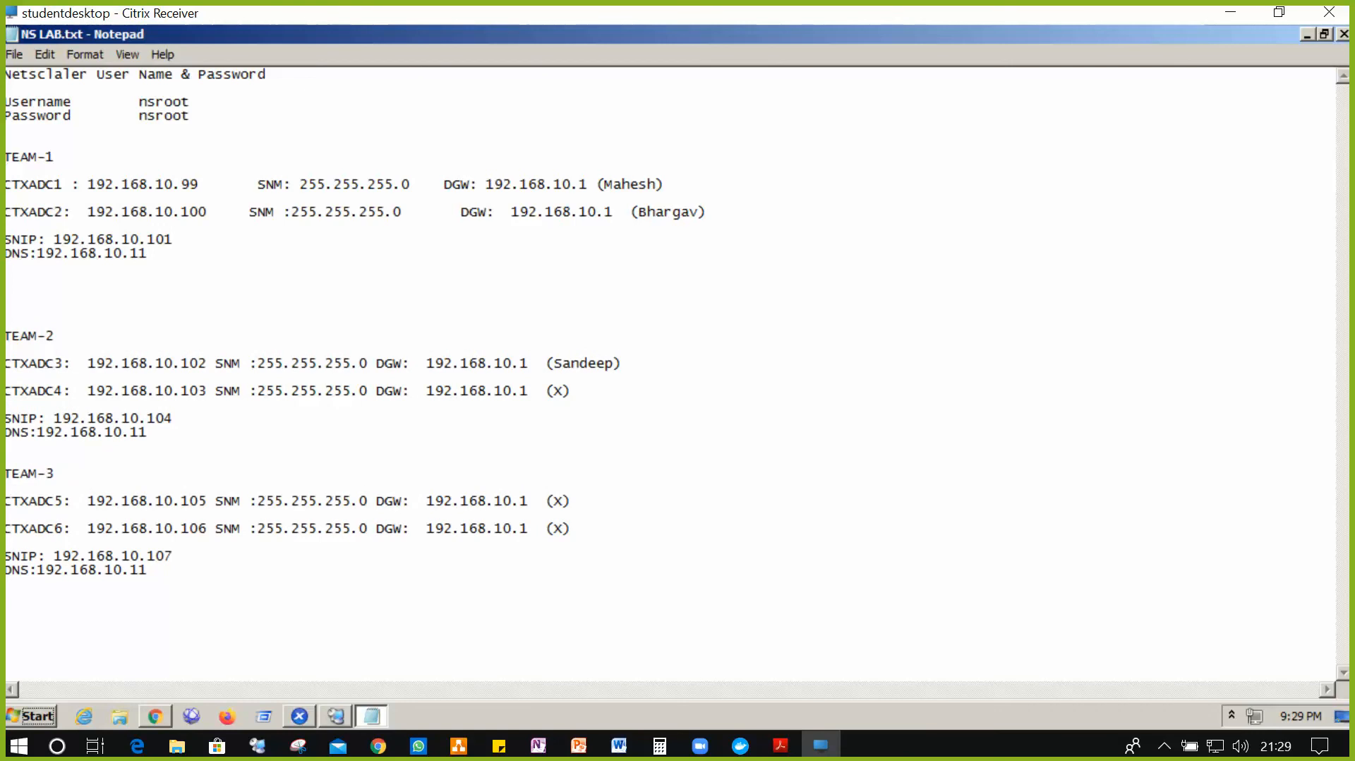
pyautogui.write('VIOP')
pyautogui.press('BackSpace')
pyautogui.write('P:/')
pyautogui.press('BackSpace')
pyautogui.write('192.168.10.108')
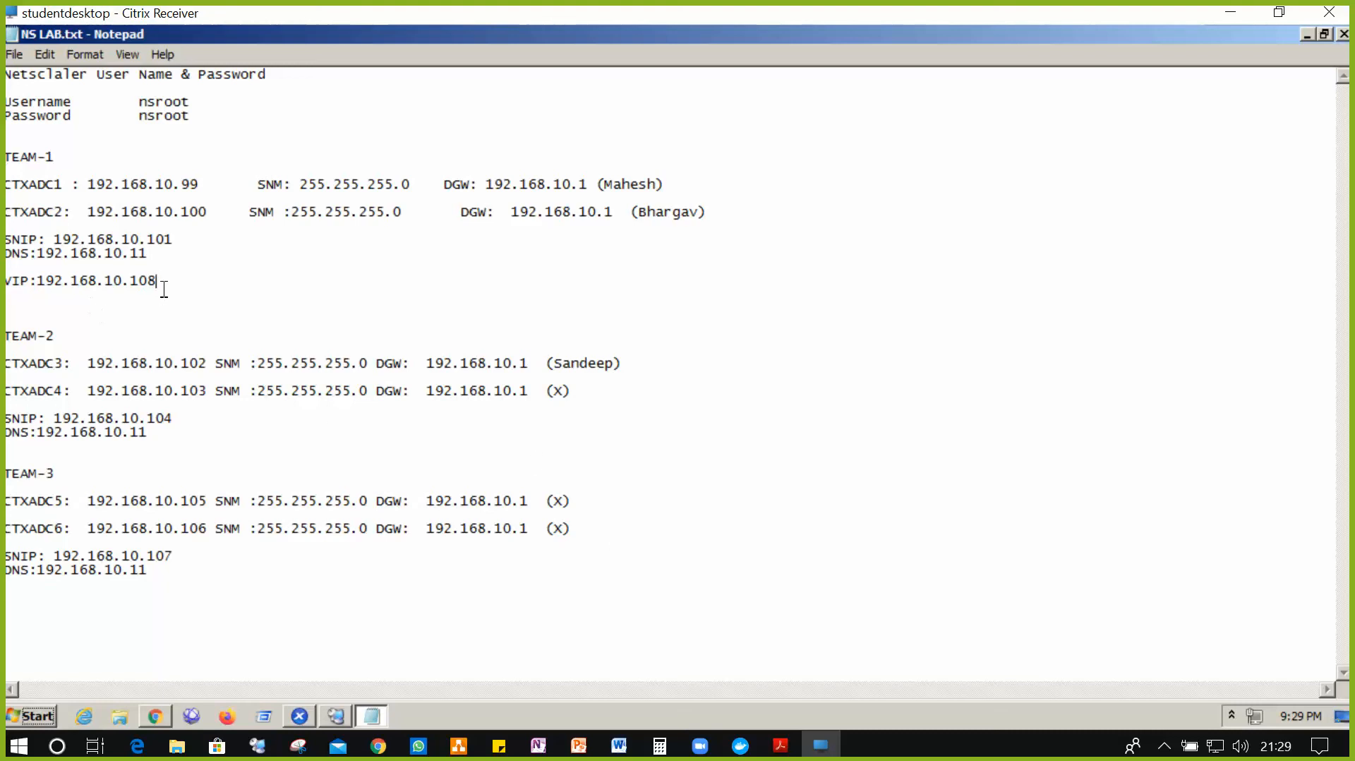
pyautogui.moveTo(157, 283); pyautogui.dragTo(10, 285)
pyautogui.hotkey('ctrl', 'c')
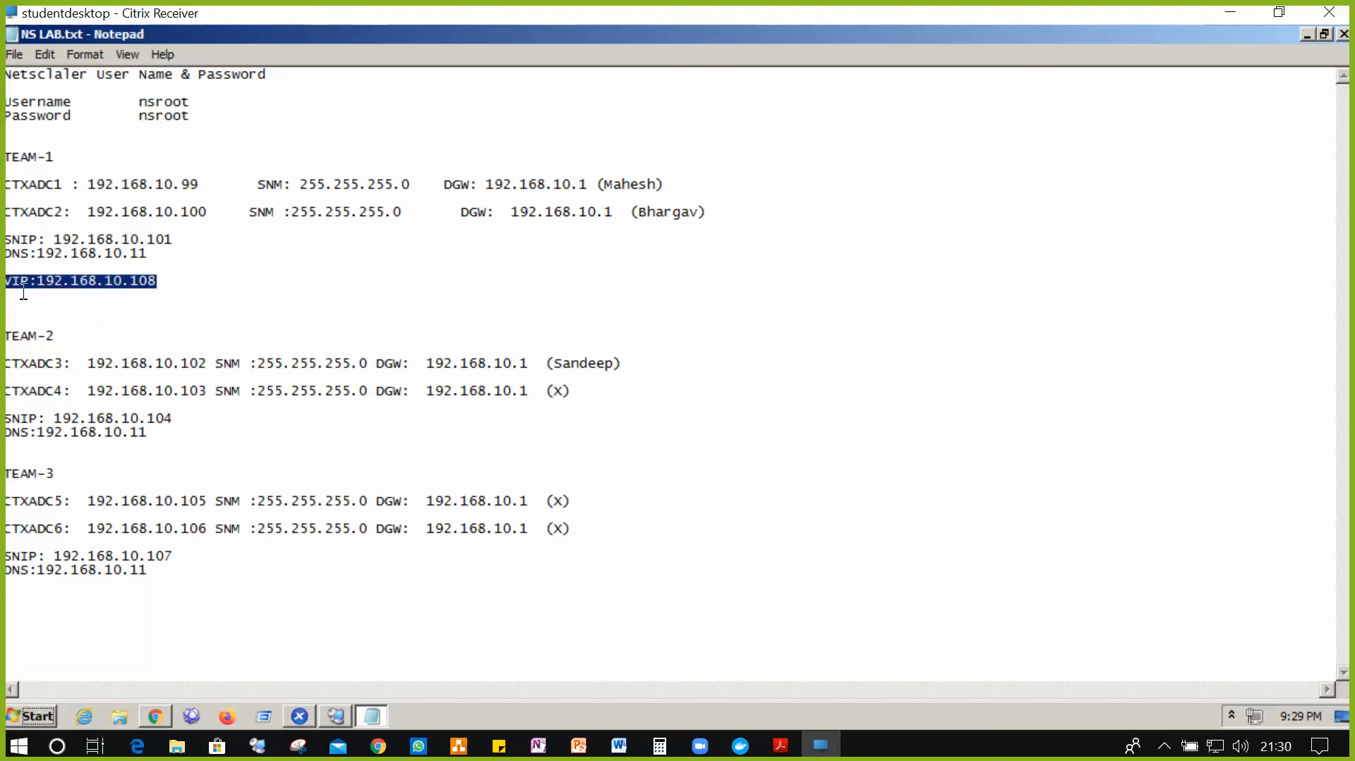
# - In NS LAB.txt, paste VIP lines under TEAM-2's DNS entry (192.168.10.109) and TEAM-3's DNS entry
pyautogui.click(191, 472)
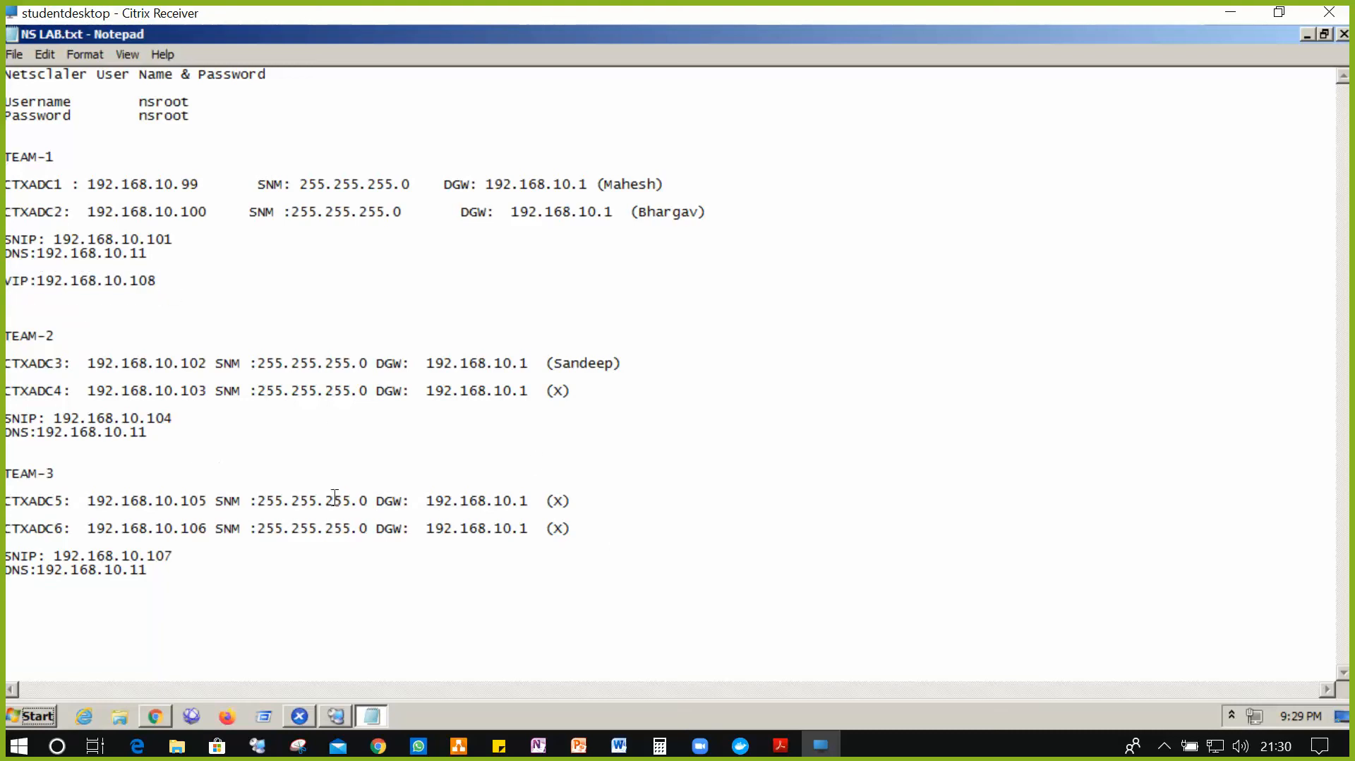
pyautogui.click(173, 438)
pyautogui.press('Return')
pyautogui.hotkey('ctrl', 'v')
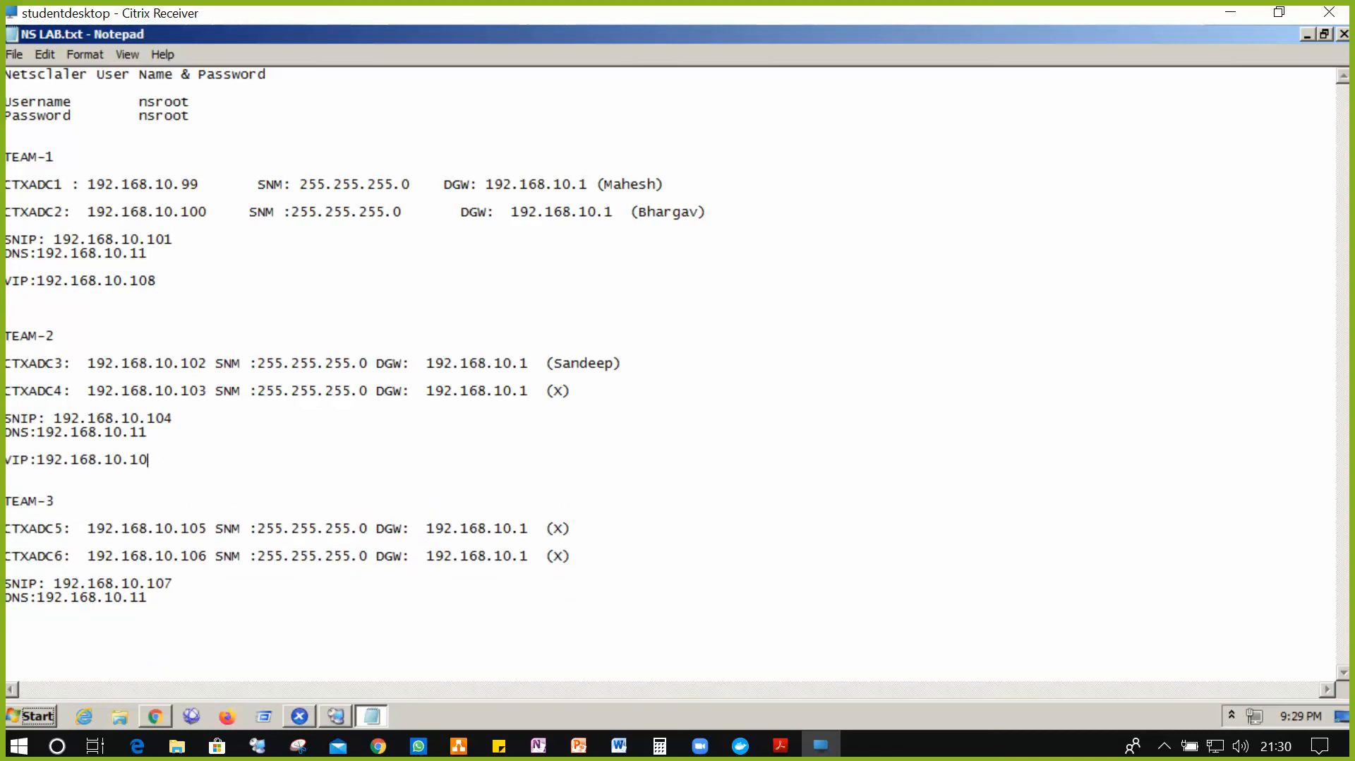
pyautogui.write('9')
pyautogui.click(316, 626)
pyautogui.hotkey('ctrl', 'v')
# - Change TEAM-3's VIP to 192.168.10.110, then submit myapps with IP address 192.168.10.108
pyautogui.press('BackSpace')
pyautogui.write('10')
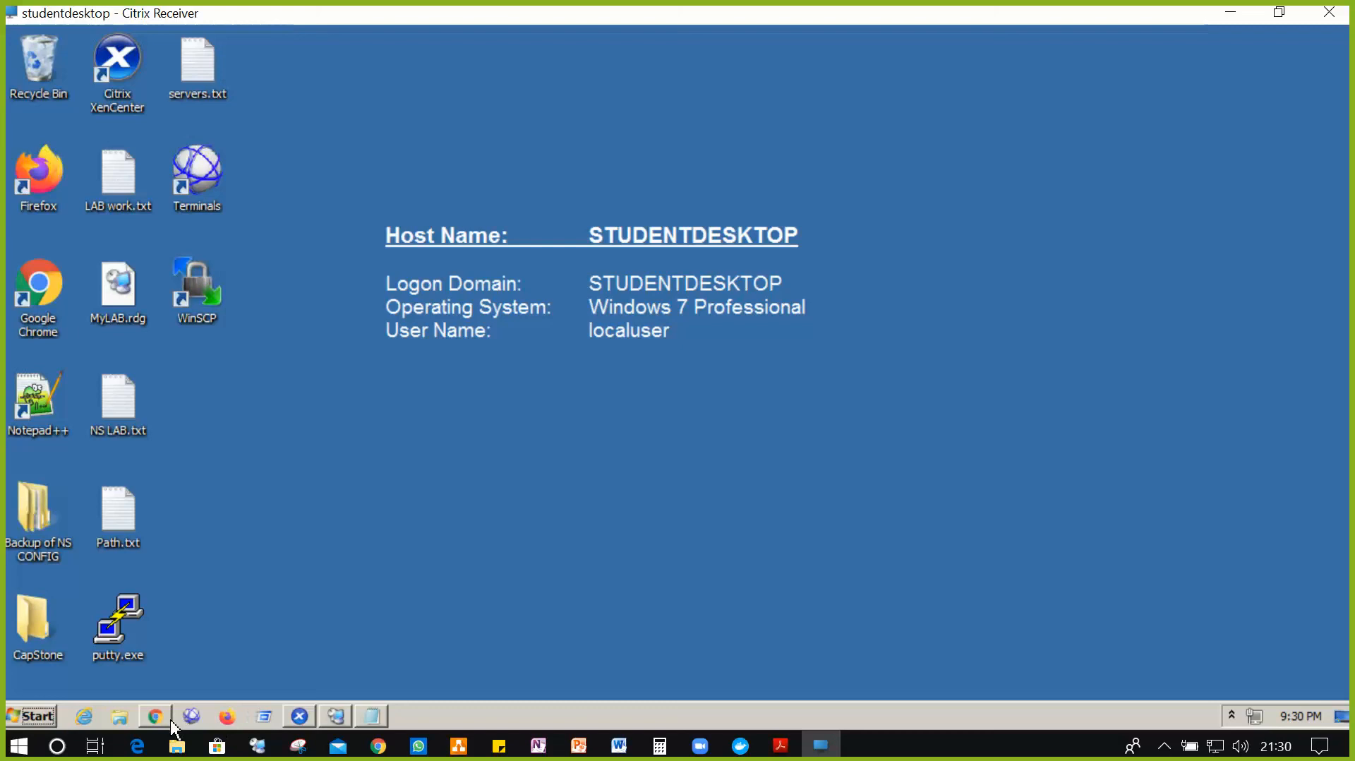
pyautogui.click(156, 716)
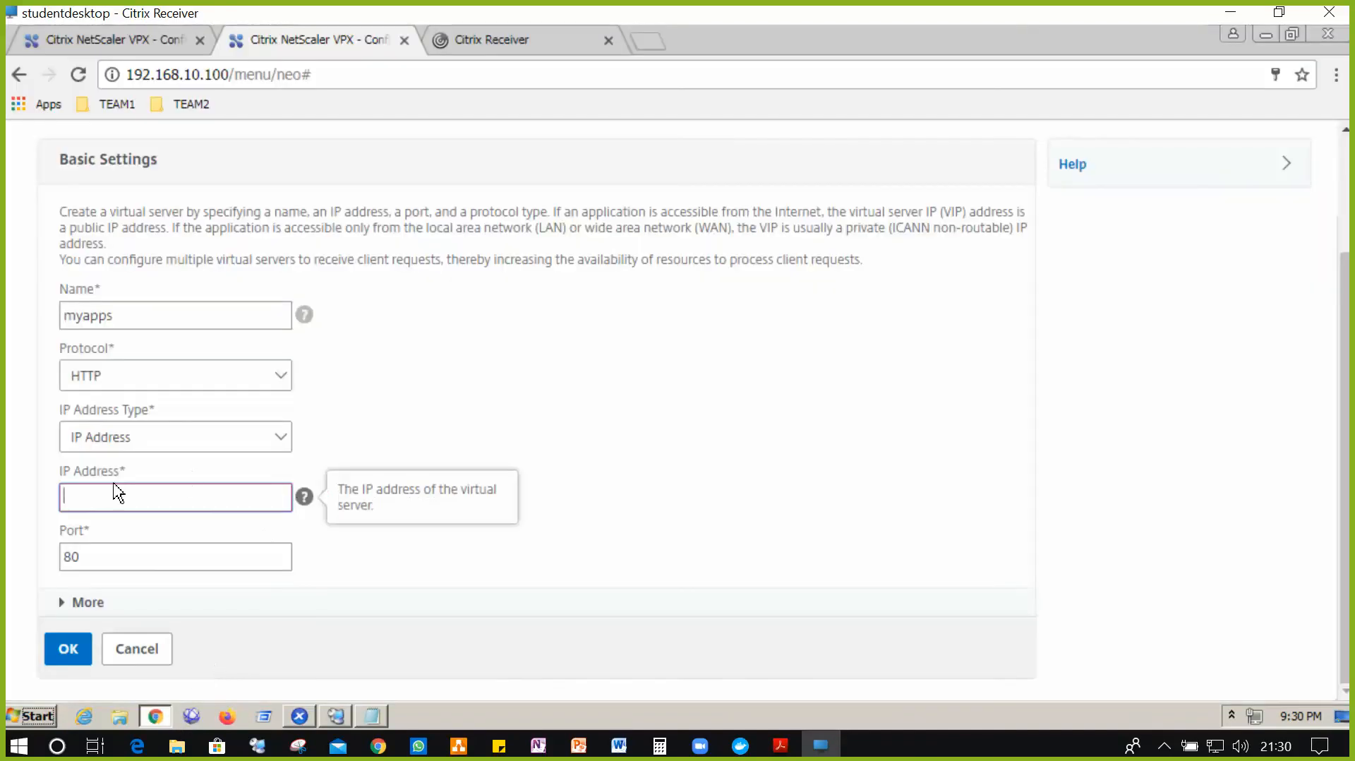
pyautogui.write('192.168.10.108')
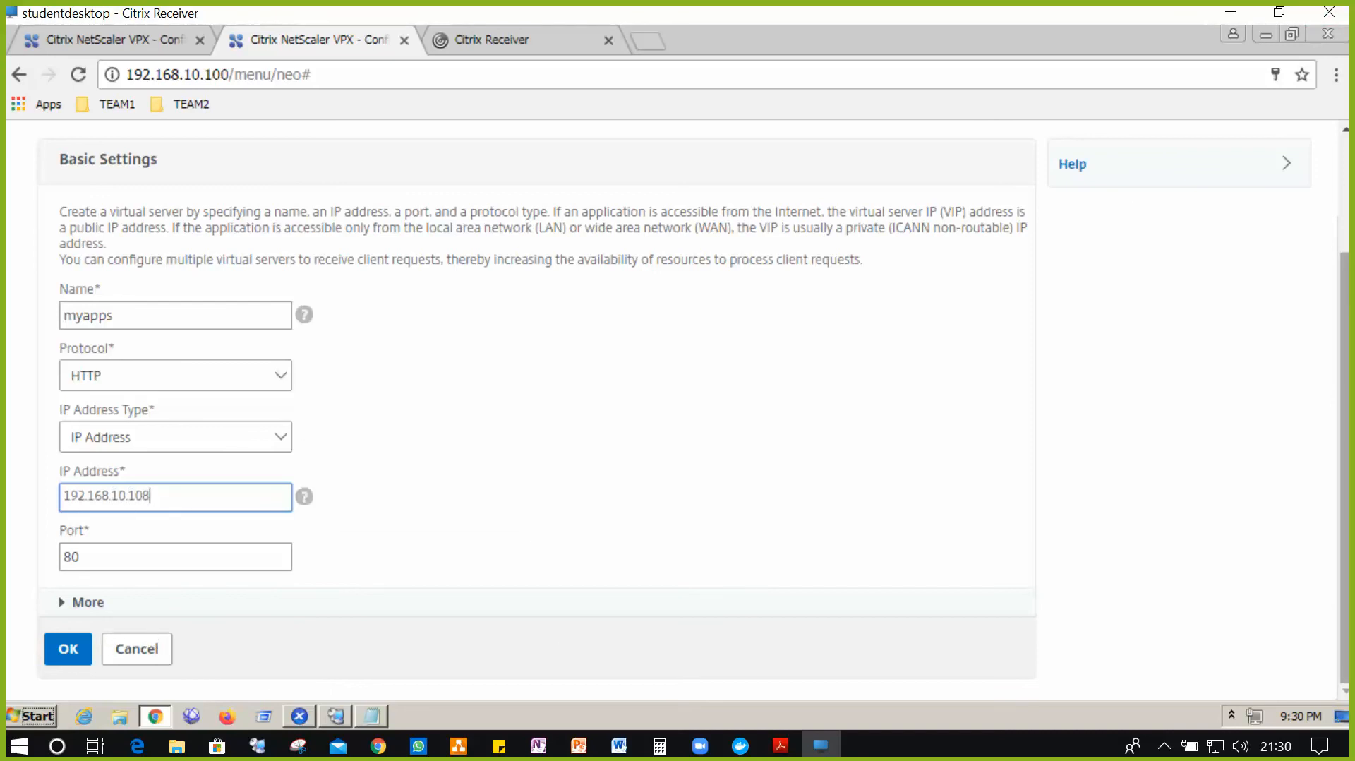
pyautogui.hotkey('alt', 'Tab')
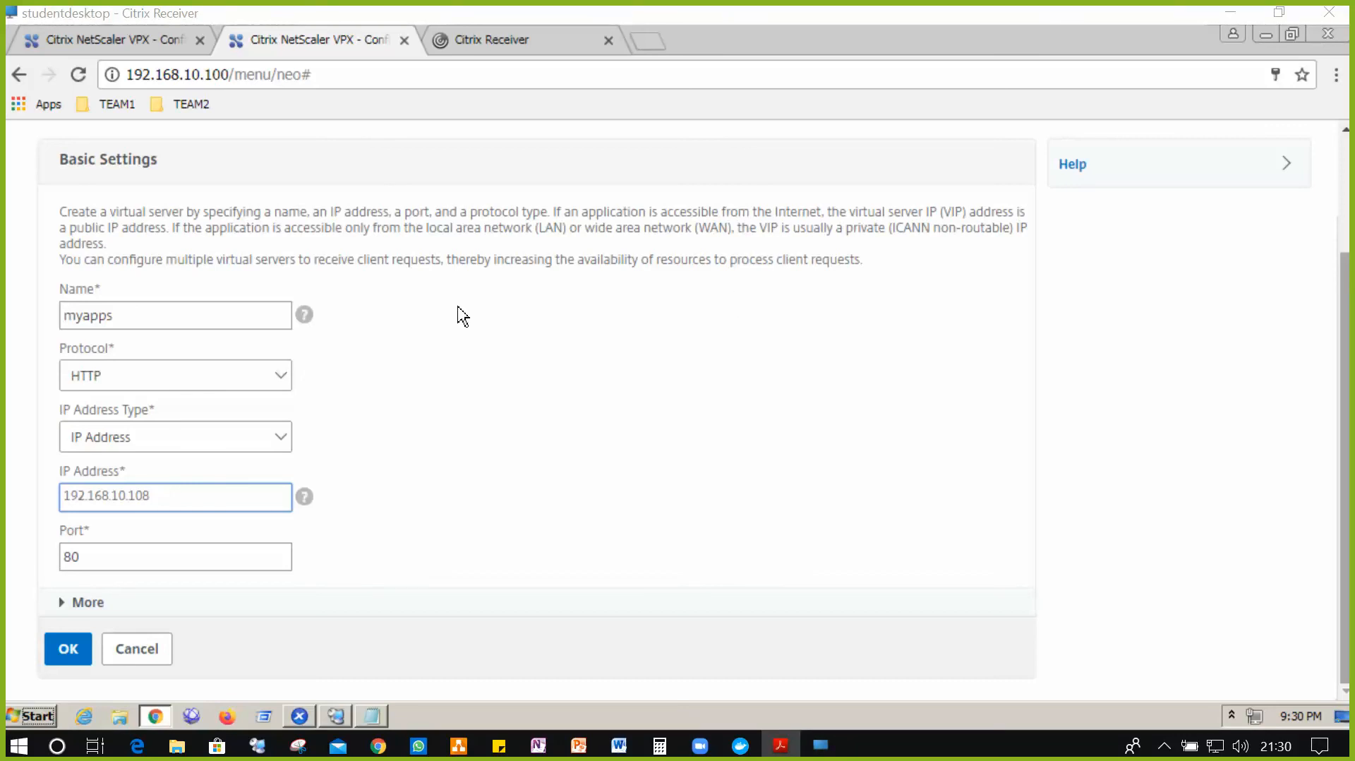
pyautogui.click(77, 660)
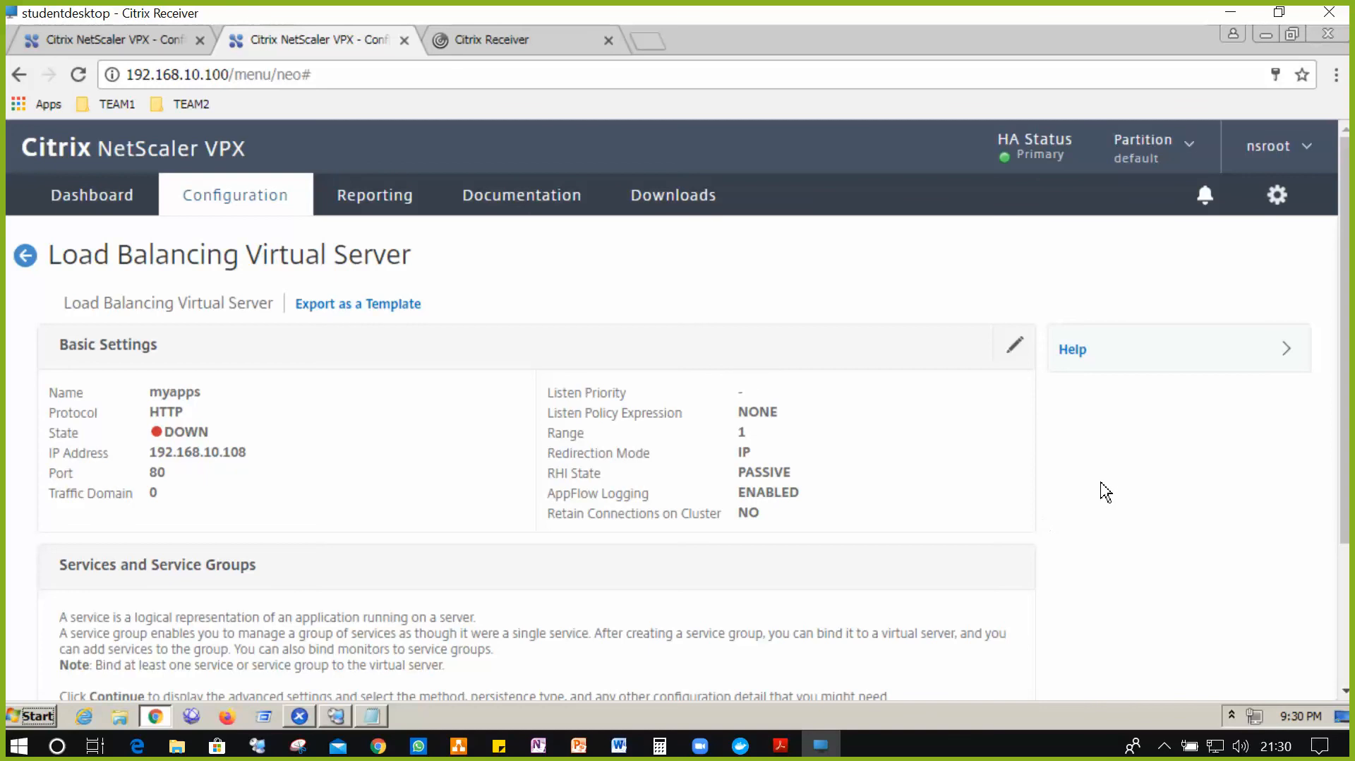
# - Select svc_sf1 and svc_sf2 in the service binding and bind them to myapps
pyautogui.scroll(-2, 1108, 480)
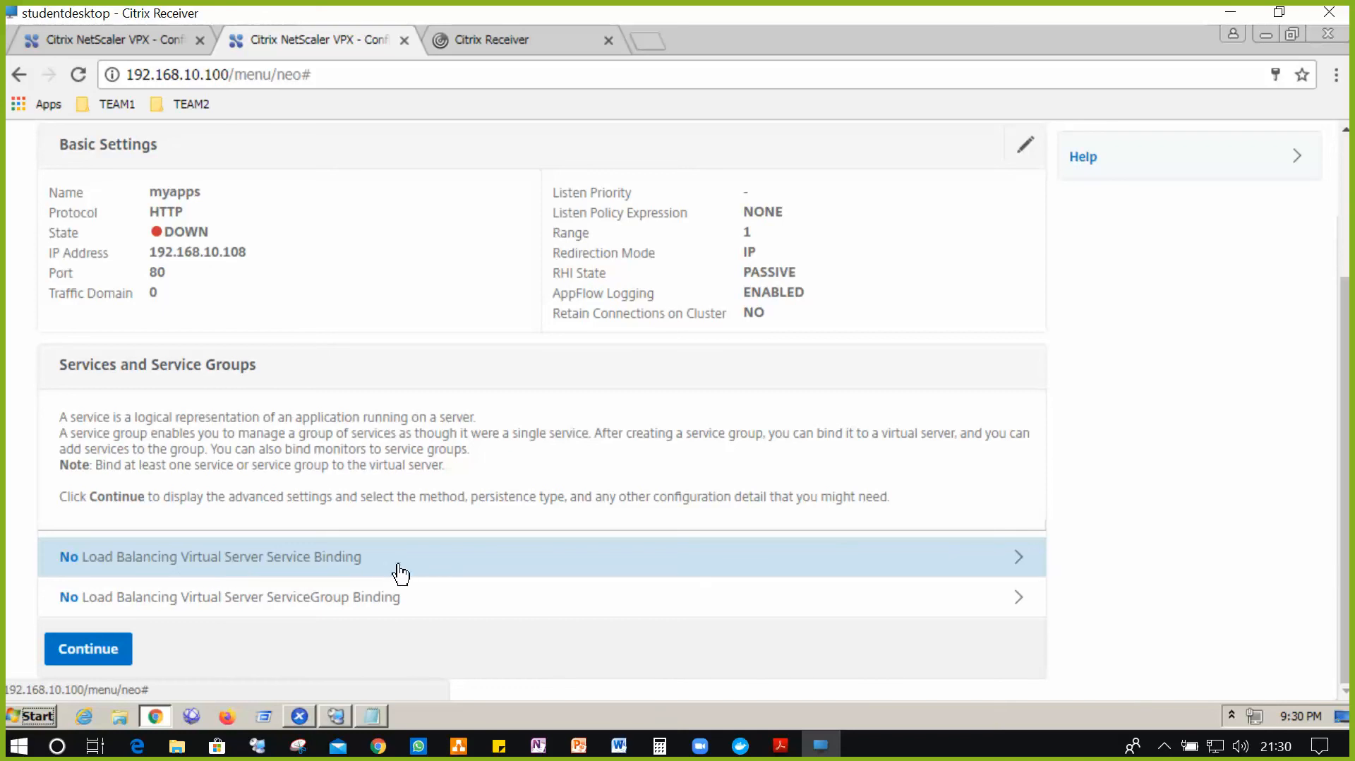
pyautogui.click(250, 559)
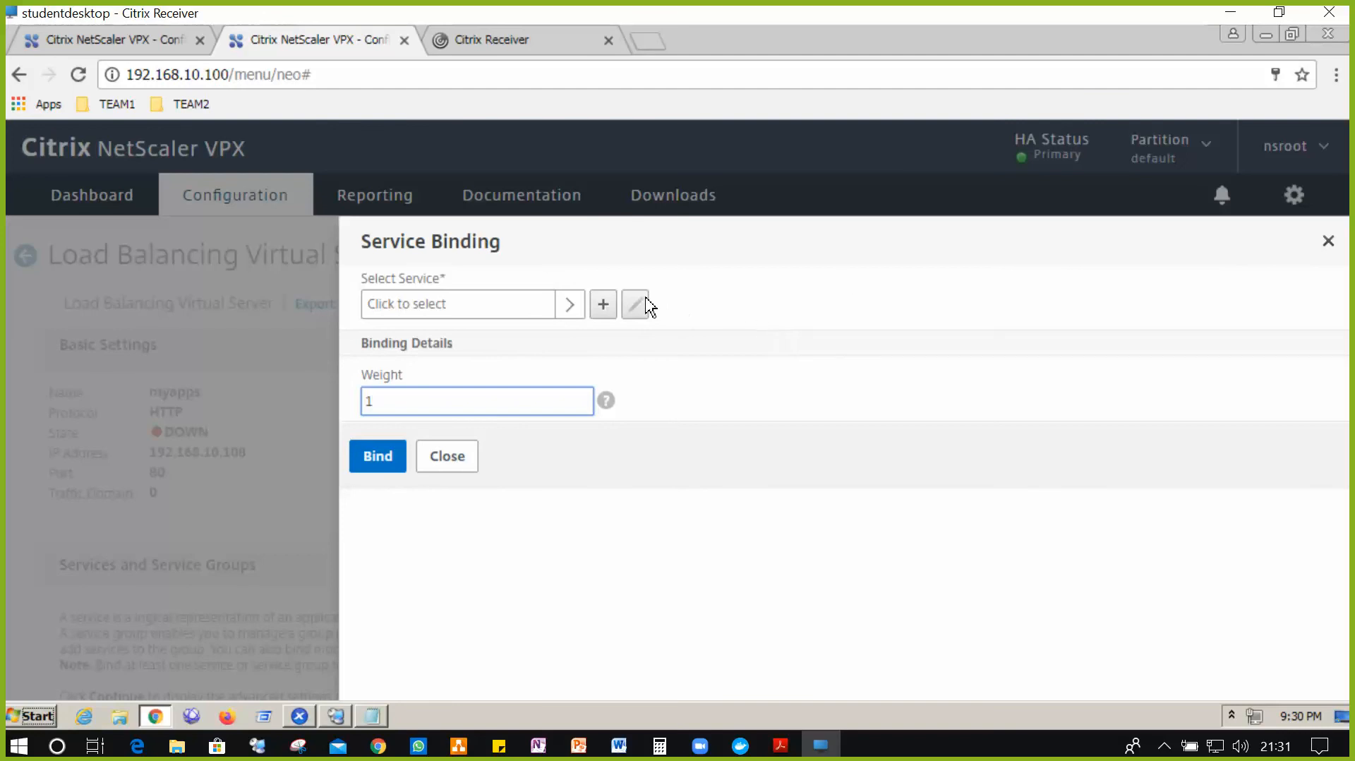
pyautogui.click(567, 305)
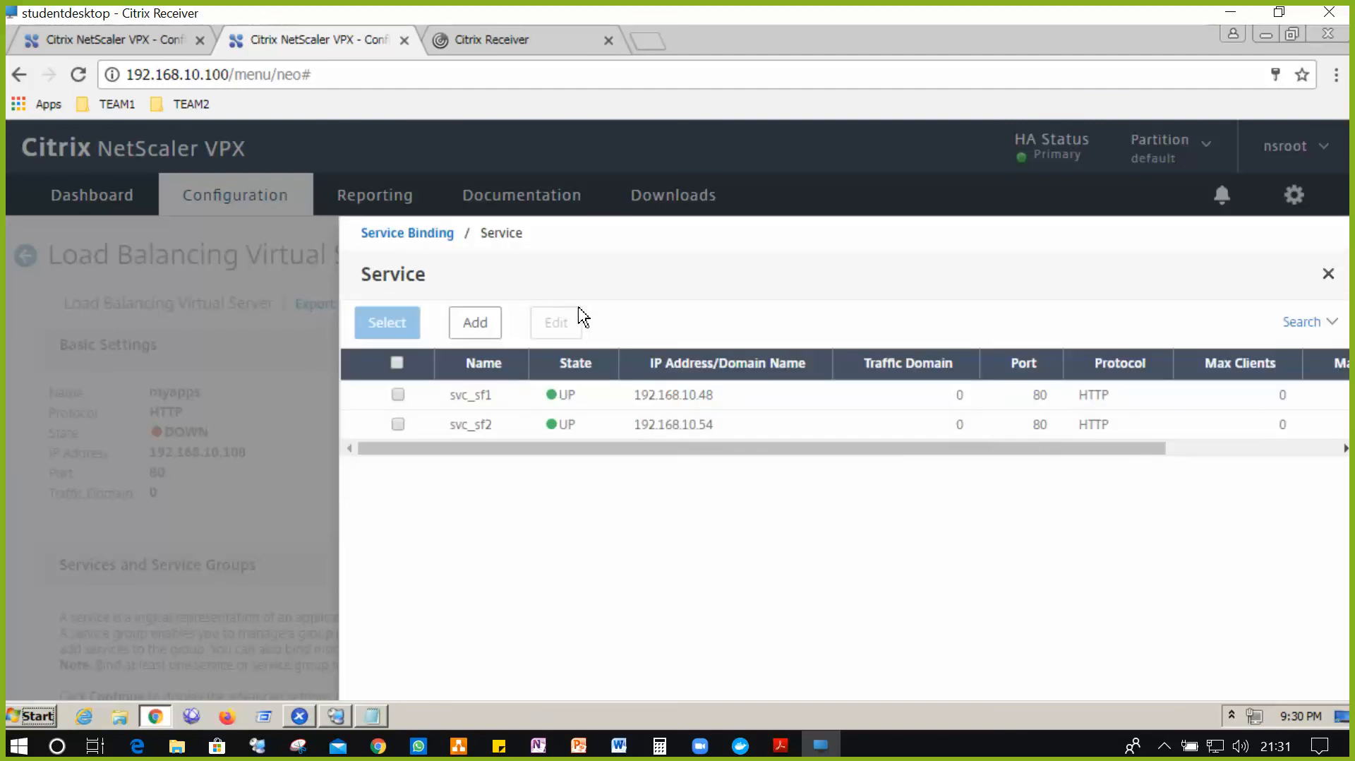
pyautogui.click(405, 399)
pyautogui.click(398, 424)
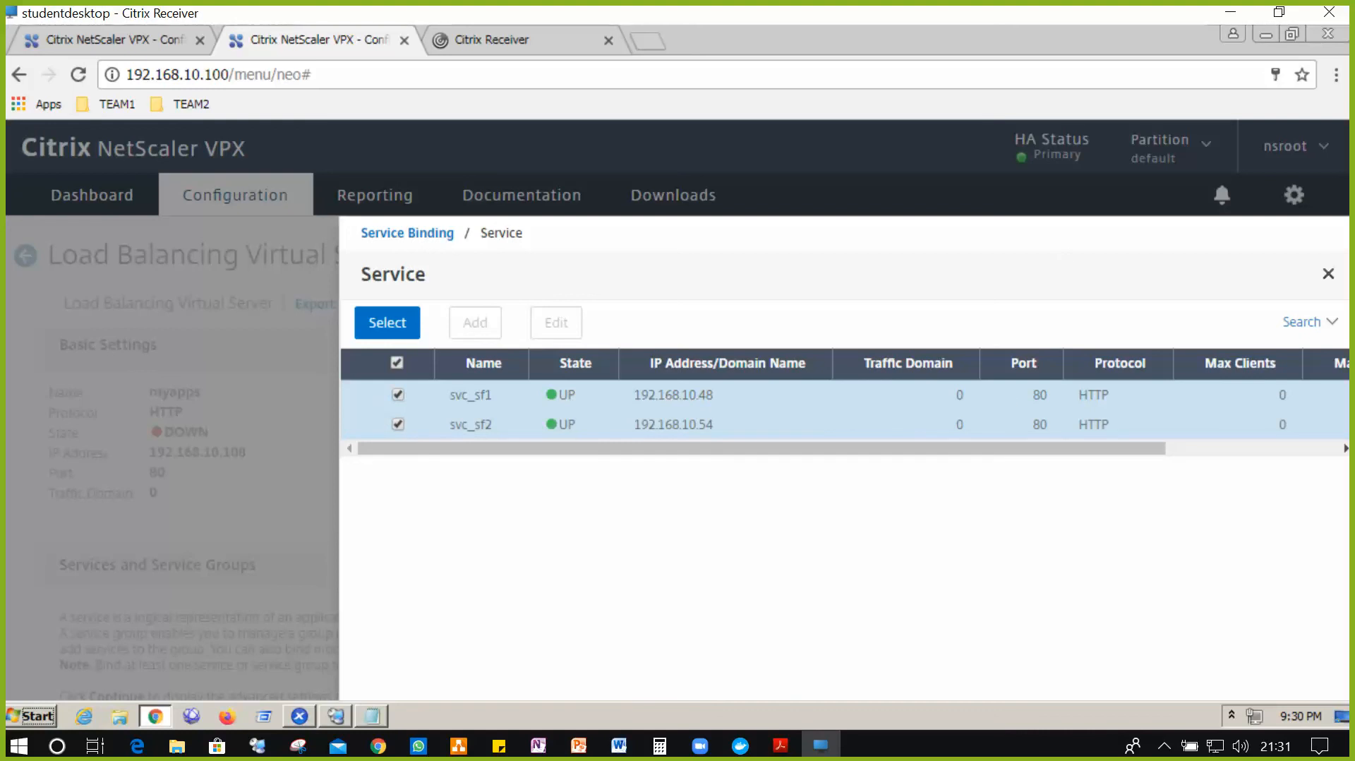
pyautogui.click(417, 324)
pyautogui.click(382, 499)
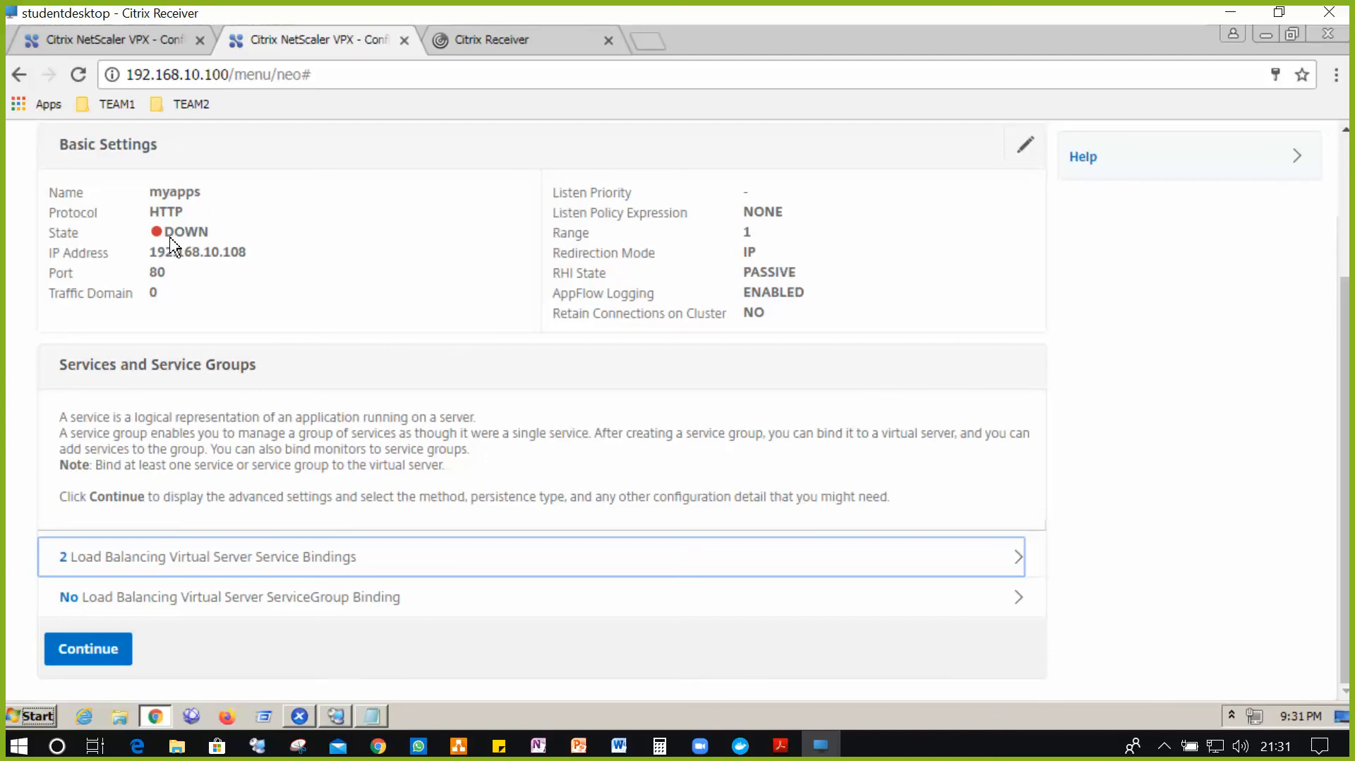
# - Add the Method setting to myapps with ROUNDROBIN and LEASTCONNECTION as backup method
pyautogui.click(85, 647)
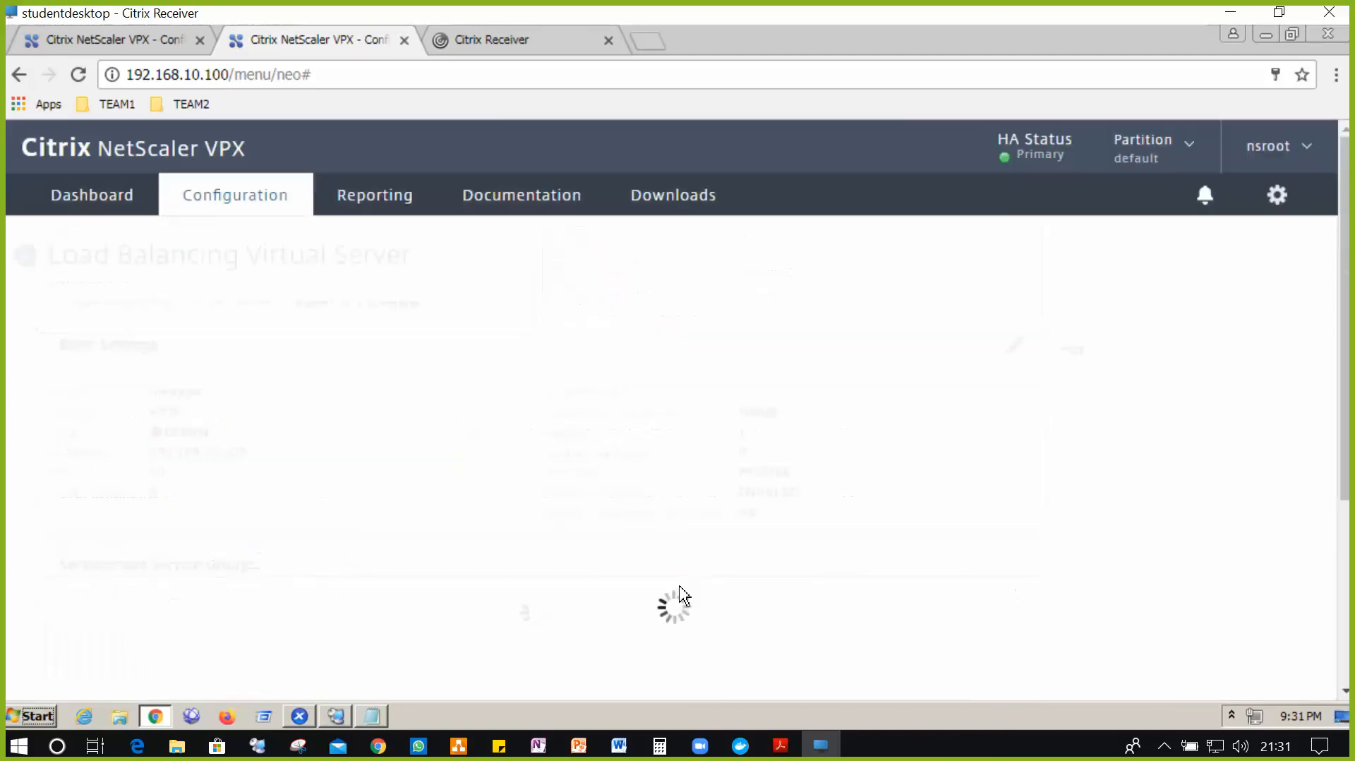
pyautogui.scroll(-1, 545, 542)
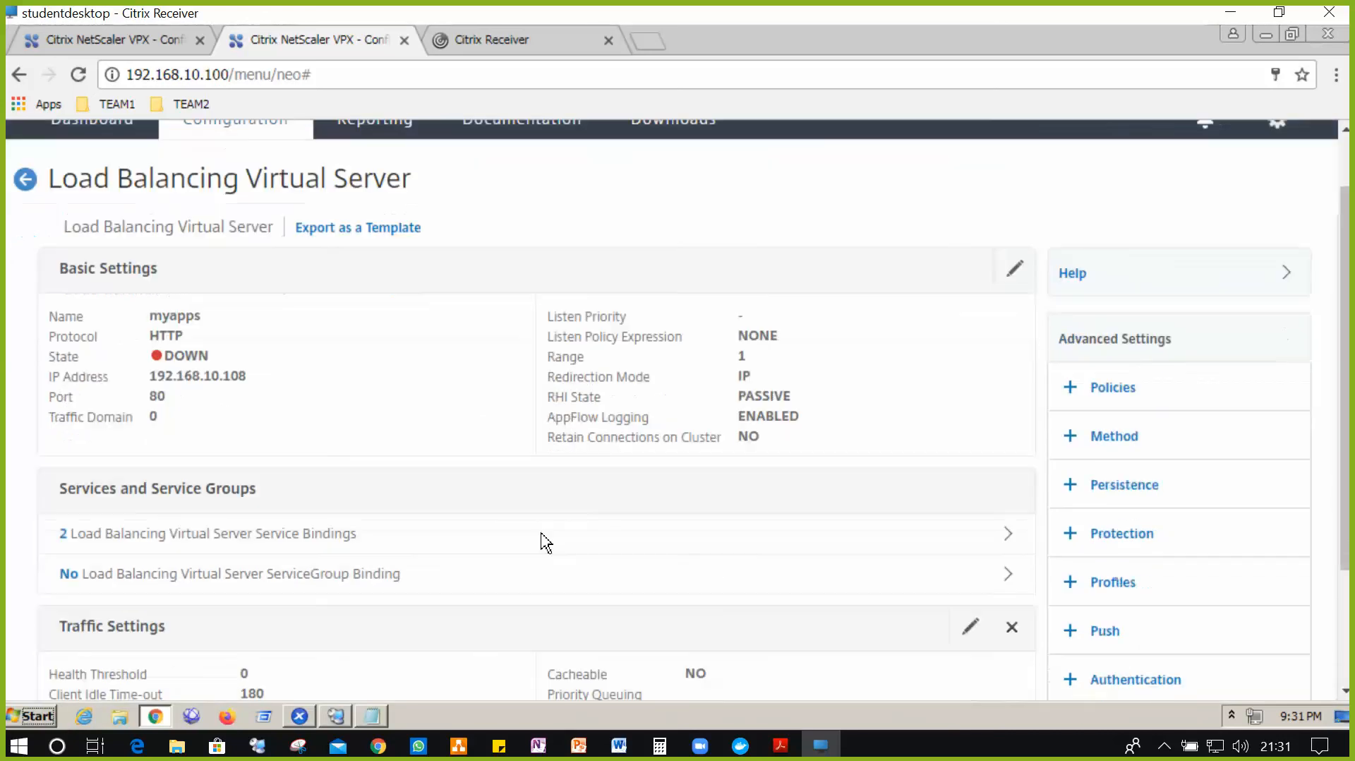
pyautogui.scroll(-2, 545, 542)
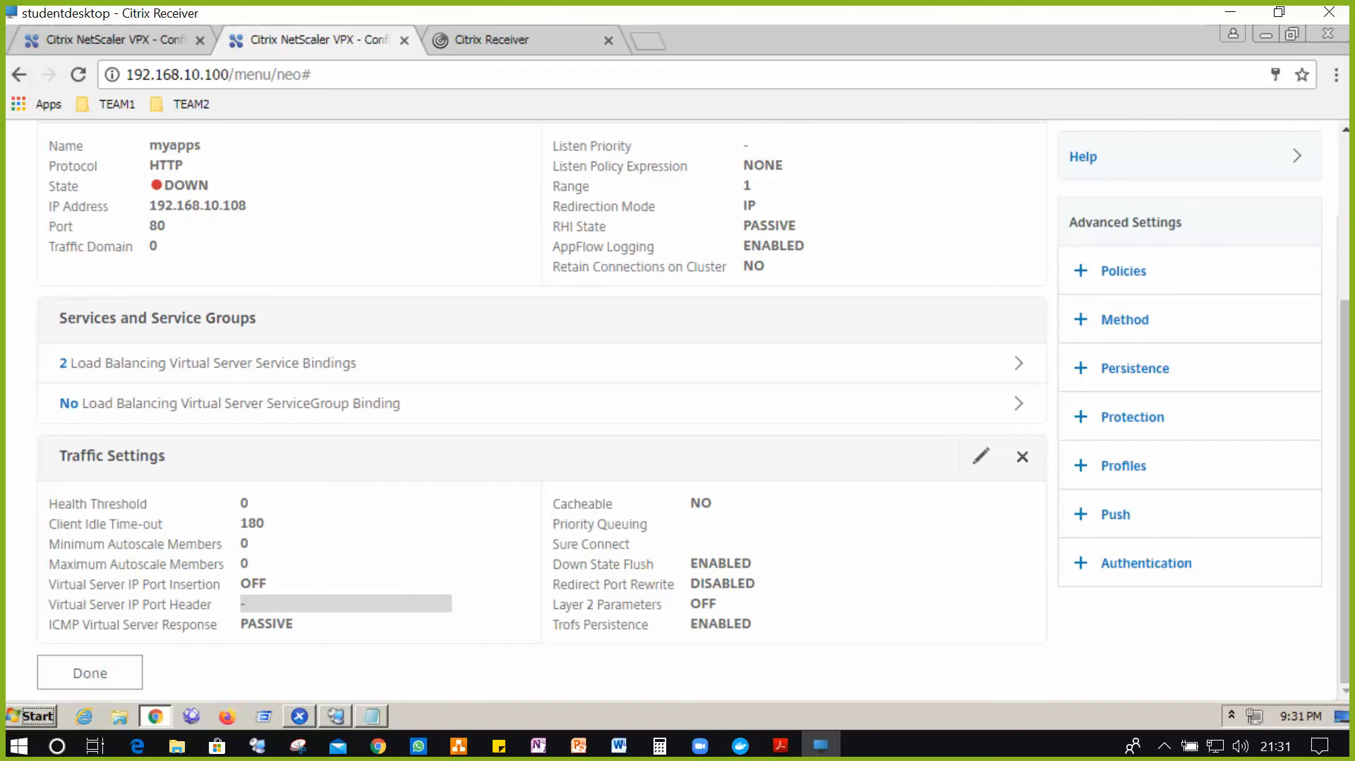
pyautogui.click(1127, 322)
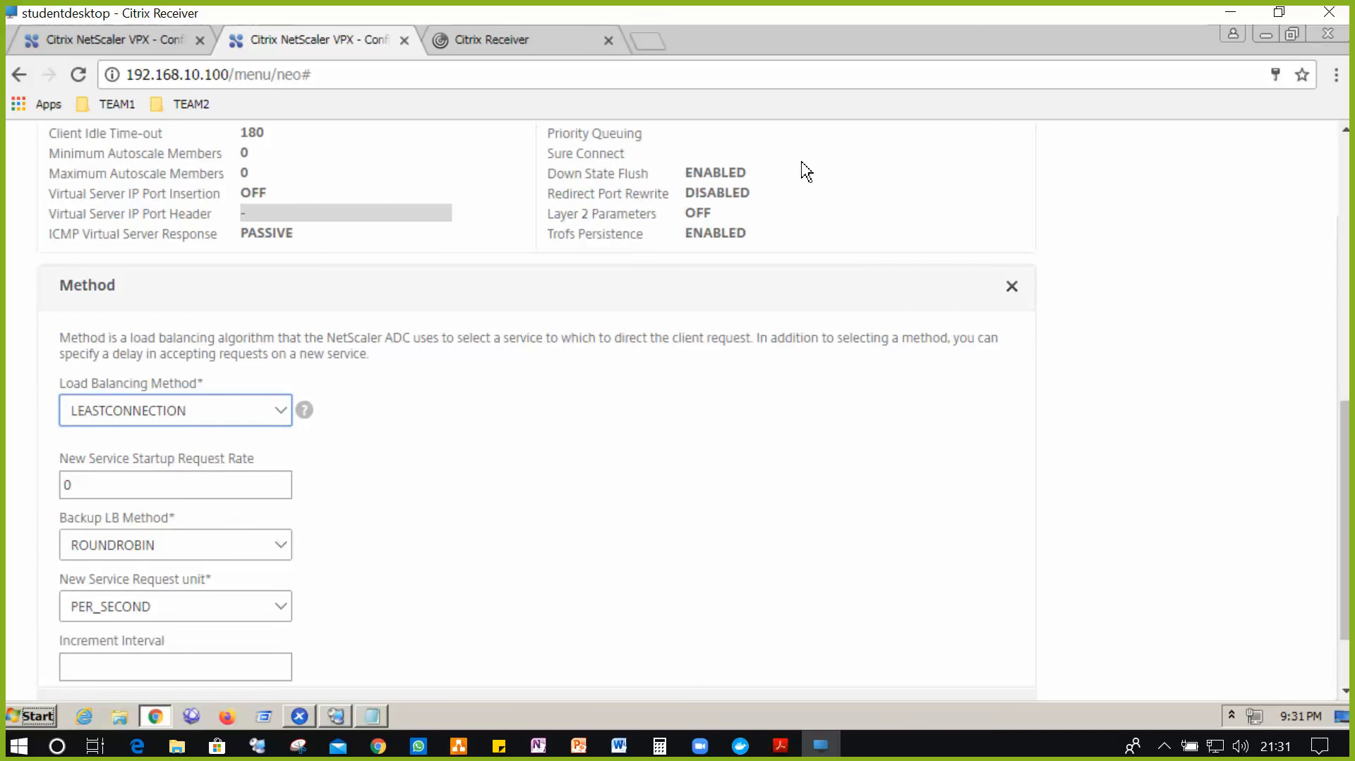
pyautogui.click(267, 422)
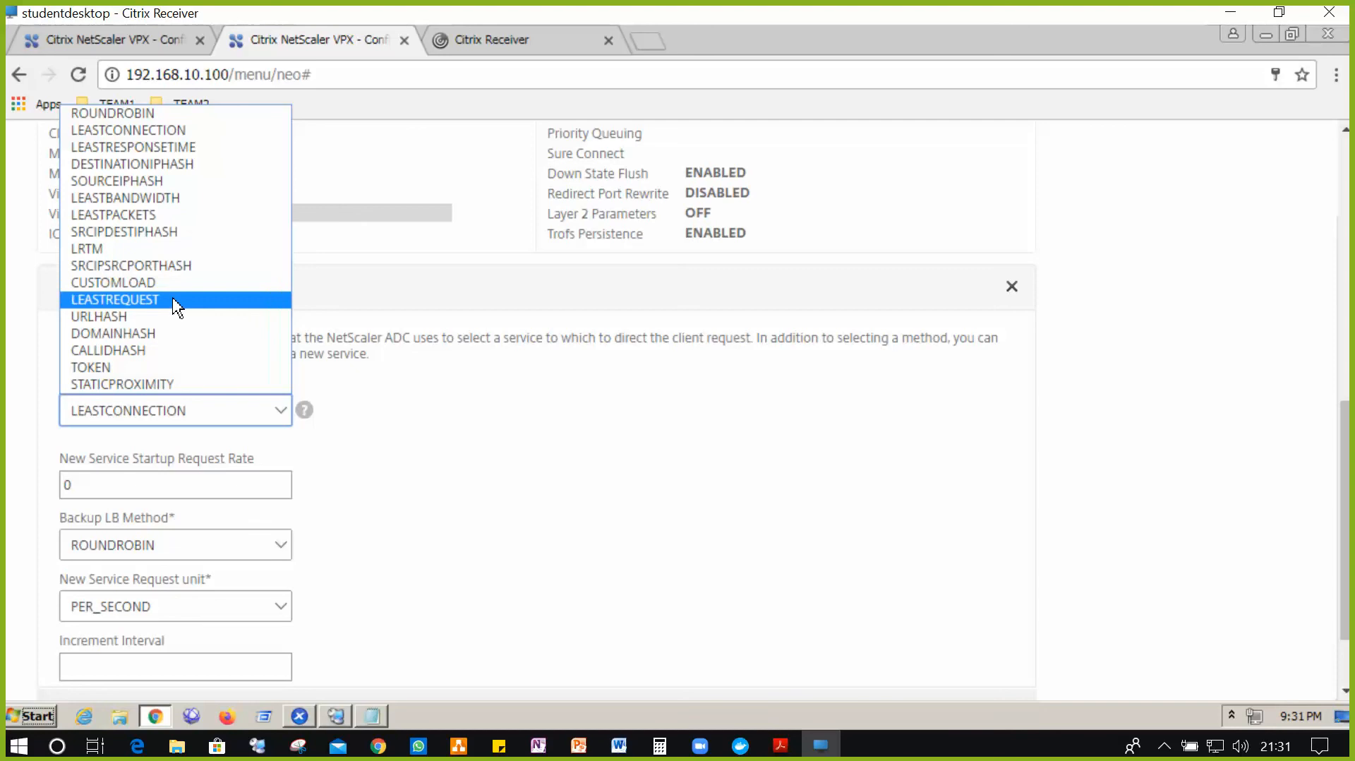
pyautogui.click(194, 115)
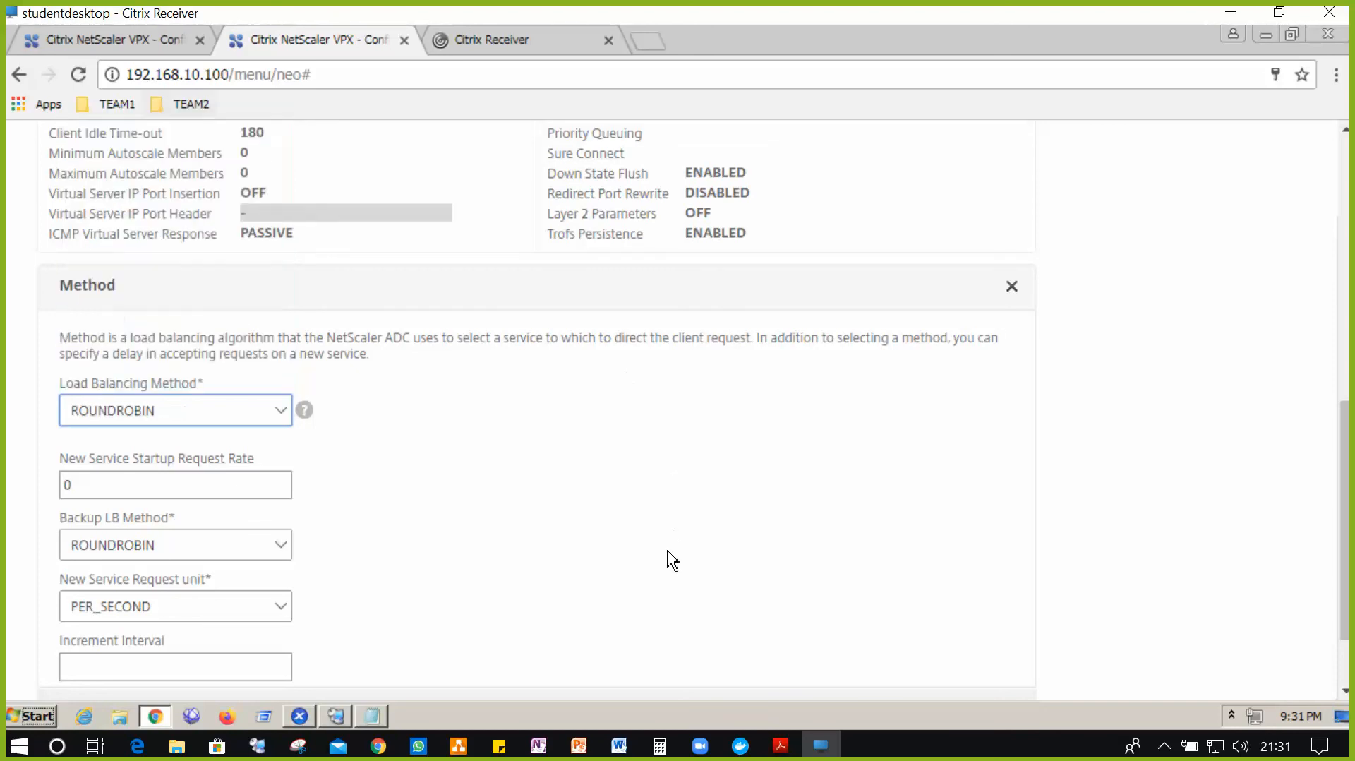
pyautogui.click(278, 552)
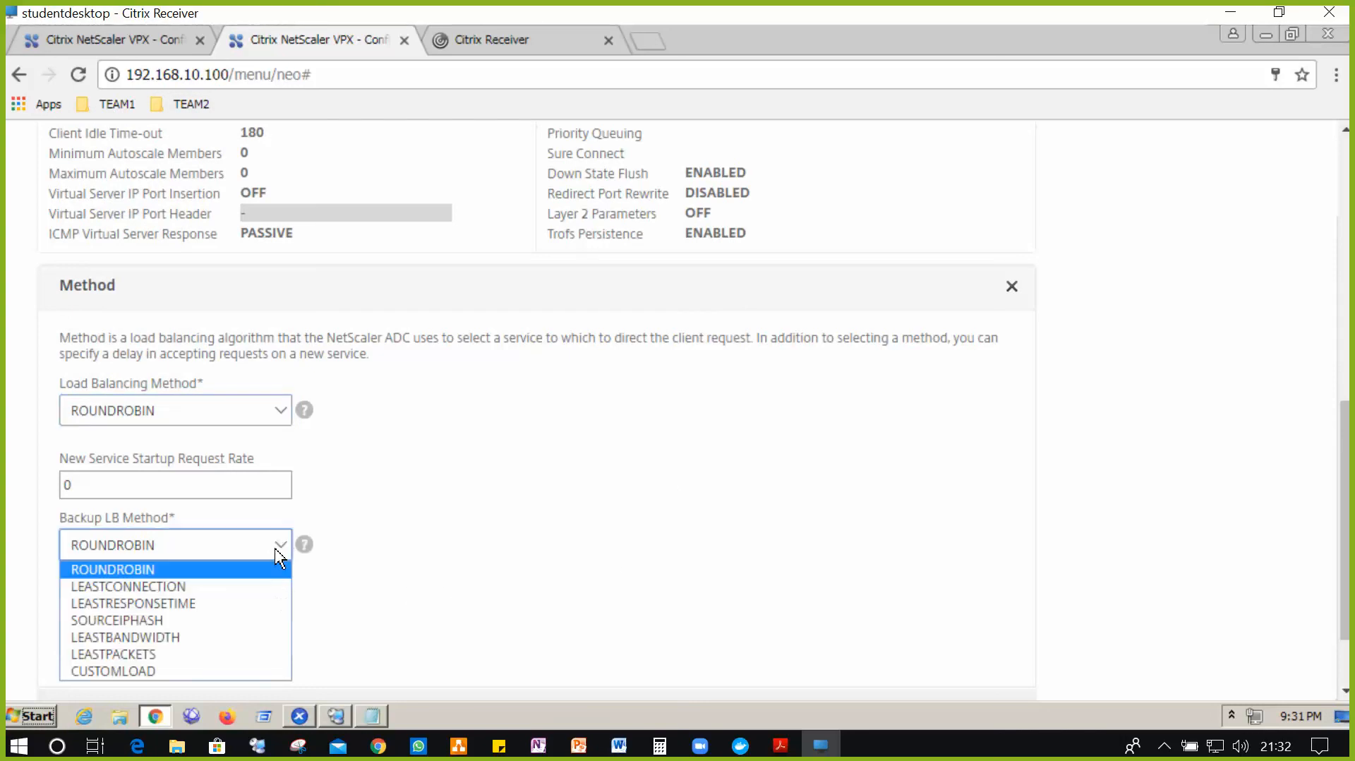
pyautogui.click(239, 587)
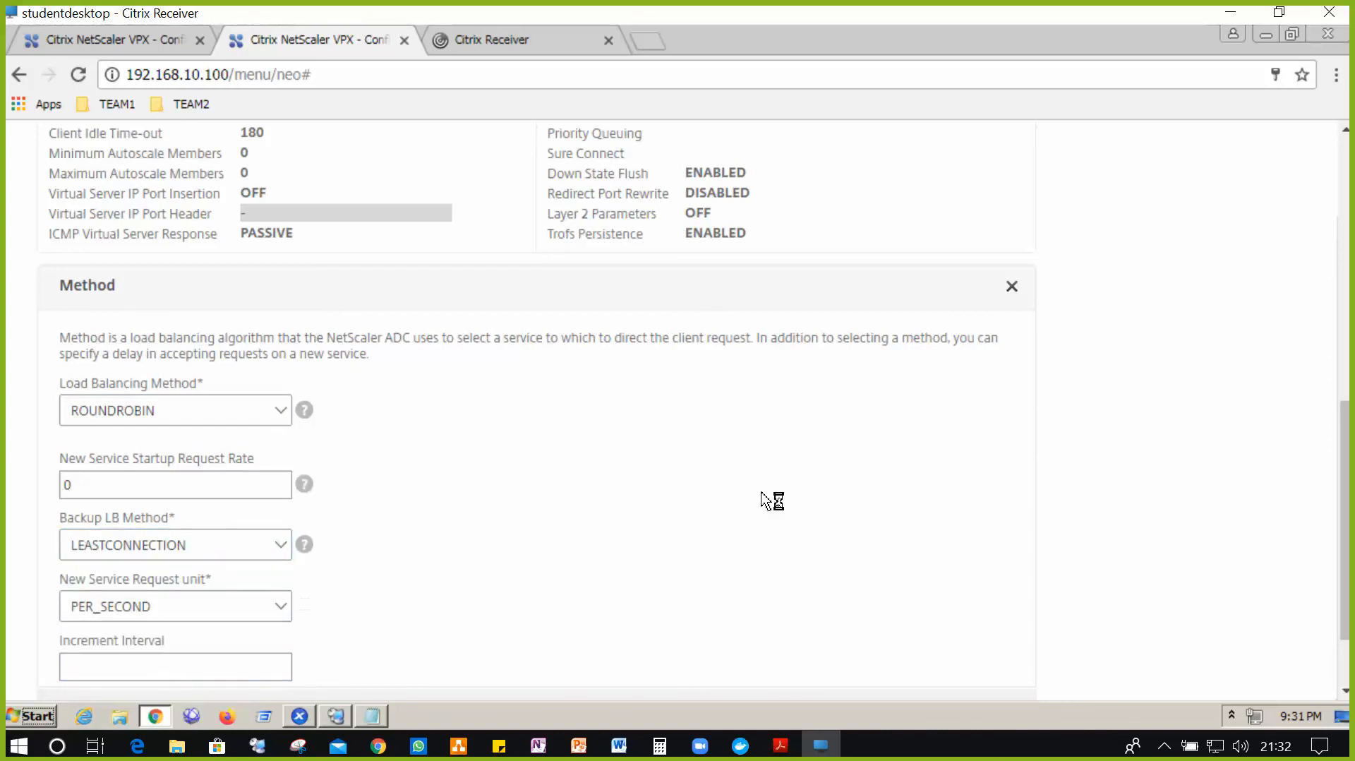
pyautogui.scroll(-3, 770, 502)
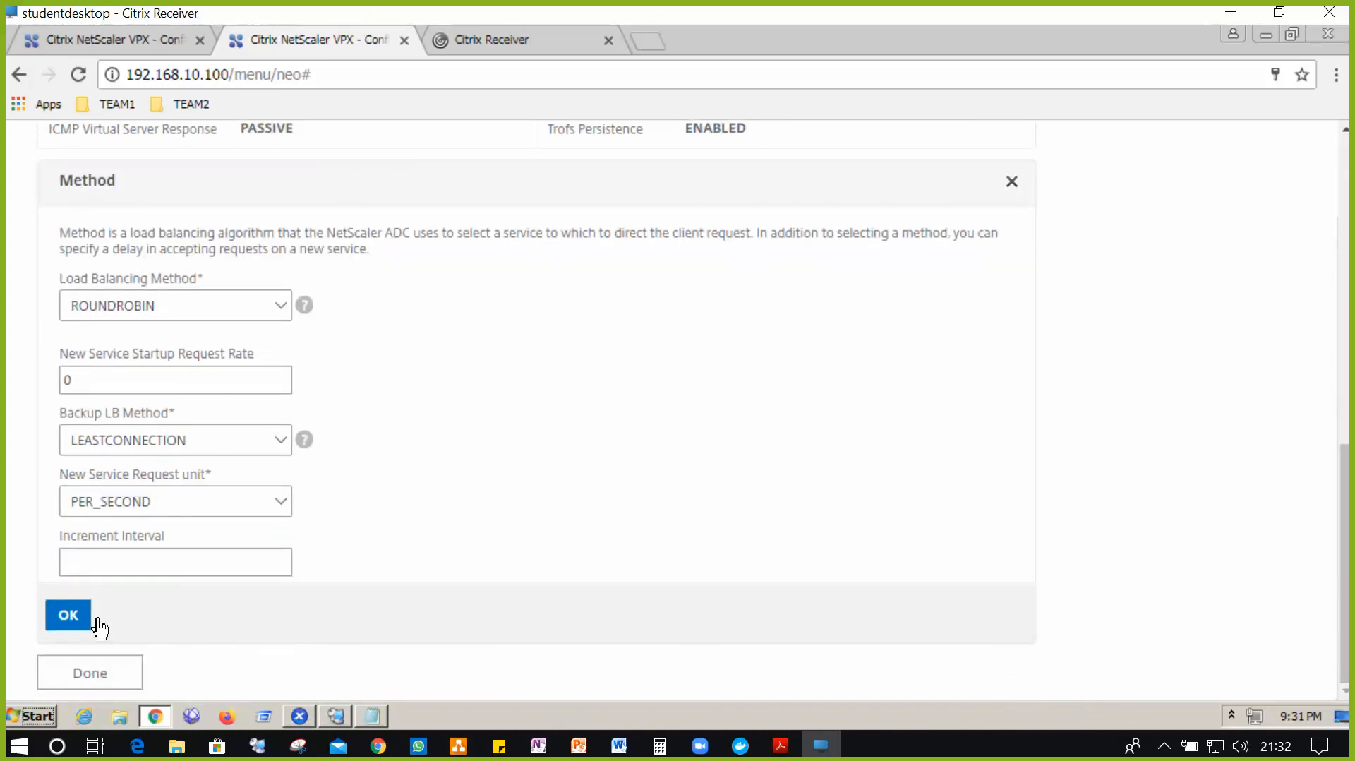
pyautogui.click(88, 620)
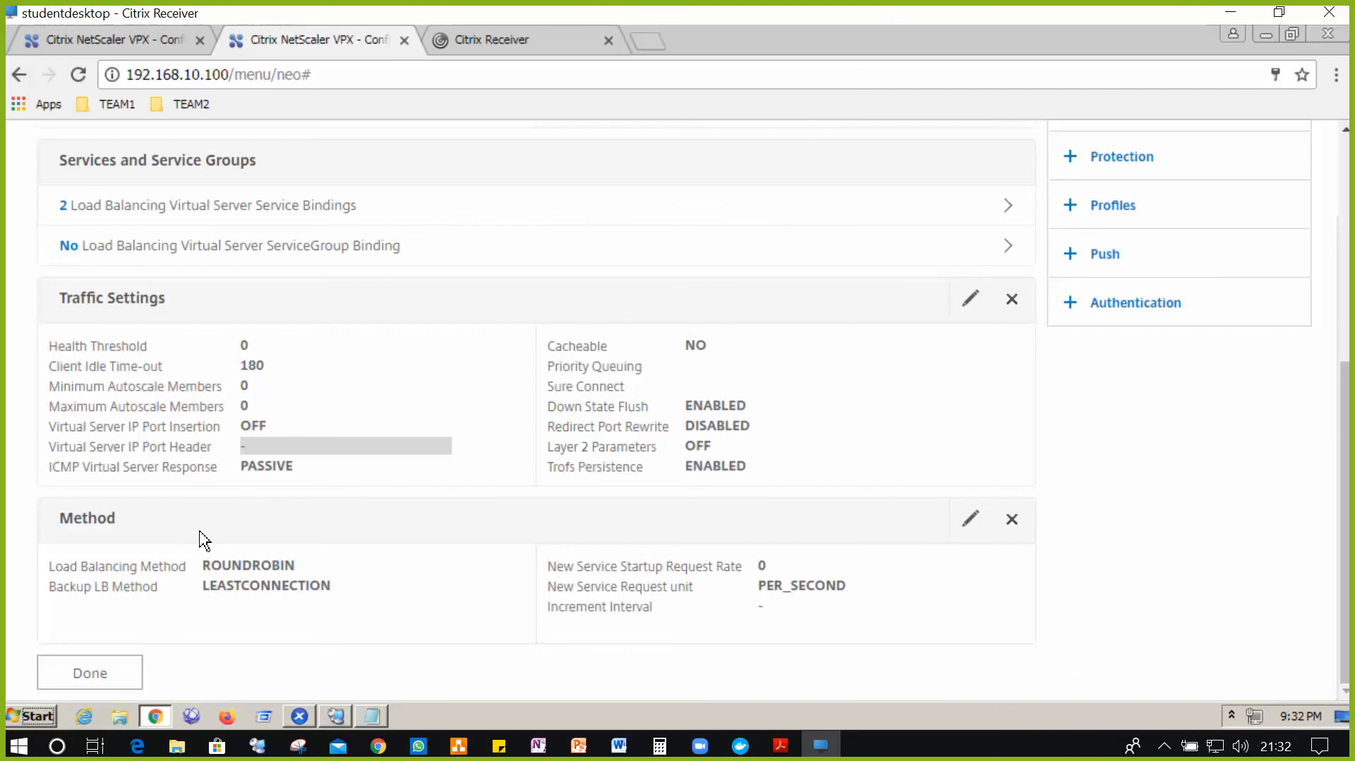
pyautogui.scroll(1, 980, 224)
# - Add COOKIEINSERT persistence to the myapps virtual server
pyautogui.scroll(4, 983, 231)
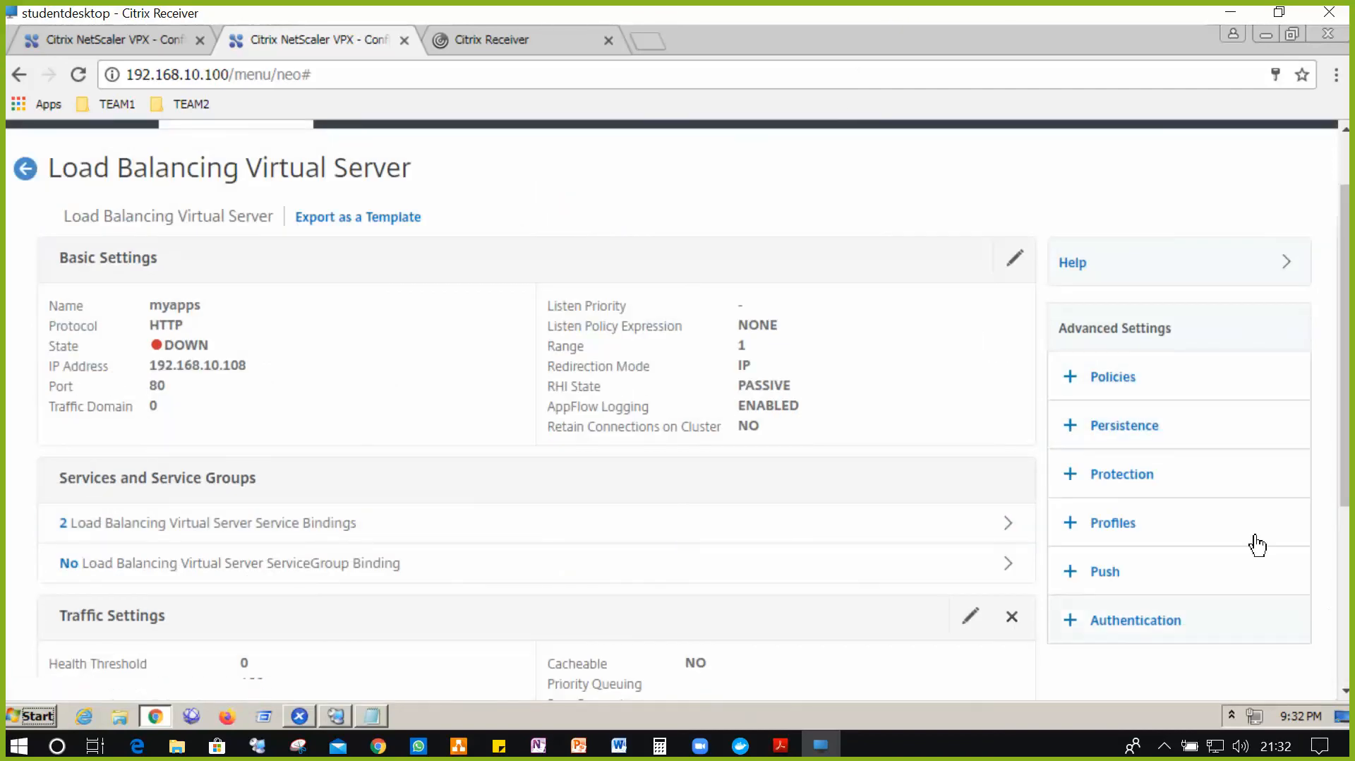
pyautogui.click(1154, 426)
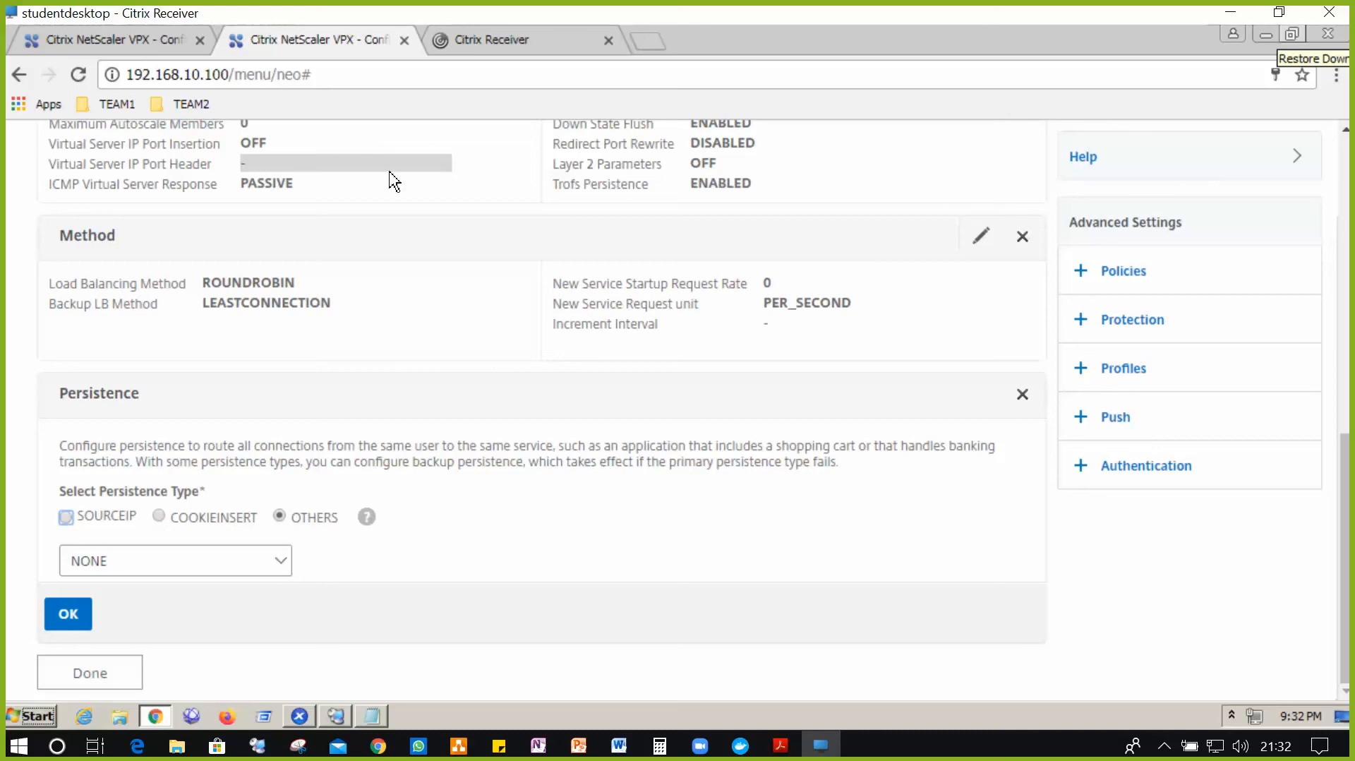
pyautogui.click(162, 520)
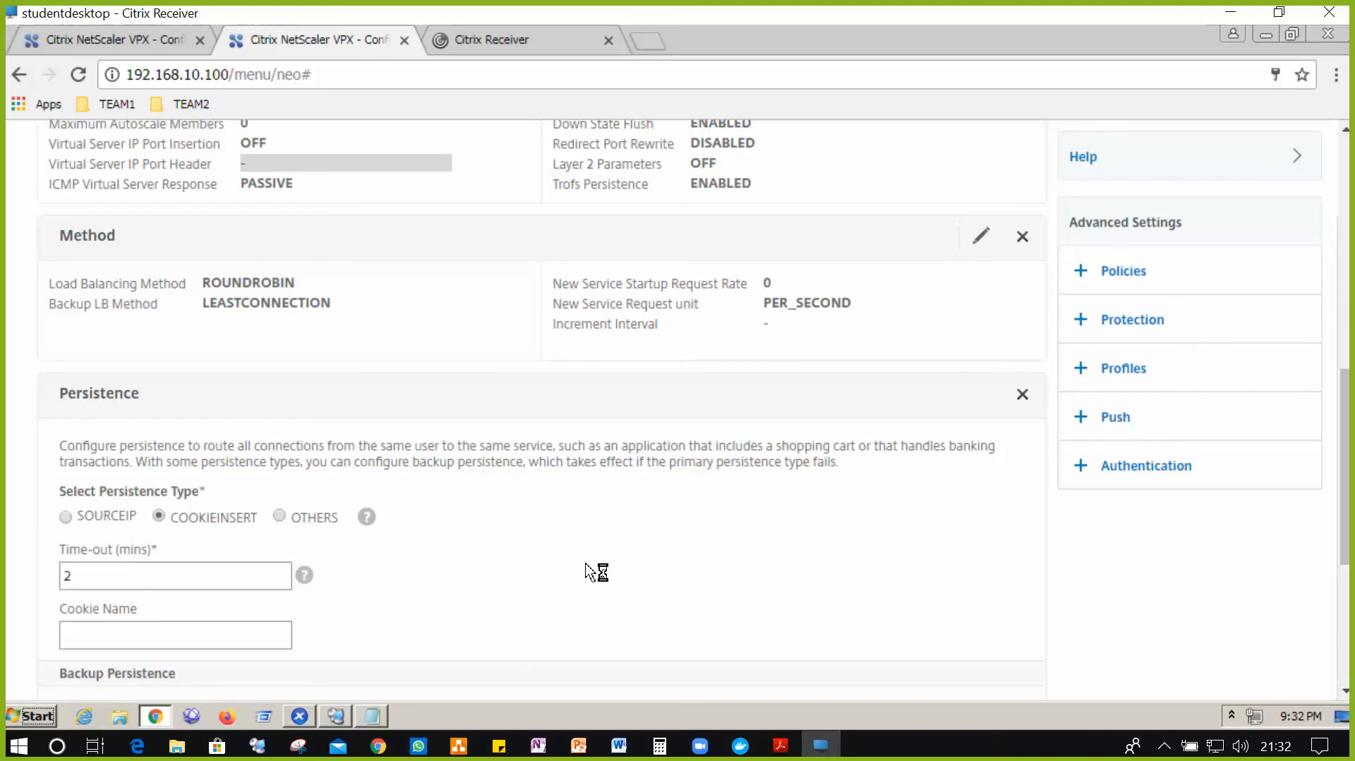
# - Change the persistence time-out from 2 to 1 minute, apply it, and finish editing myapps
pyautogui.scroll(-5, 592, 572)
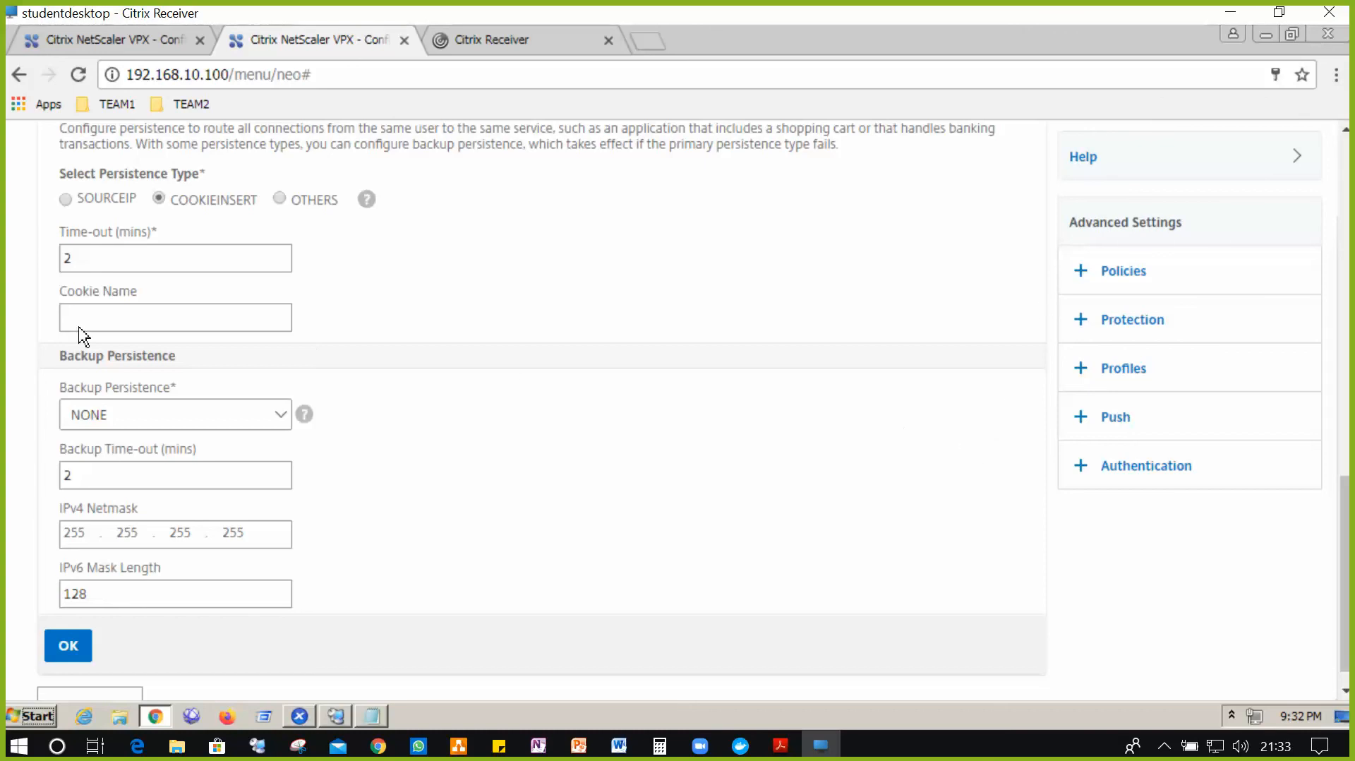
pyautogui.click(113, 262)
pyautogui.moveTo(113, 263); pyautogui.dragTo(41, 264)
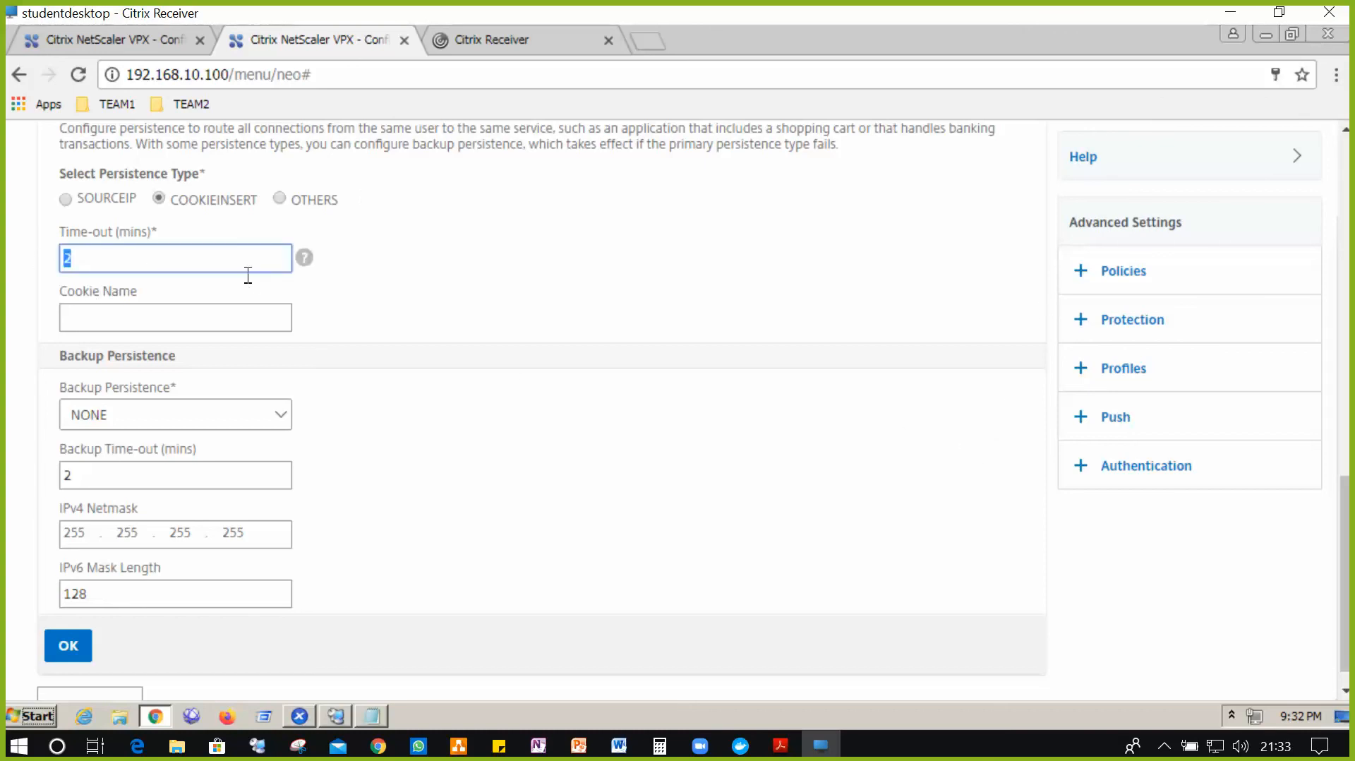
pyautogui.write('1')
pyautogui.click(70, 655)
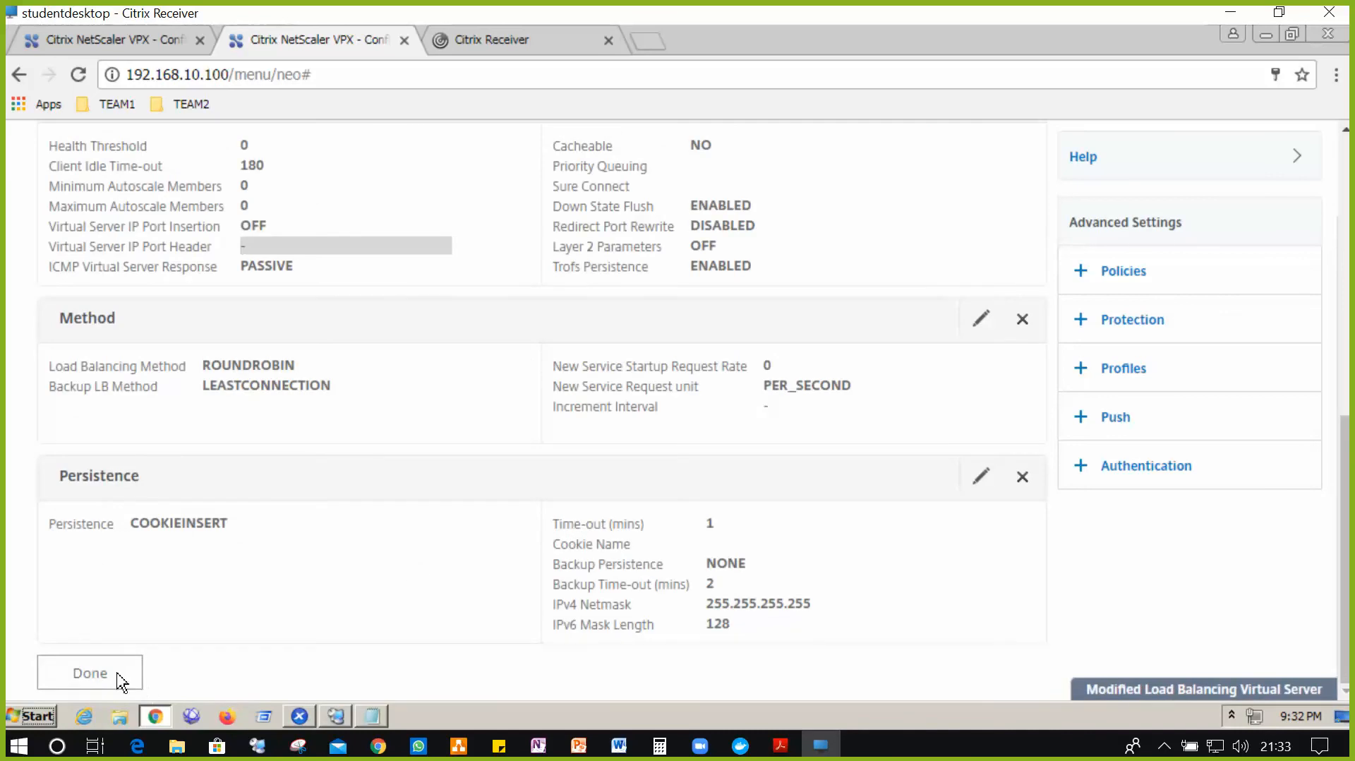
pyautogui.click(120, 677)
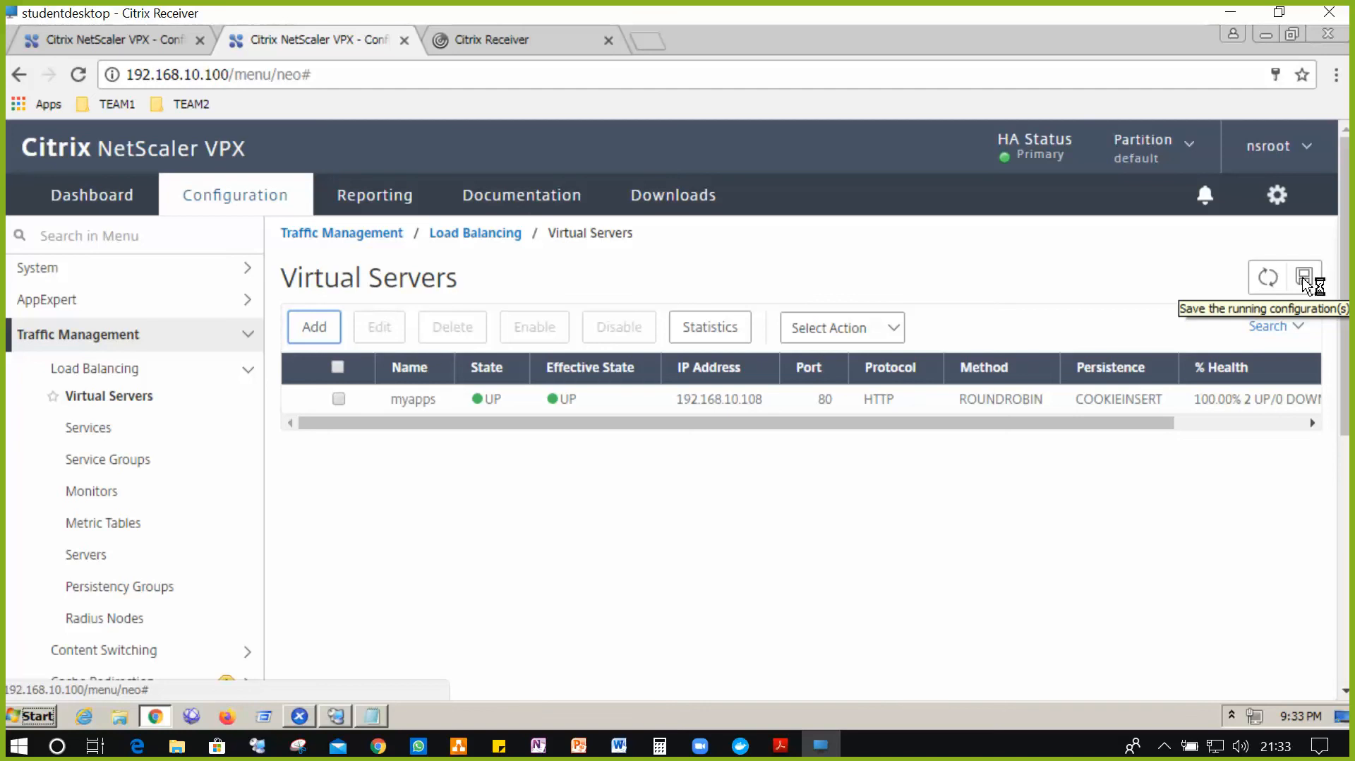
# - Save the NetScaler running configuration, confirming with Yes
pyautogui.click(1306, 280)
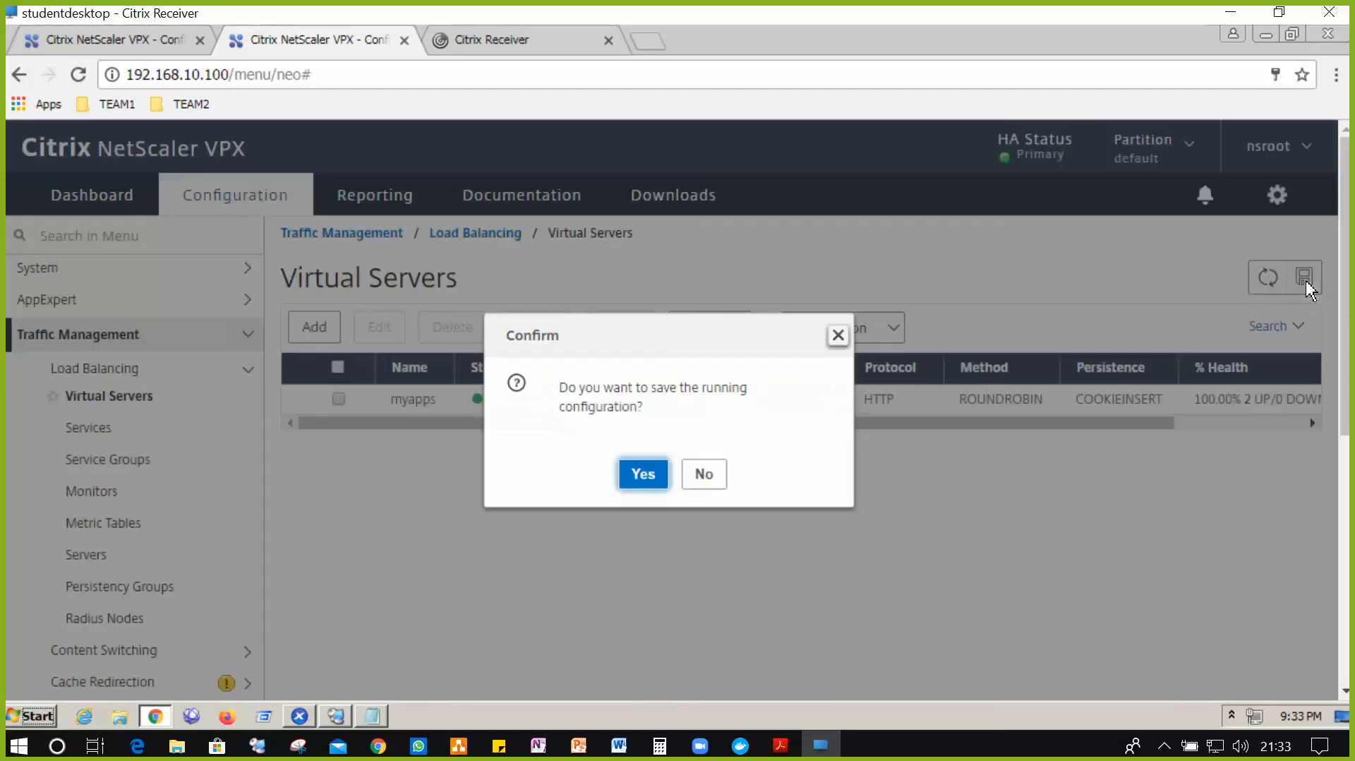
pyautogui.click(643, 479)
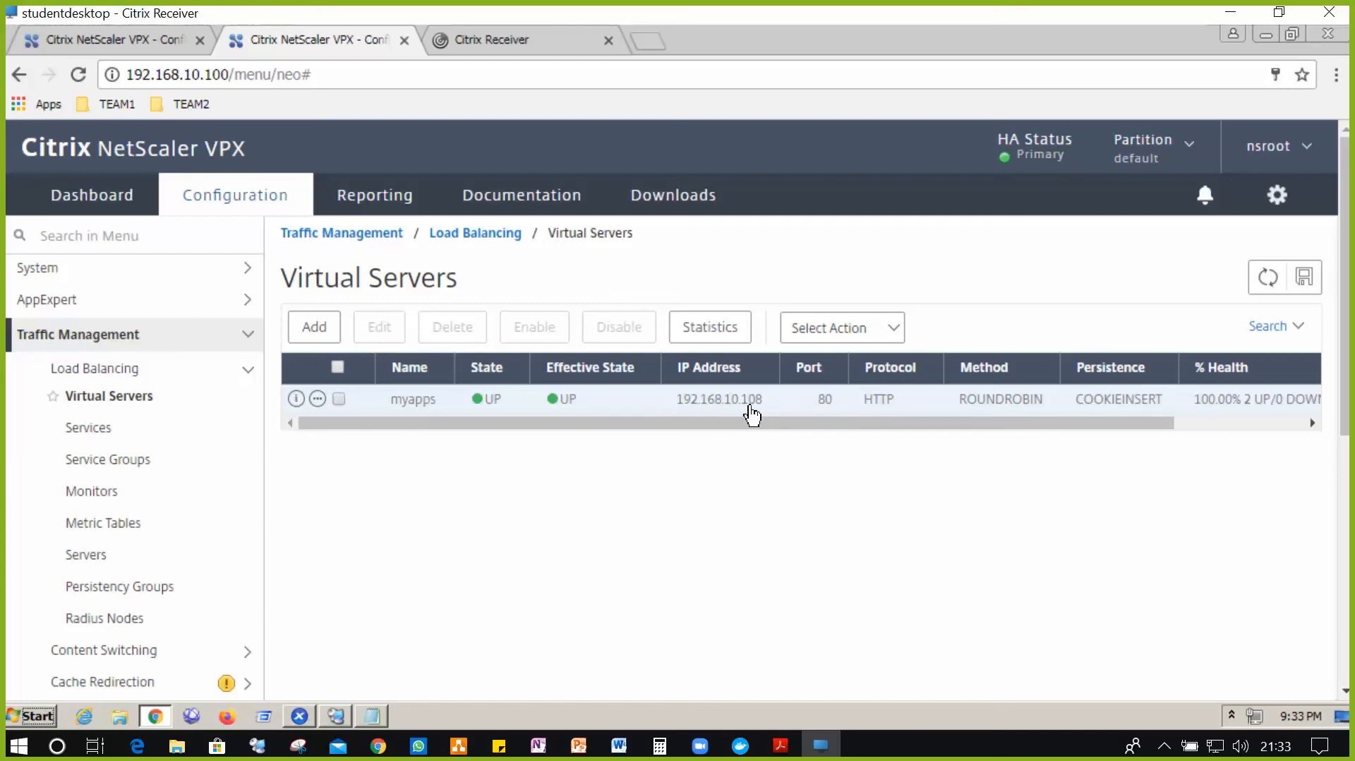
pyautogui.click(656, 47)
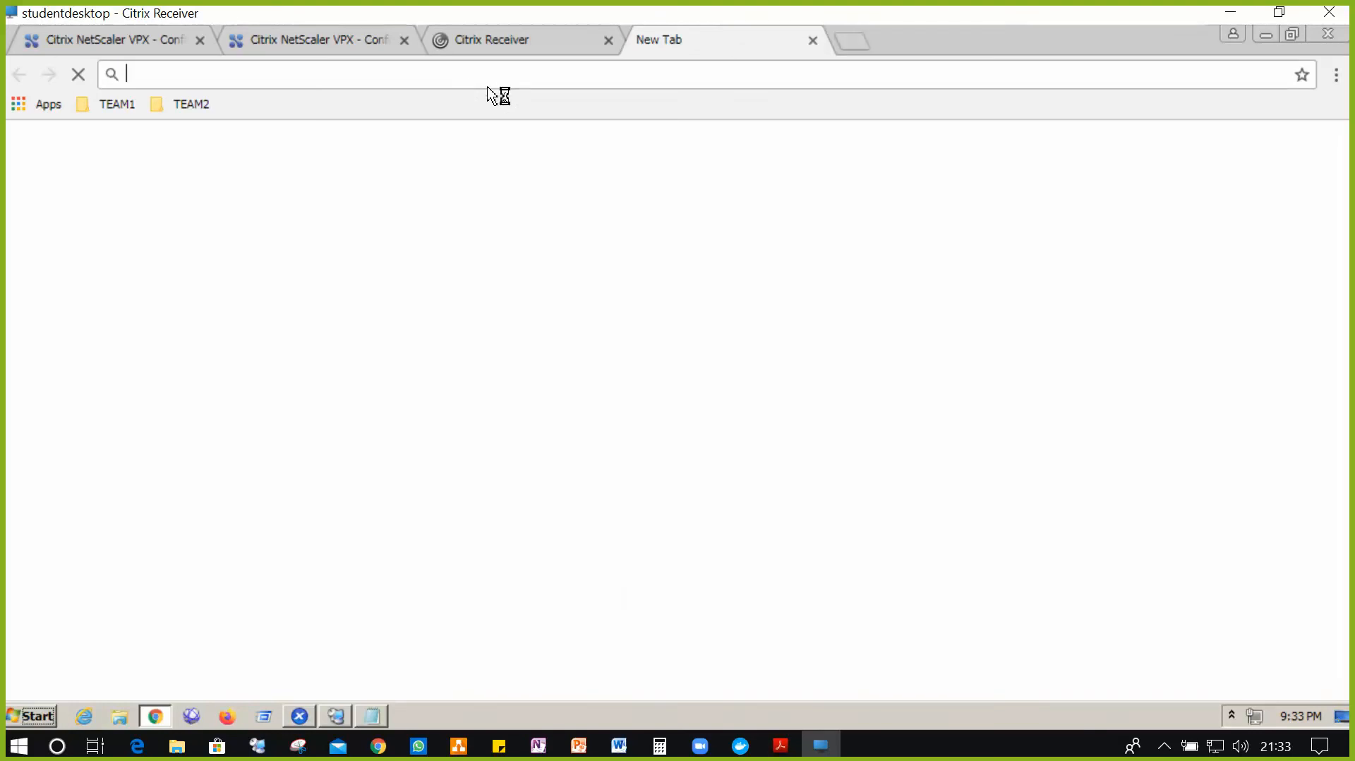
# - Load 192.168.10.108 in the new Chrome tab, reaching the Citrix Receiver page on sf1
pyautogui.write('192.168.10.100')
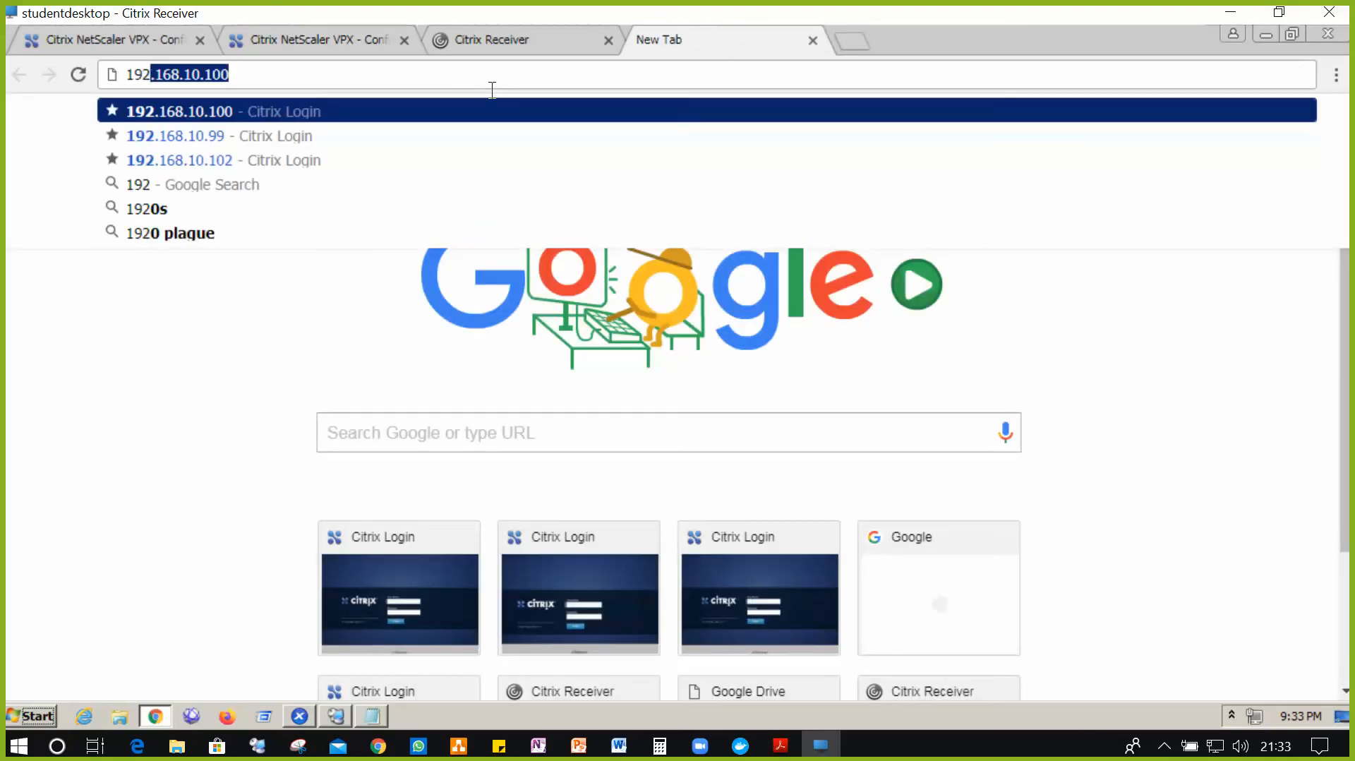
pyautogui.press('Right')
pyautogui.press('BackSpace')
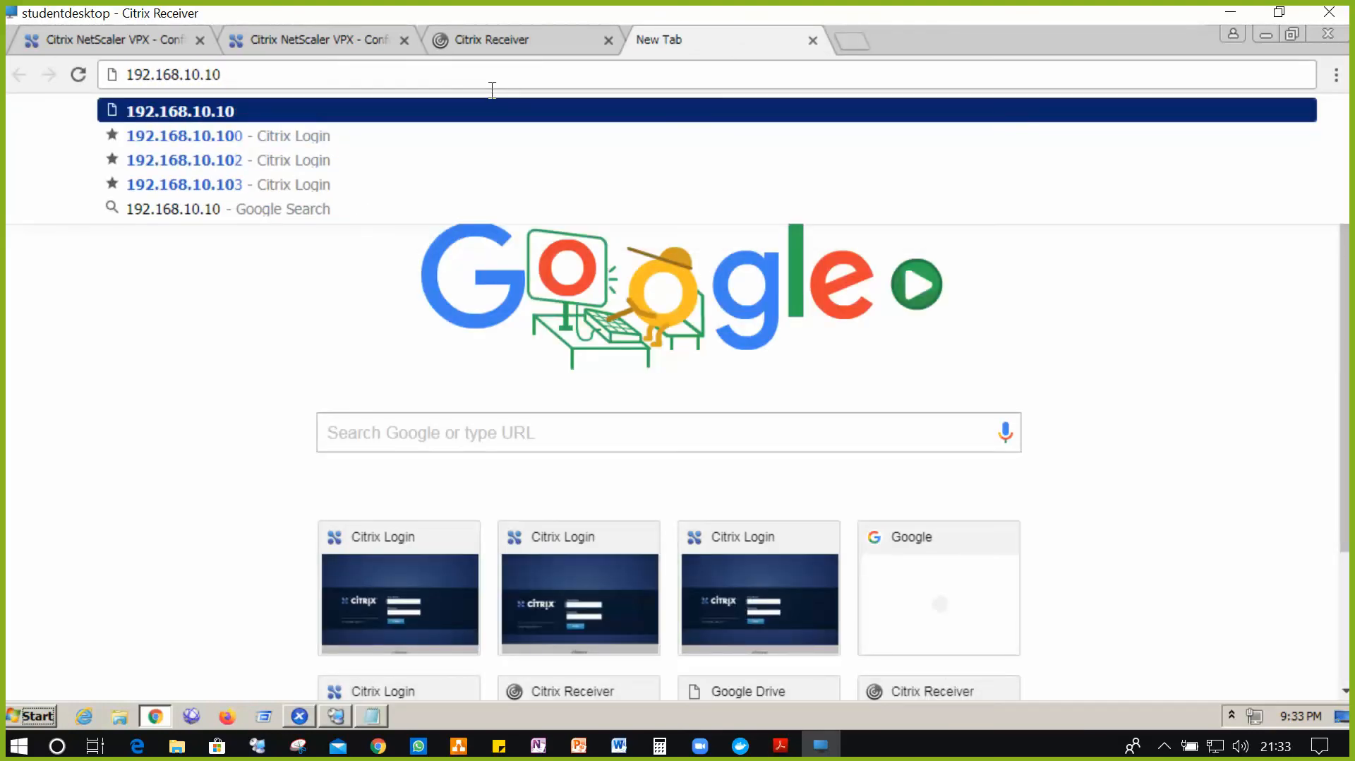
pyautogui.write('8')
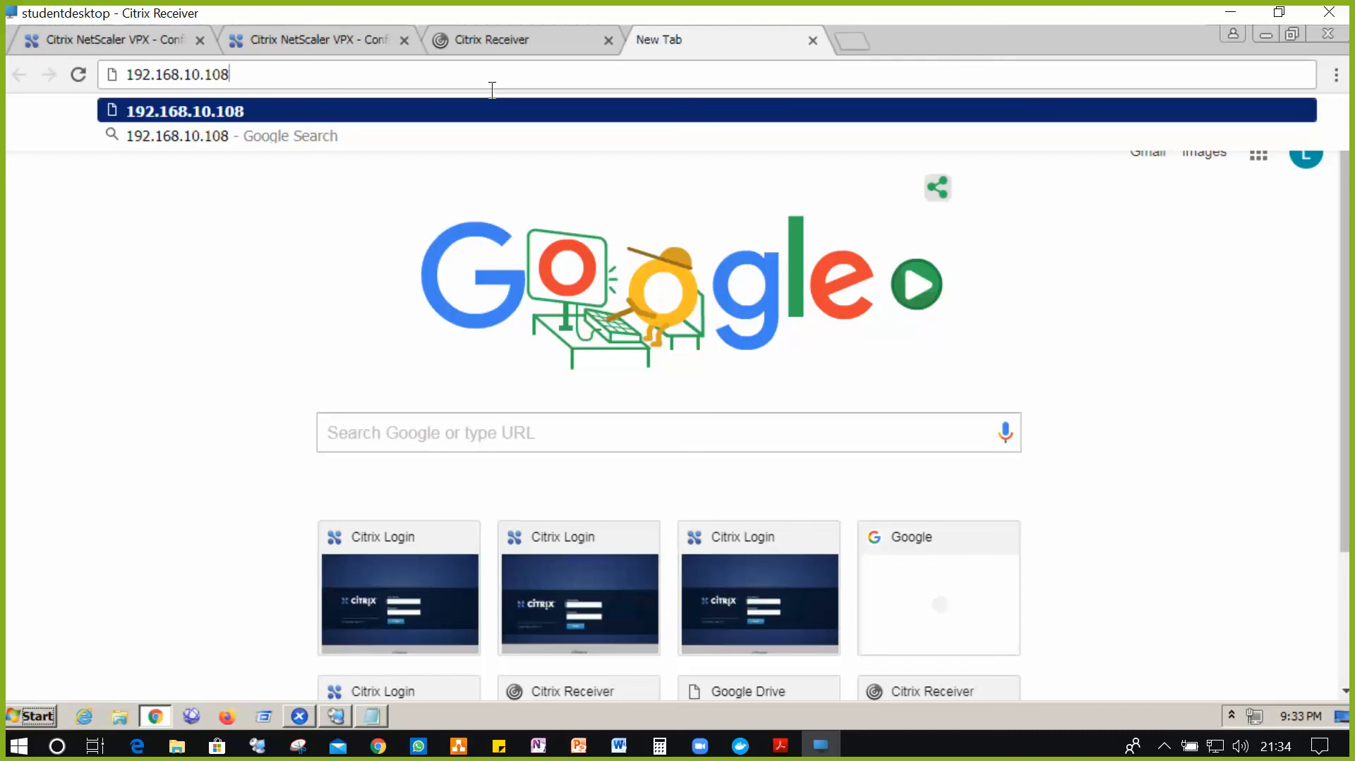
pyautogui.press('Return')
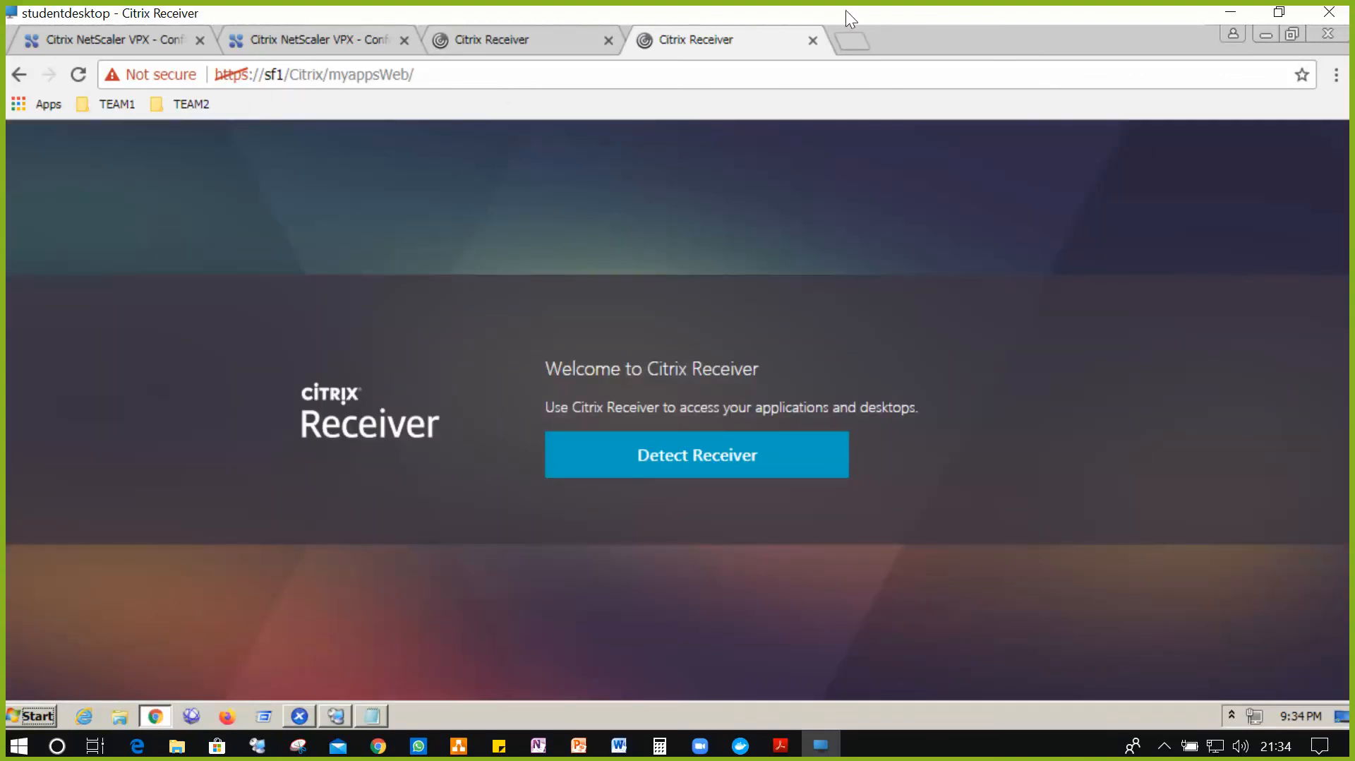
# - Load 192.168.10.108 in a second new Chrome tab, then launch Firefox
pyautogui.click(867, 42)
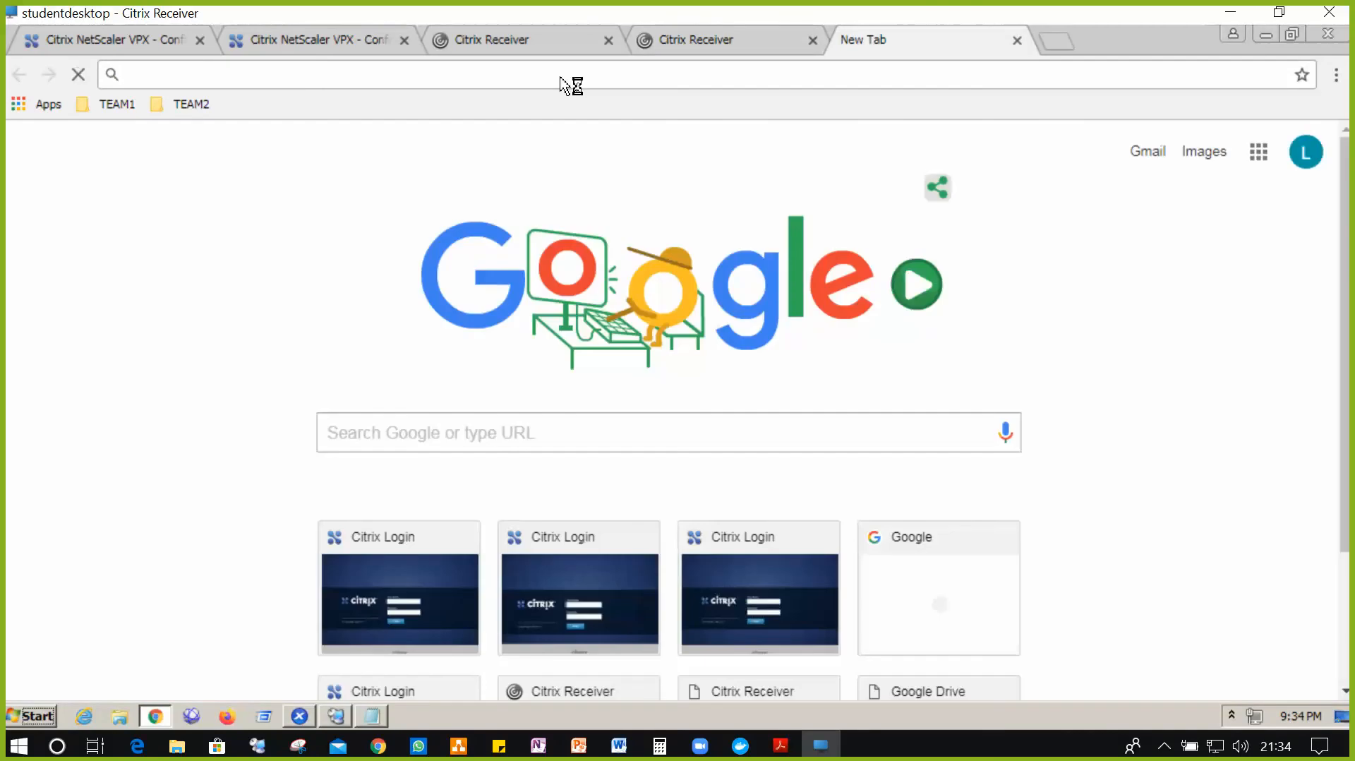
pyautogui.write('192')
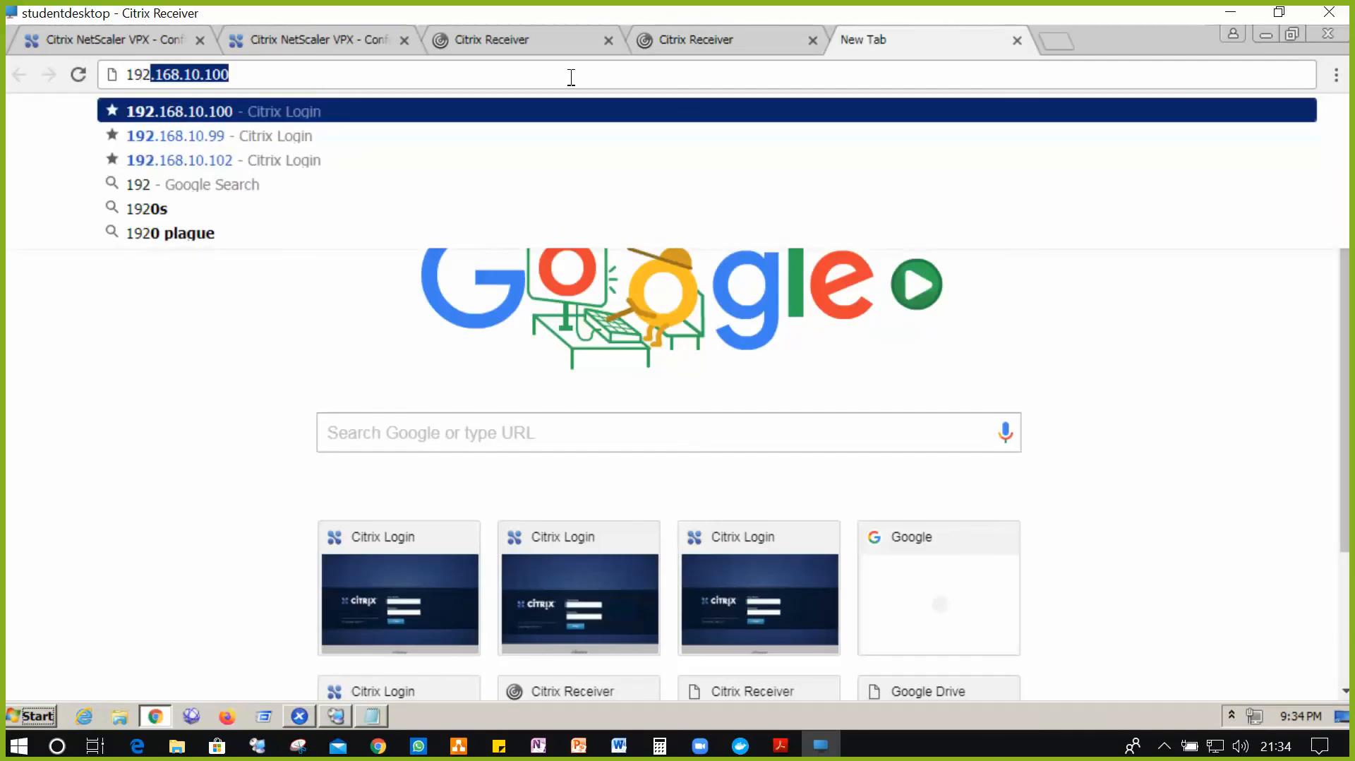
pyautogui.write('.168.10.10')
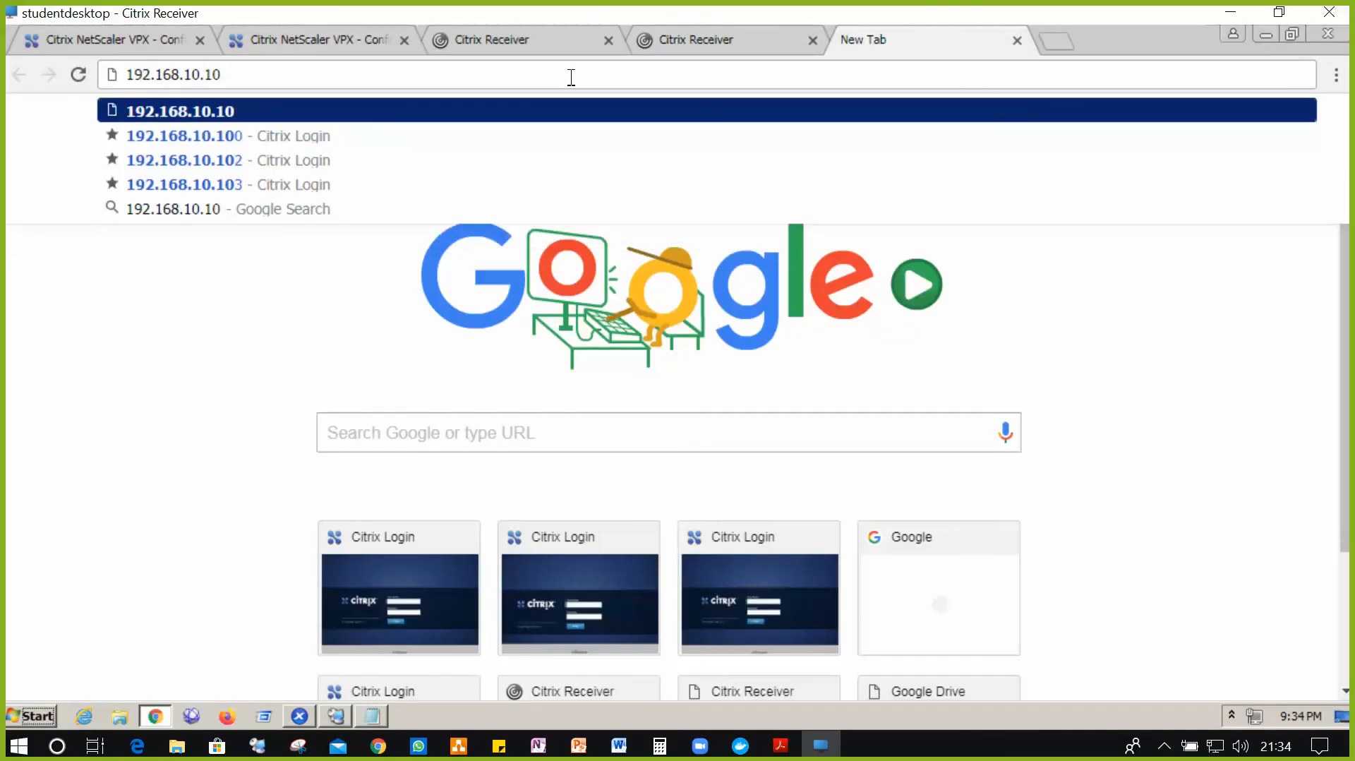
pyautogui.write('8')
pyautogui.press('Return')
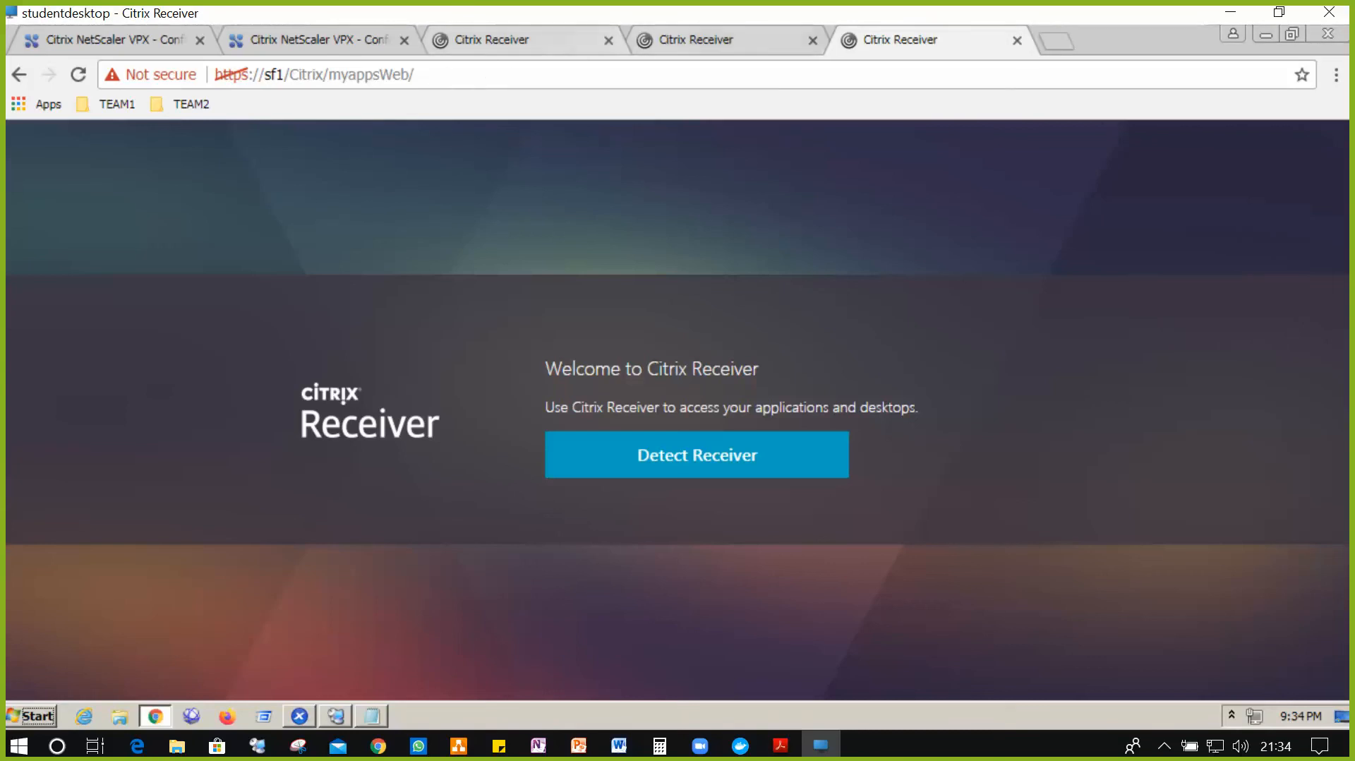
pyautogui.click(234, 724)
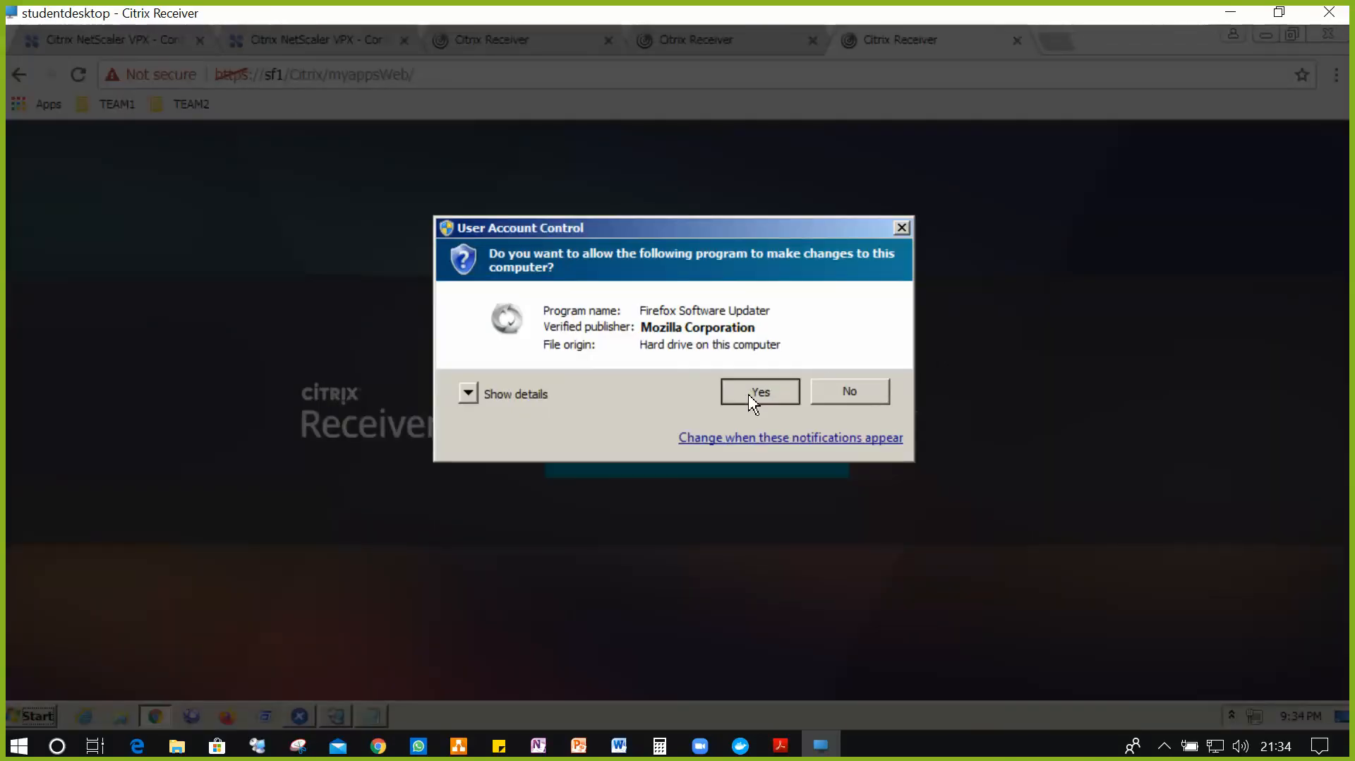
# - Allow the Firefox updater, then load 192.168.10.108 in Firefox to reach the sf2 Receiver page
pyautogui.click(752, 397)
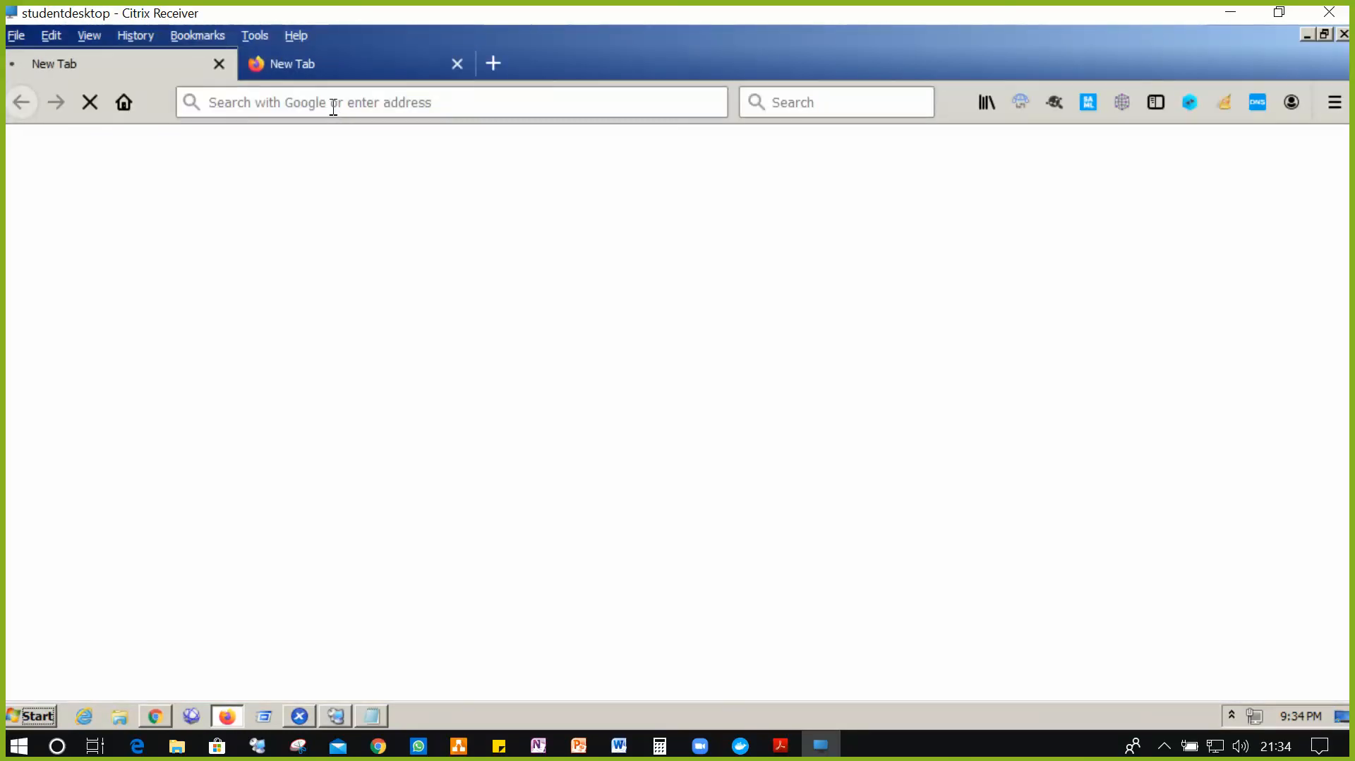
pyautogui.click(343, 65)
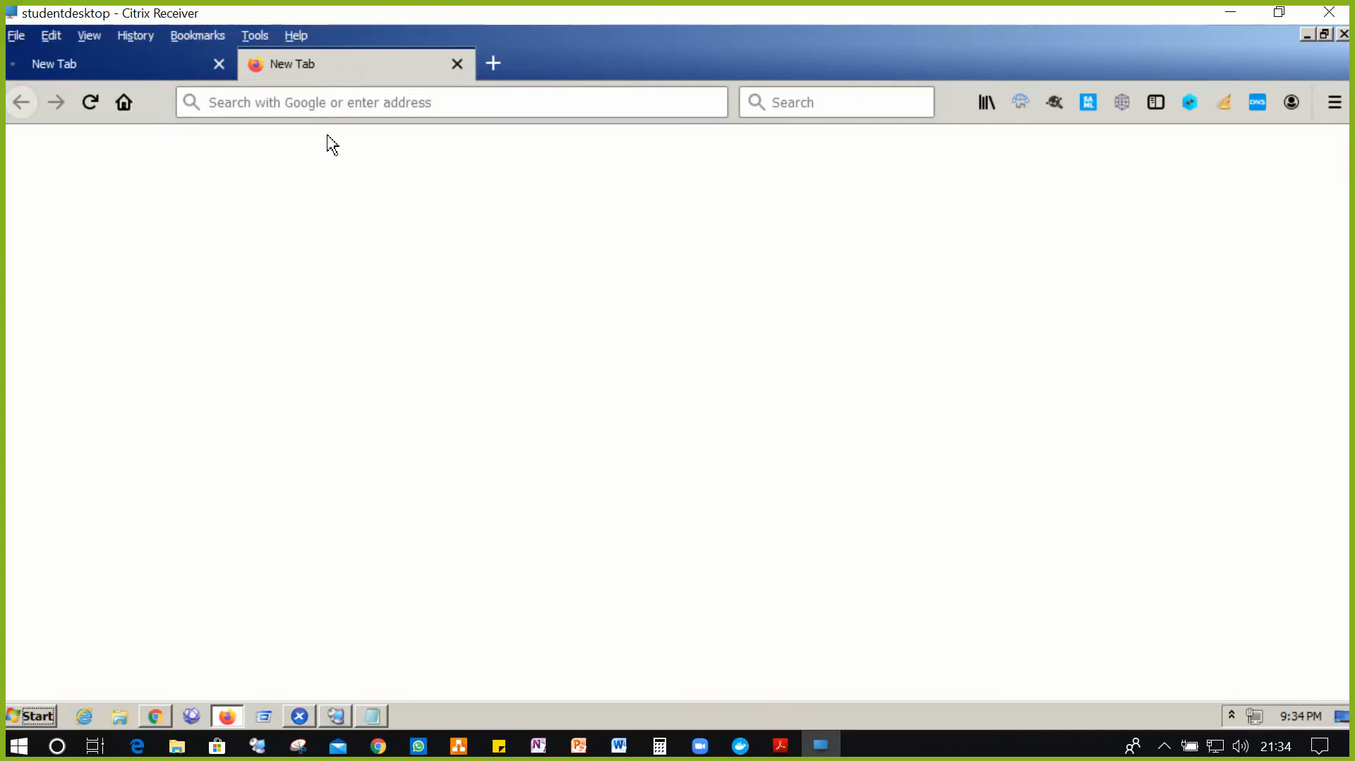
pyautogui.click(339, 103)
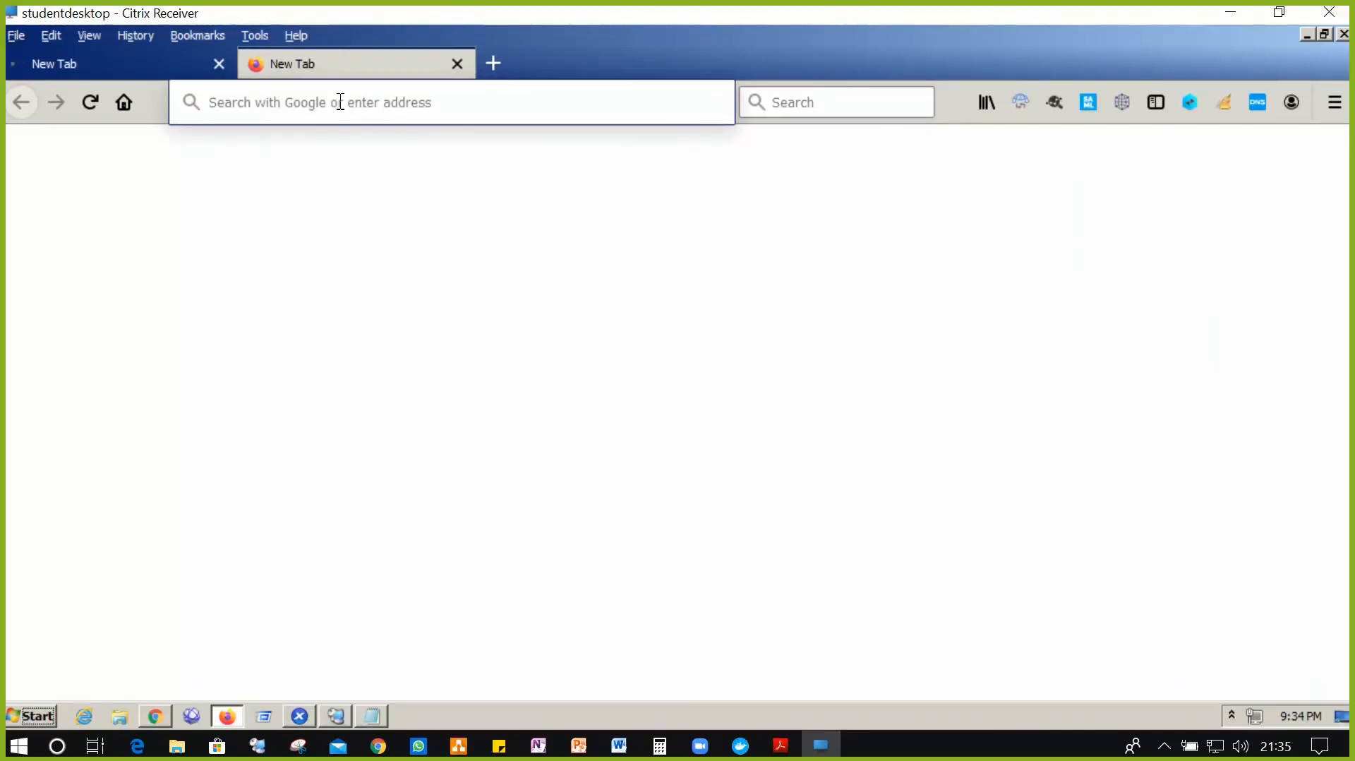
pyautogui.write('192.168.10.1')
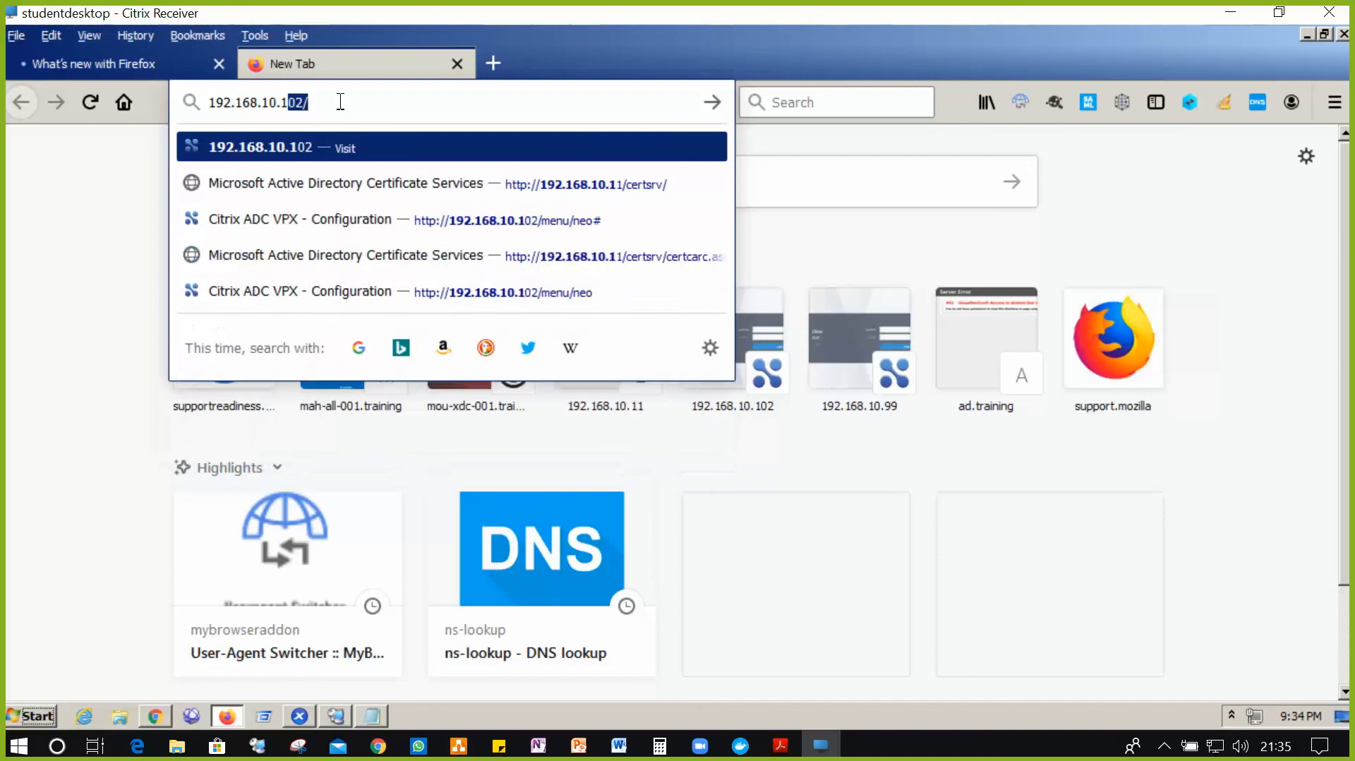
pyautogui.write('08')
pyautogui.press('Return')
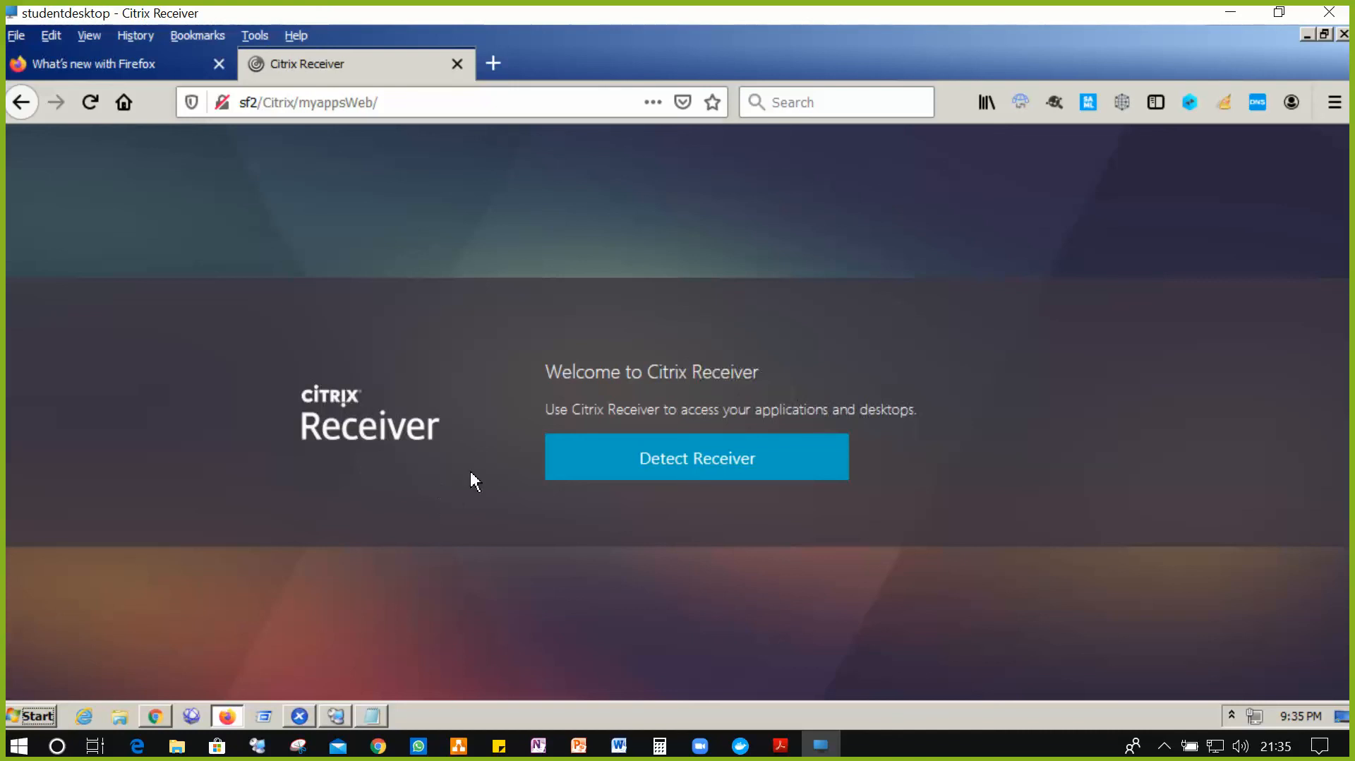
pyautogui.click(1164, 745)
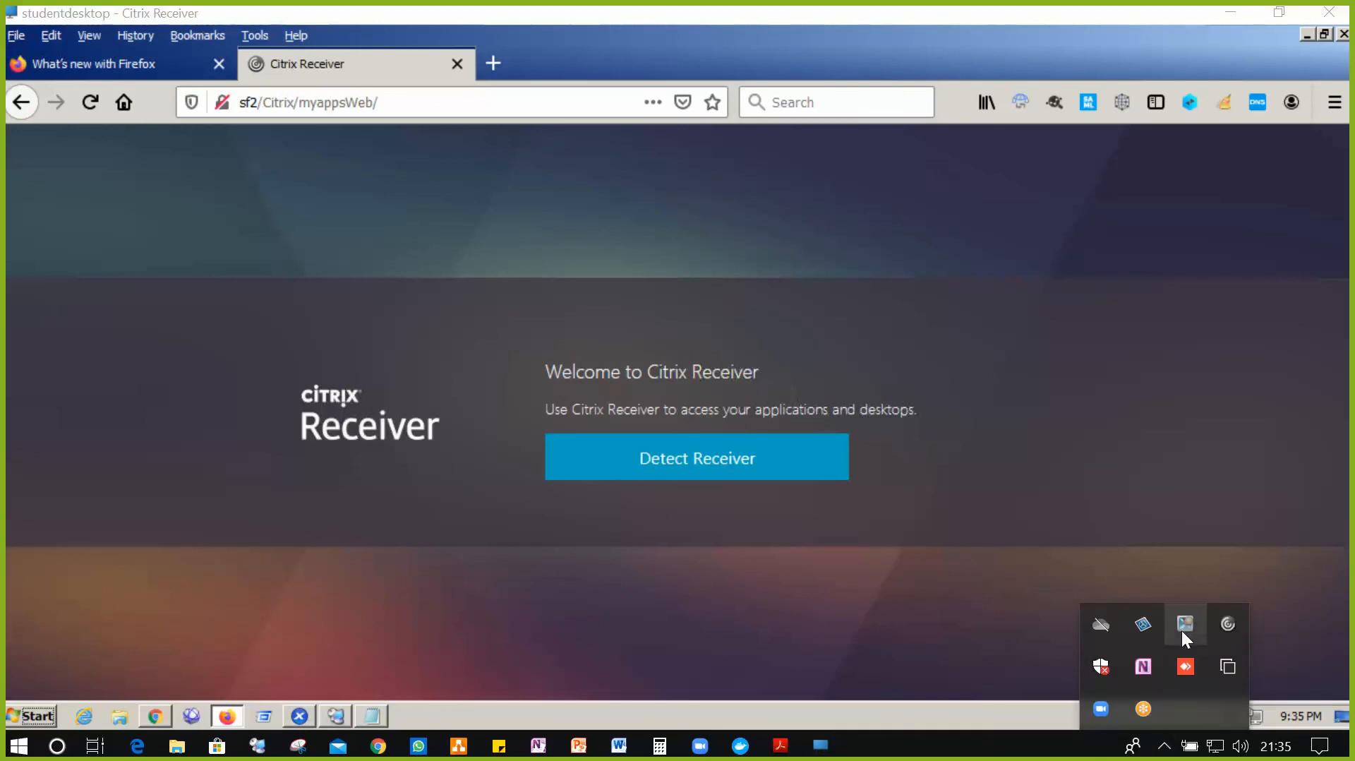